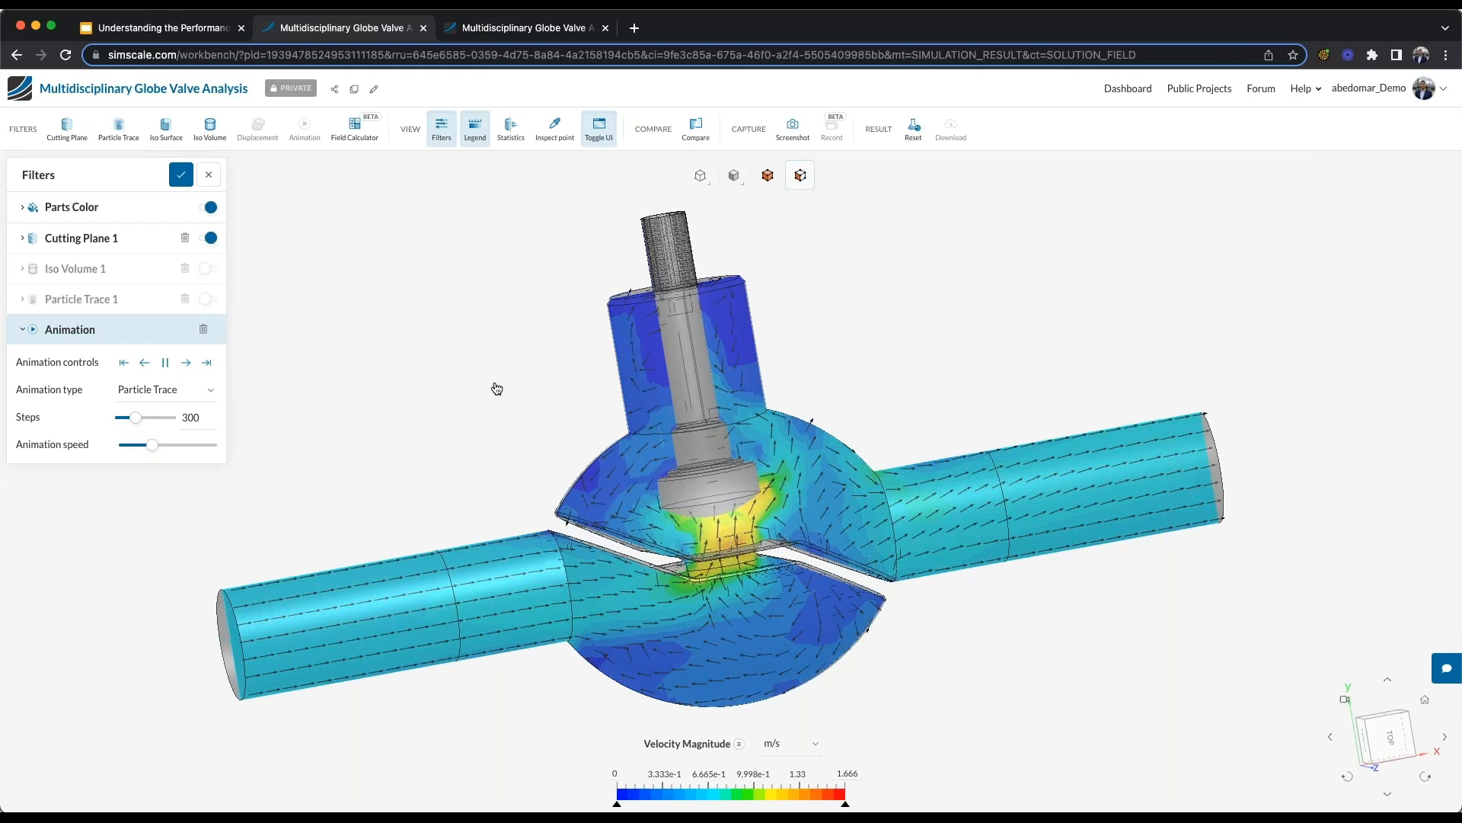
- Restore the full interface, collapse the Internal Flow simulation, and view the Valve Flow Domain and Valve Assembly - Original geometries
click(599, 130)
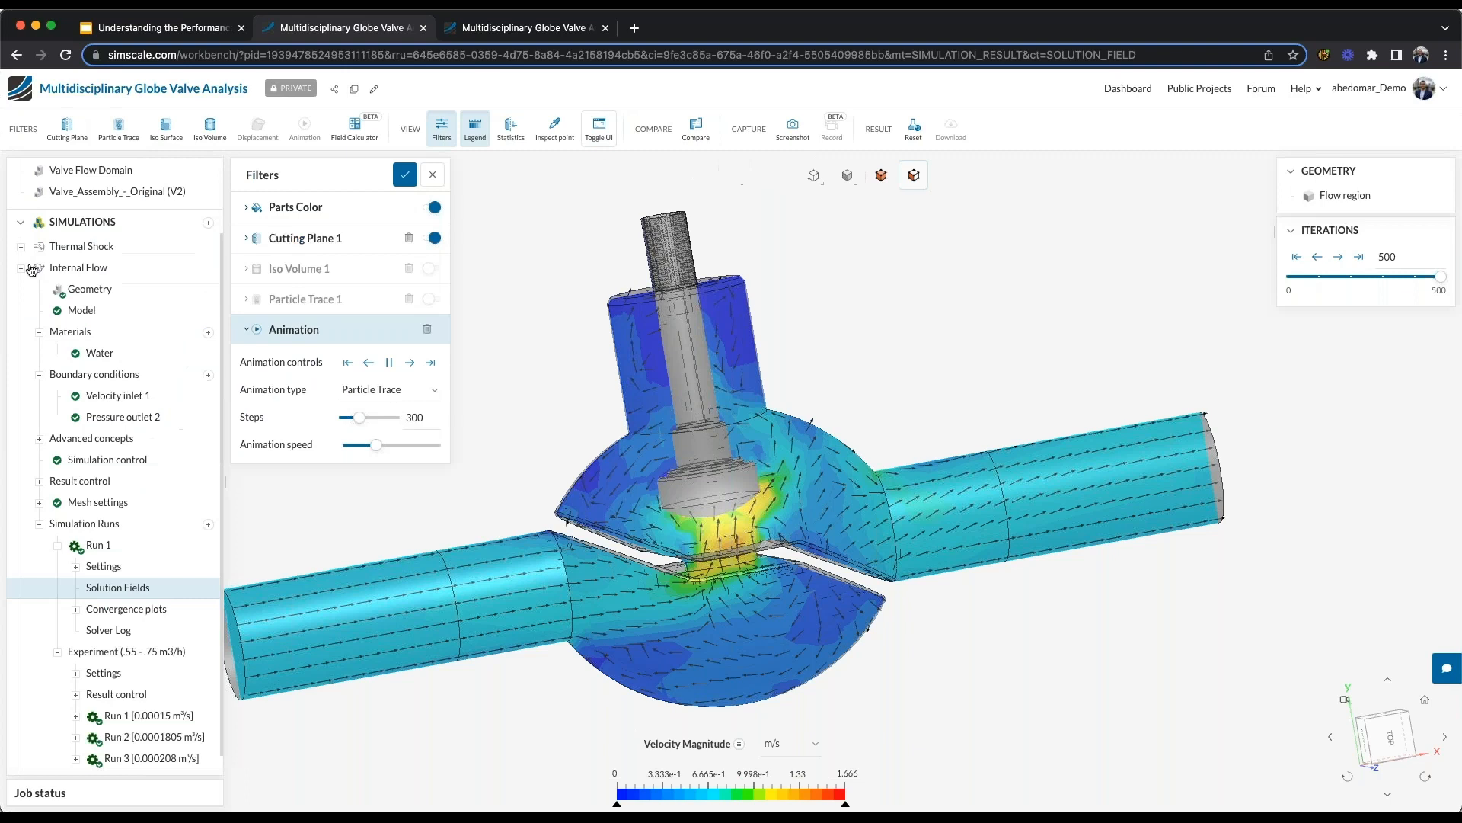
click(22, 268)
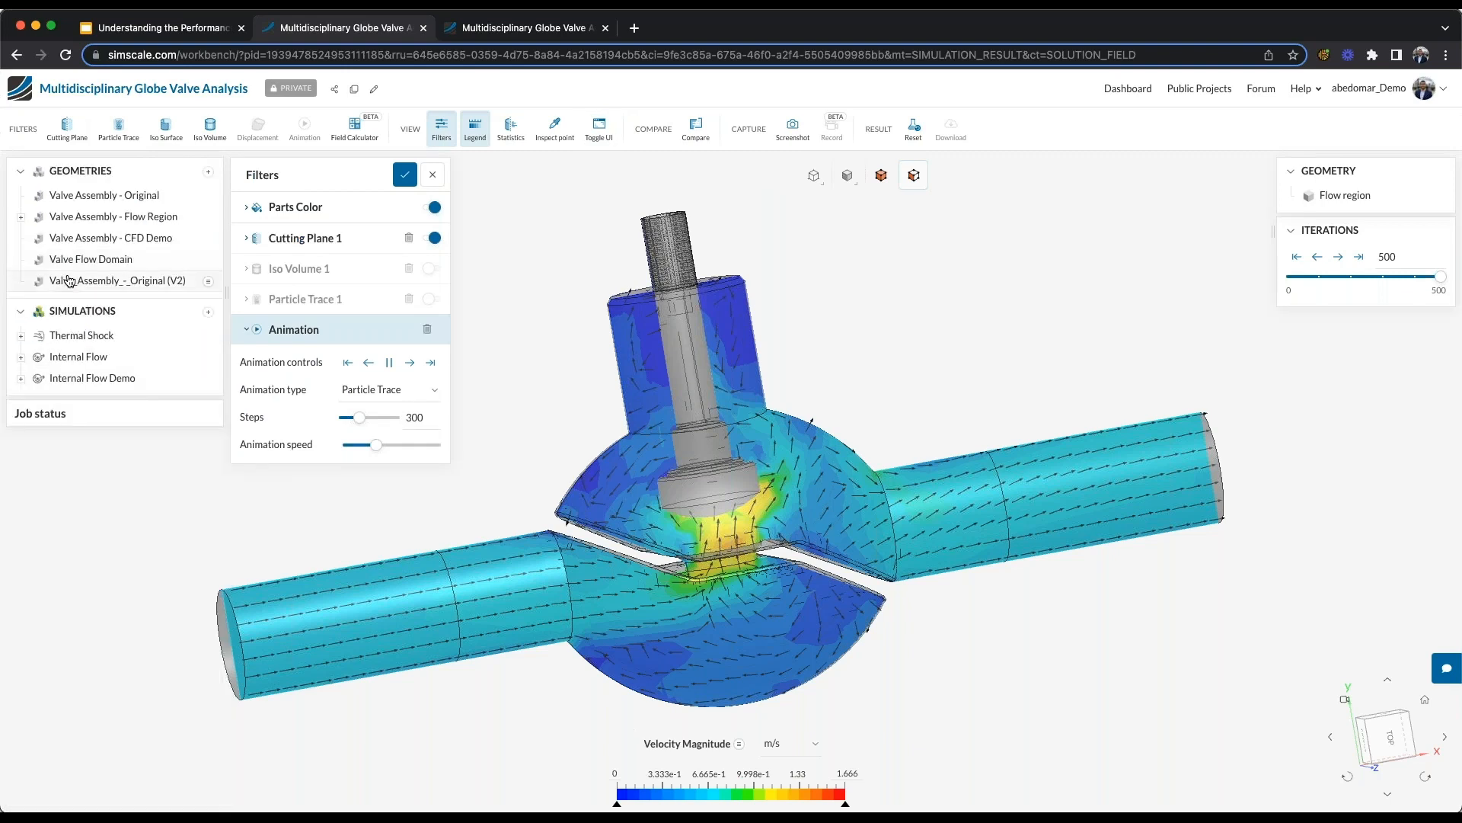
click(103, 260)
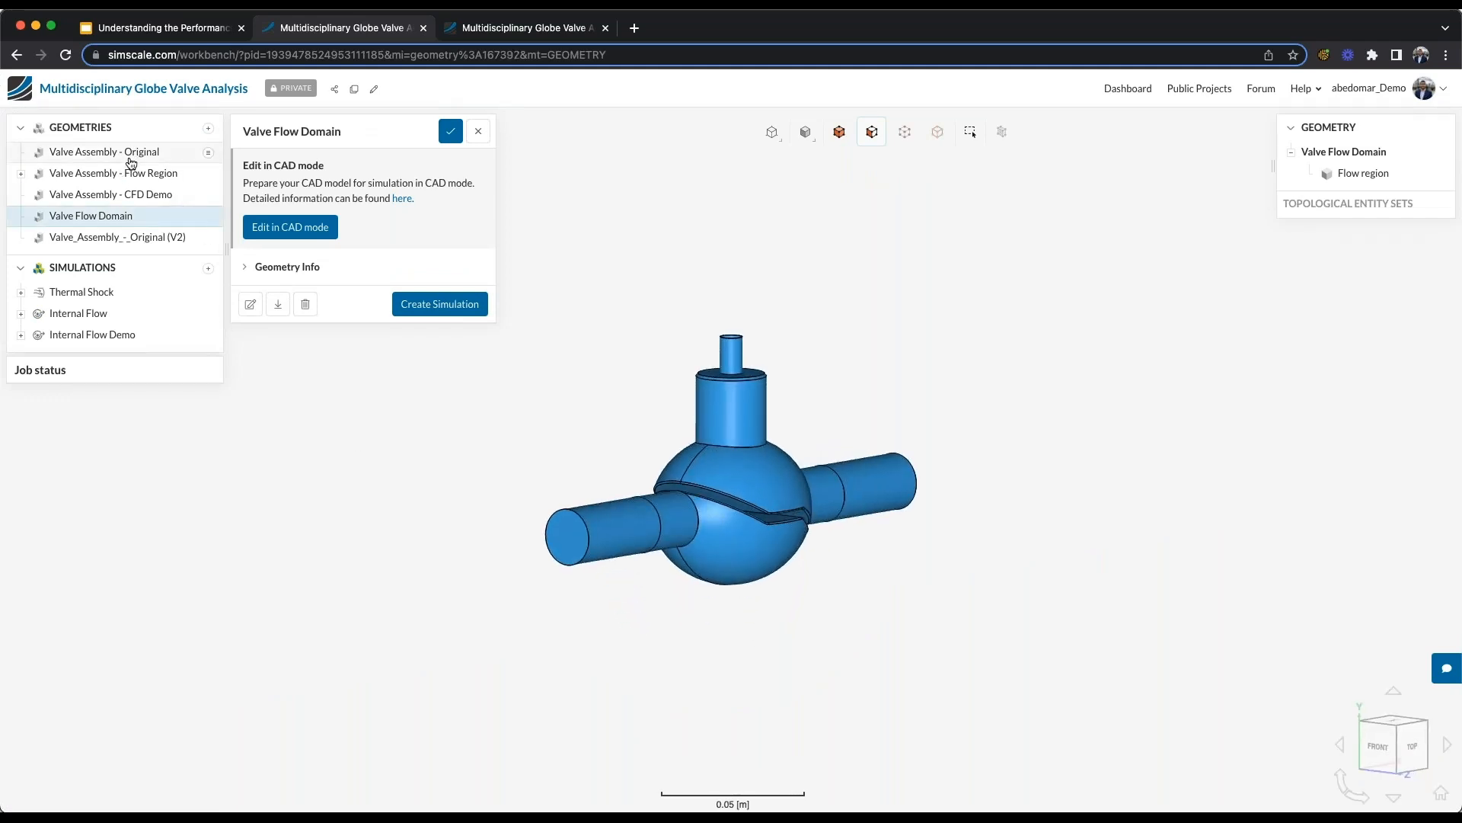
click(131, 159)
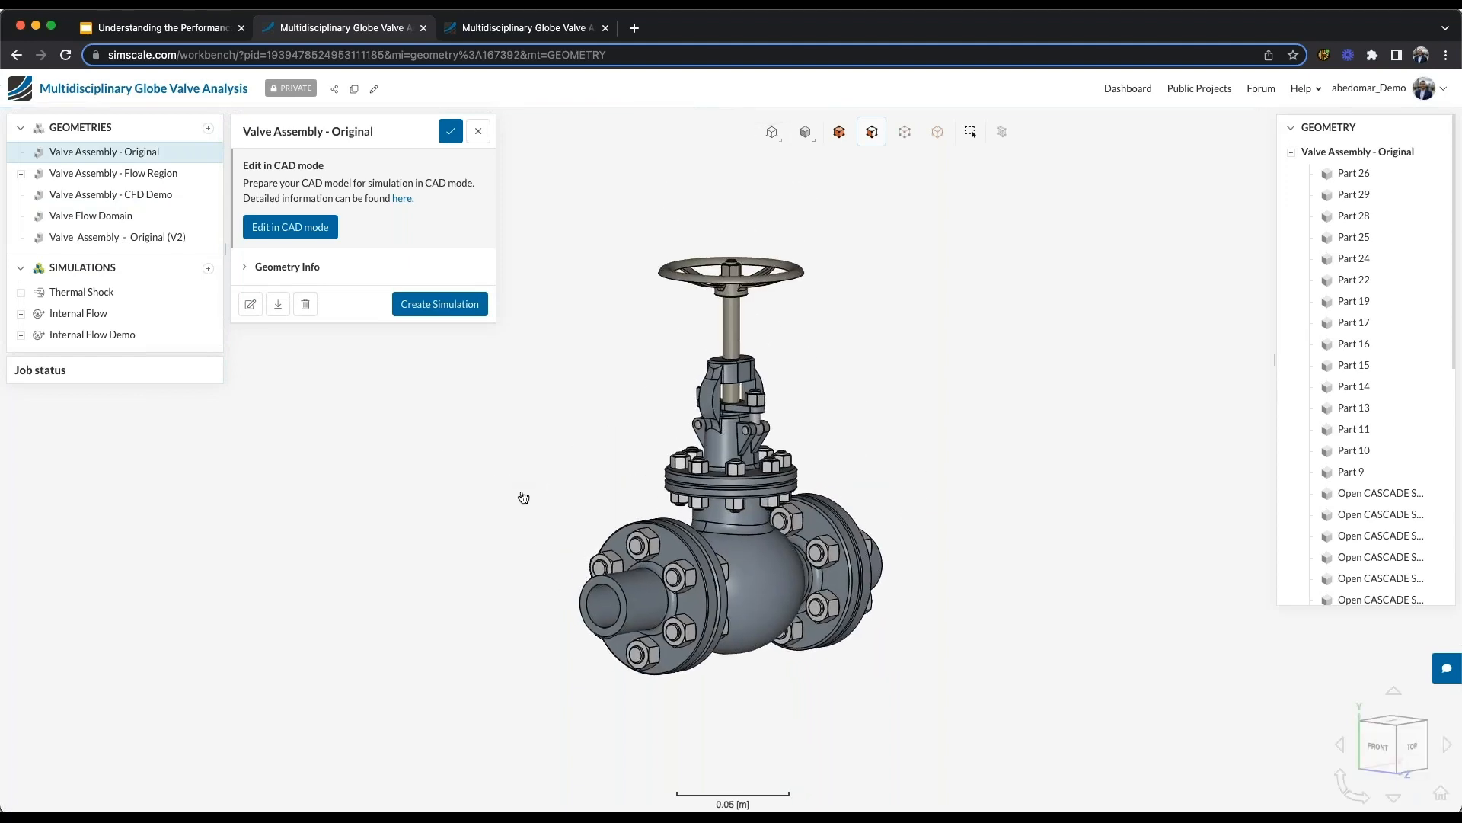
- Render the original valve assembly as translucent surfaces with wireframe and examine the internal parts of the valve body
drag(474, 509, 449, 508)
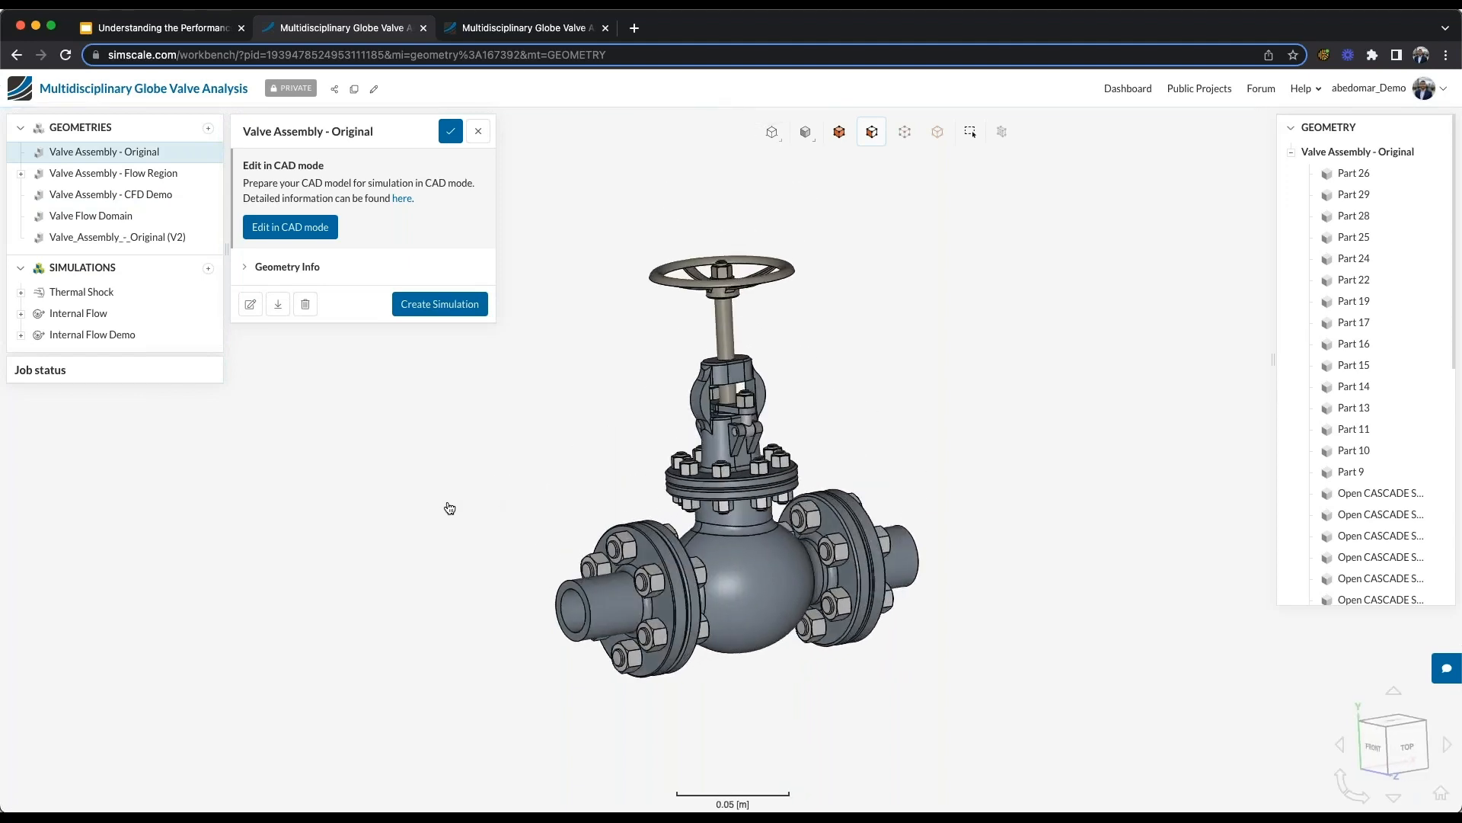
click(805, 136)
click(806, 251)
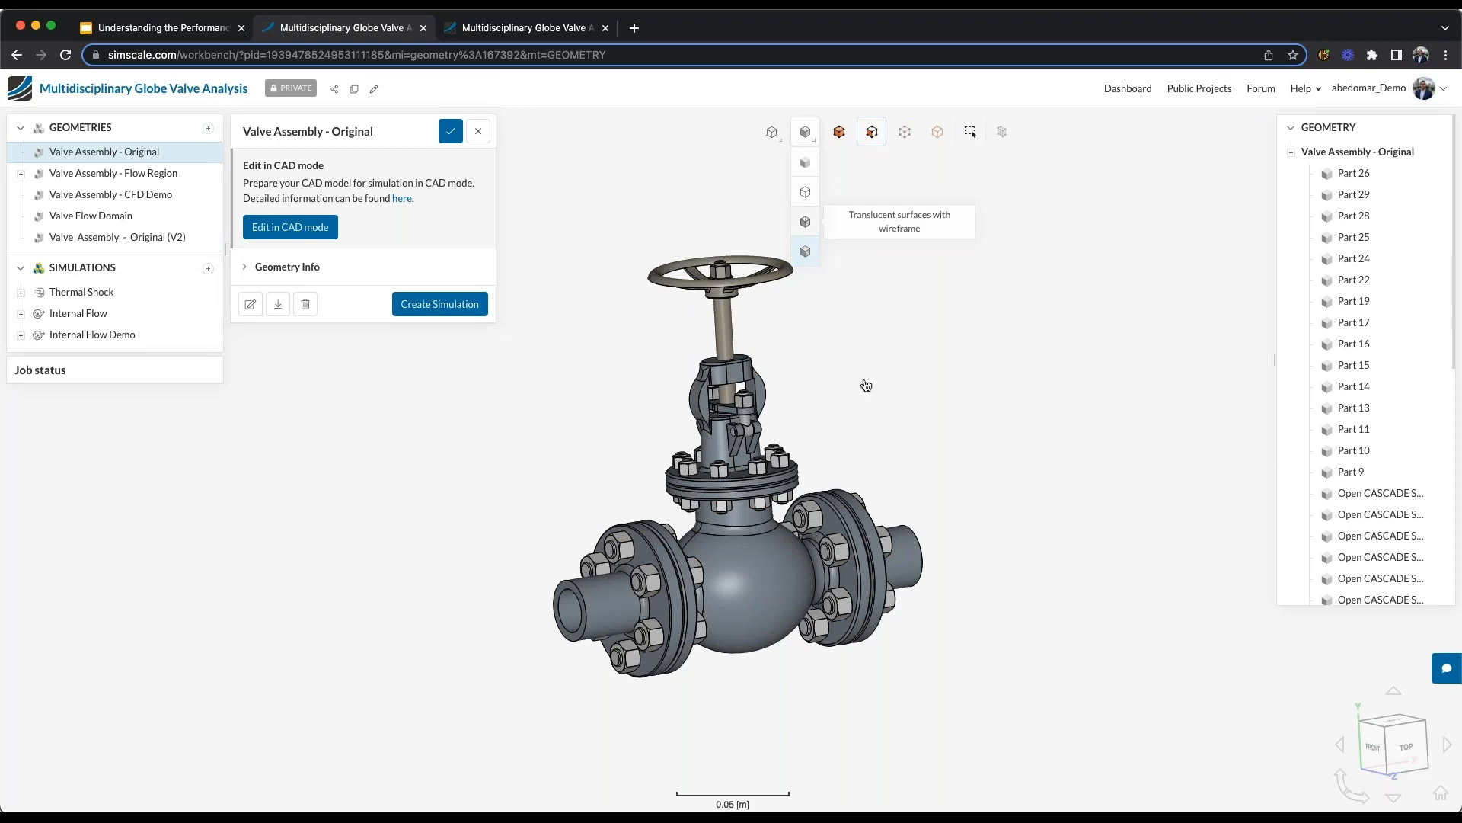
drag(848, 400, 833, 404)
scroll(735, 580, up, 2)
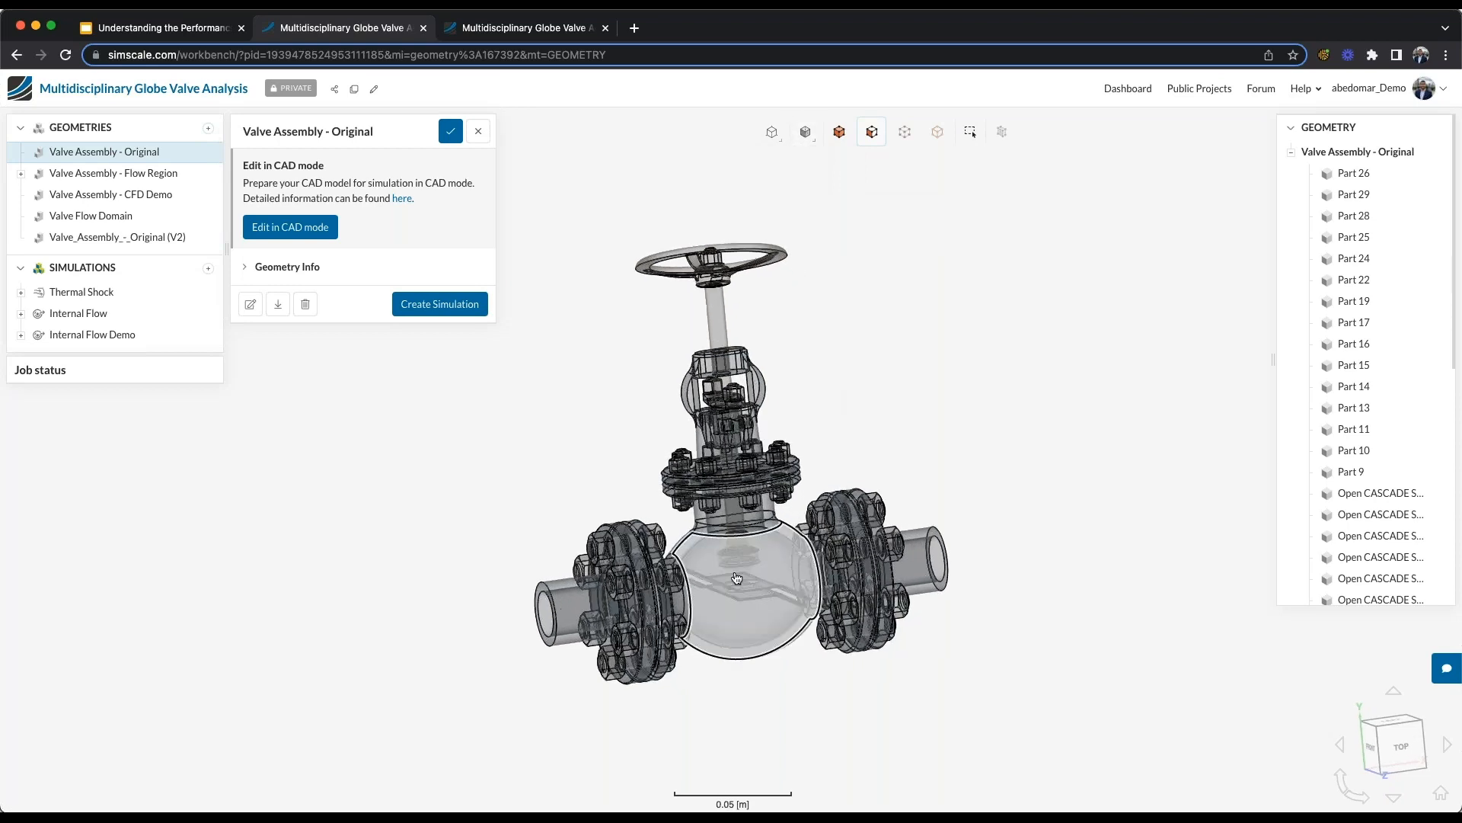
right_drag(748, 599, 701, 523)
scroll(687, 465, up, 3)
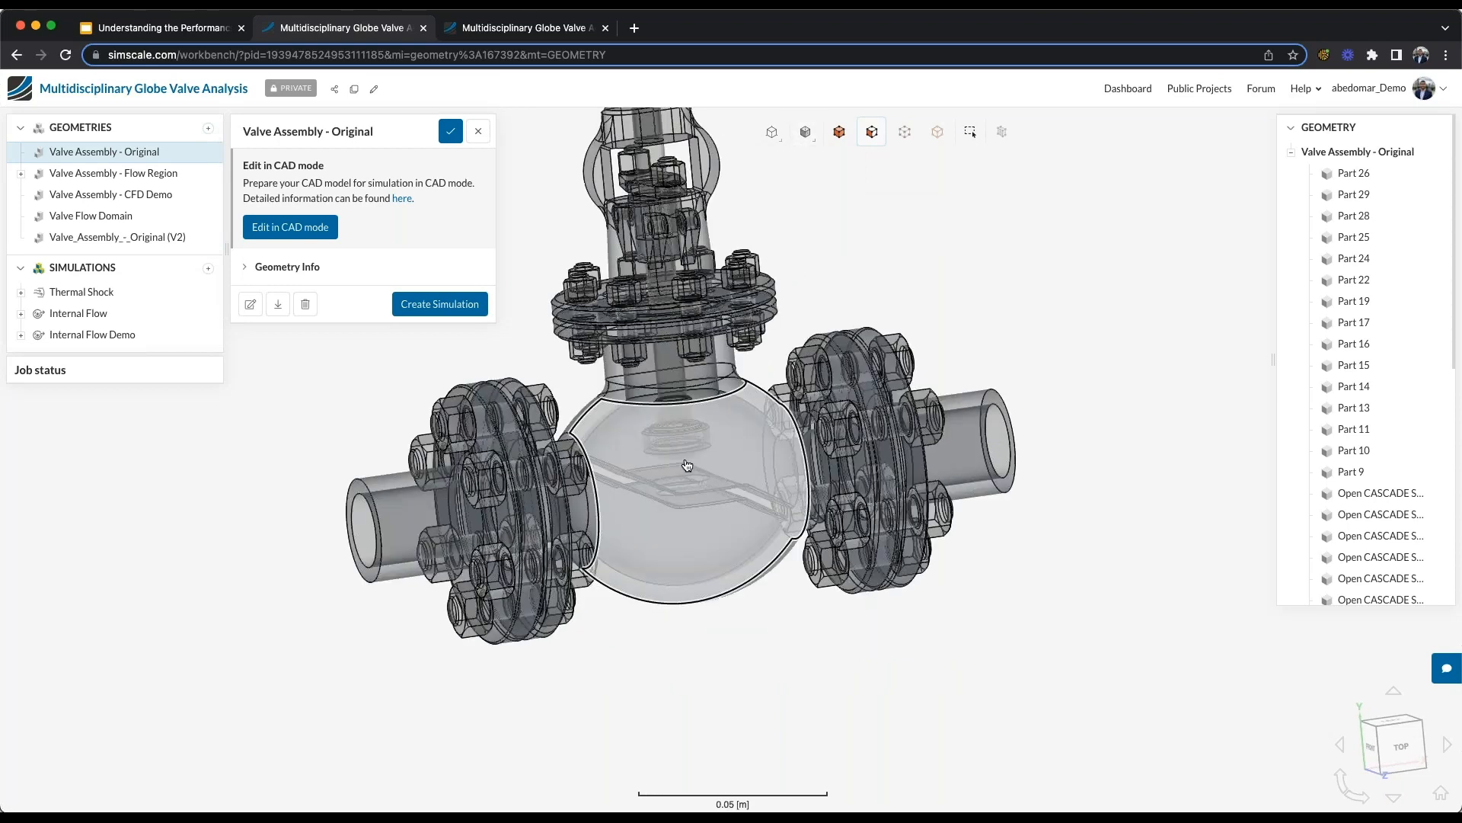
scroll(688, 466, up, 2)
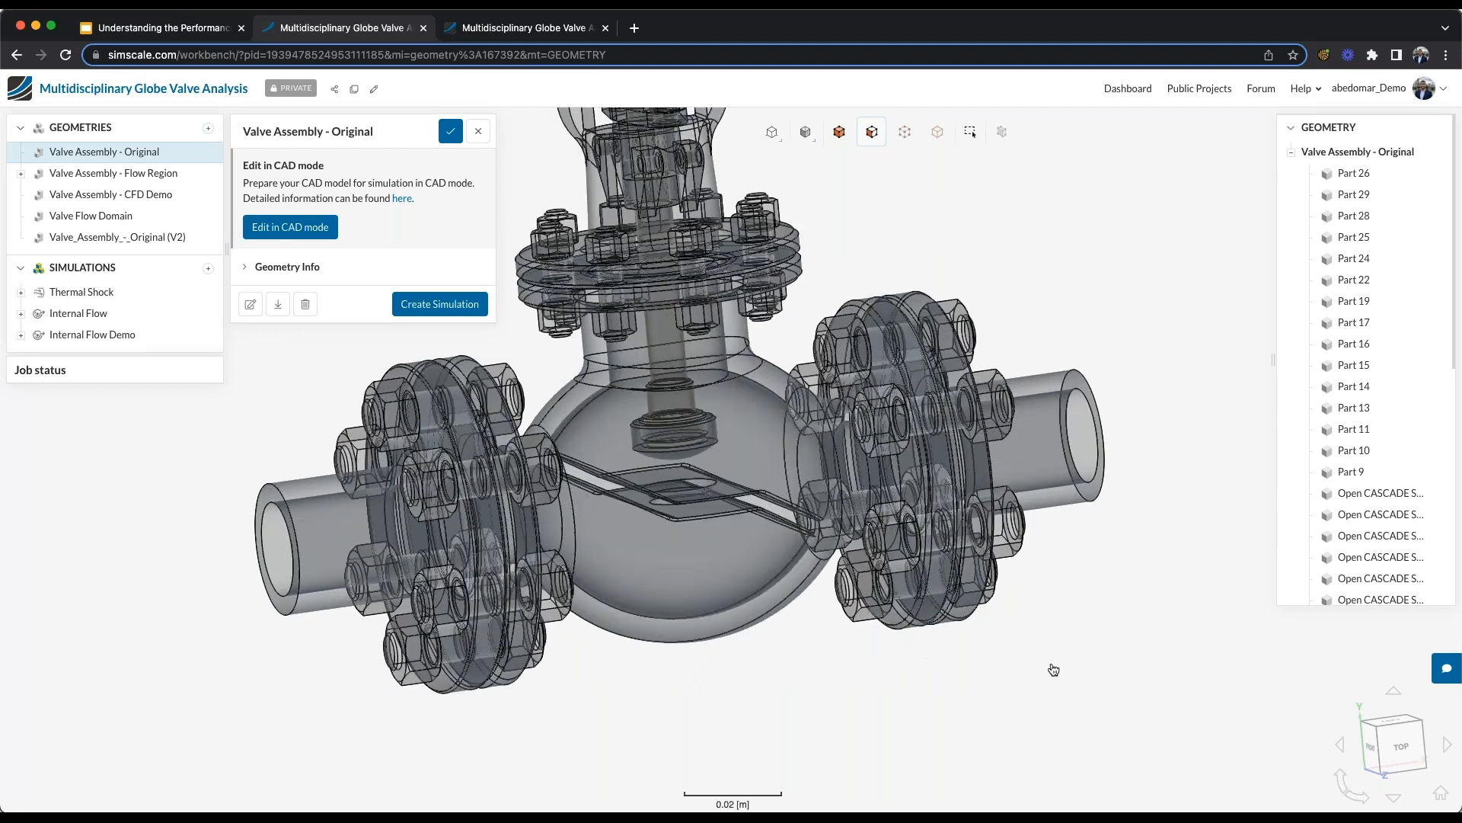
drag(975, 692, 957, 698)
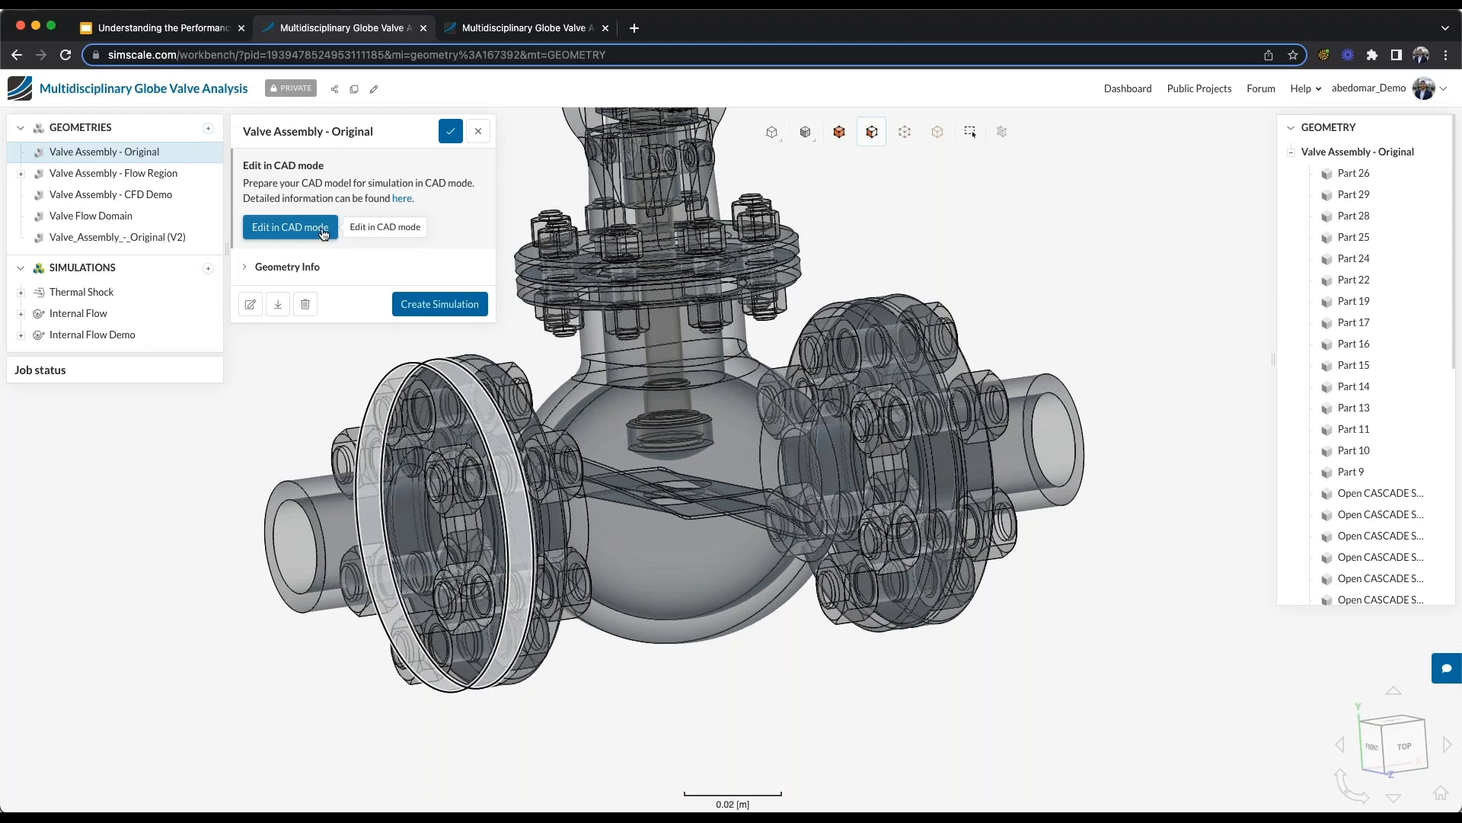
- Open the Valve Flow Domain geometry and return its rendering to opaque surfaces with visible edges
click(186, 217)
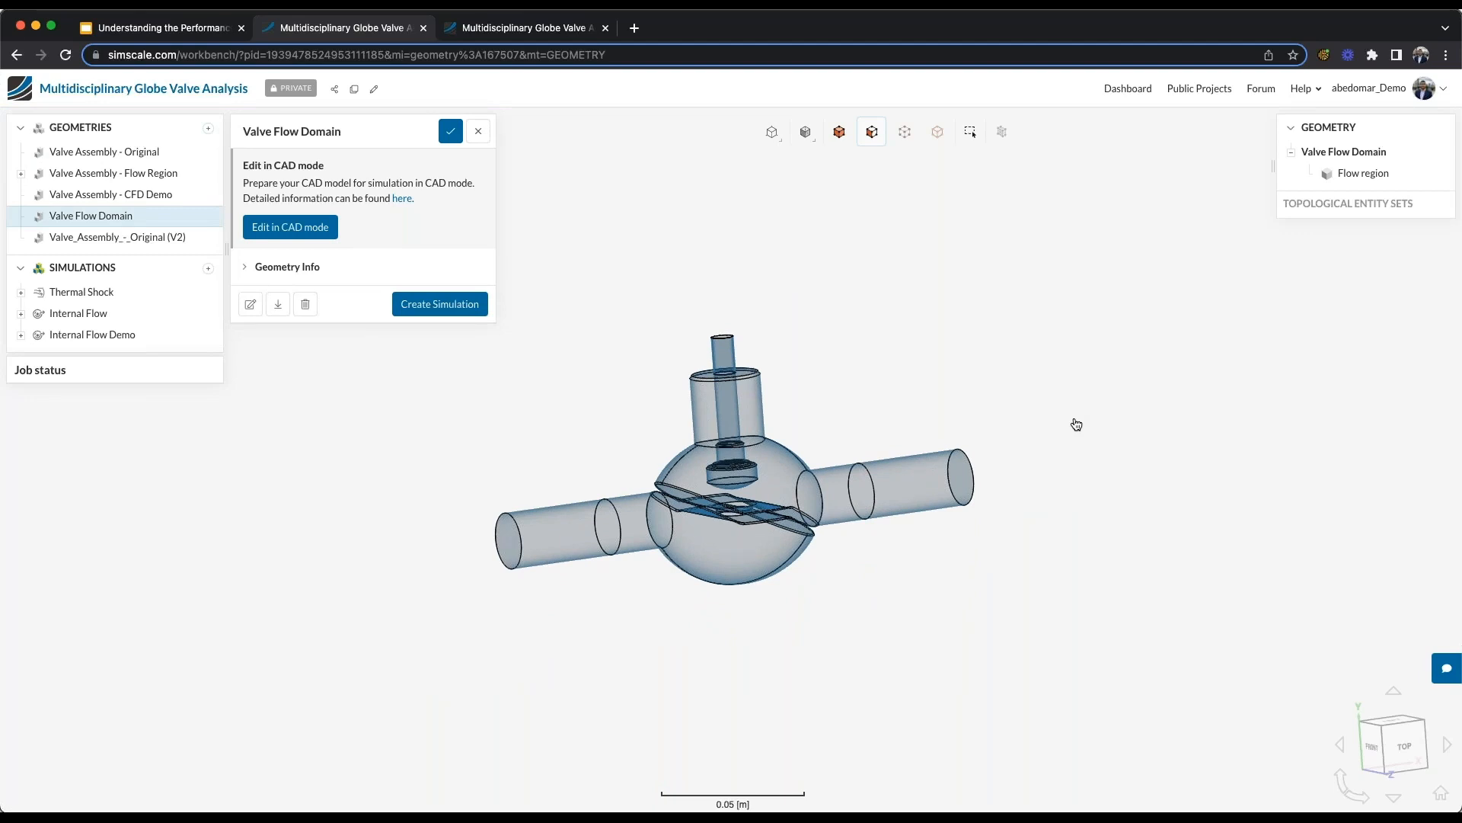
click(806, 132)
click(806, 252)
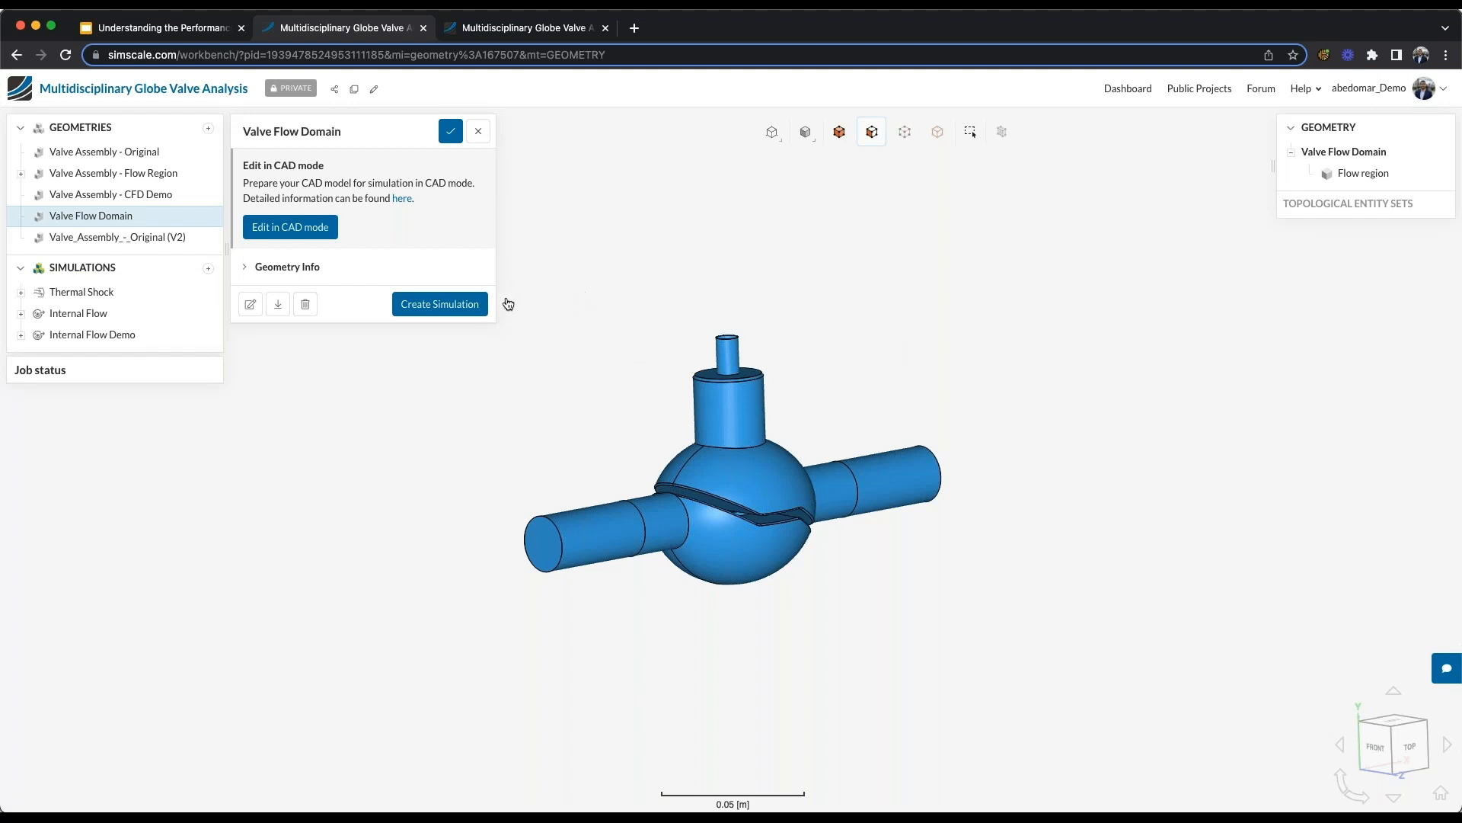
- Review the Incompressible, Conjugate Heat Transfer v2.0 and Static analysis types, and create a Subsonic simulation for the Valve Flow Domain
click(475, 307)
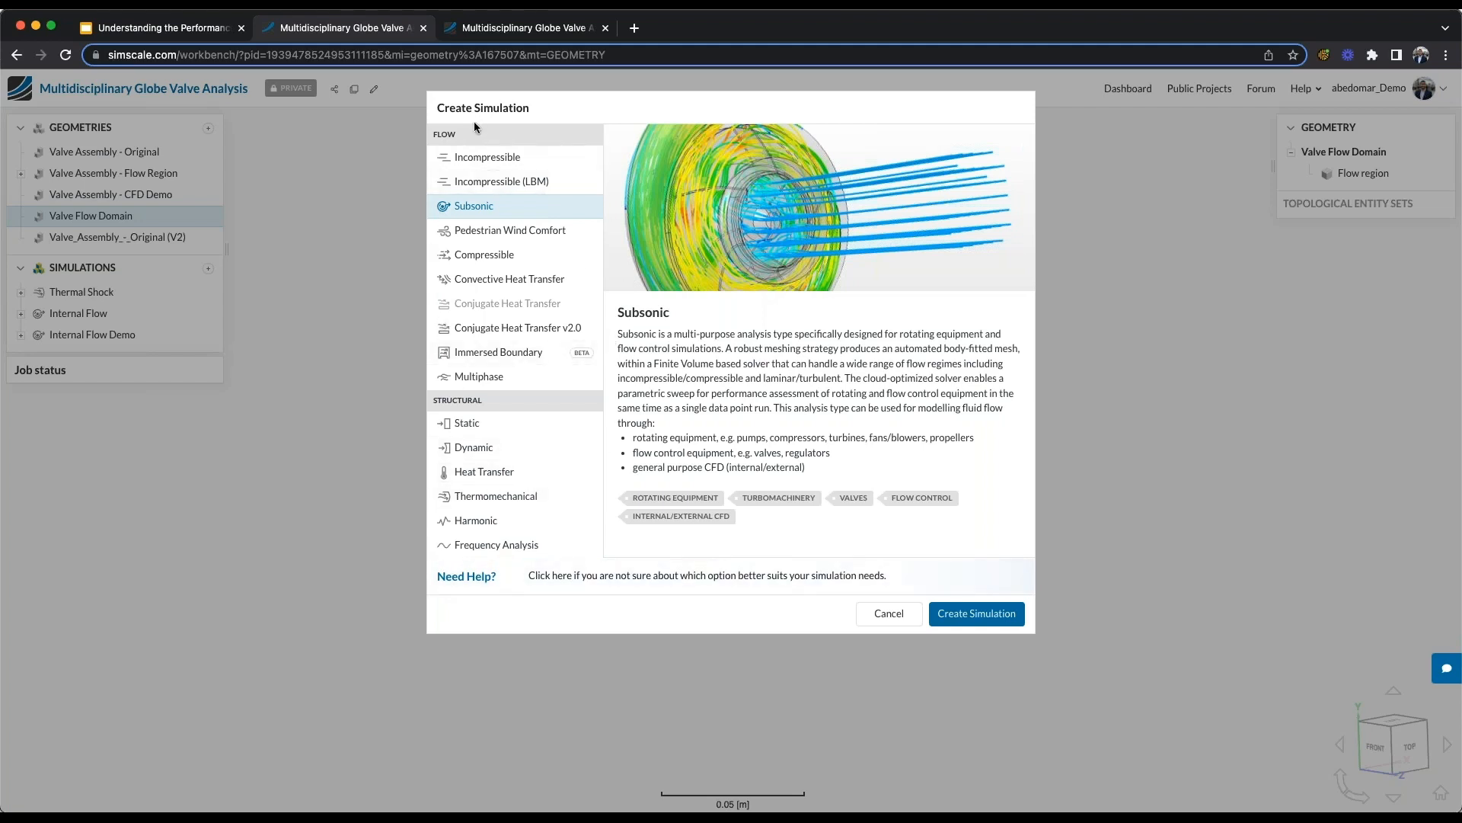
click(489, 156)
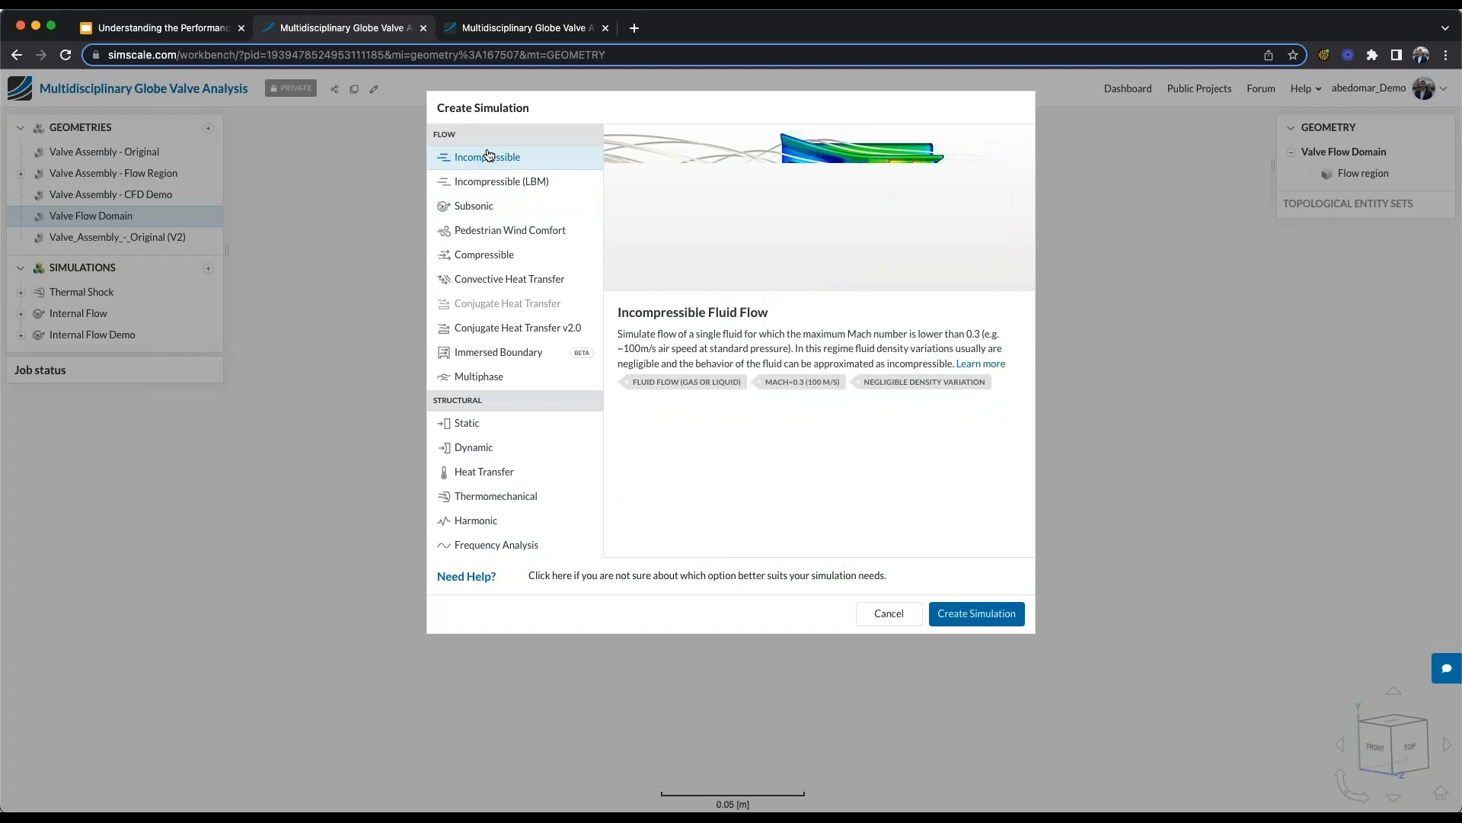
click(504, 330)
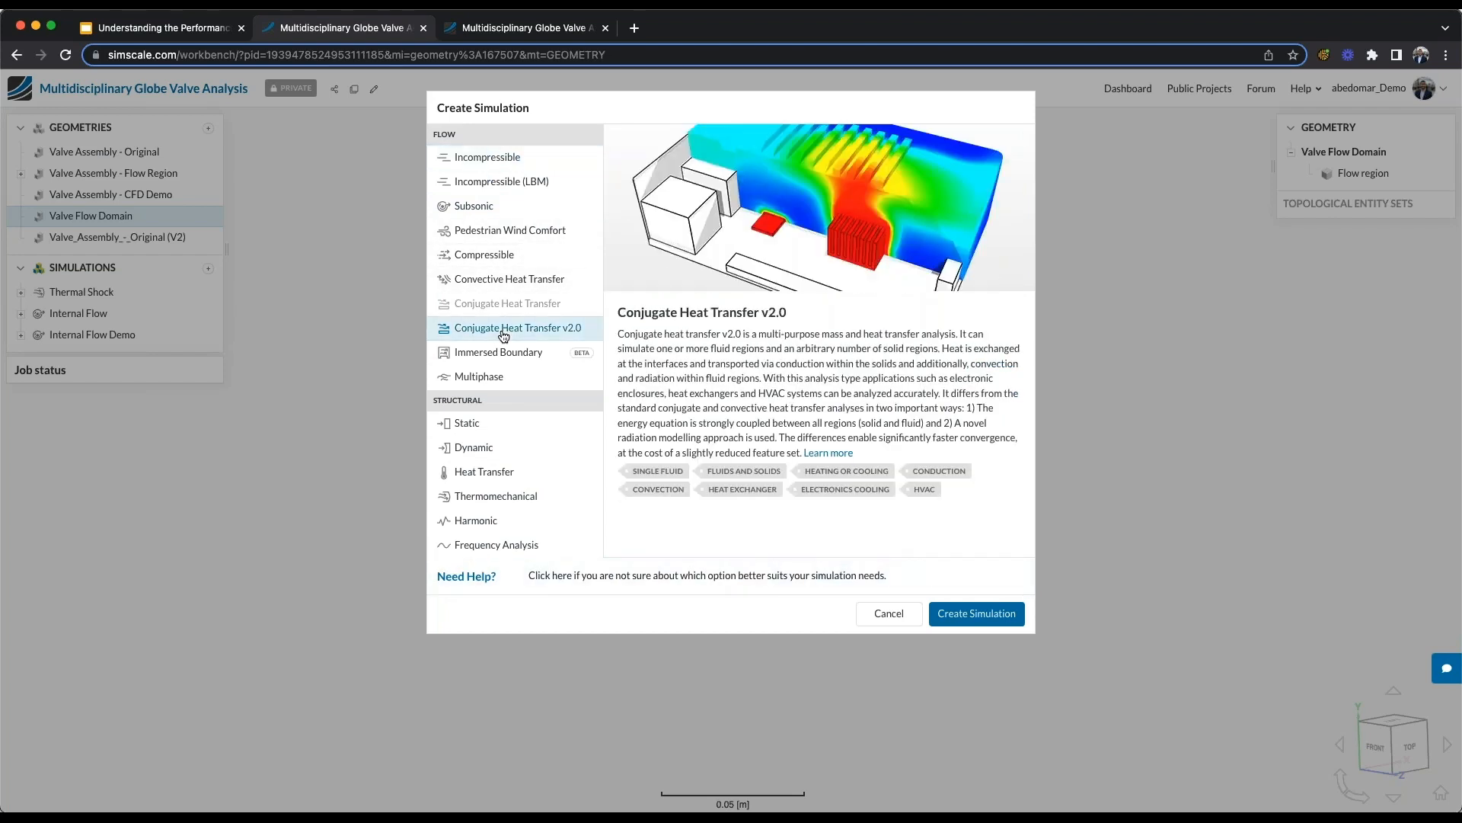
click(491, 428)
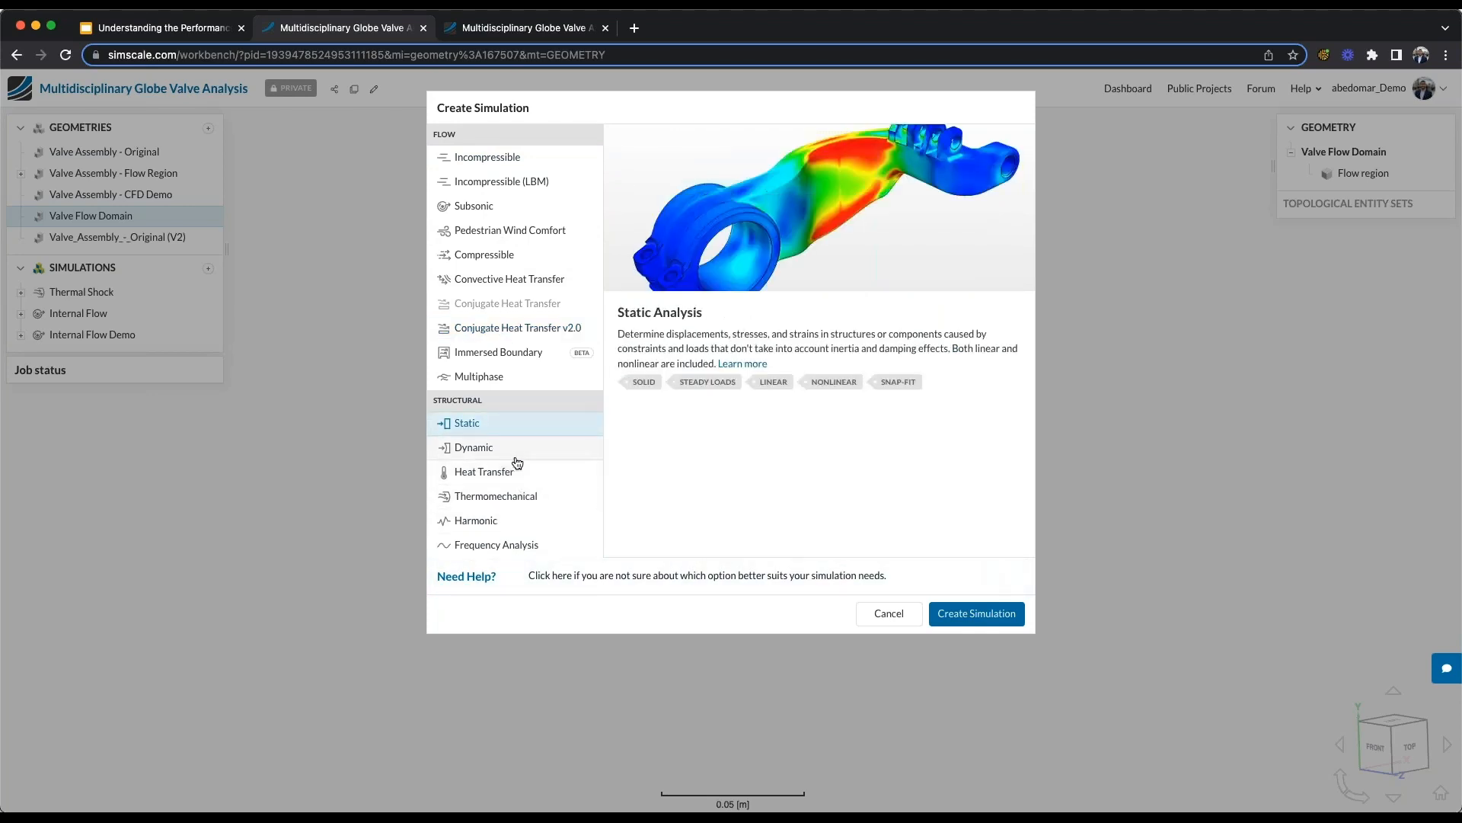
click(521, 216)
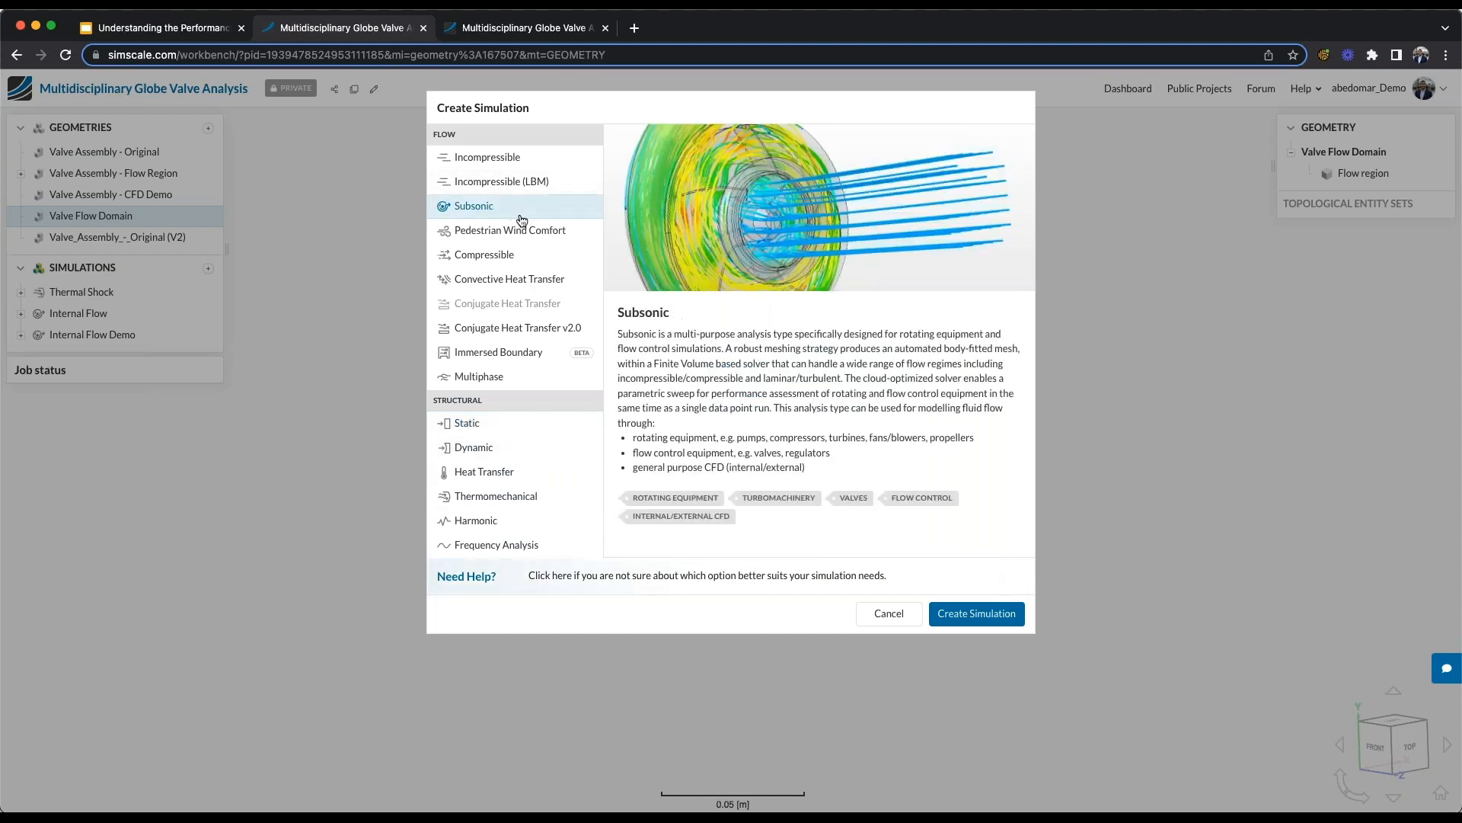
click(977, 614)
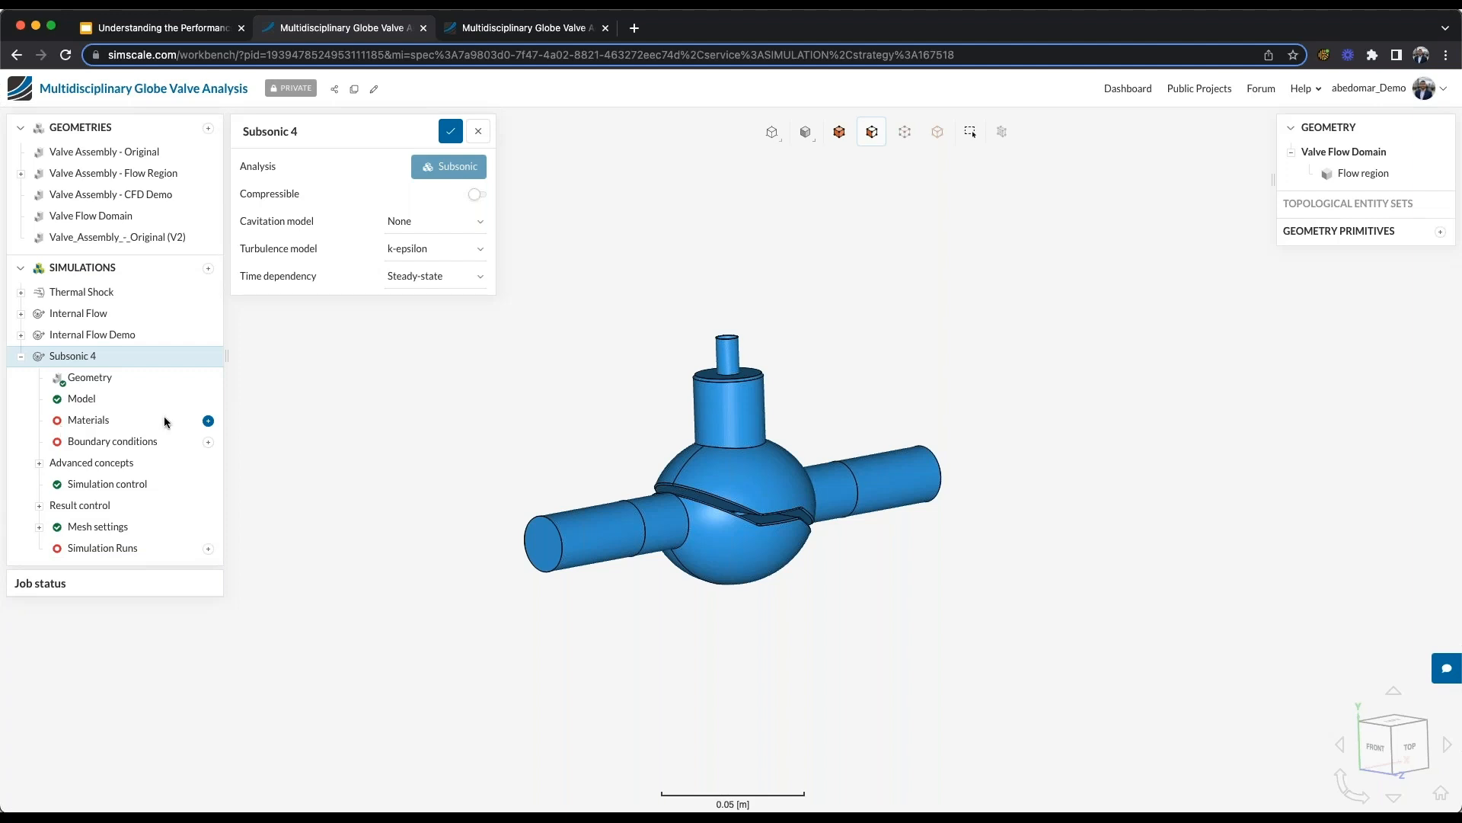
- Add the default Water material to the flow region and check its kinematic viscosity and density
click(208, 421)
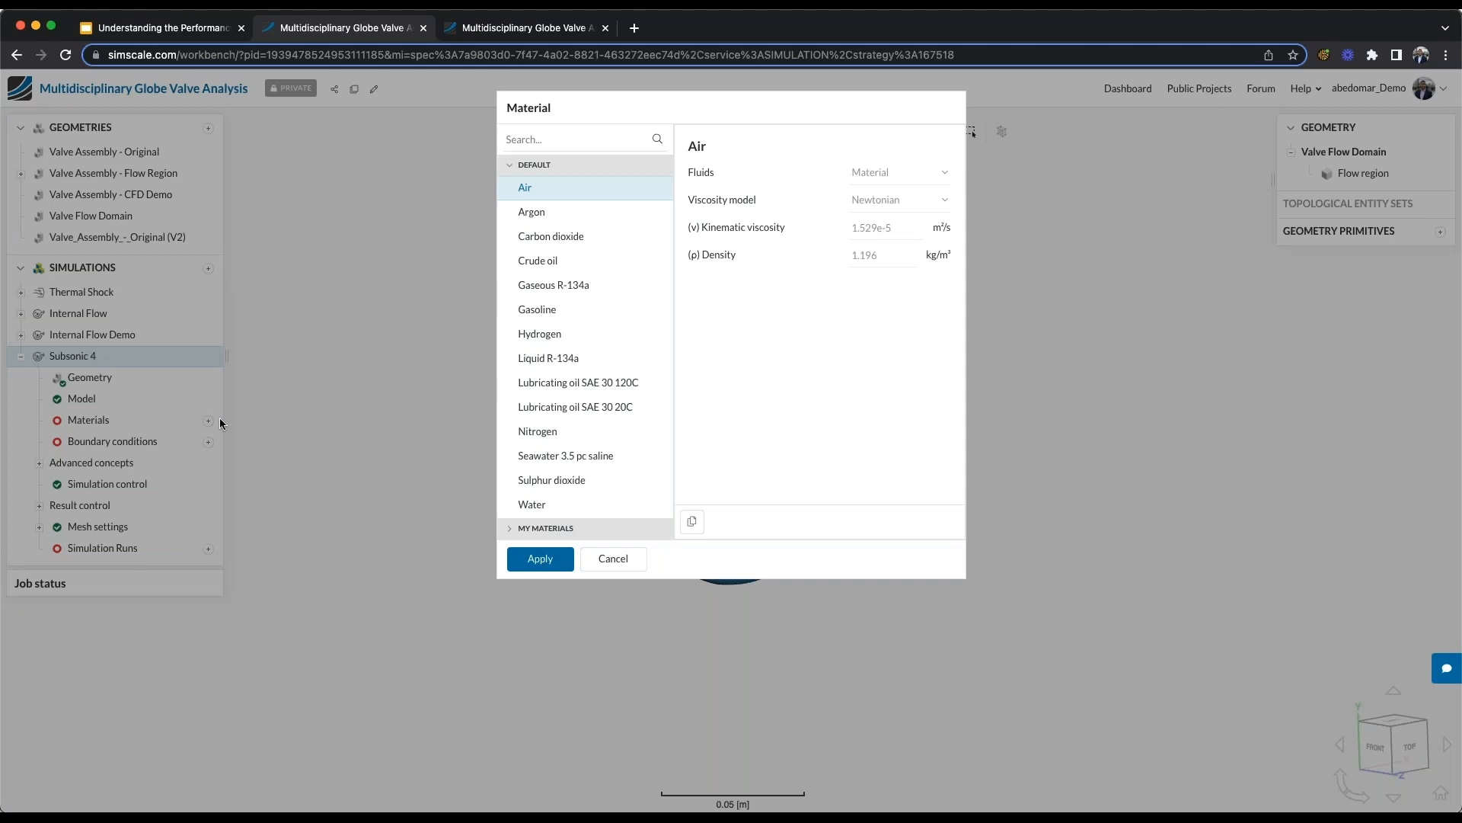
click(531, 502)
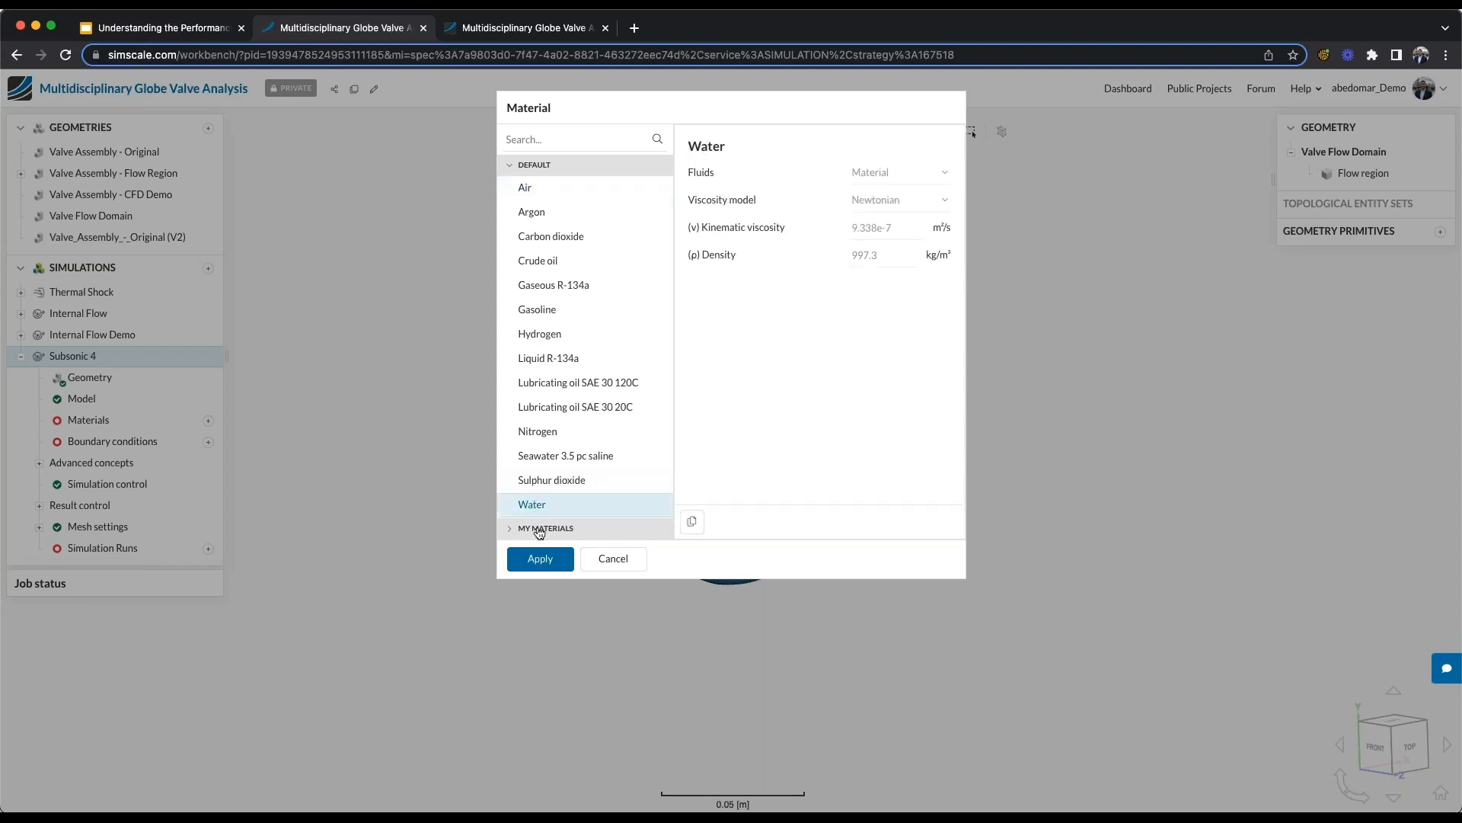
click(541, 560)
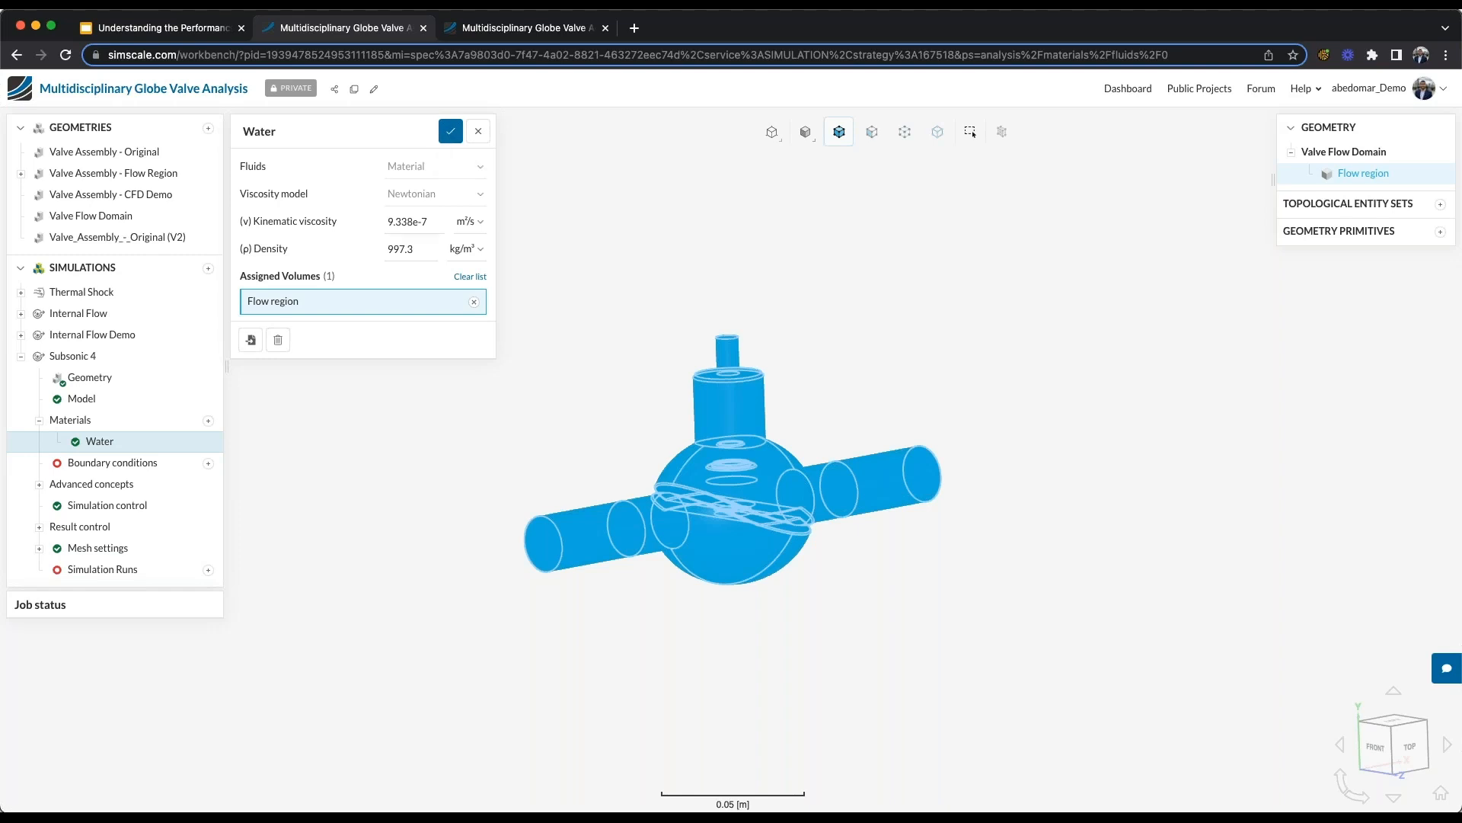
click(412, 222)
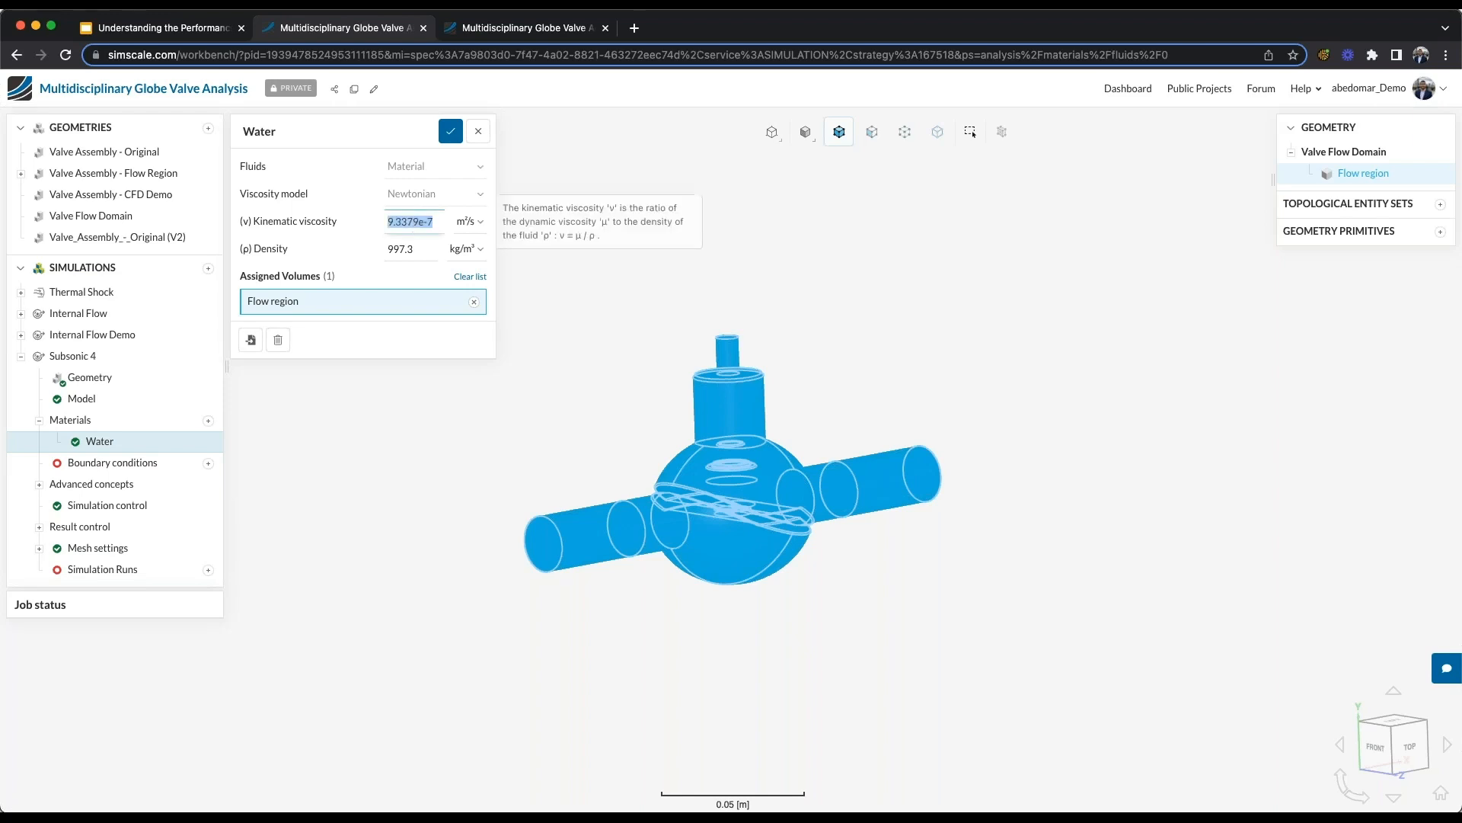
key(Tab)
key(shift+Tab)
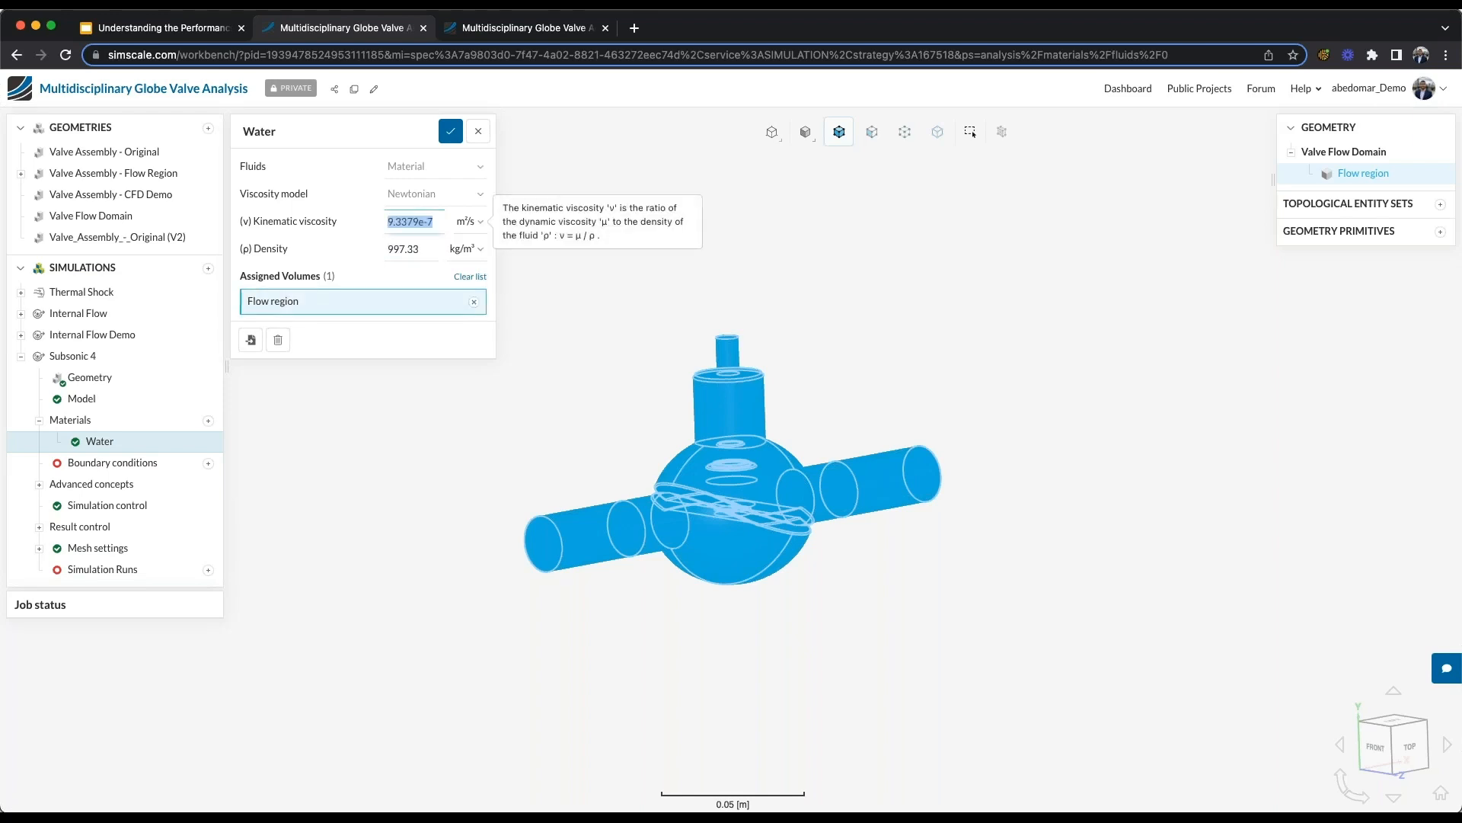
- Try renaming the material to "Water 2", restore the name "Water" and save the material
click(326, 136)
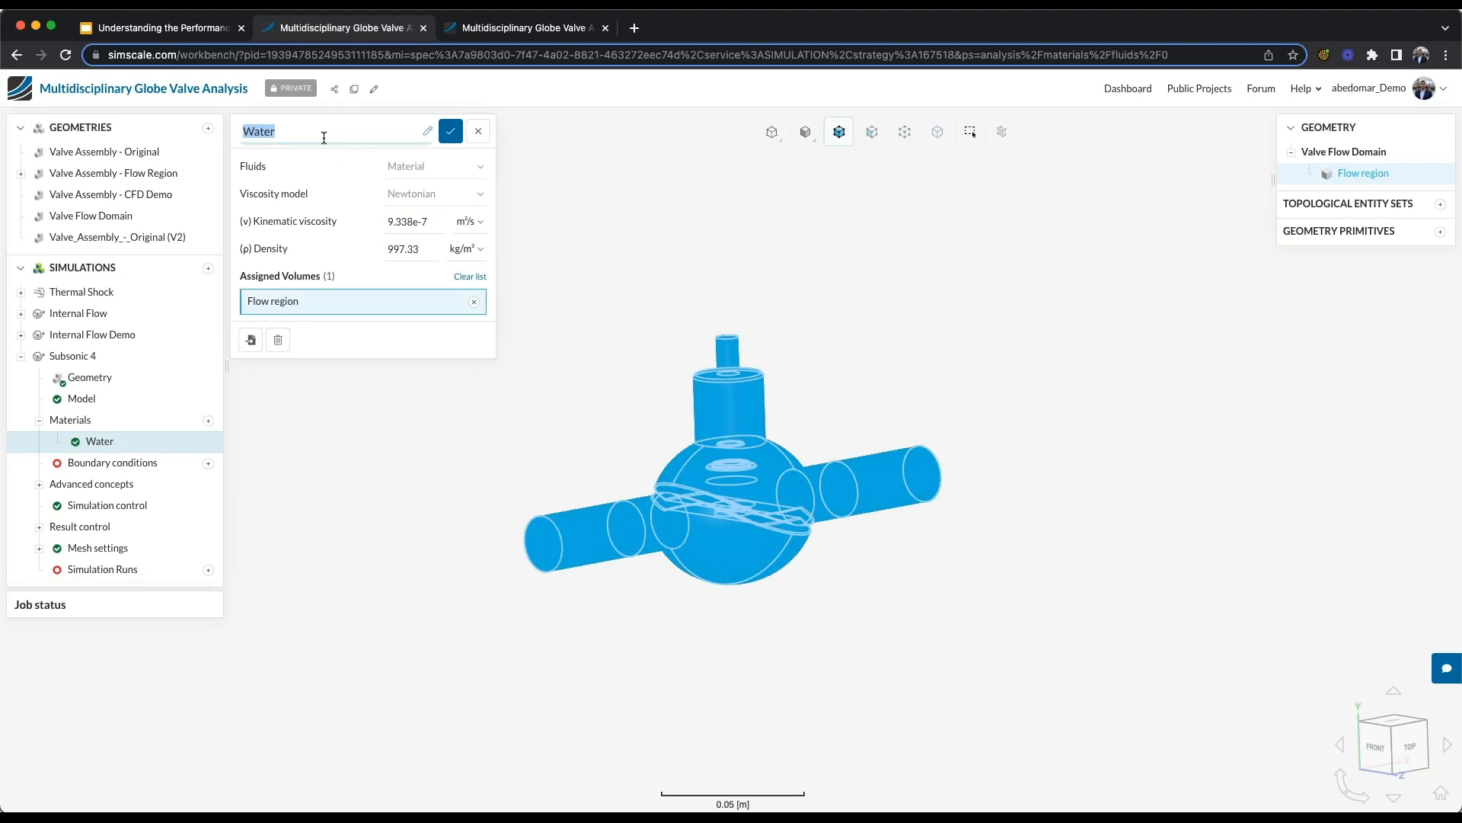
text(Water 2)
key(Return)
click(324, 138)
key(End)
key(BackSpace)
key(BackSpace)
click(451, 132)
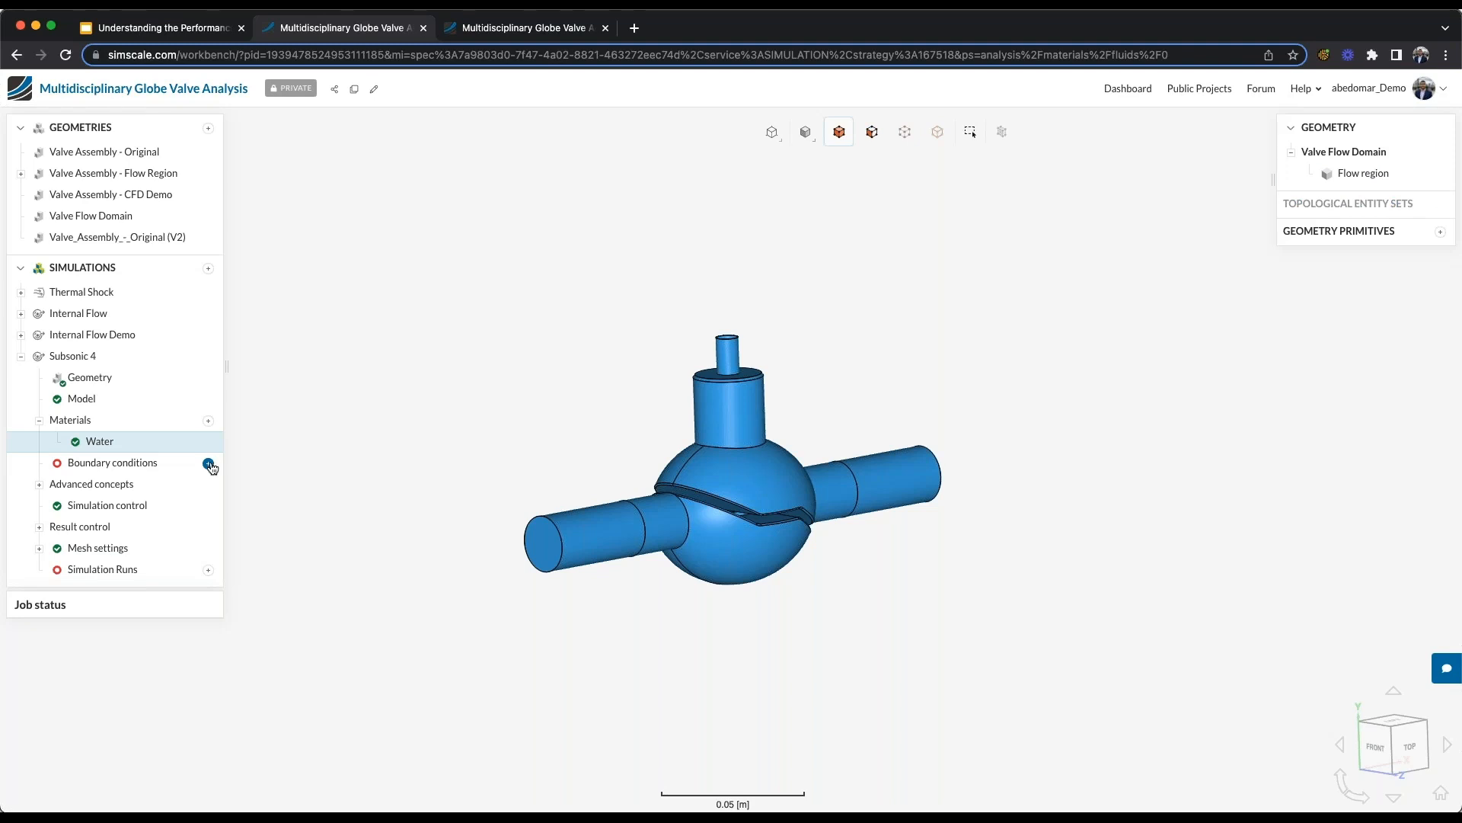
- Add a Velocity inlet boundary condition with the Flow rate velocity type and Volumetric flow as the flow rate type
click(209, 464)
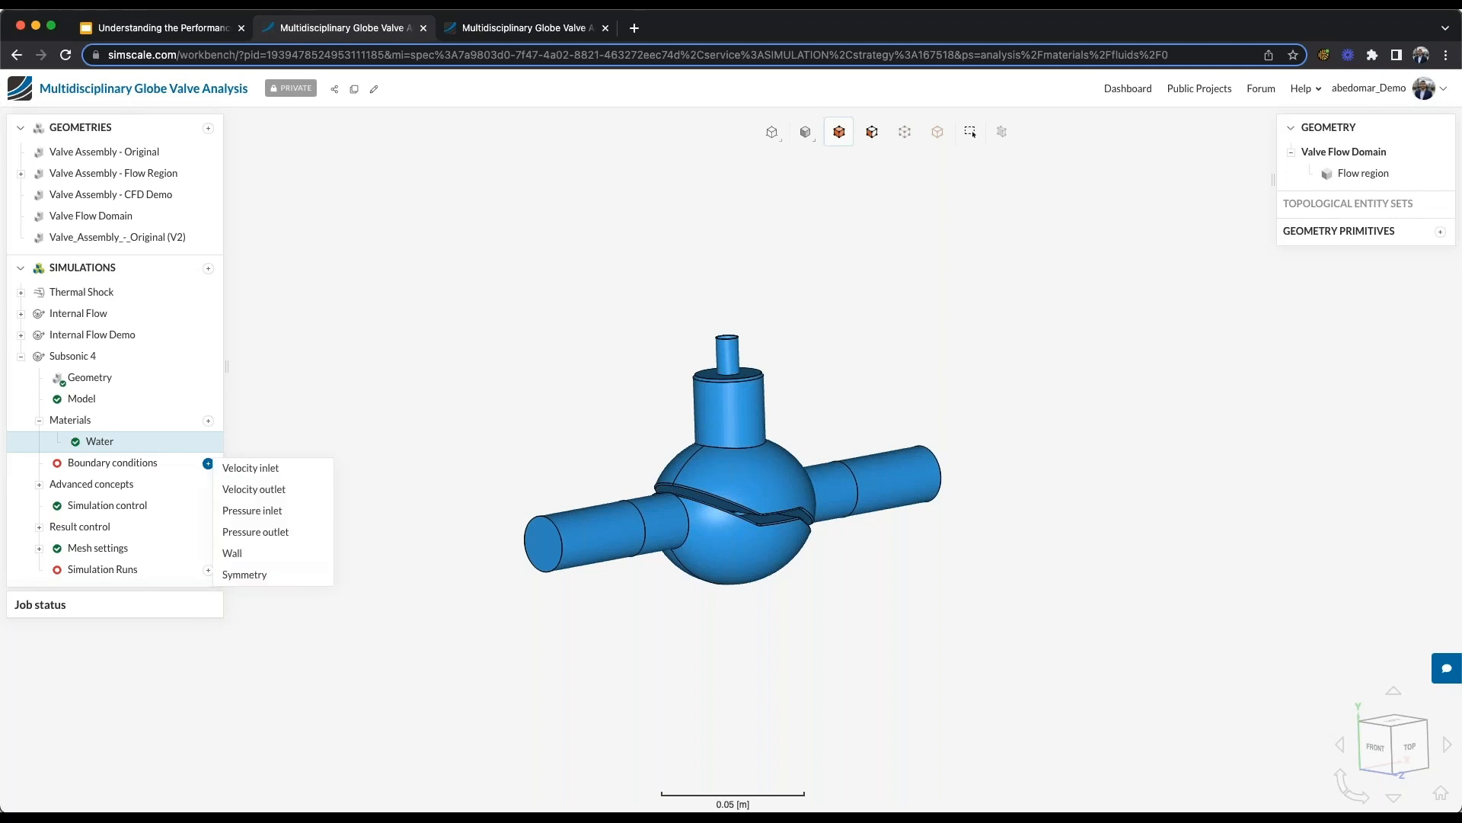
click(231, 470)
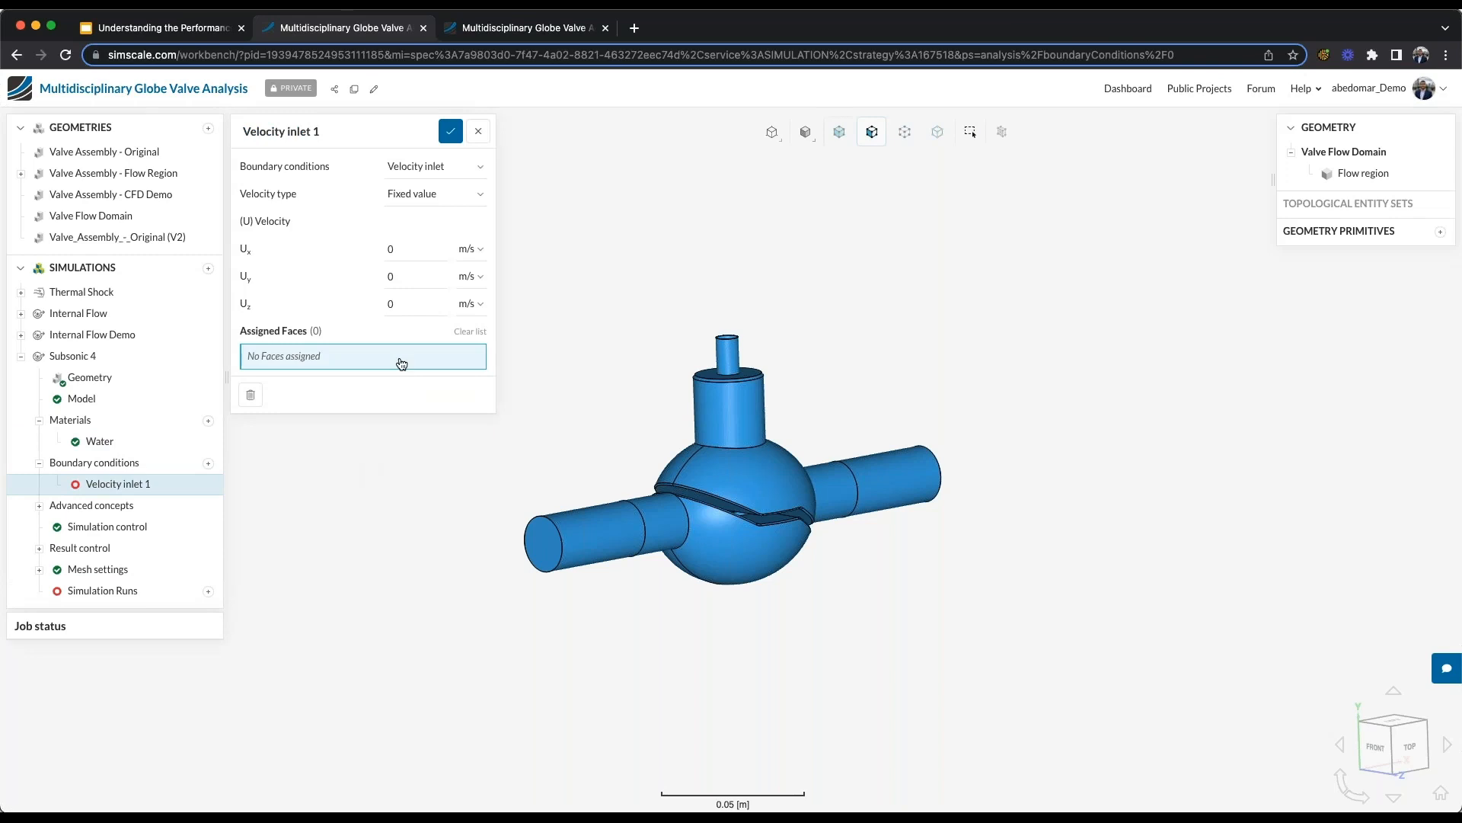
click(436, 194)
click(444, 214)
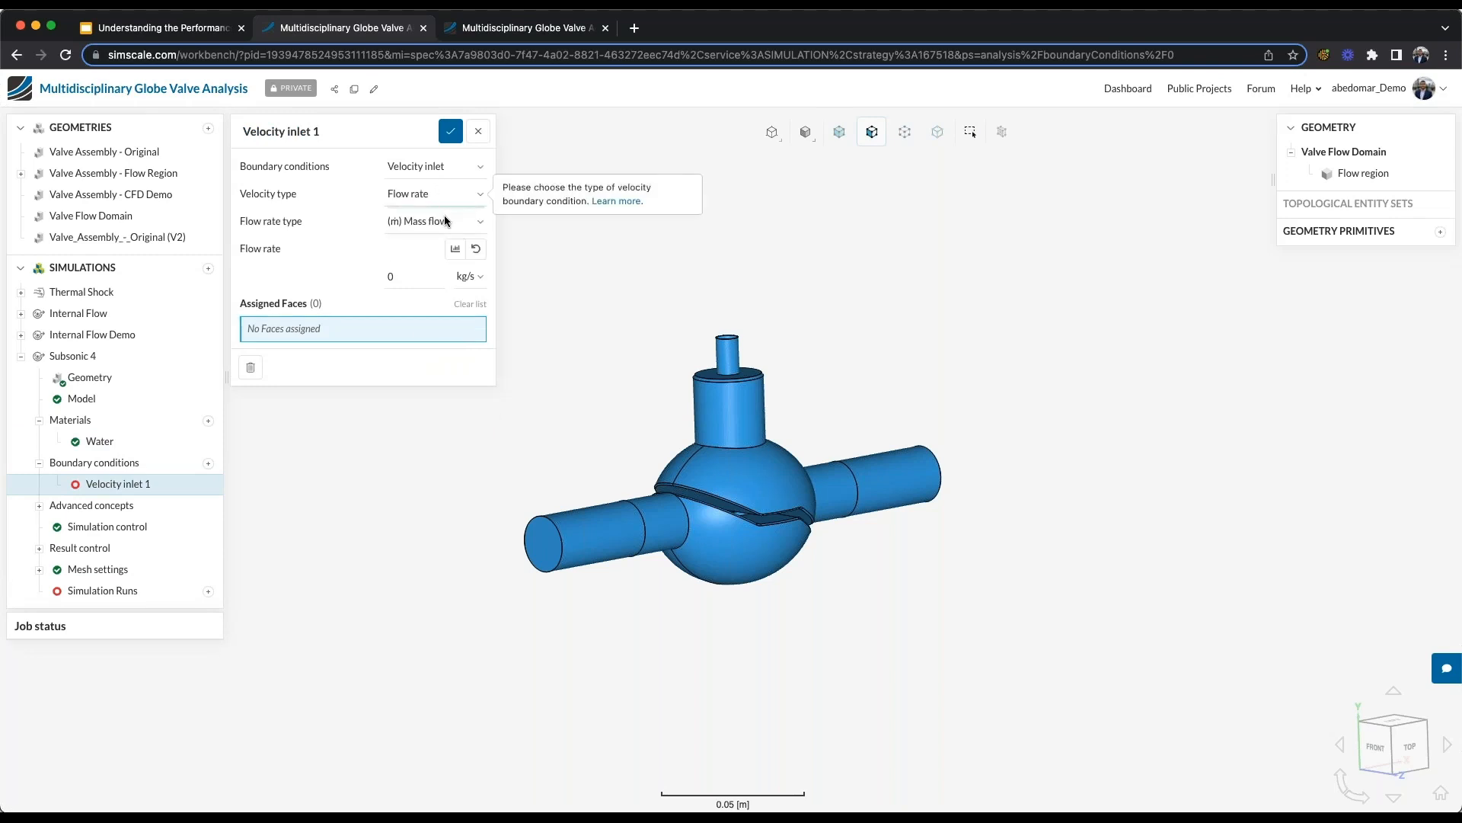
click(434, 228)
click(424, 257)
- Set the inlet's volumetric flow rate to 0.01 m³/s and assign the circular end face of the front pipe
click(415, 274)
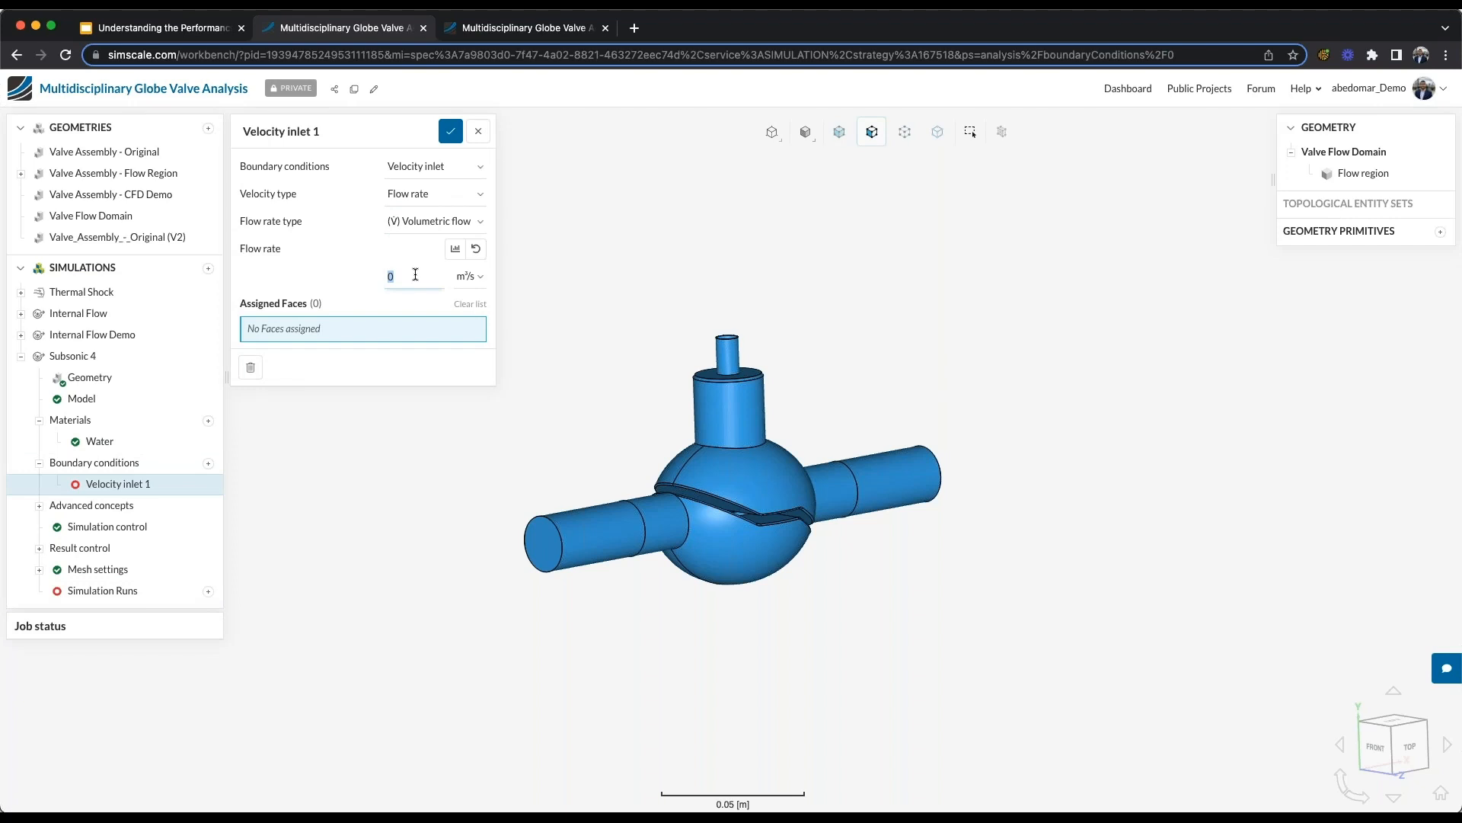
text(0.01)
click(537, 539)
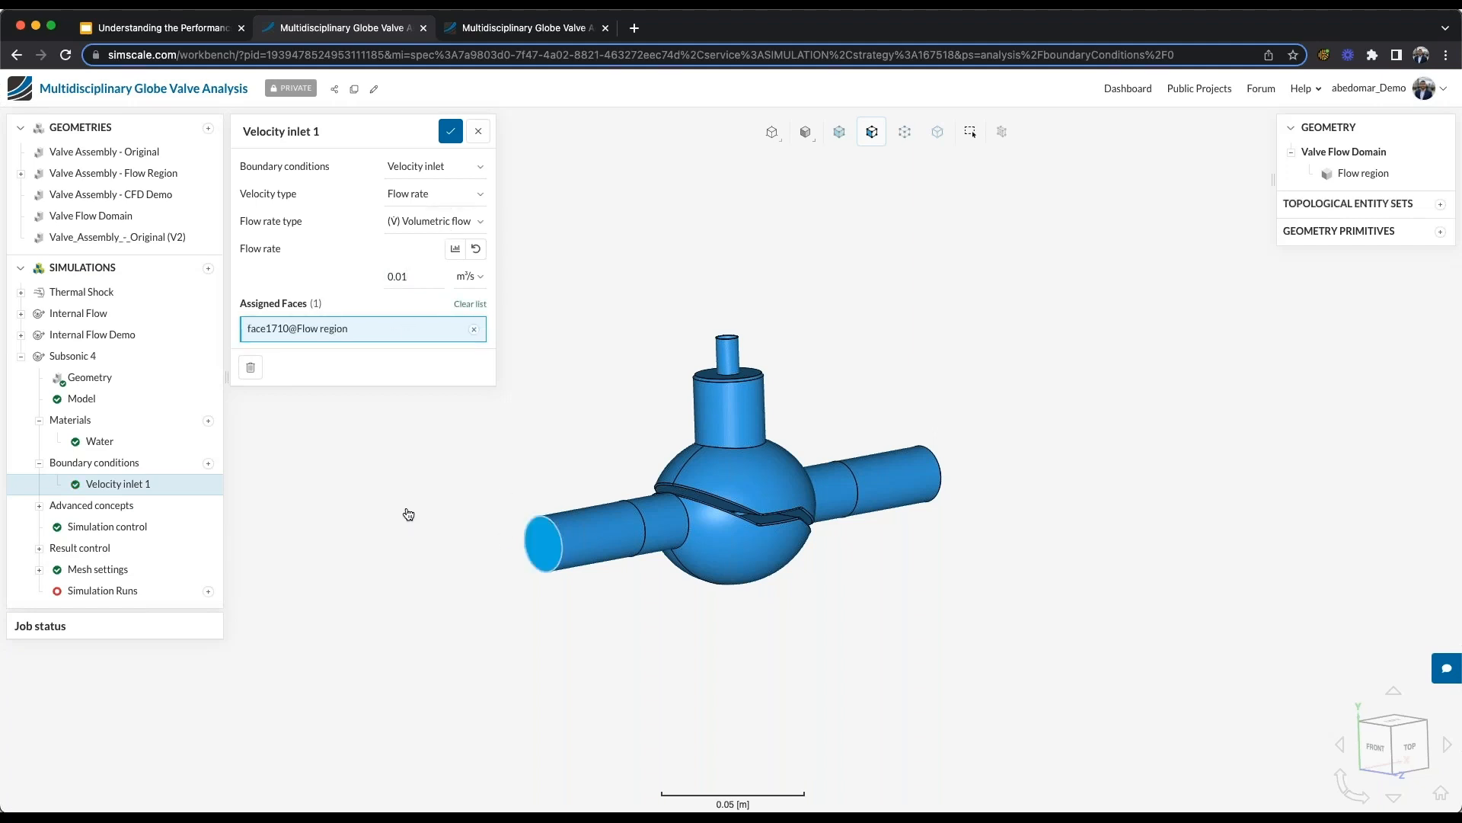
- Parameterize the inlet's volumetric flow rate with the values 0.01, 0.02 and 0.03 m³/s, and save the boundary condition
click(453, 252)
click(155, 183)
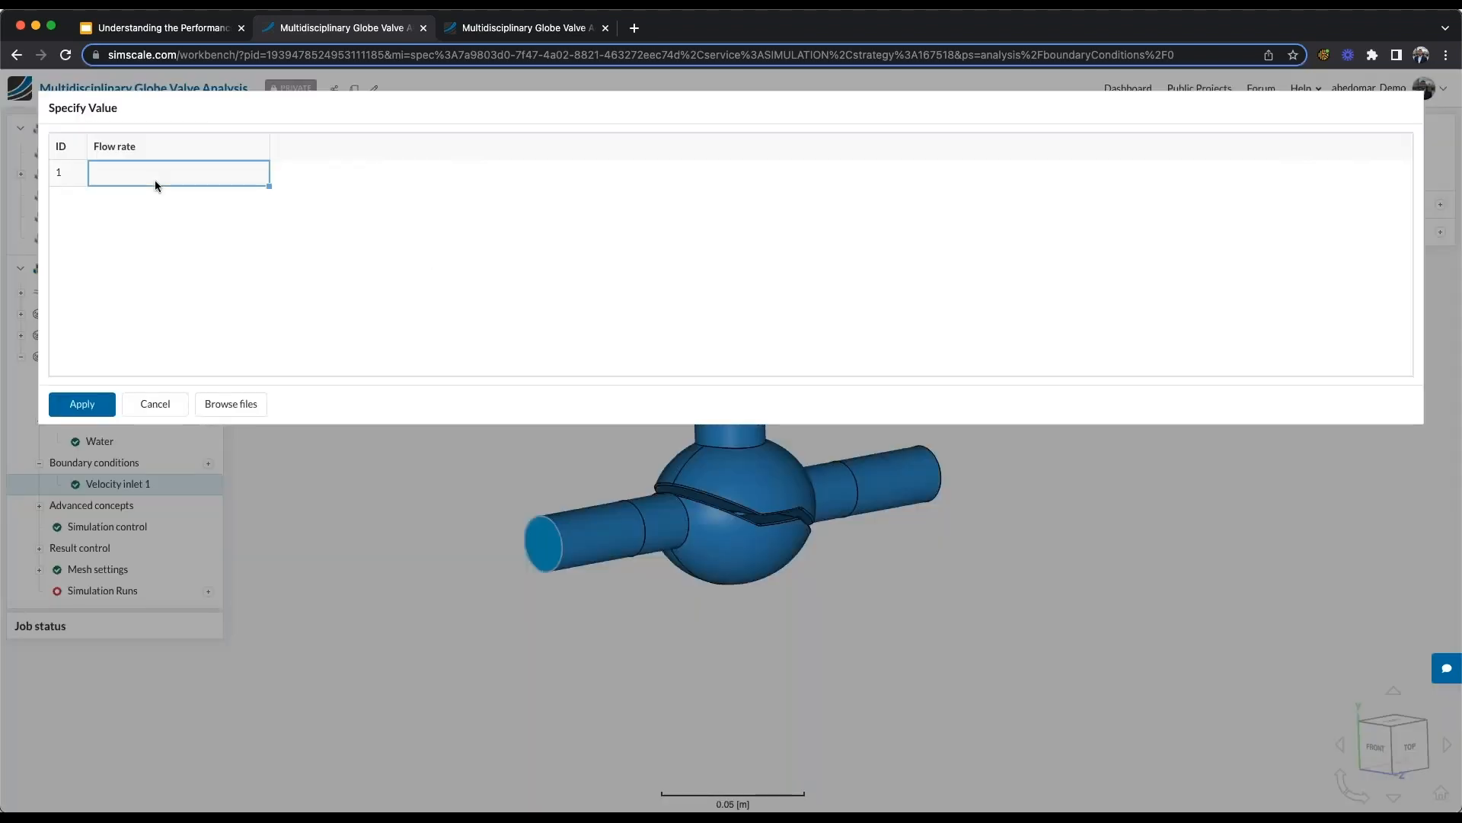
text(0.01)
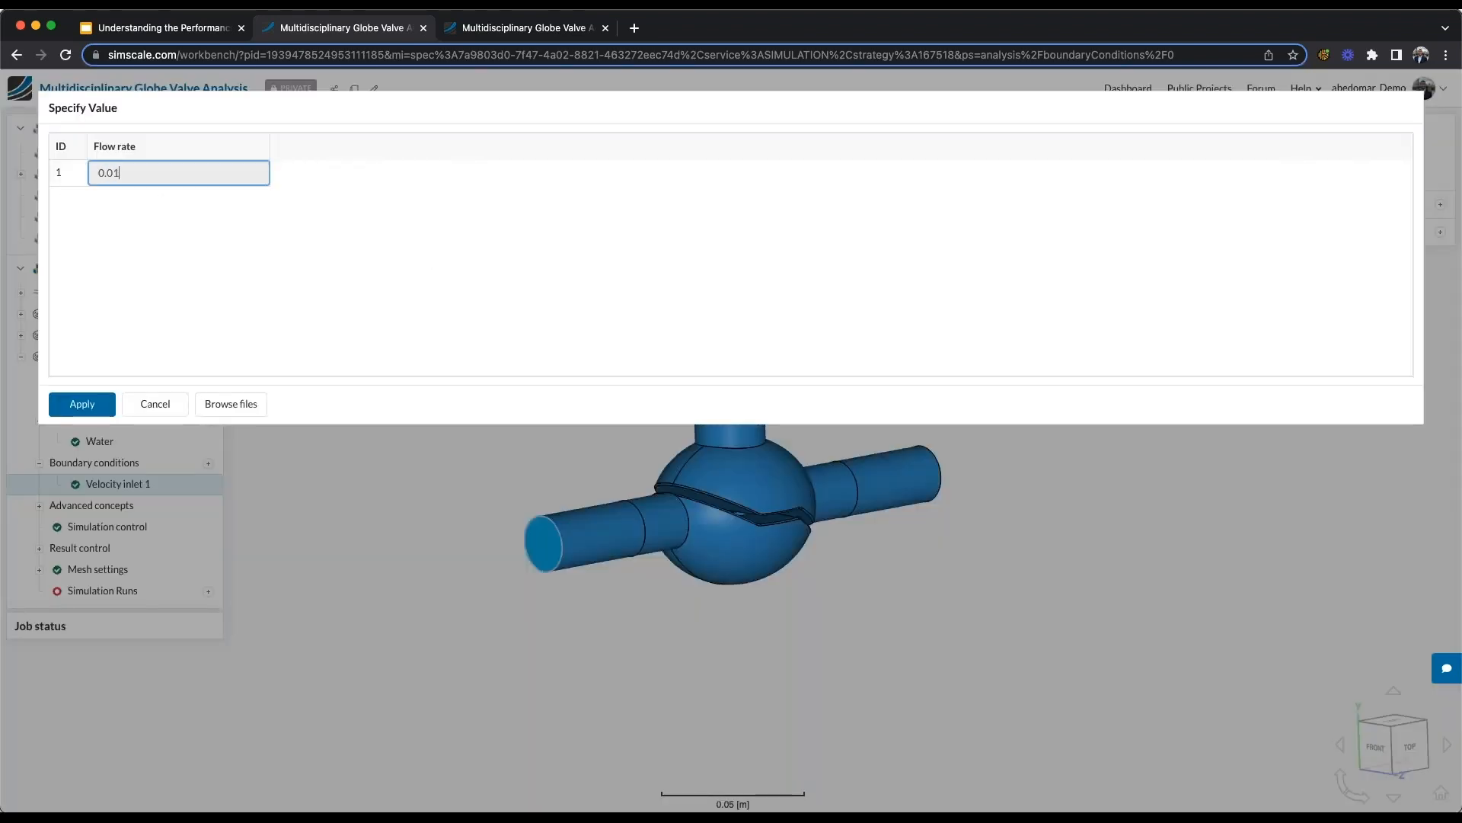
key(Return)
click(151, 197)
text(0.02)
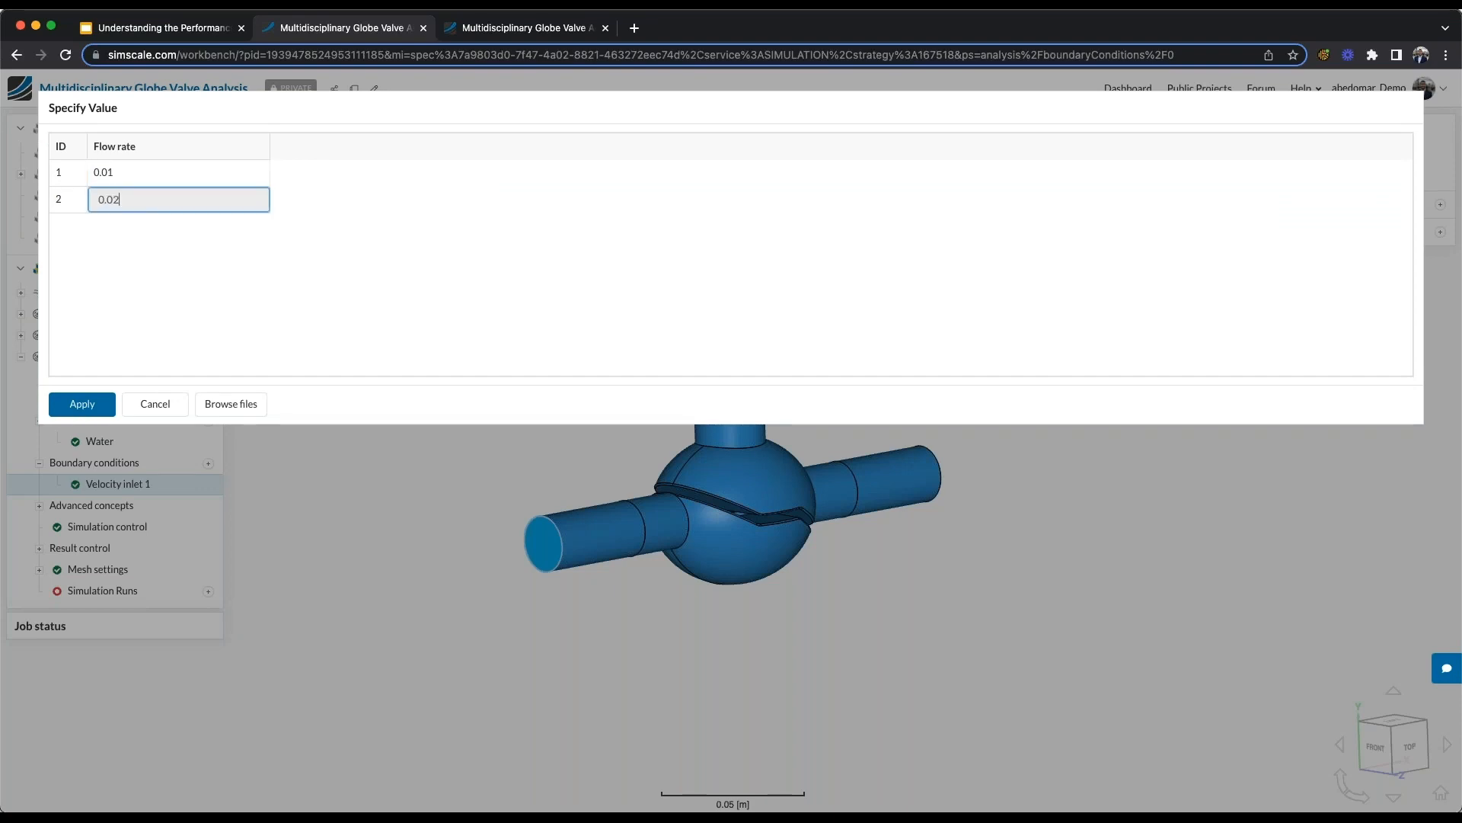
key(Return)
click(137, 233)
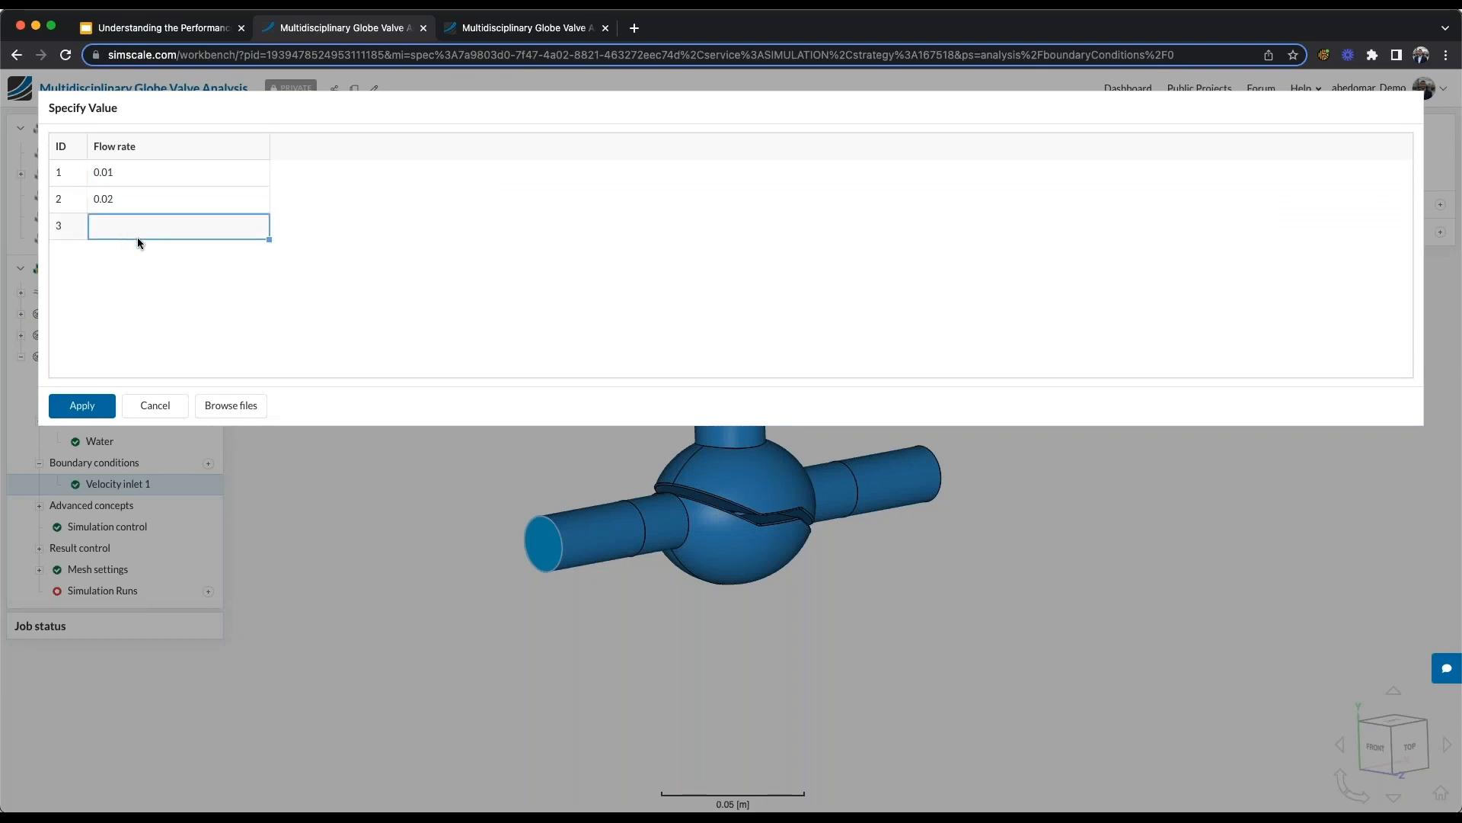
text(0.03)
key(Return)
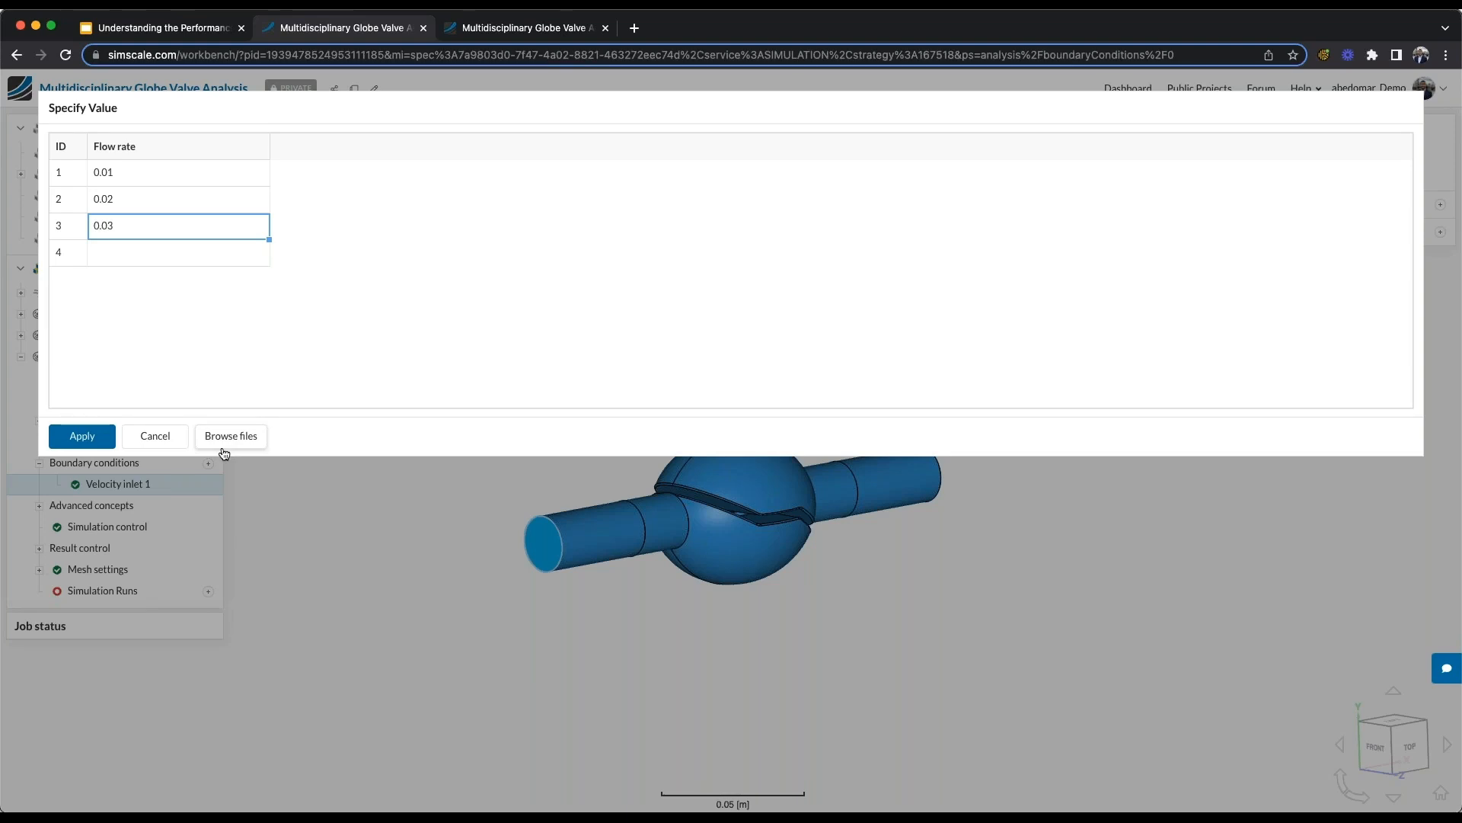
click(99, 435)
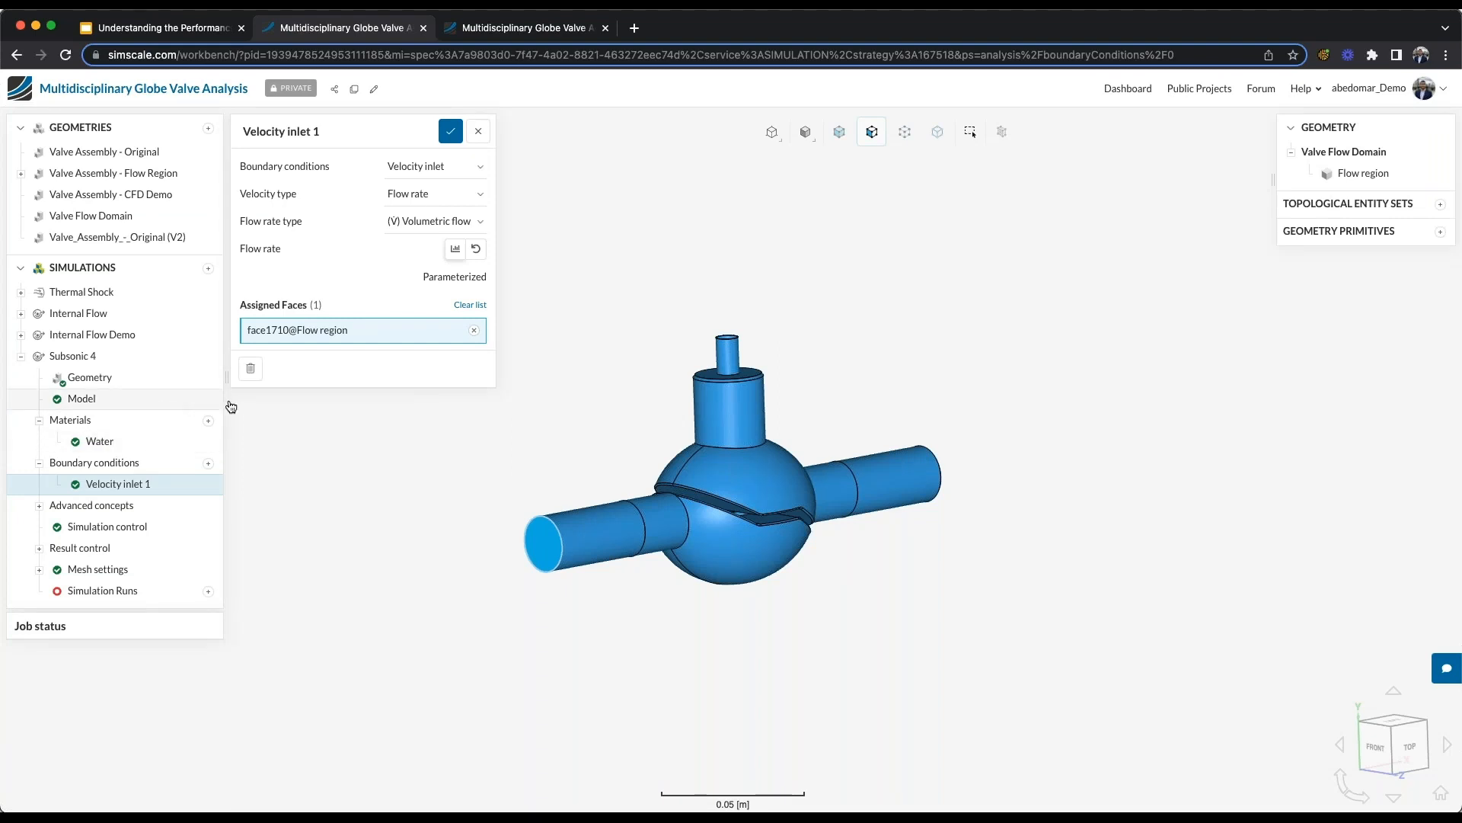
click(449, 134)
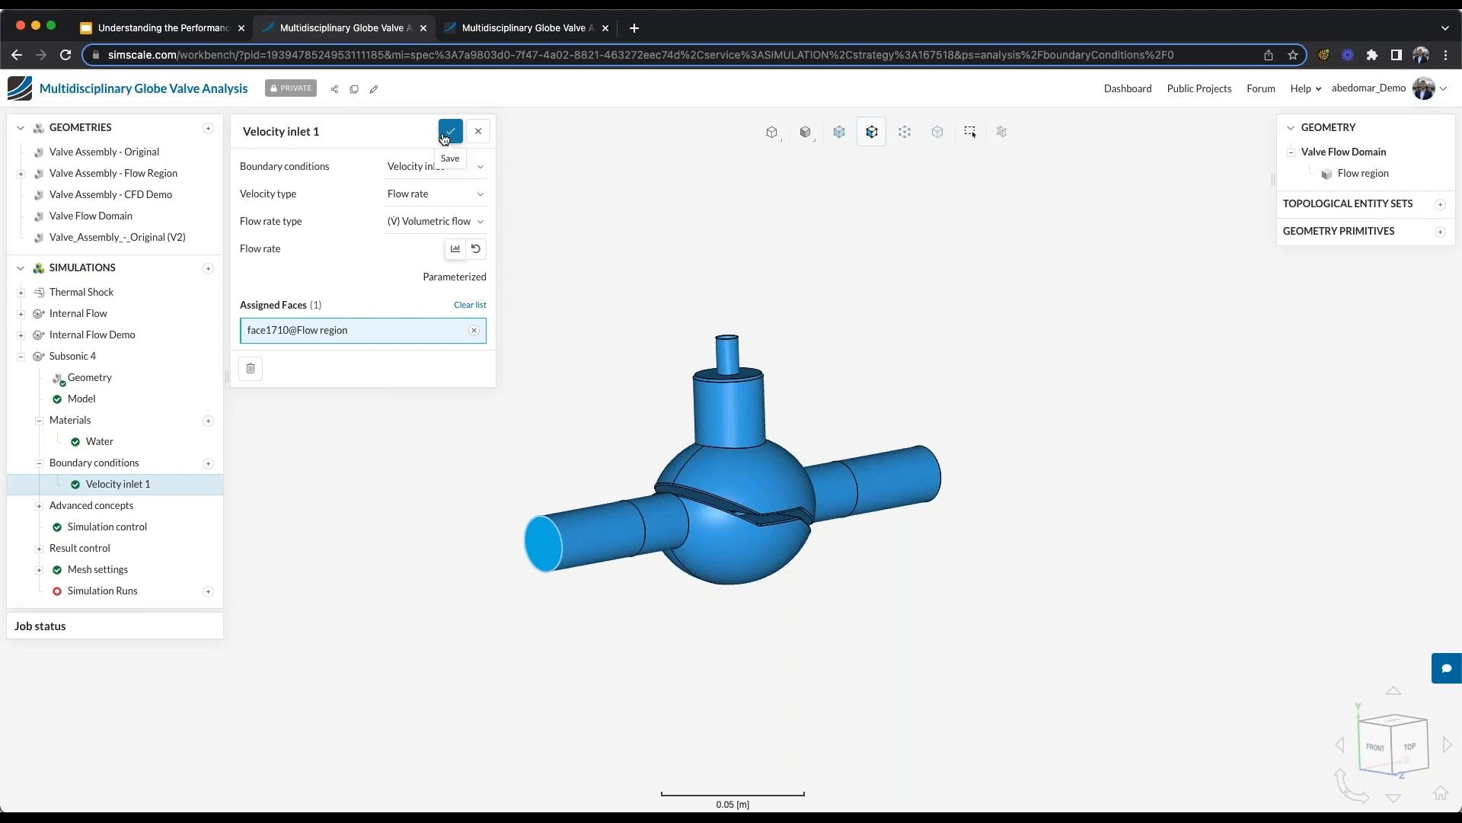
- Add a Pressure outlet with a fixed gauge pressure of 0 Pa on the end face of the pipe opposite the inlet, and save it
click(208, 463)
click(254, 533)
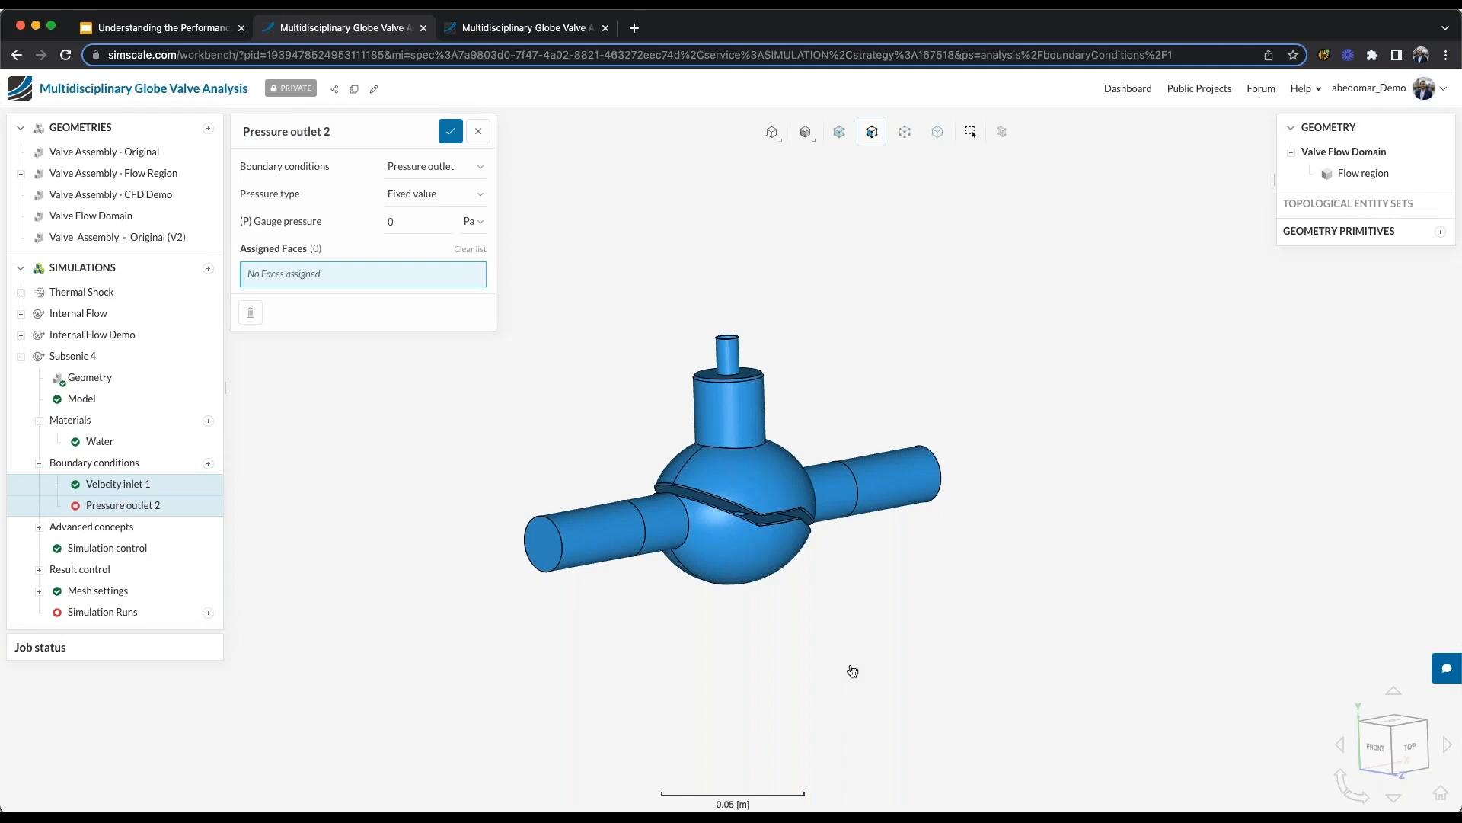
drag(734, 677, 889, 604)
click(939, 473)
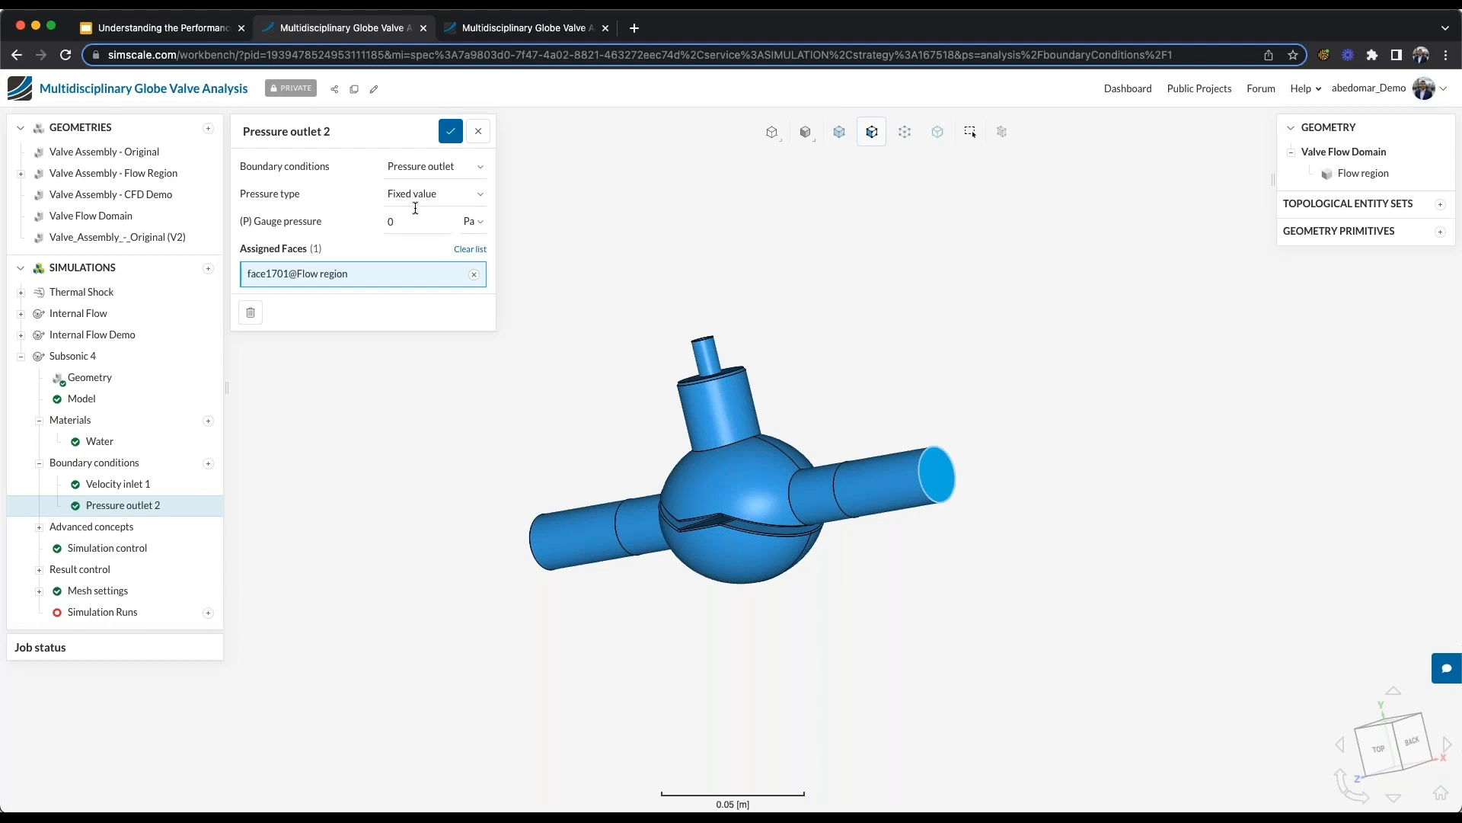
click(451, 131)
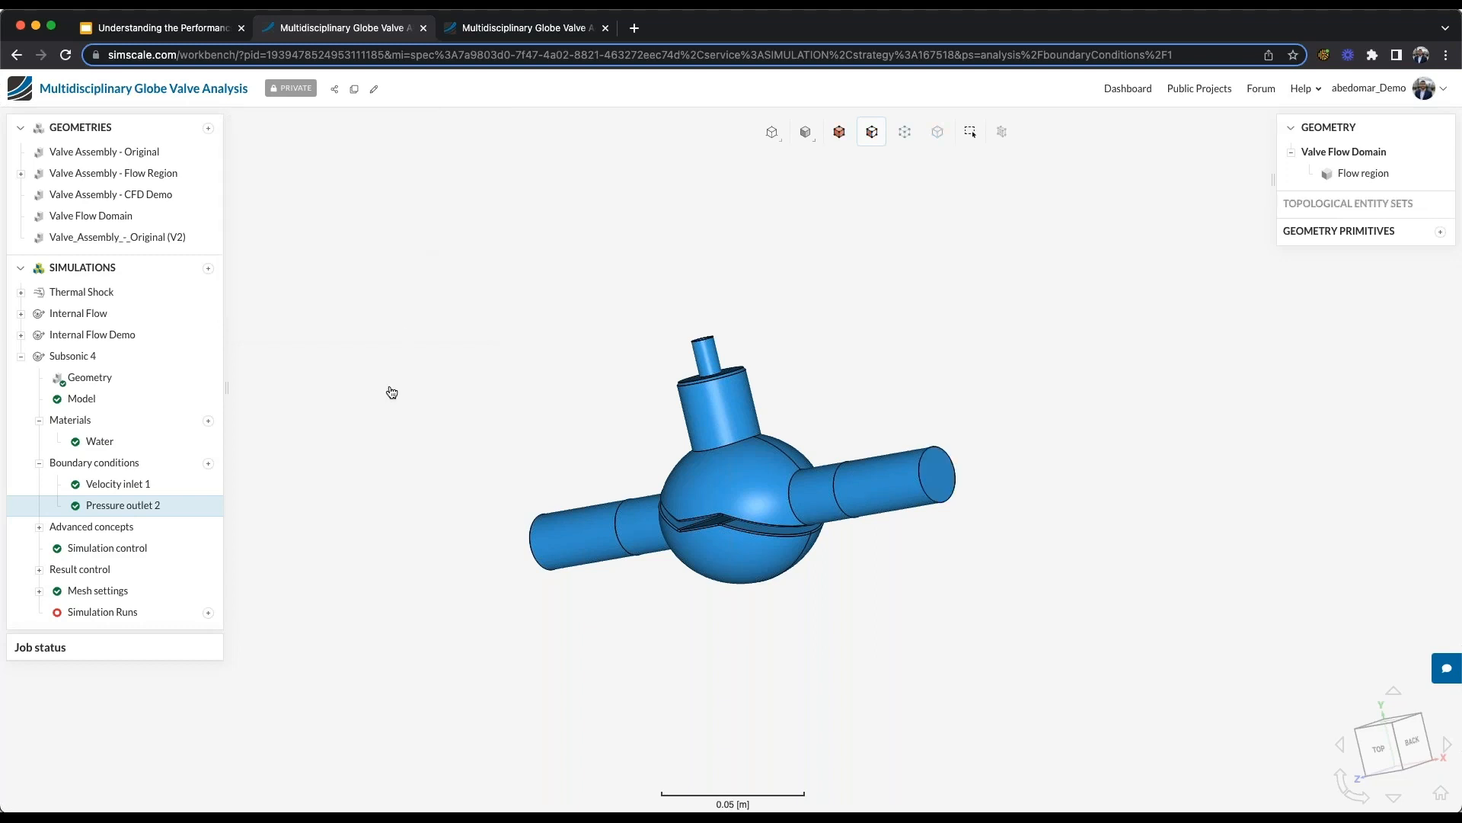
- Add a Pressure difference result control between the inlet pipe's end face and the outlet pipe's end face, and save it
drag(375, 457, 493, 457)
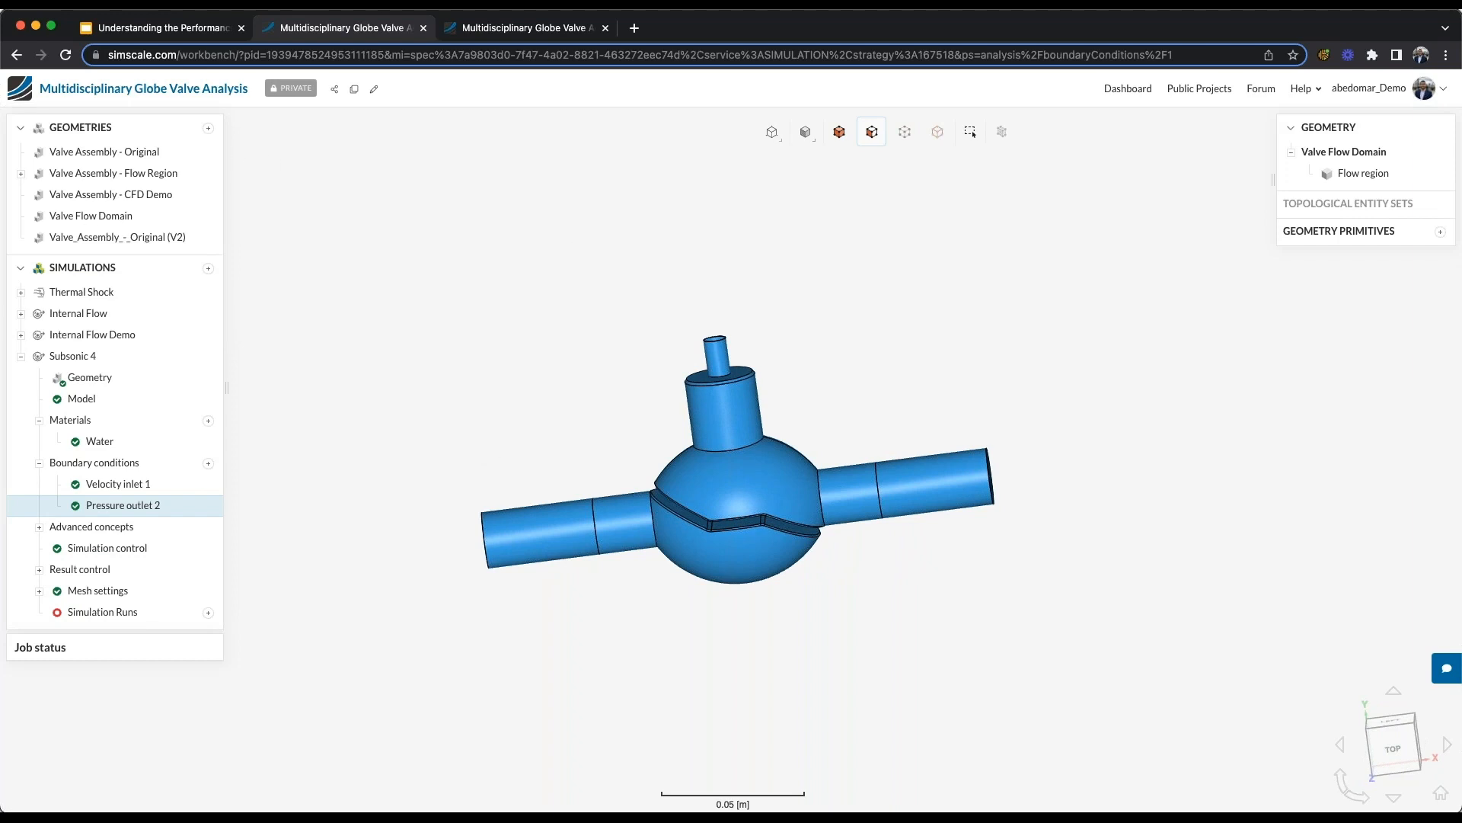
drag(547, 633, 693, 630)
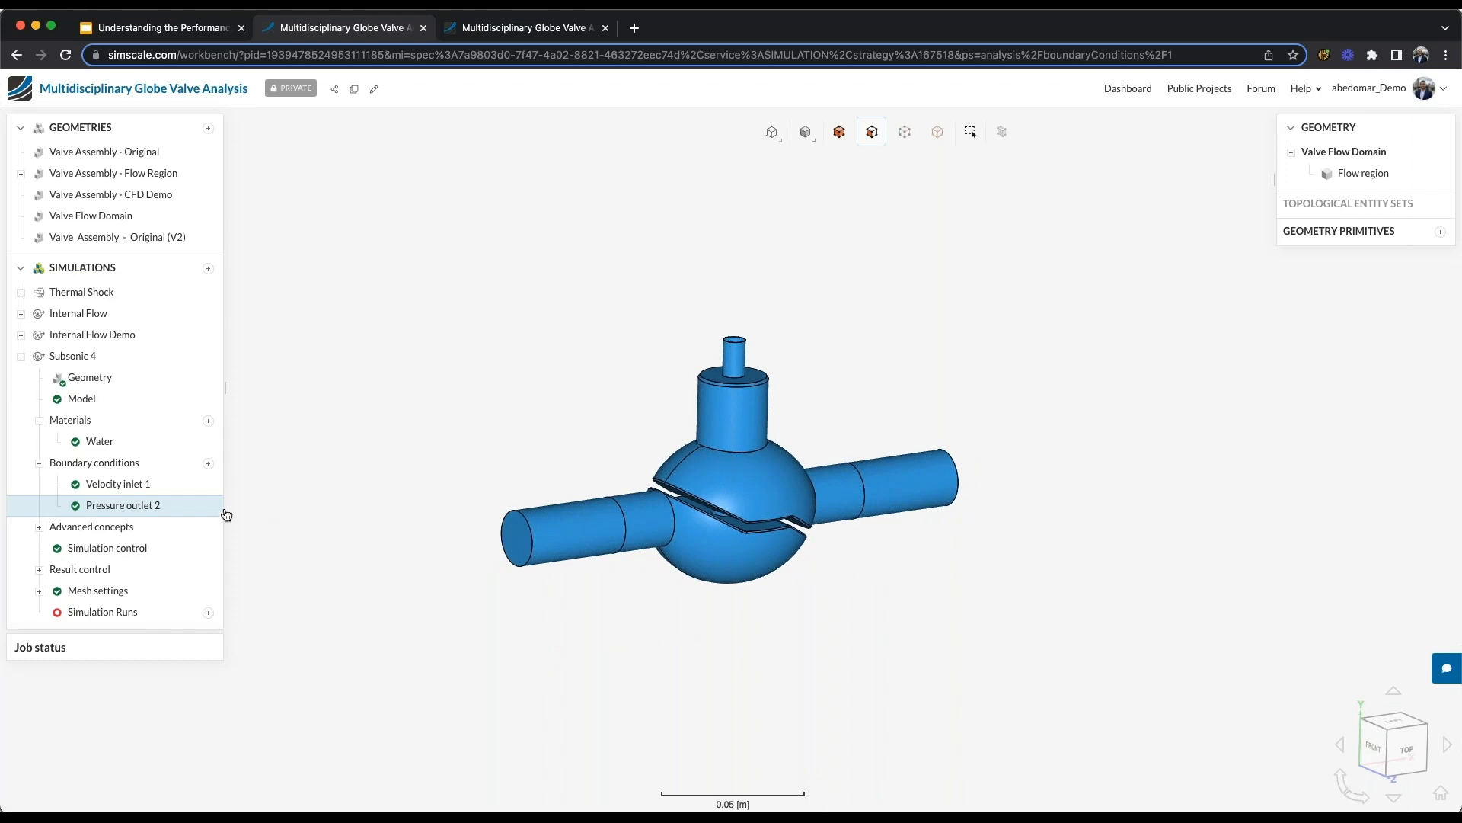
click(40, 570)
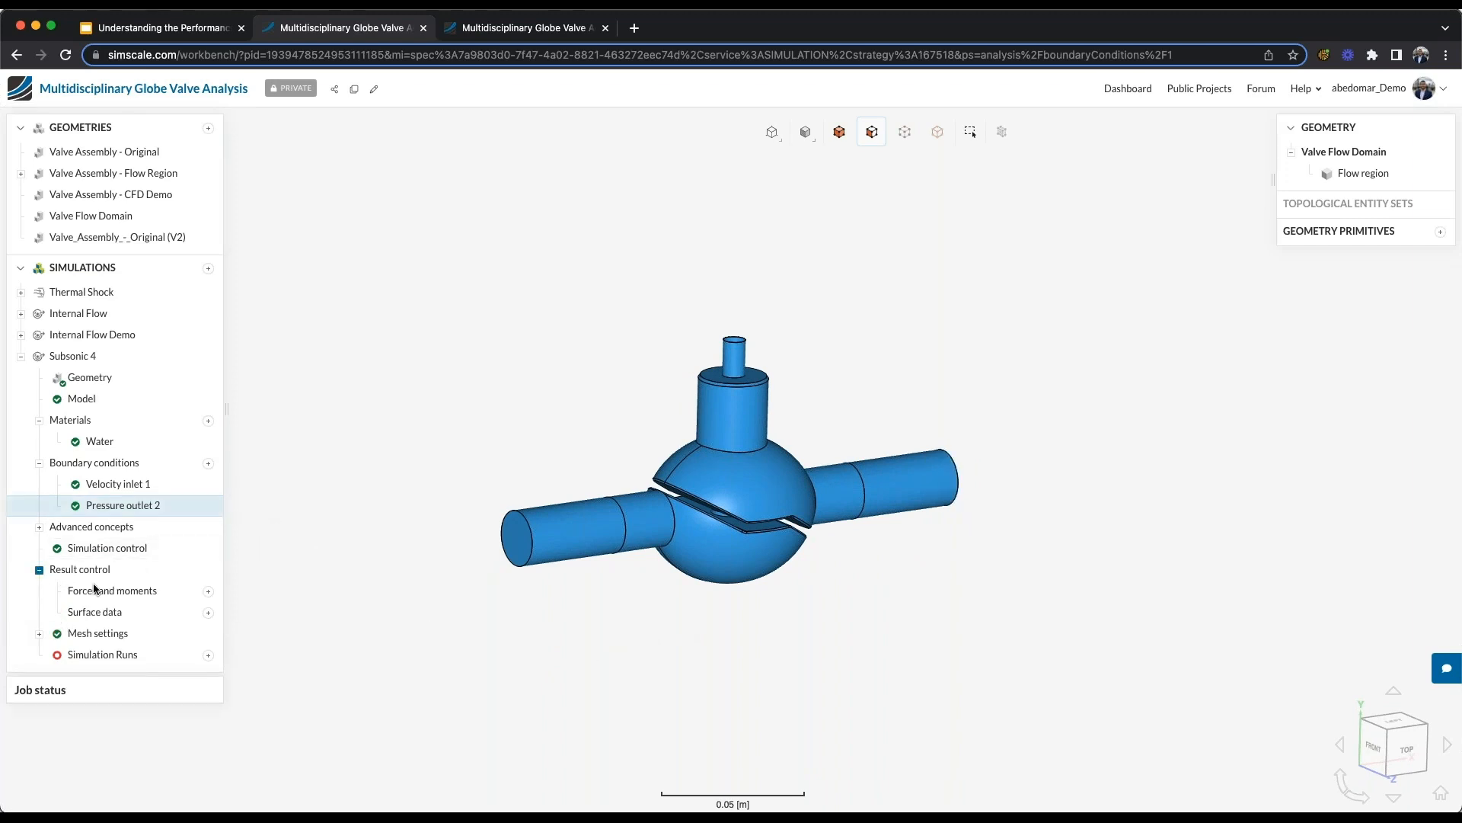
click(209, 613)
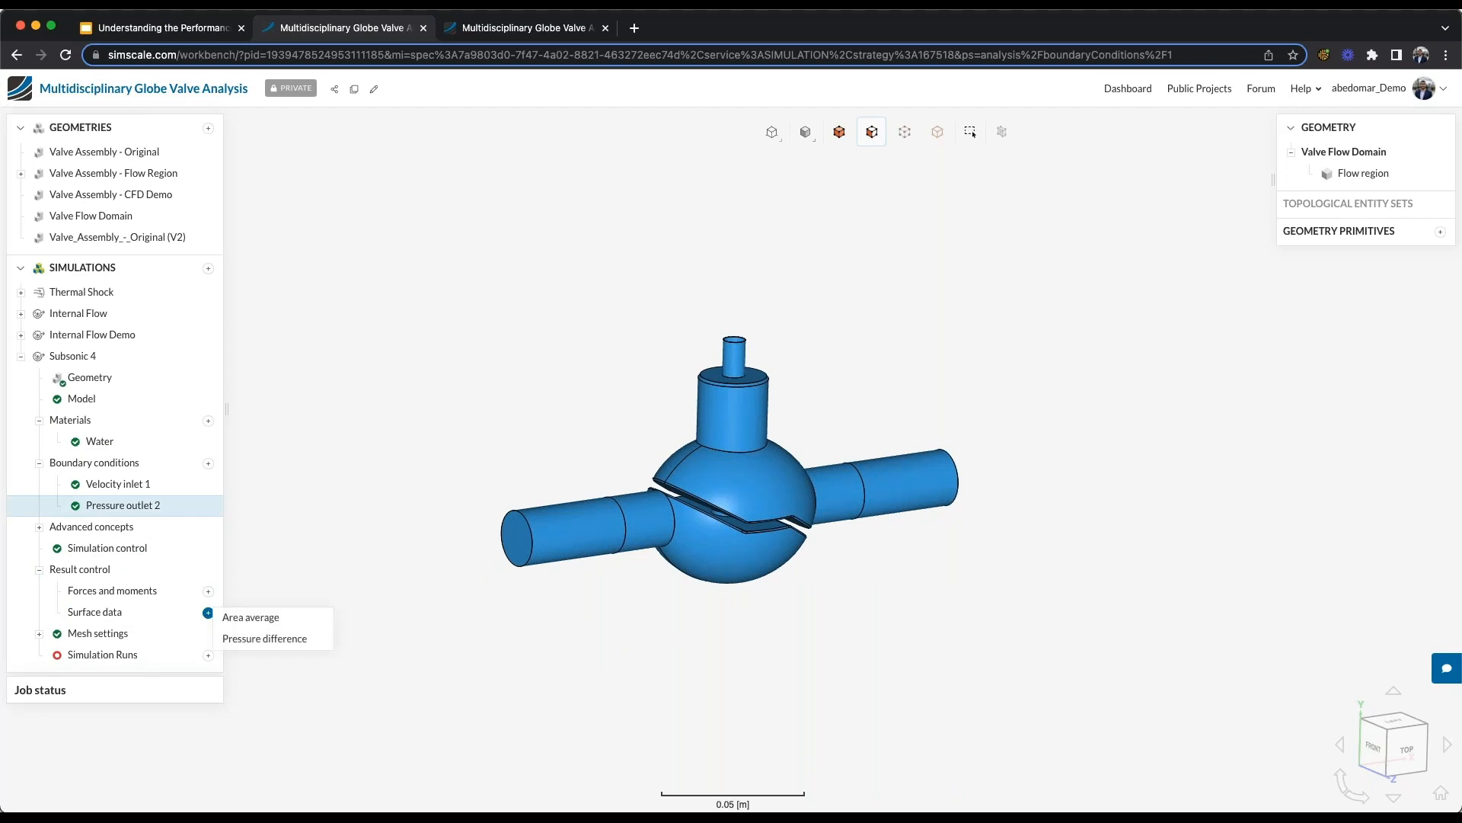
click(243, 639)
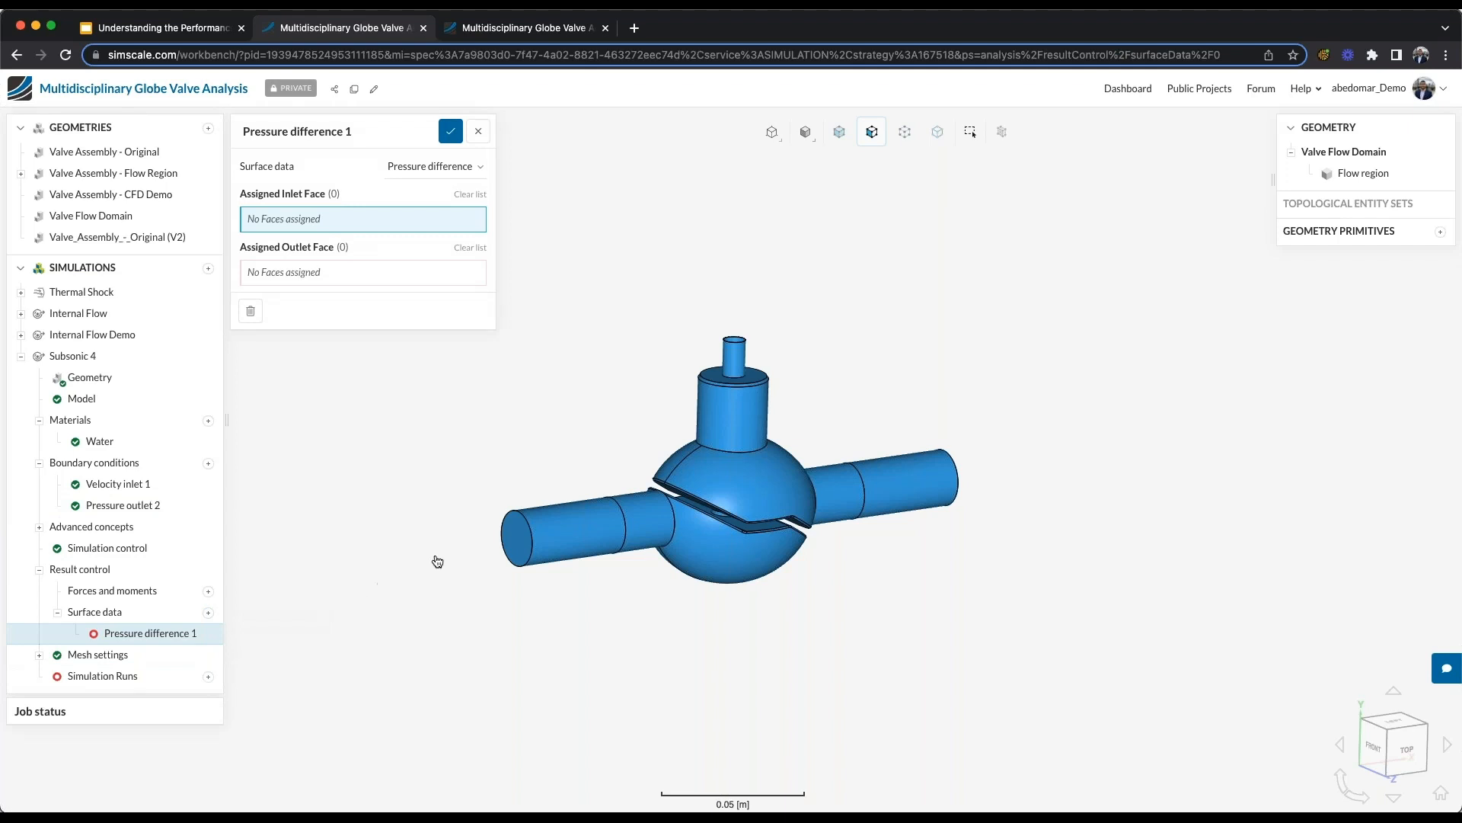
click(512, 539)
click(409, 277)
drag(879, 615, 633, 618)
click(959, 488)
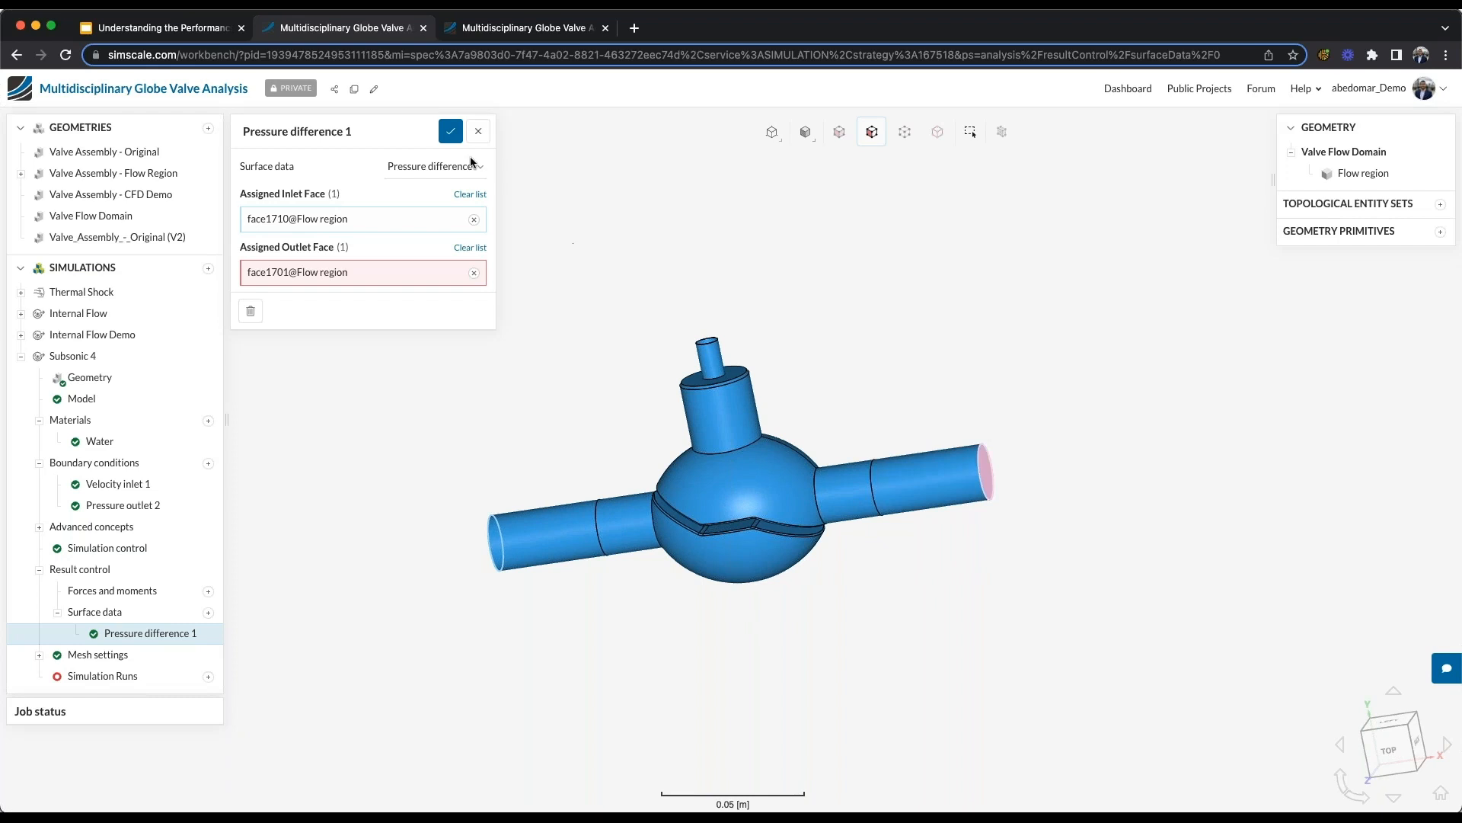
click(451, 131)
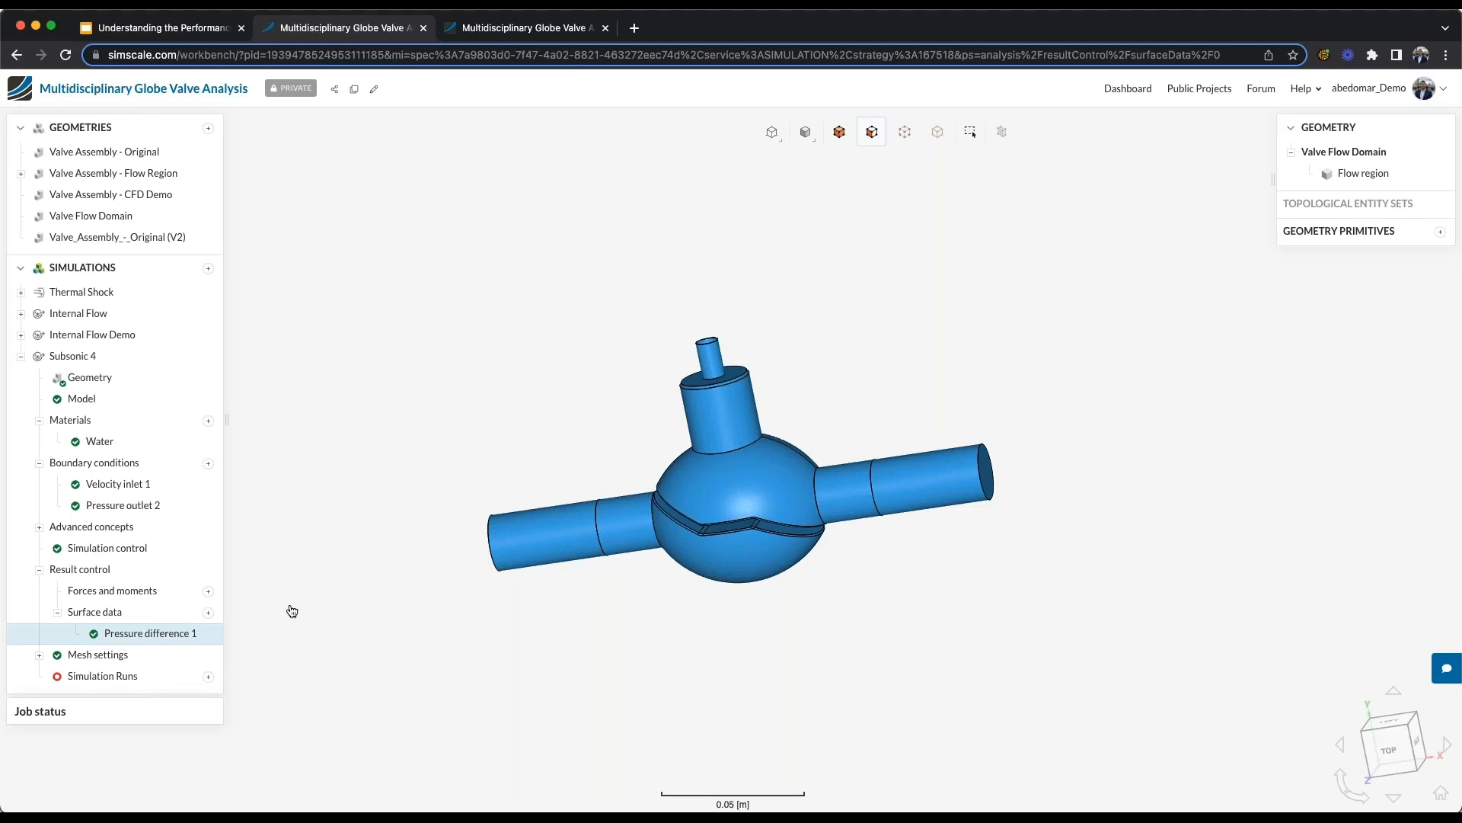
- Start a new simulation run named Experiment 1 and check the status of its 0.02 m³/s run
click(209, 676)
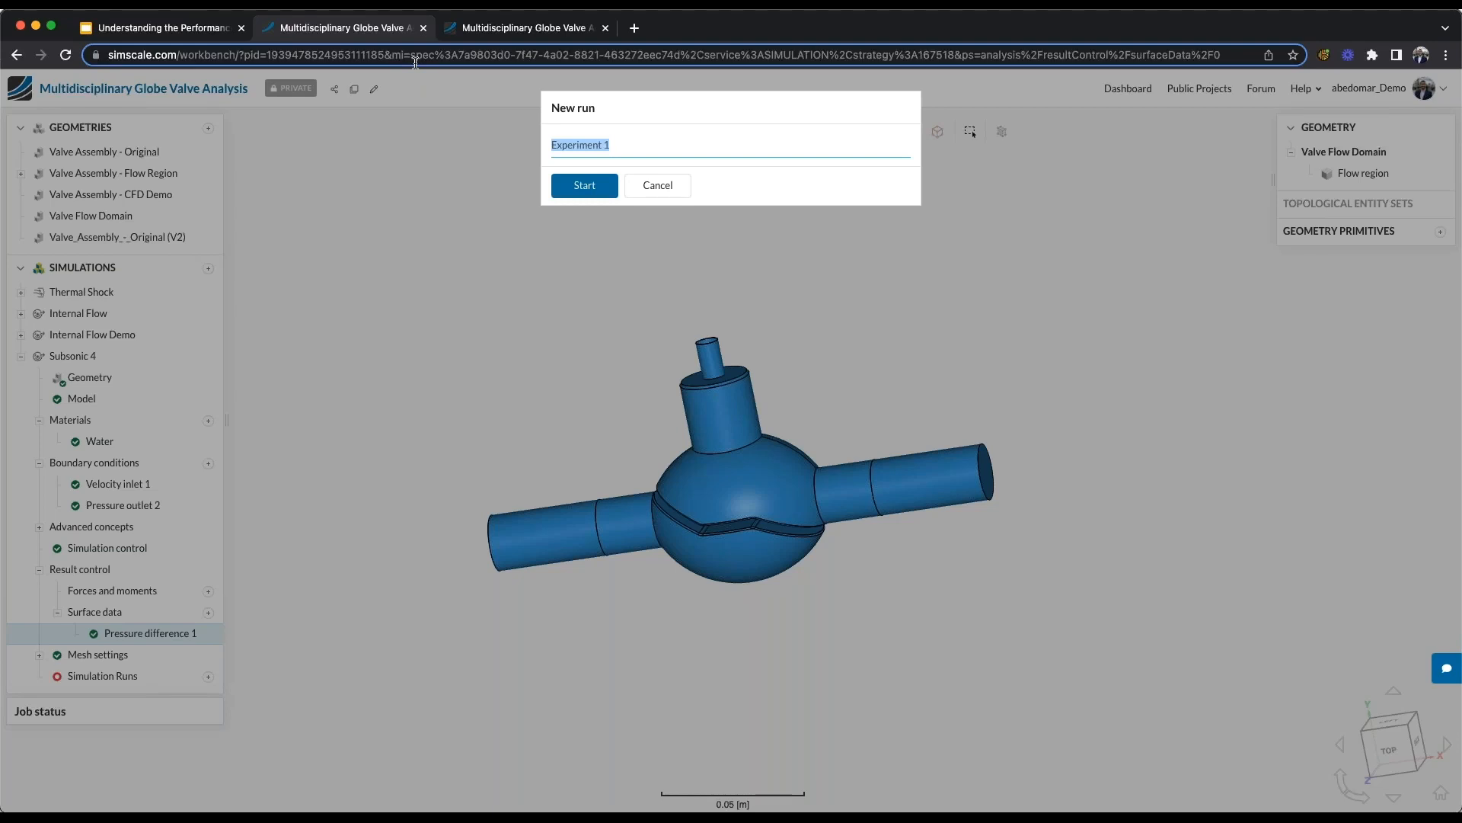
click(560, 187)
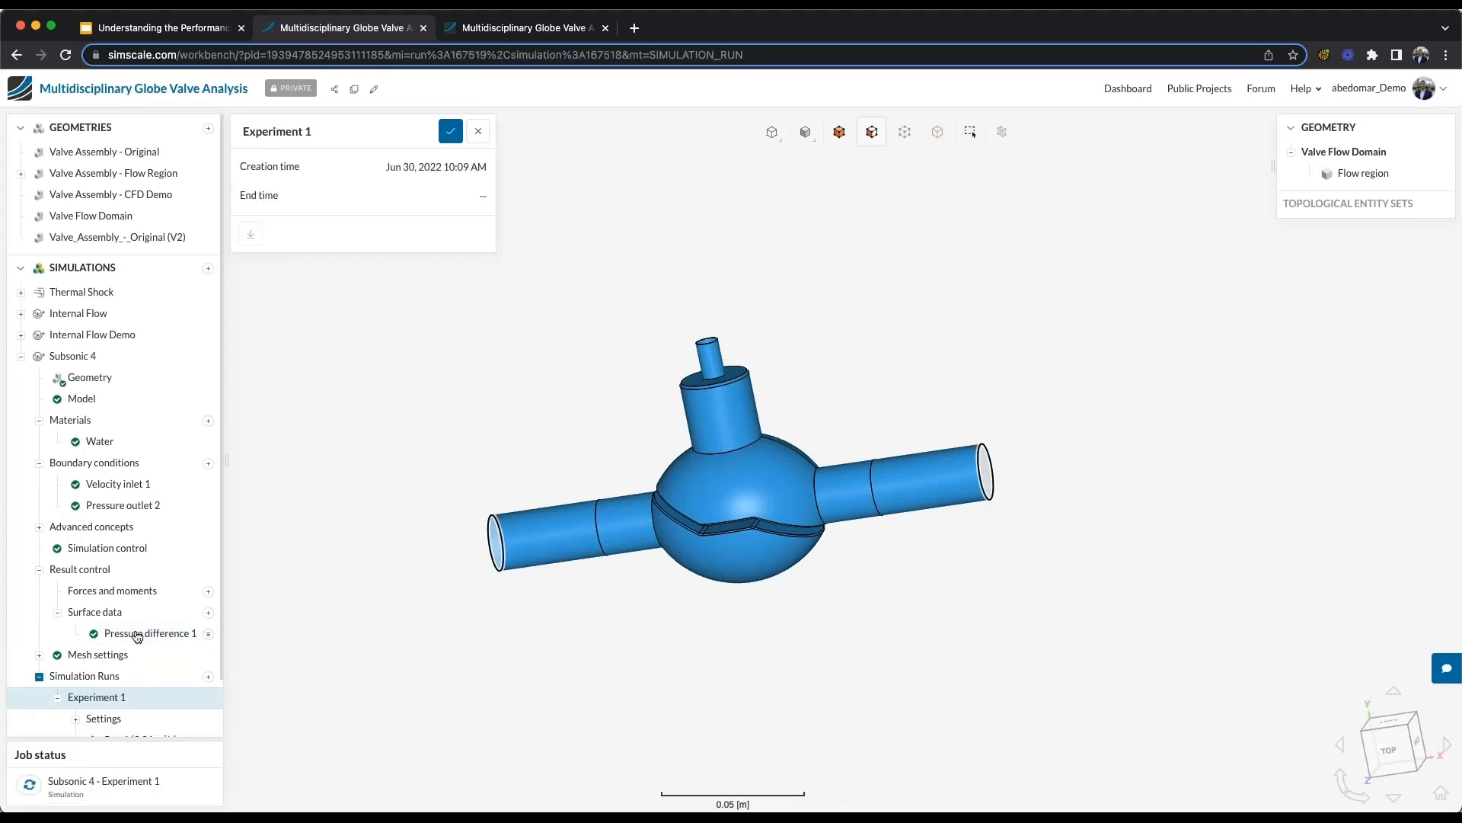
click(149, 680)
click(91, 718)
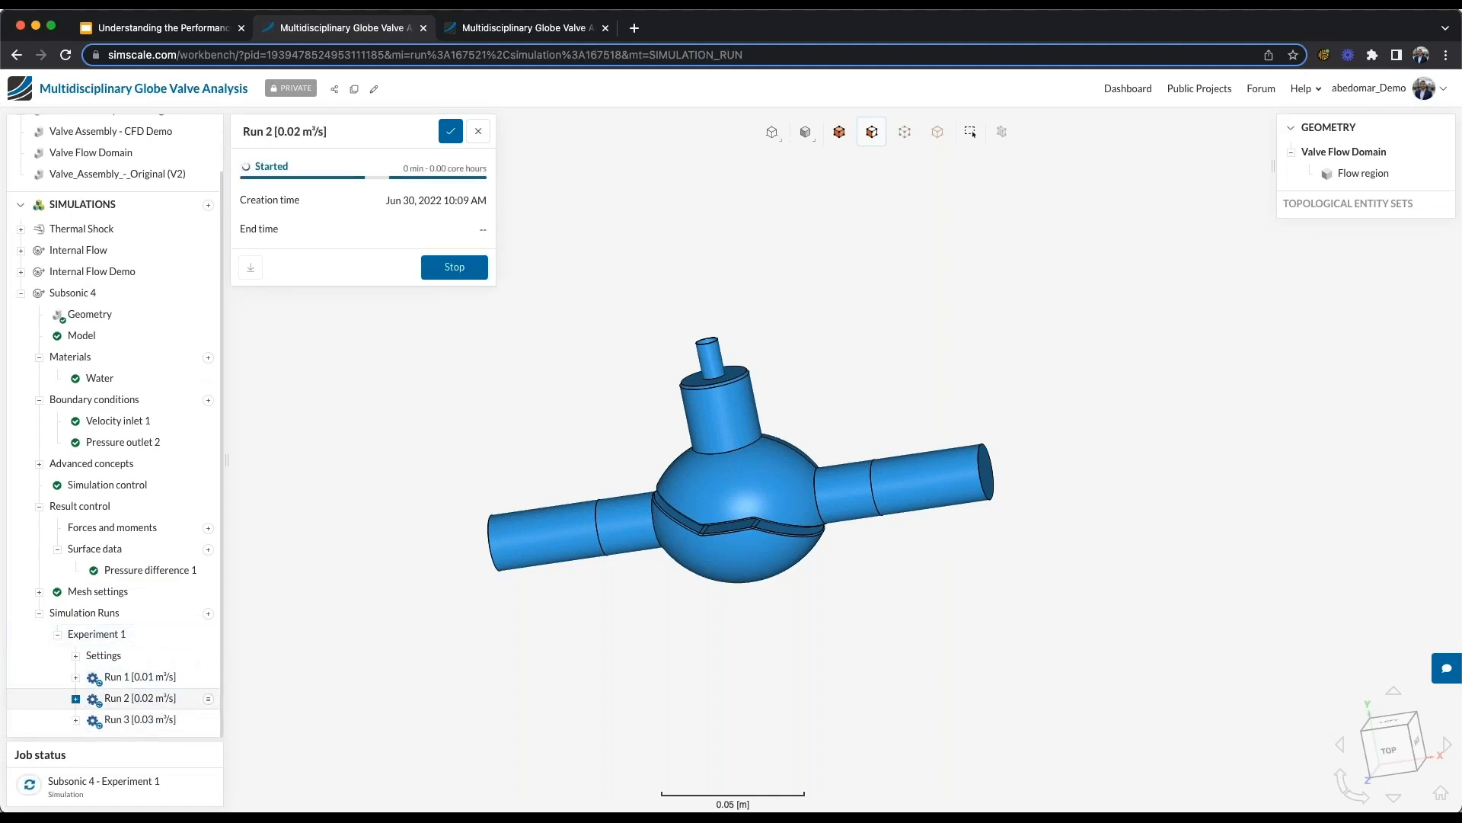
click(77, 699)
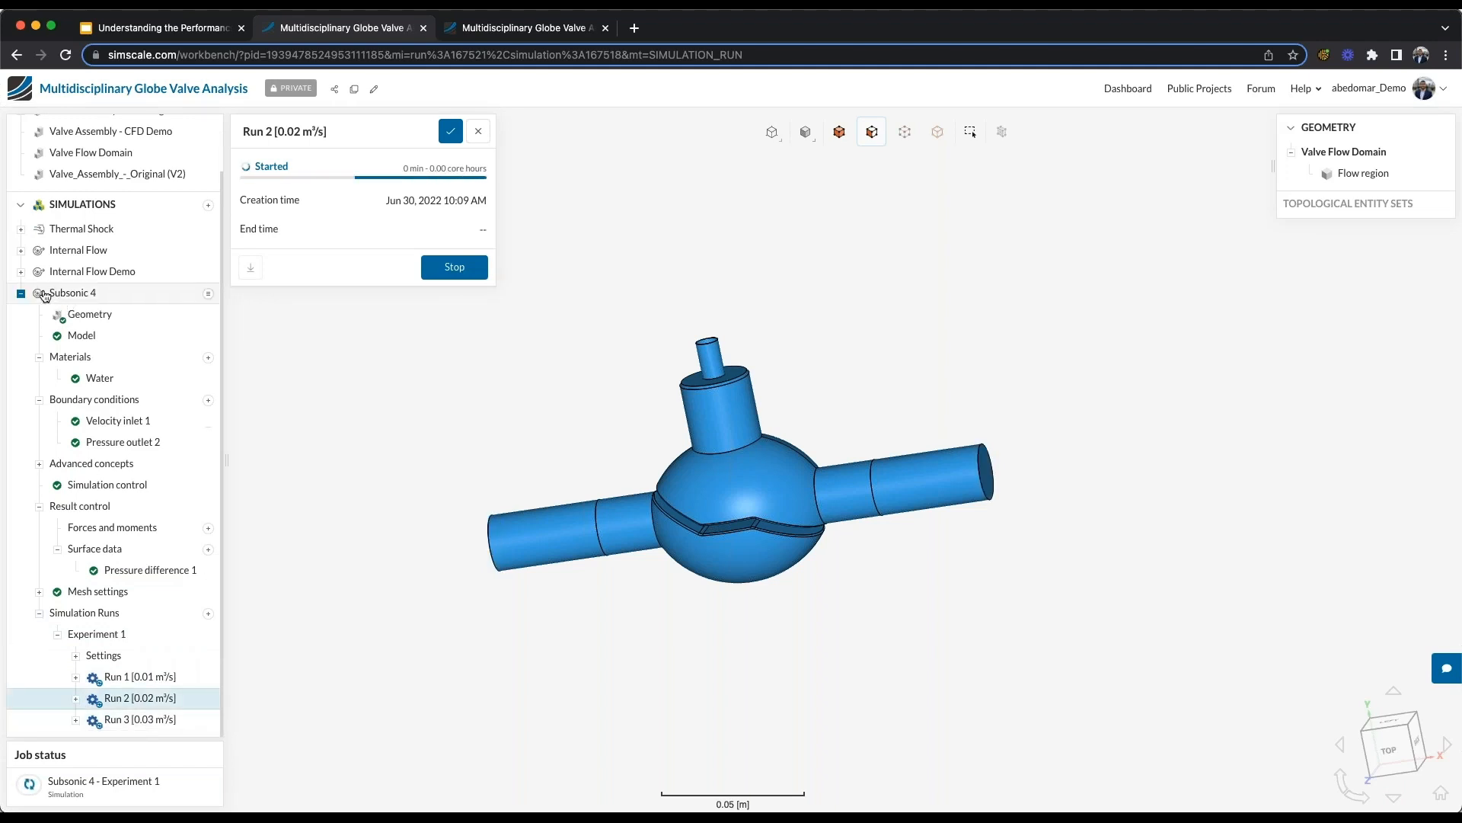
- Open the Δp plot of Internal Flow's Experiment (.55 - .75 m3/h) and inspect the pressure difference at the lowest and highest flow rates
click(22, 293)
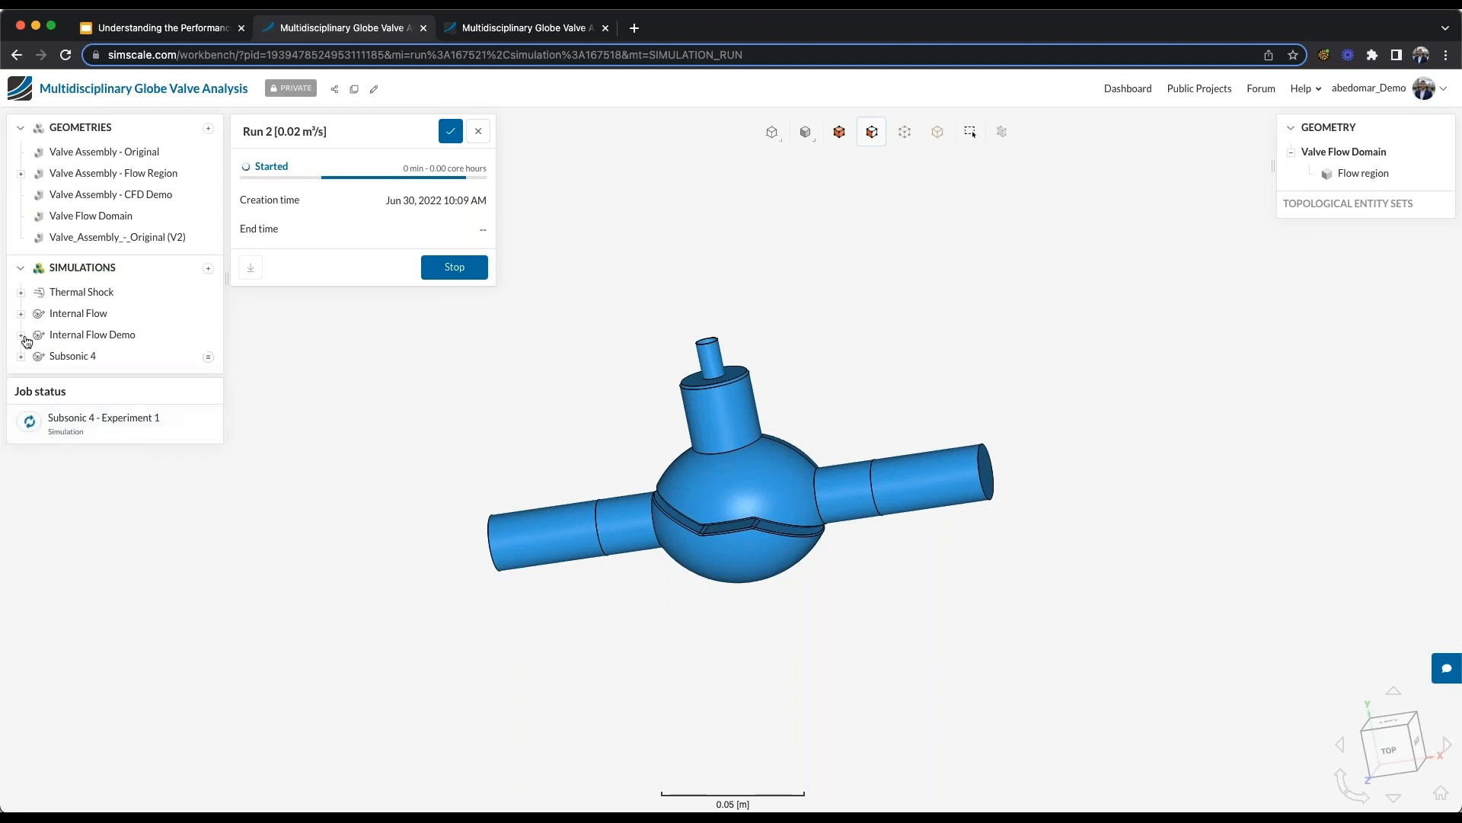
click(20, 314)
scroll(143, 570, down, 3)
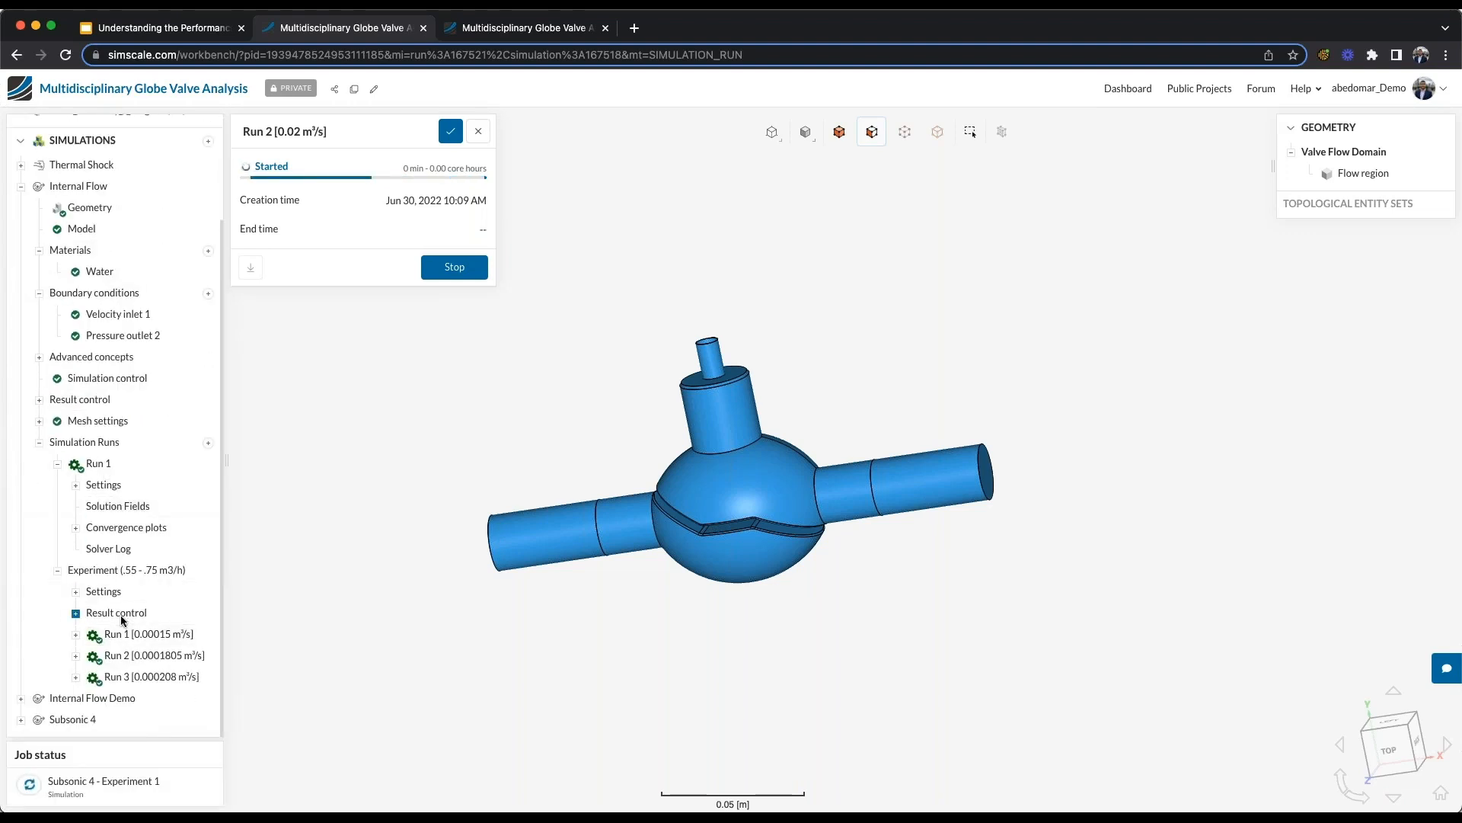
click(143, 577)
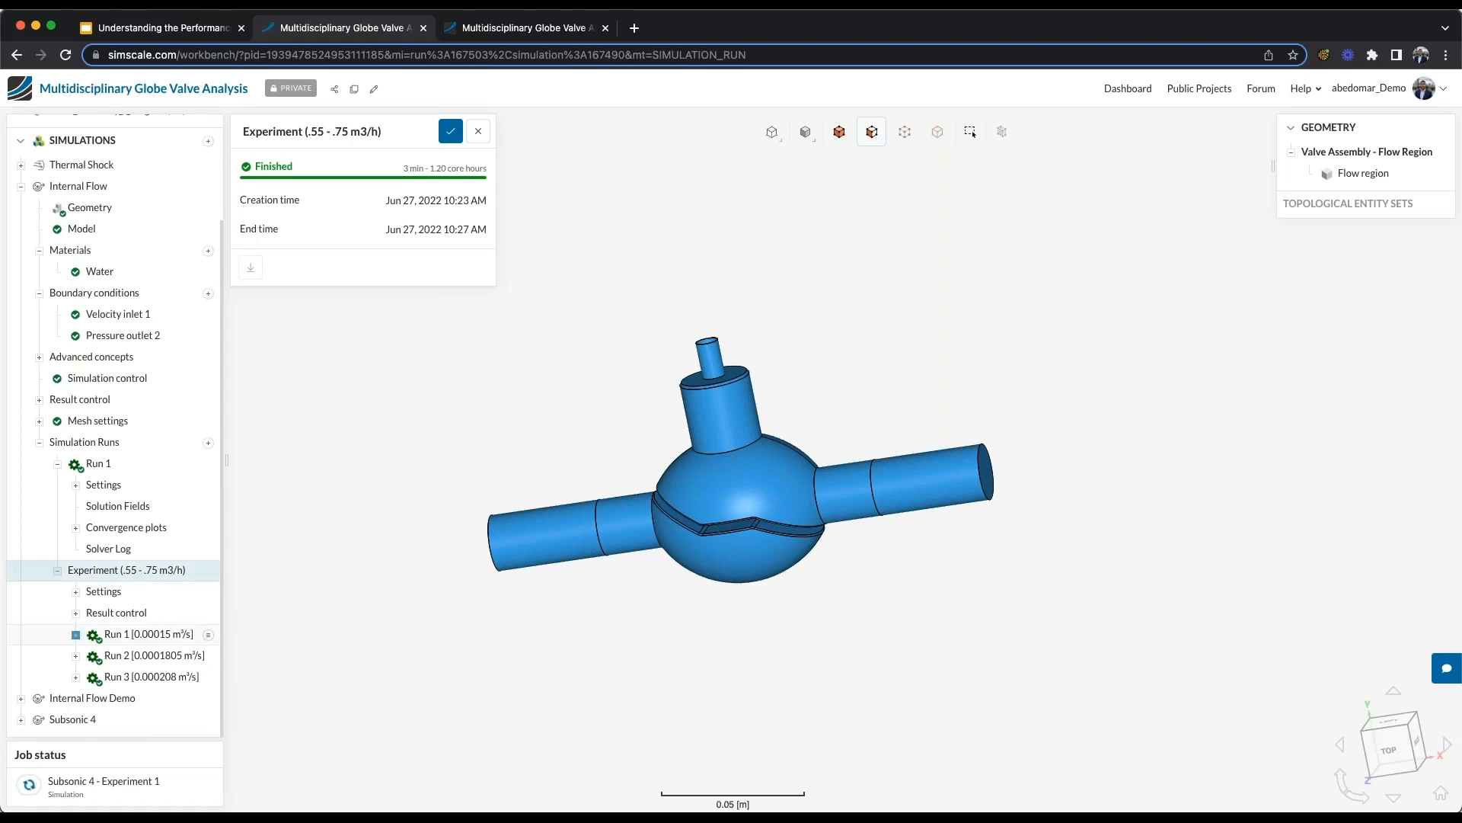
click(77, 614)
click(93, 633)
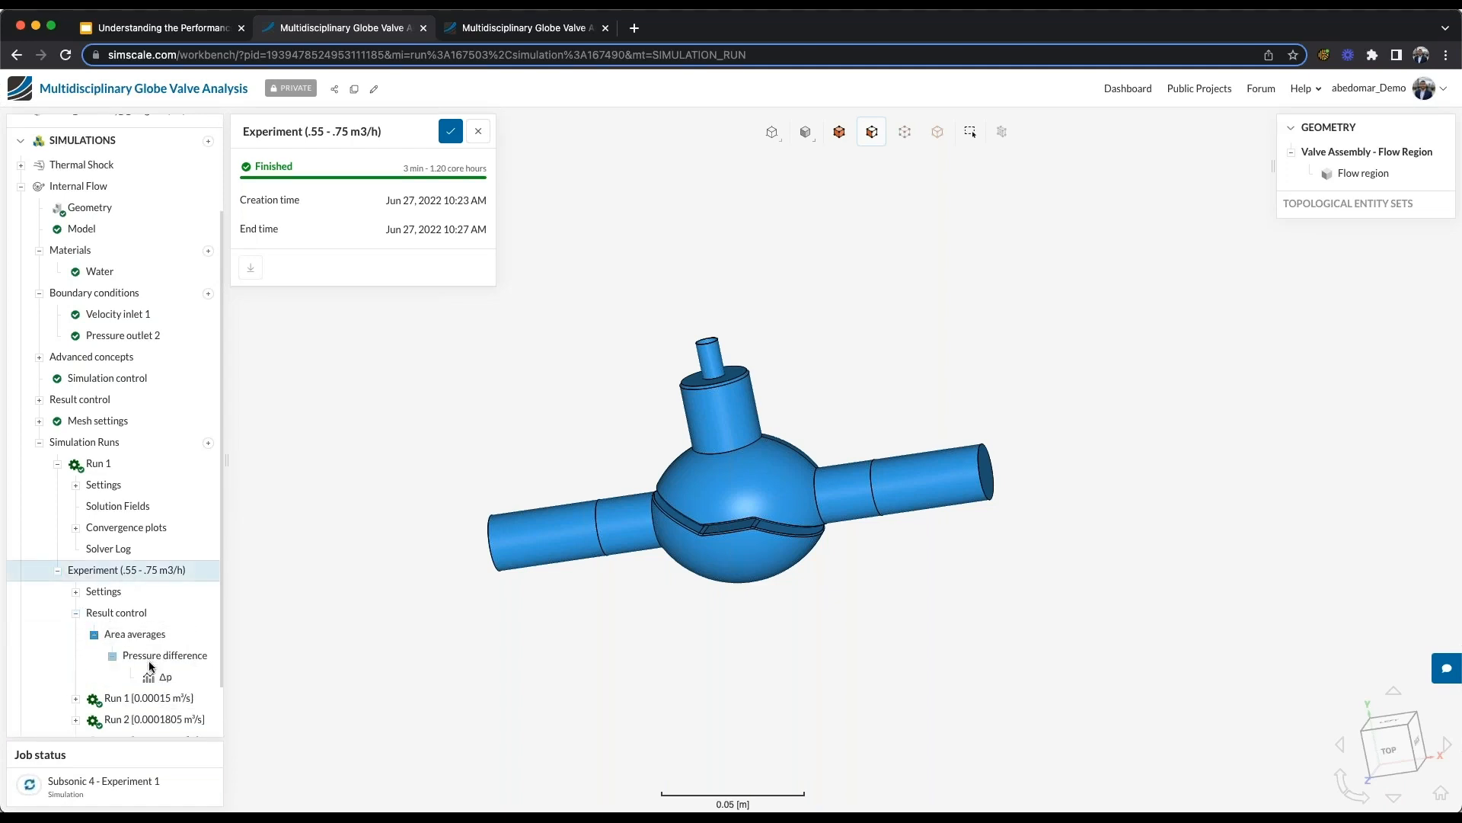
click(155, 677)
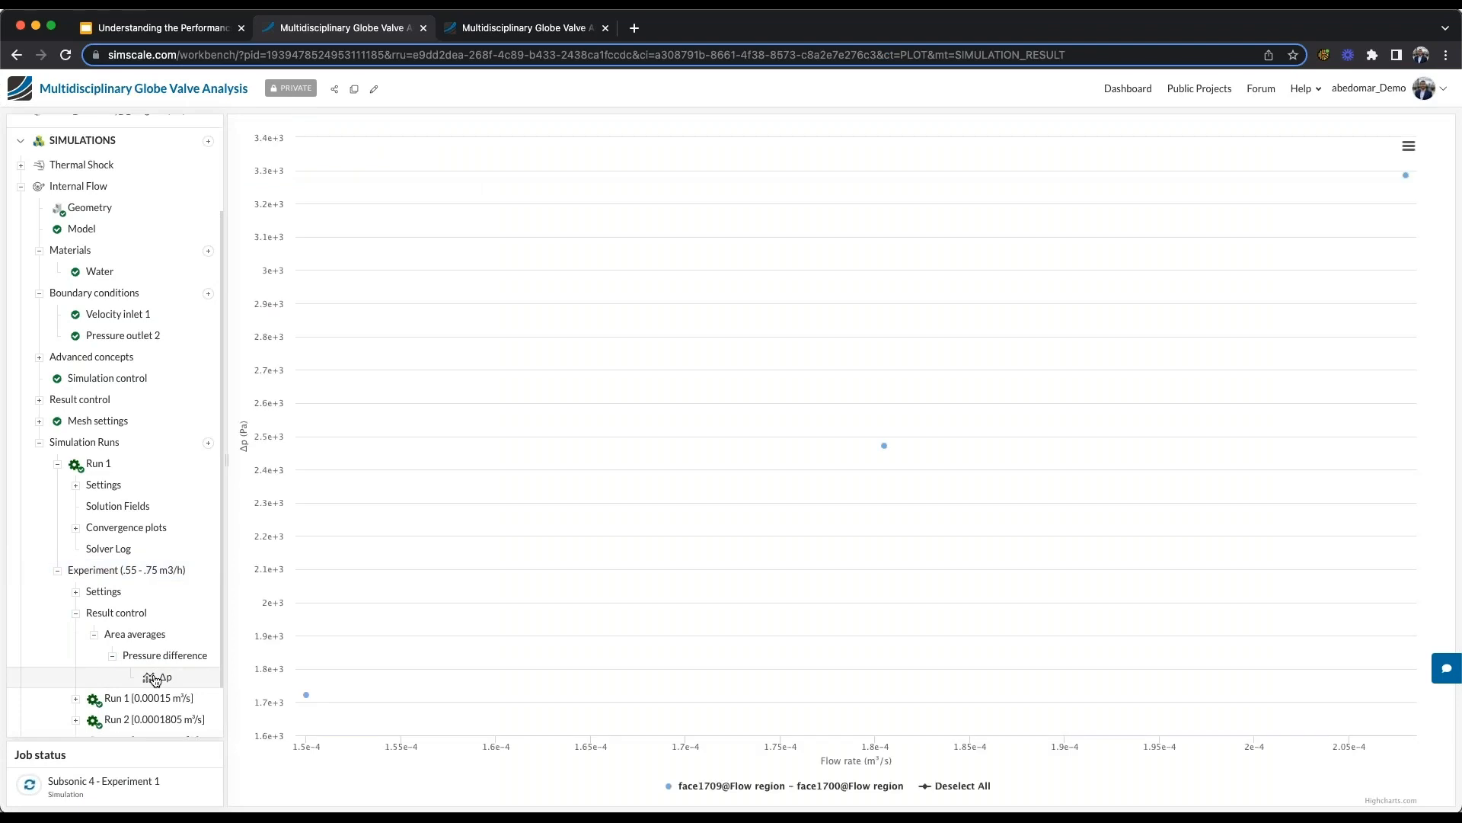
mouse_move(307, 700)
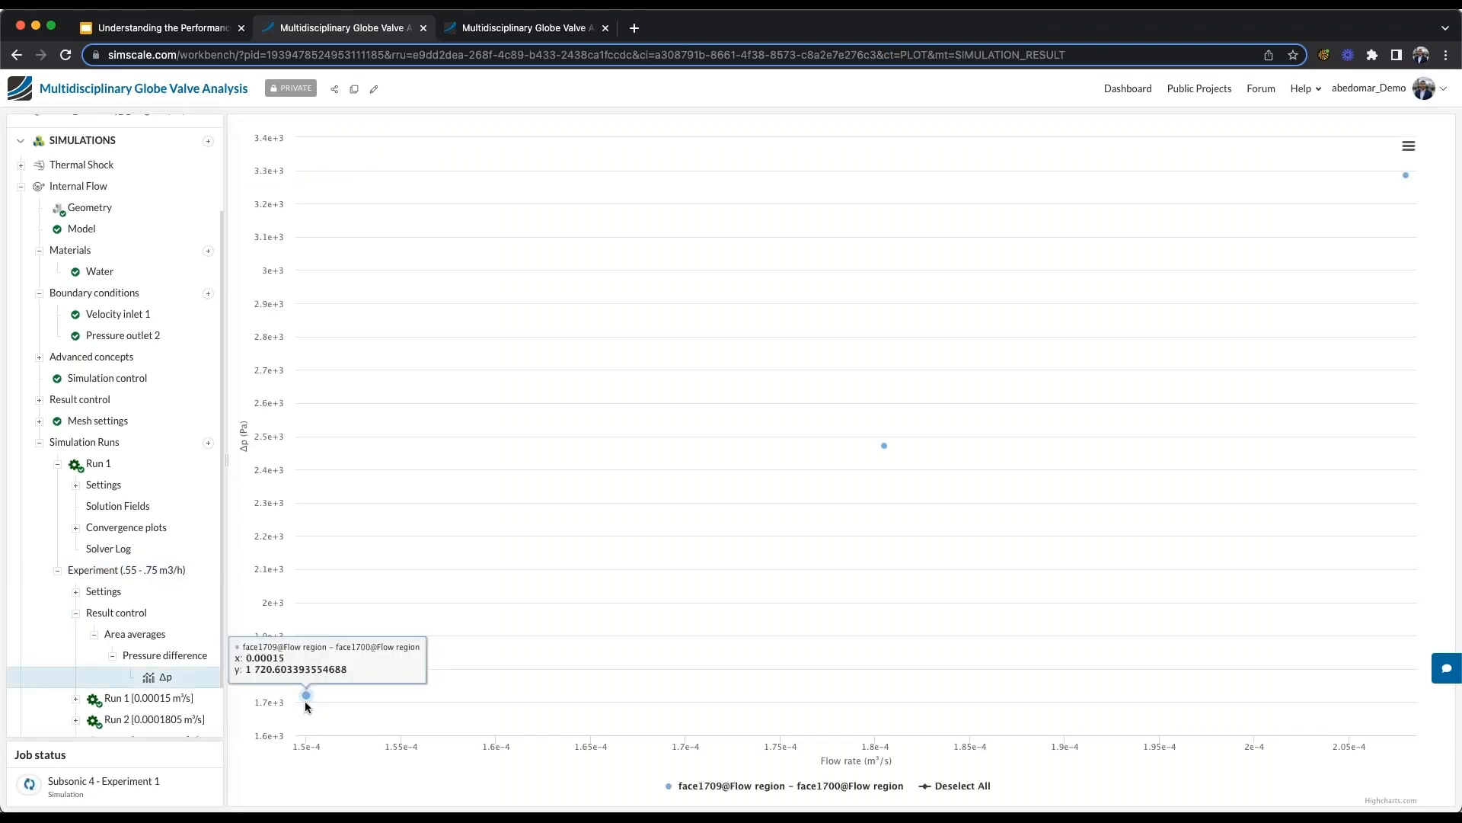
mouse_move(1396, 174)
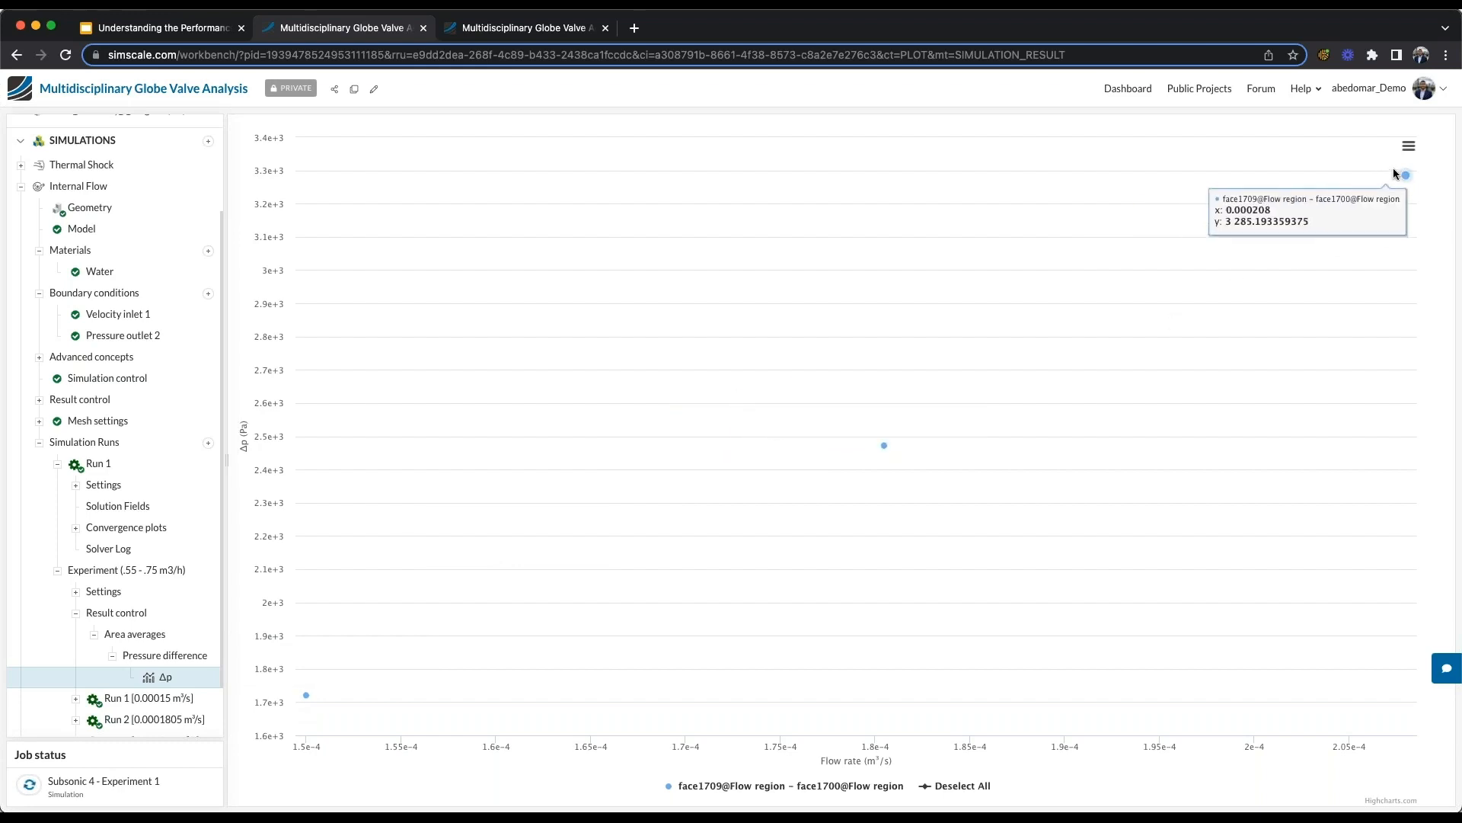
mouse_move(299, 664)
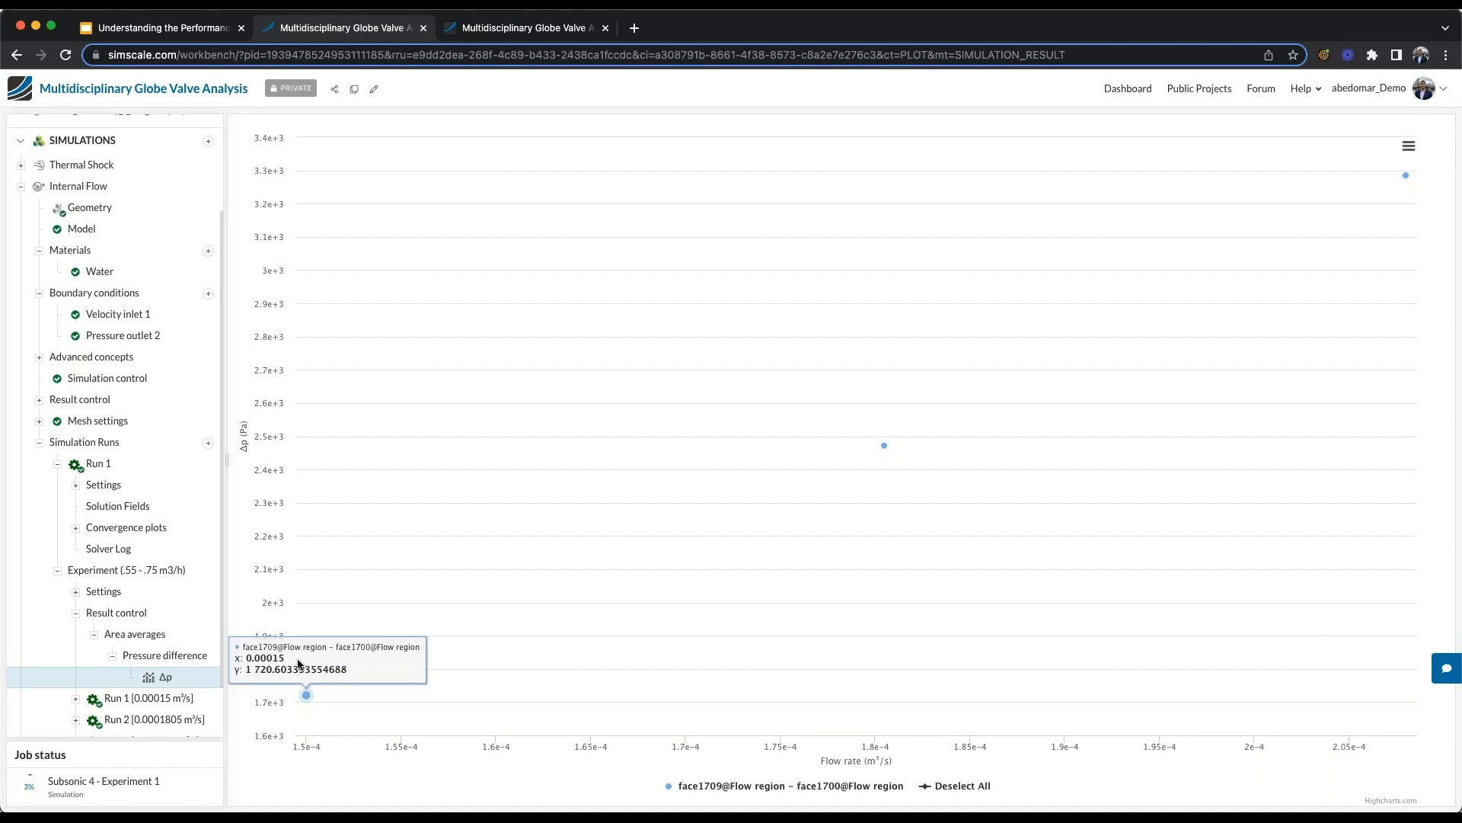
- Open the solution fields of Internal Flow's Run 1 and hide the project tree to enlarge the particle trace view
click(76, 613)
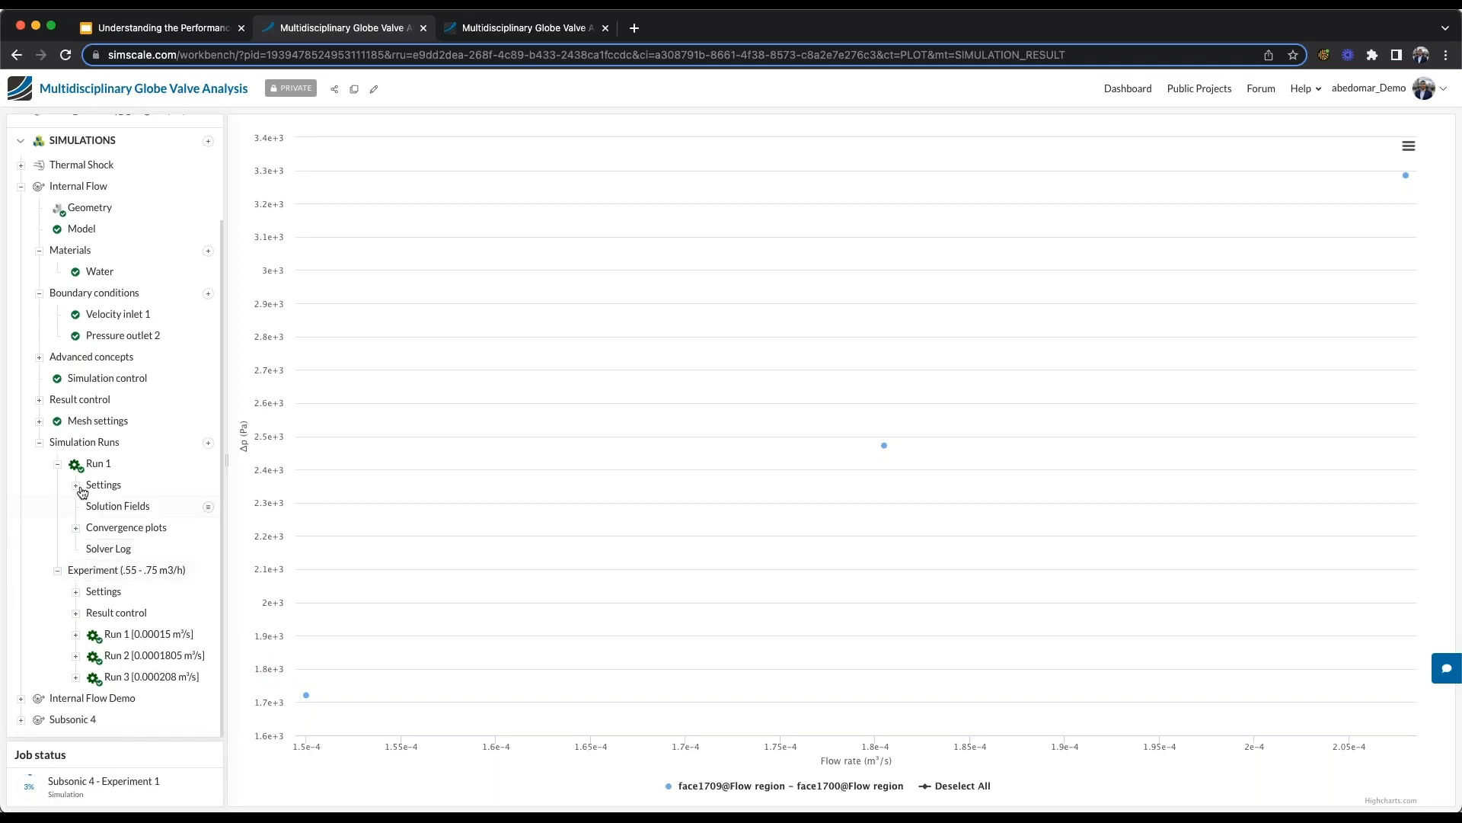
click(121, 507)
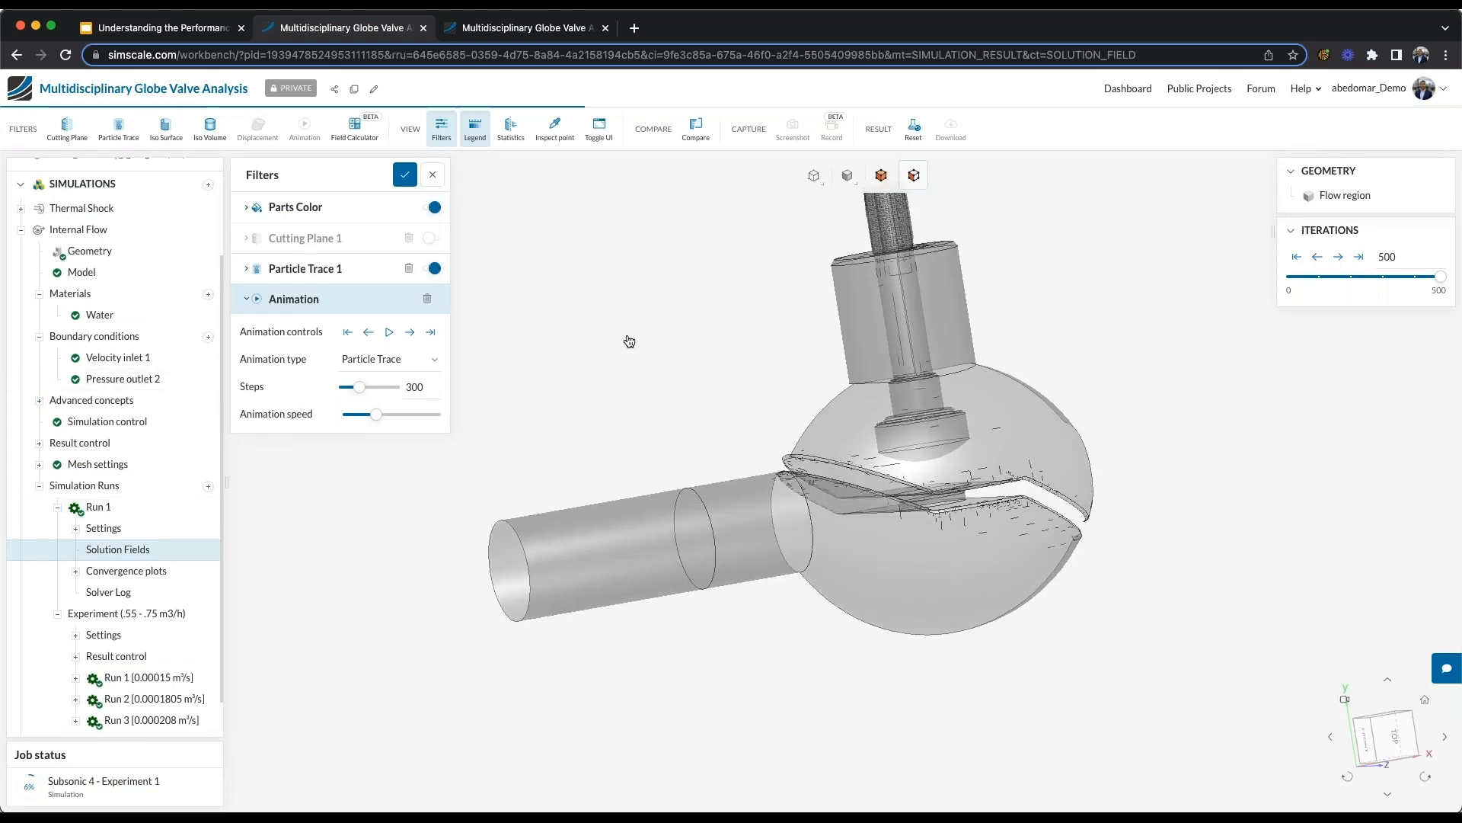
click(600, 133)
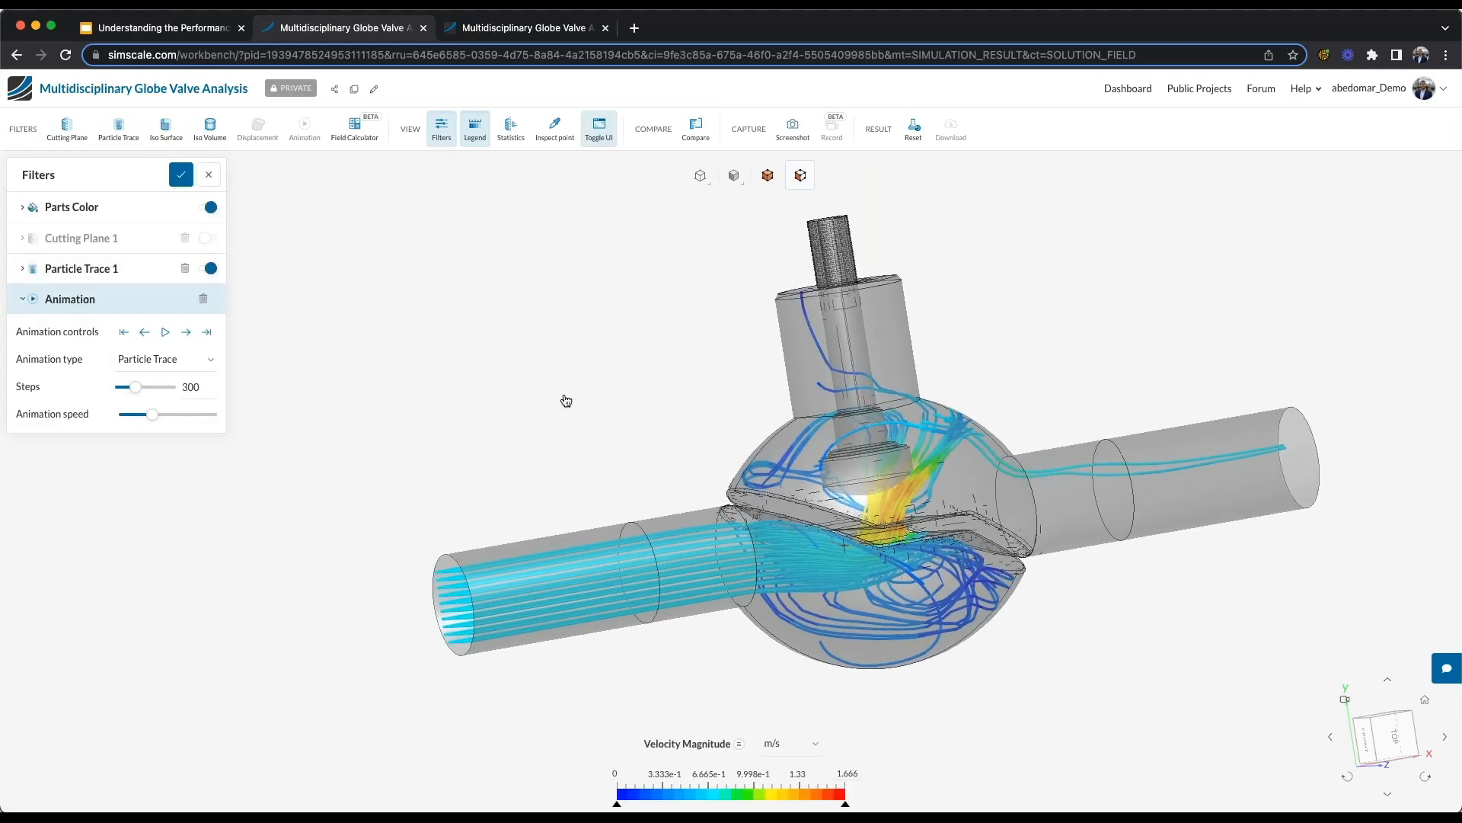
drag(539, 405, 578, 418)
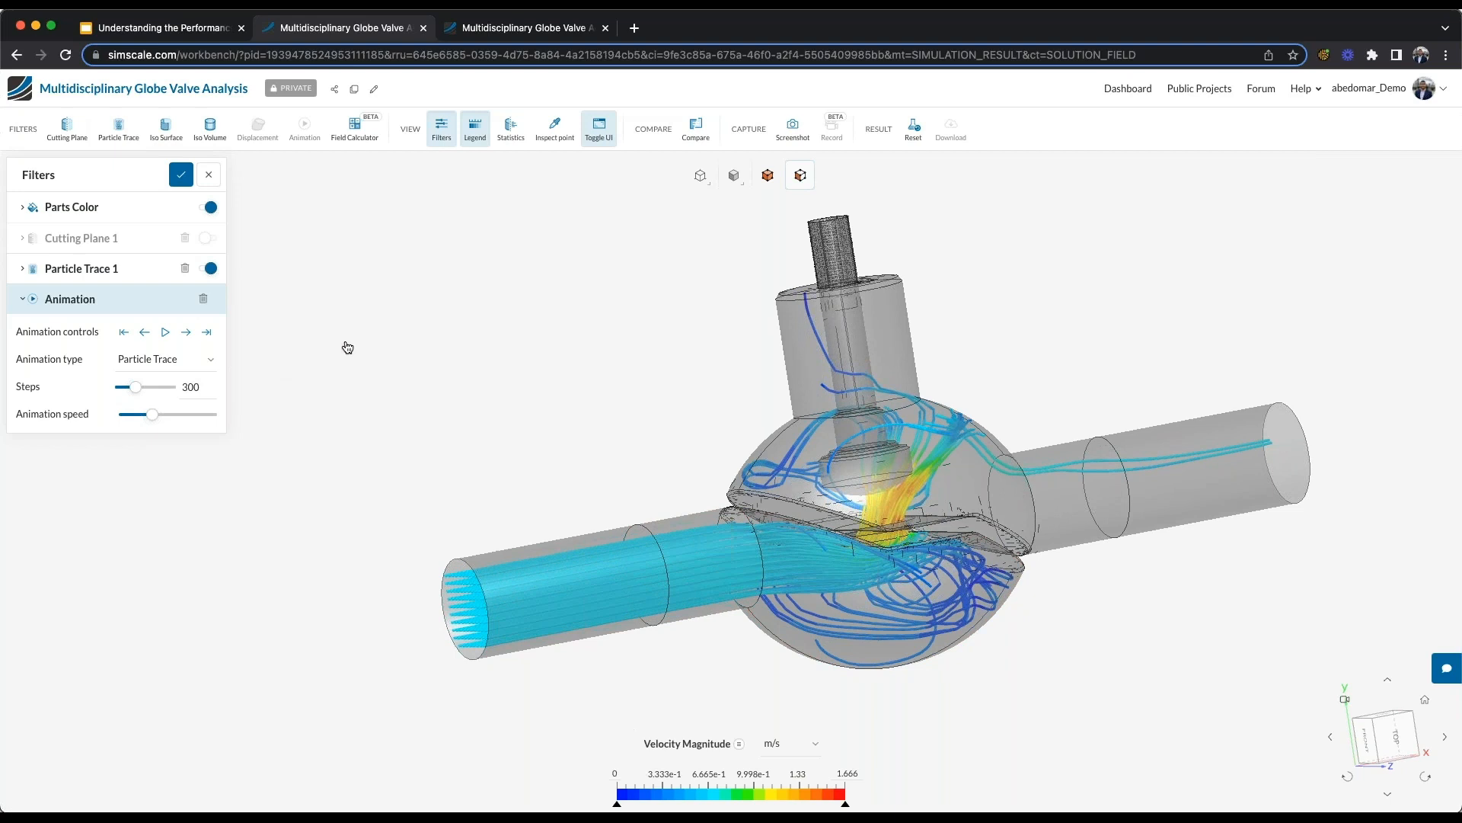
- Set the representation of Particle Trace 1 to Comets
click(107, 279)
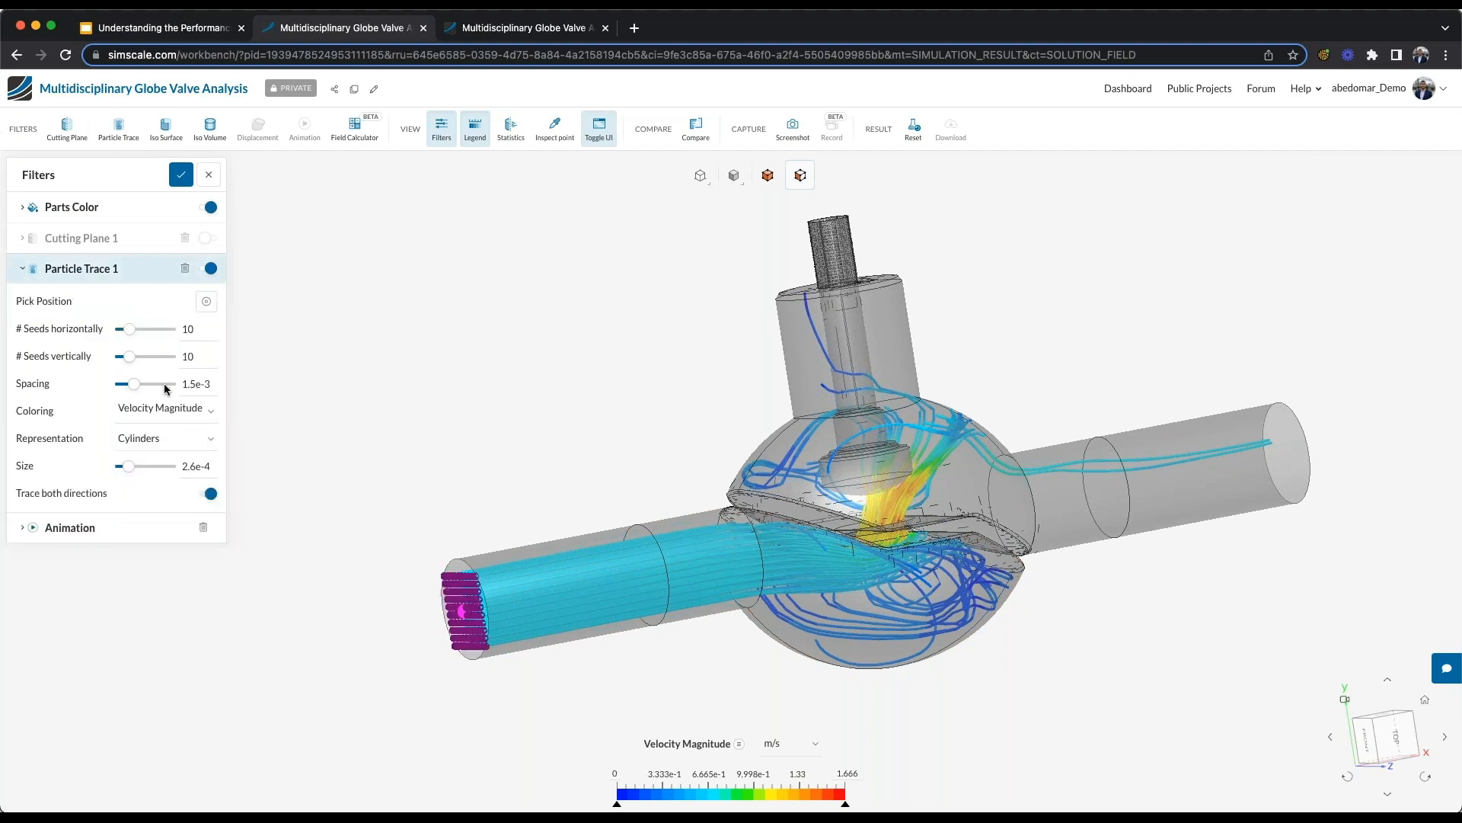
click(157, 446)
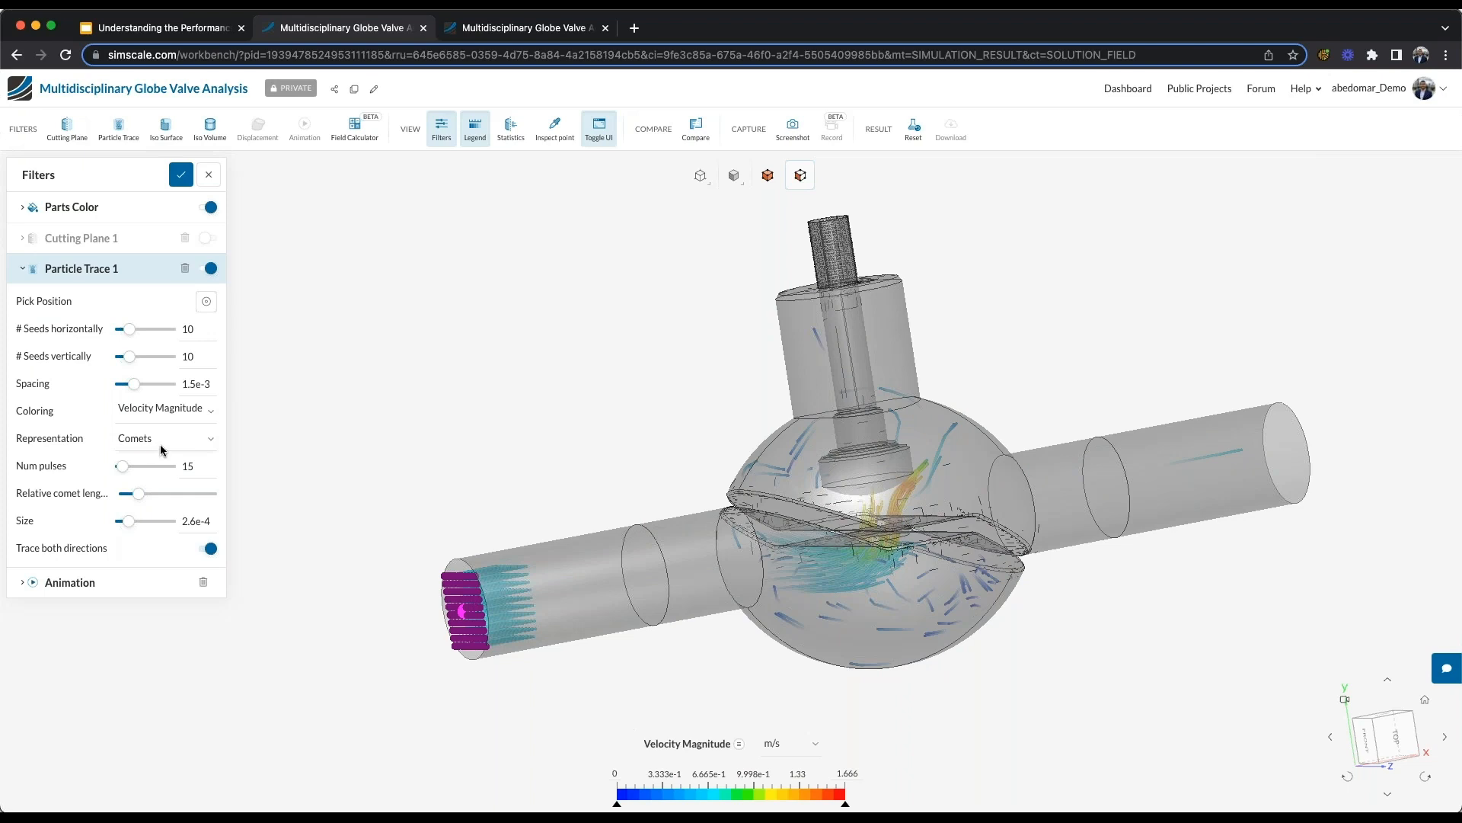
- Play the particle trace animation, and set the representation of Particle Trace 1 to Cylinders
click(86, 586)
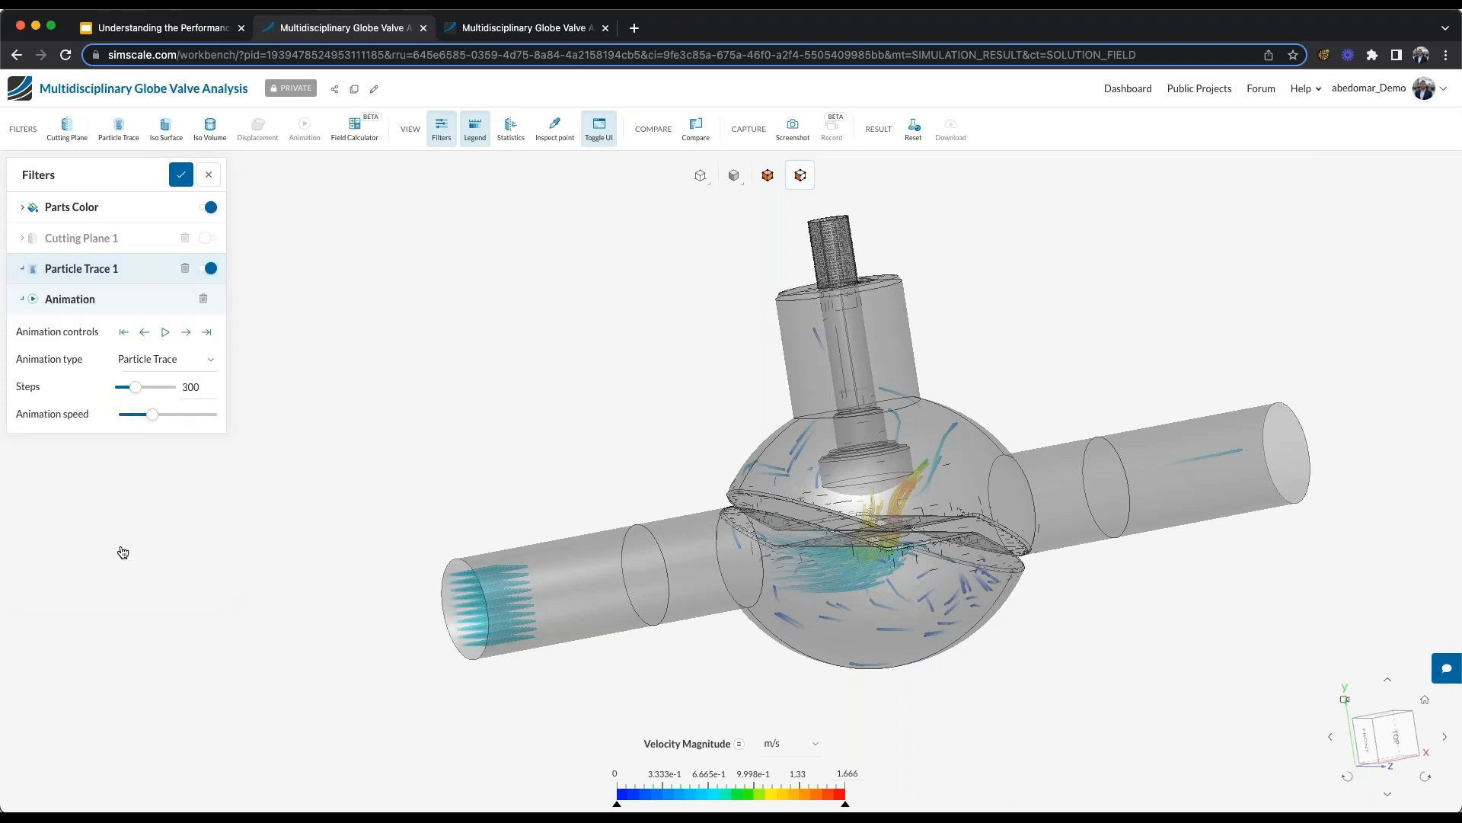
click(166, 335)
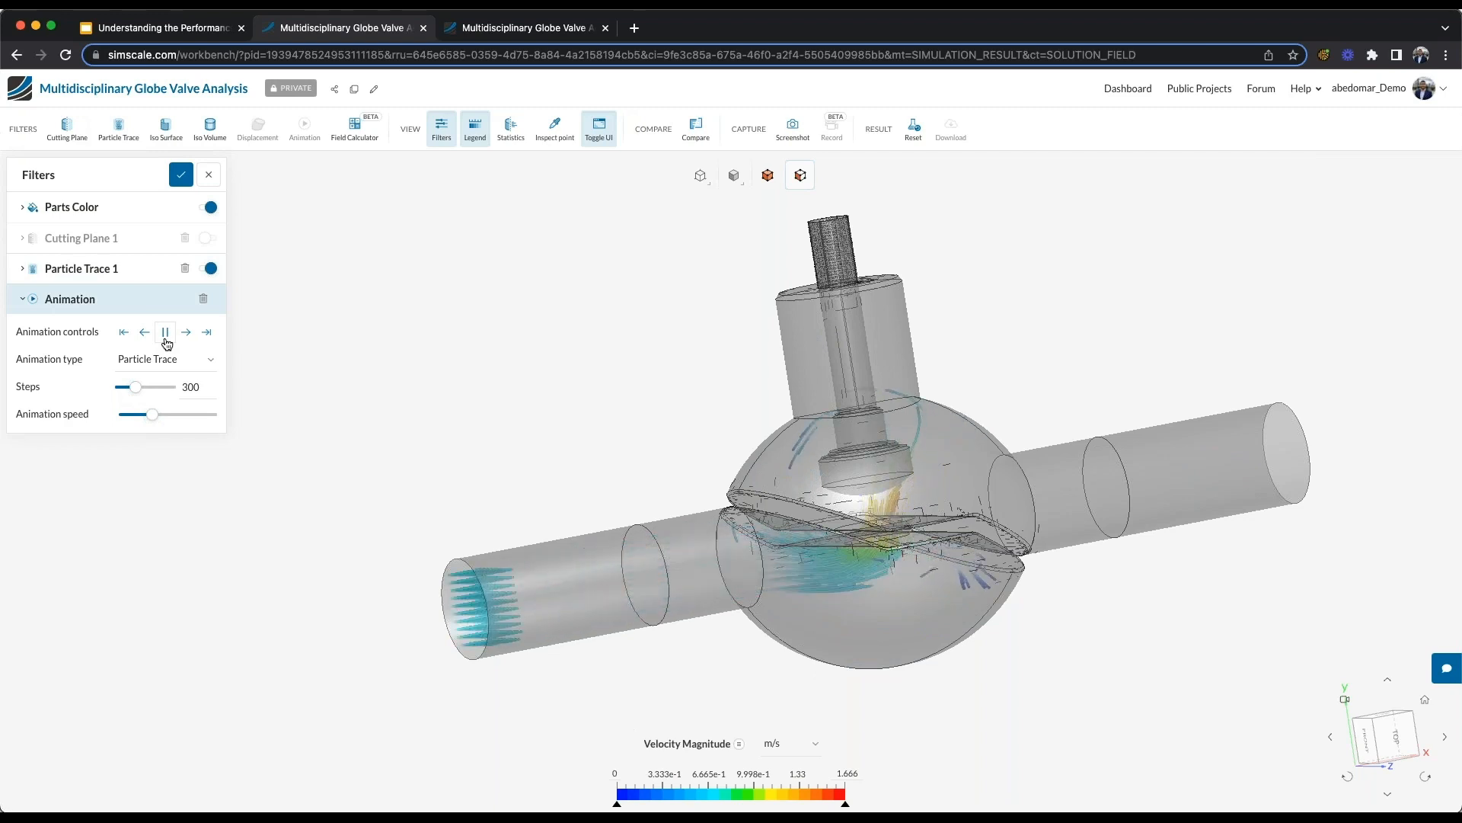
click(108, 276)
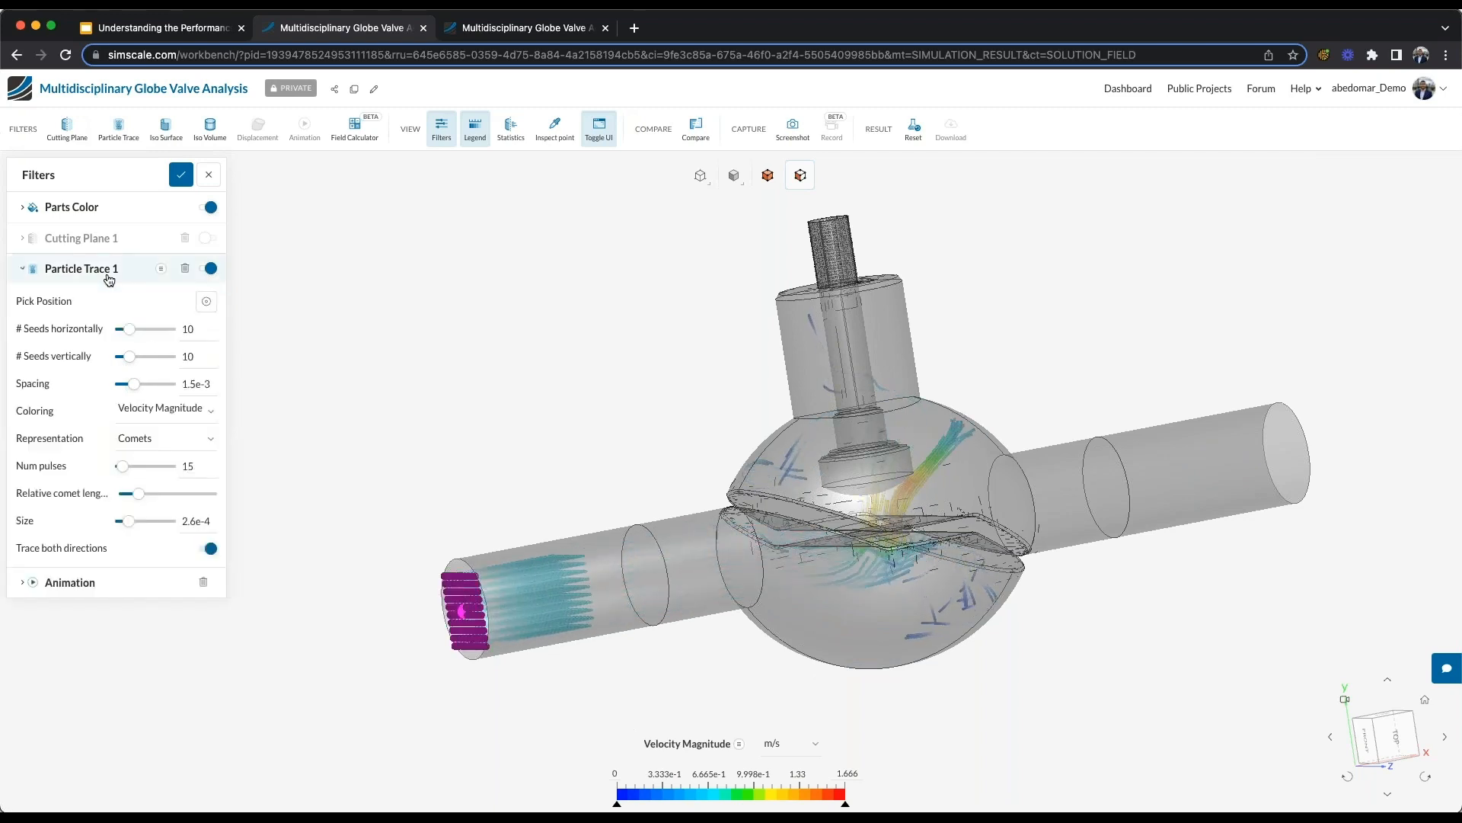
click(166, 436)
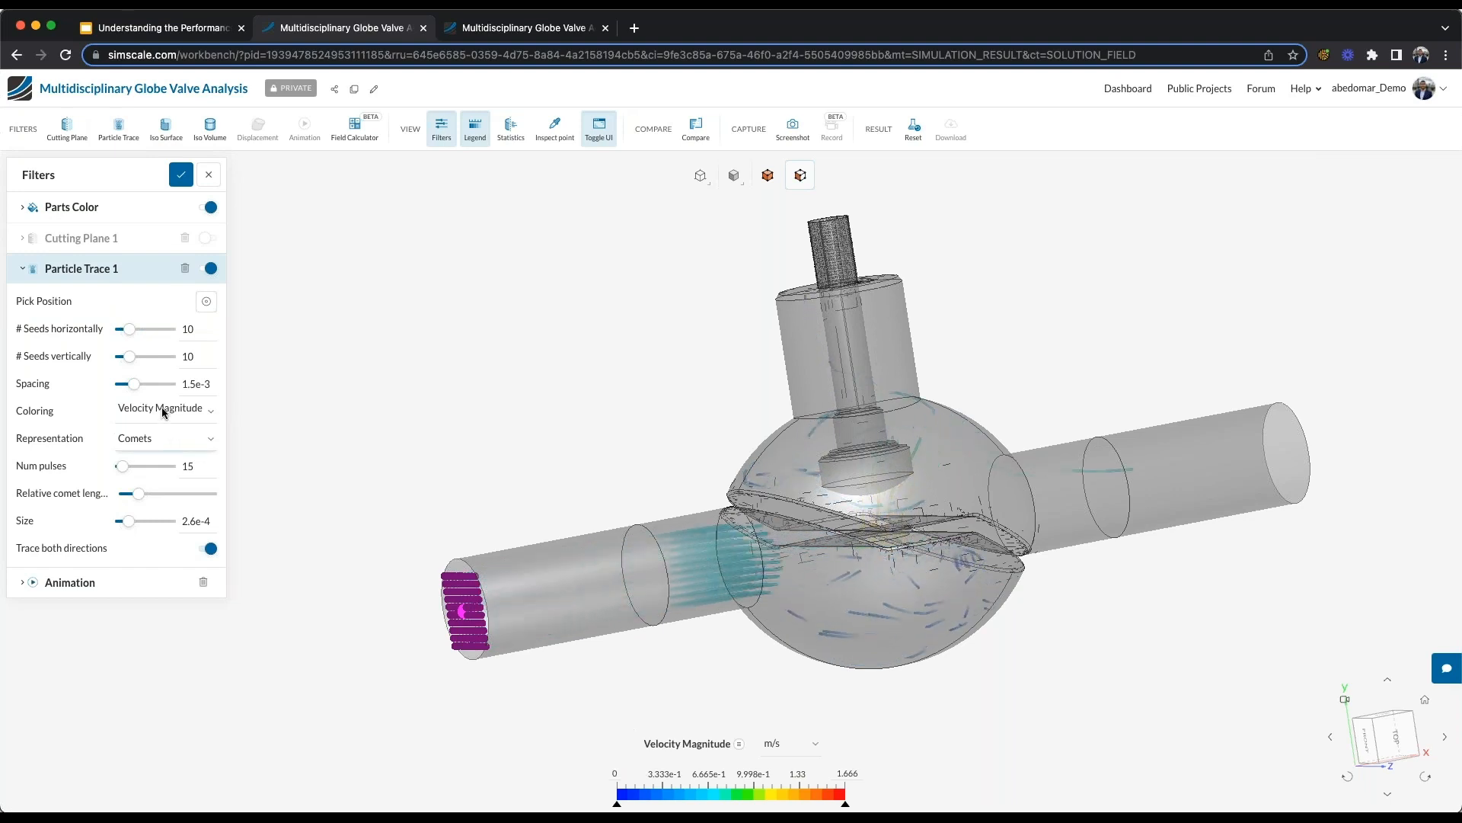
click(161, 406)
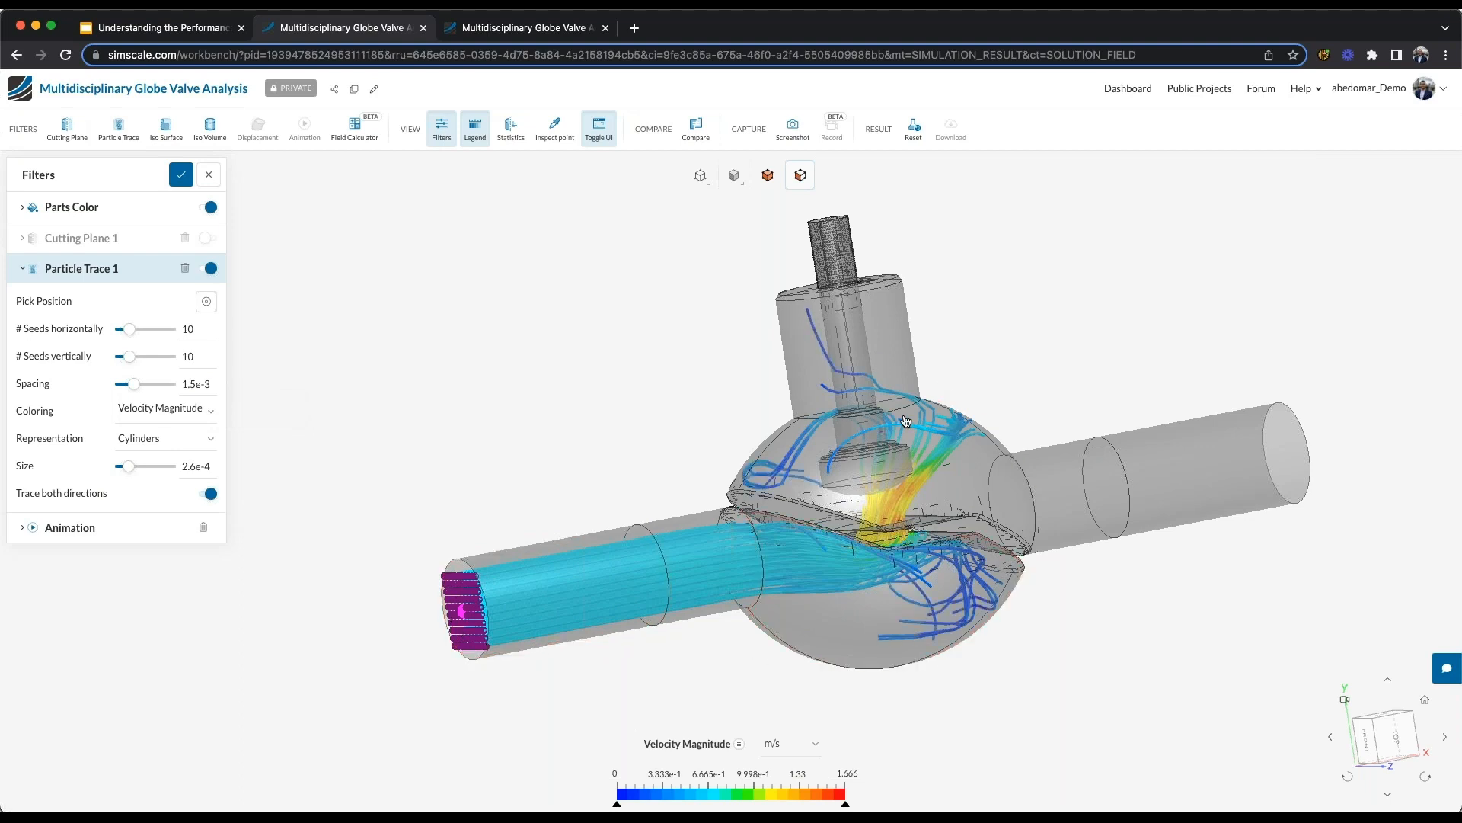
- Hide Particle Trace 1 and show Cutting Plane 1 with its velocity vectors, checking where it cuts the valve
click(211, 269)
click(211, 239)
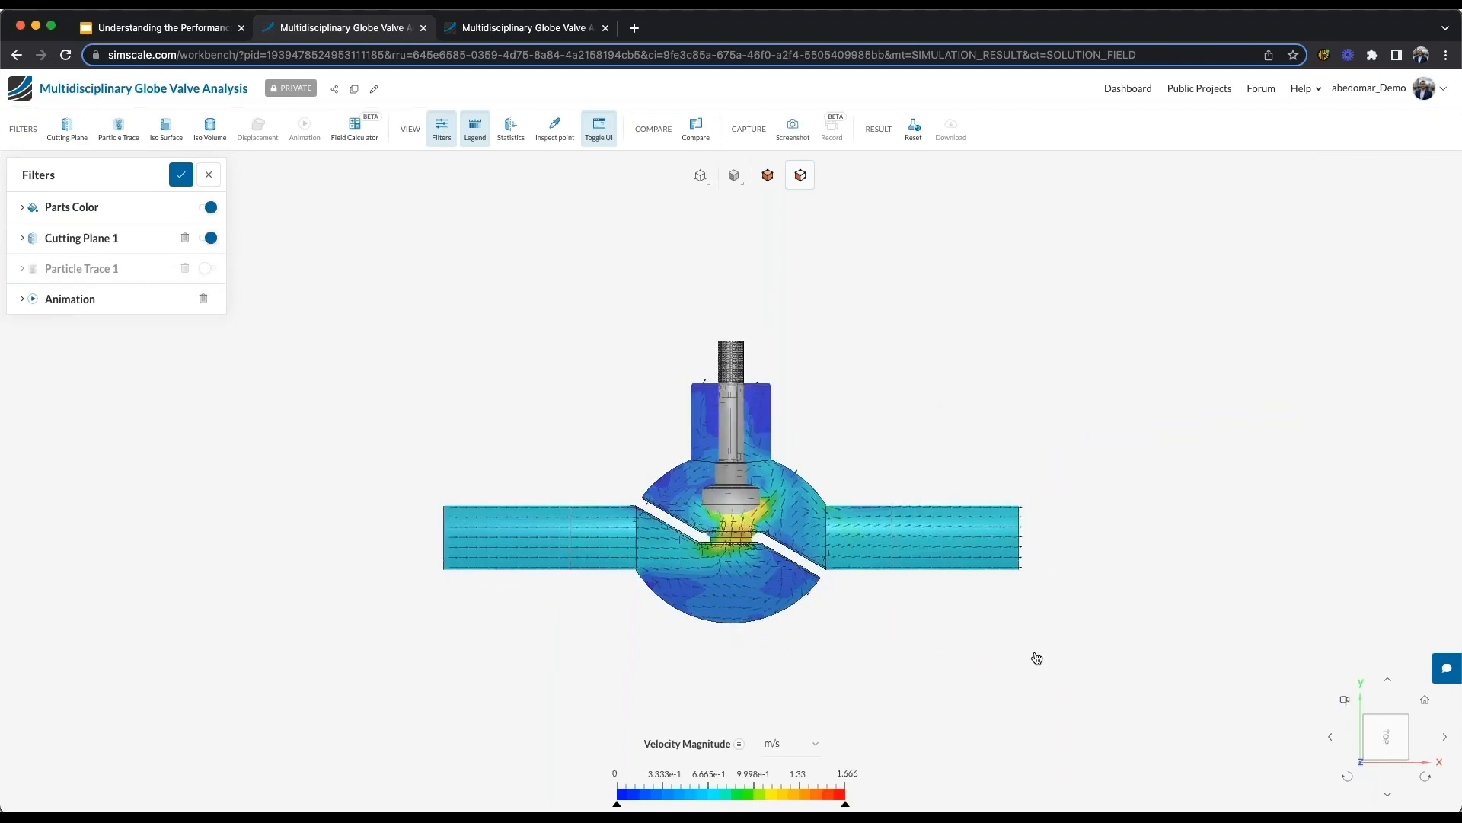
click(91, 240)
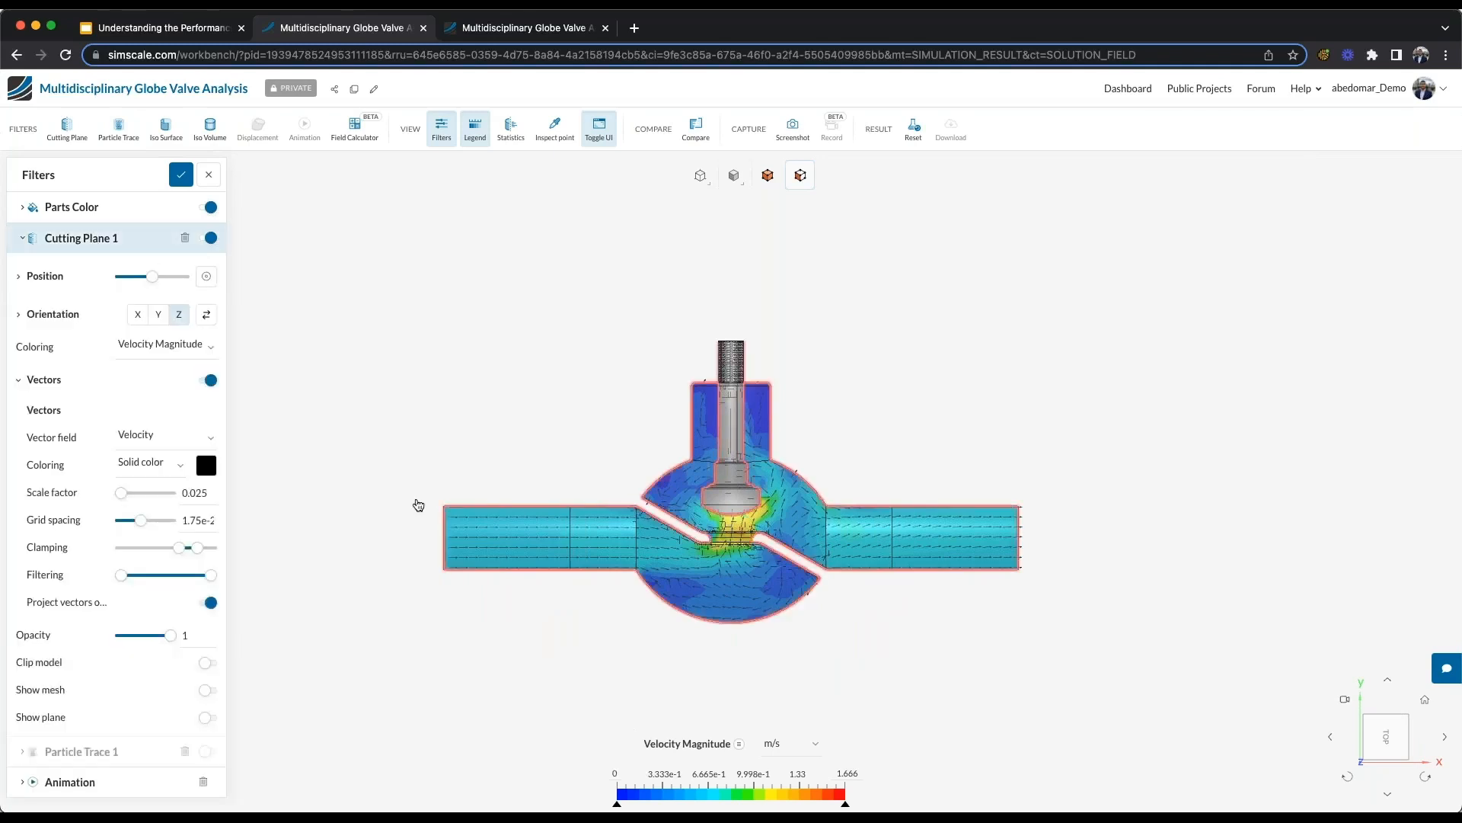
drag(542, 478, 604, 540)
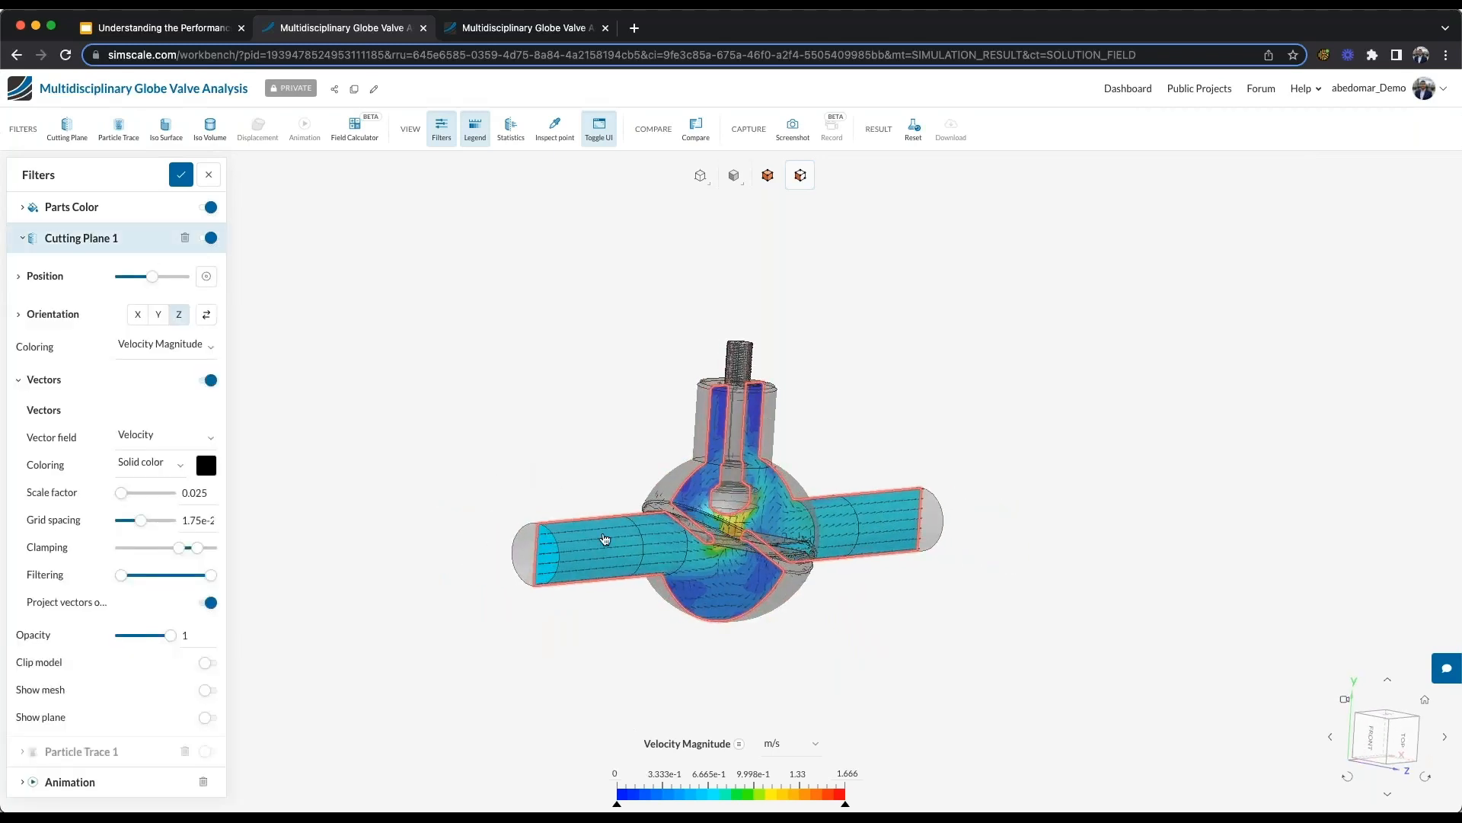
click(1406, 748)
- Shift Cutting Plane 1 along Z to a position of about 3.398e-3 m and check its new location in the valve
click(53, 276)
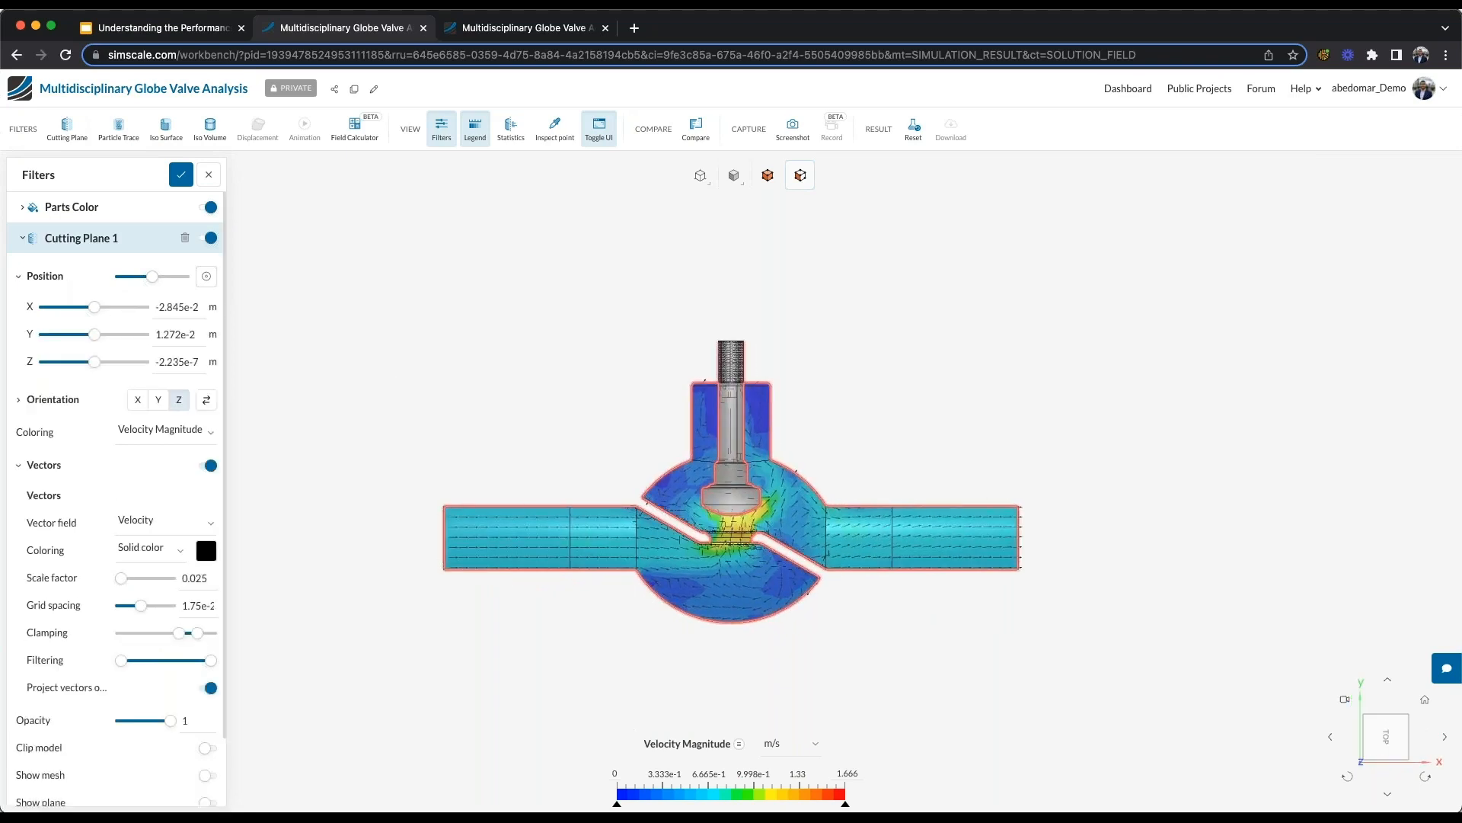
drag(92, 371, 101, 363)
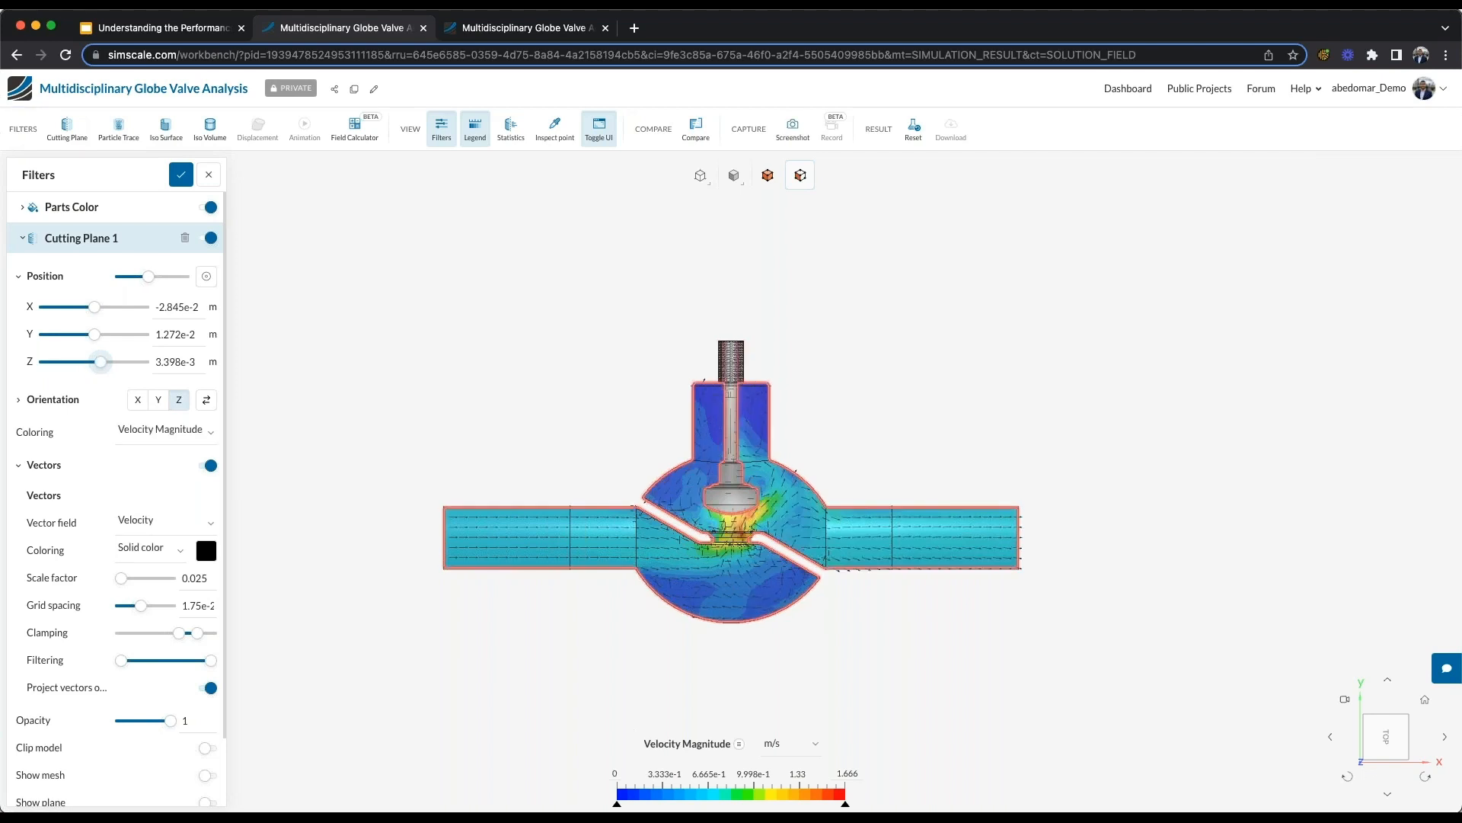
drag(495, 578, 757, 601)
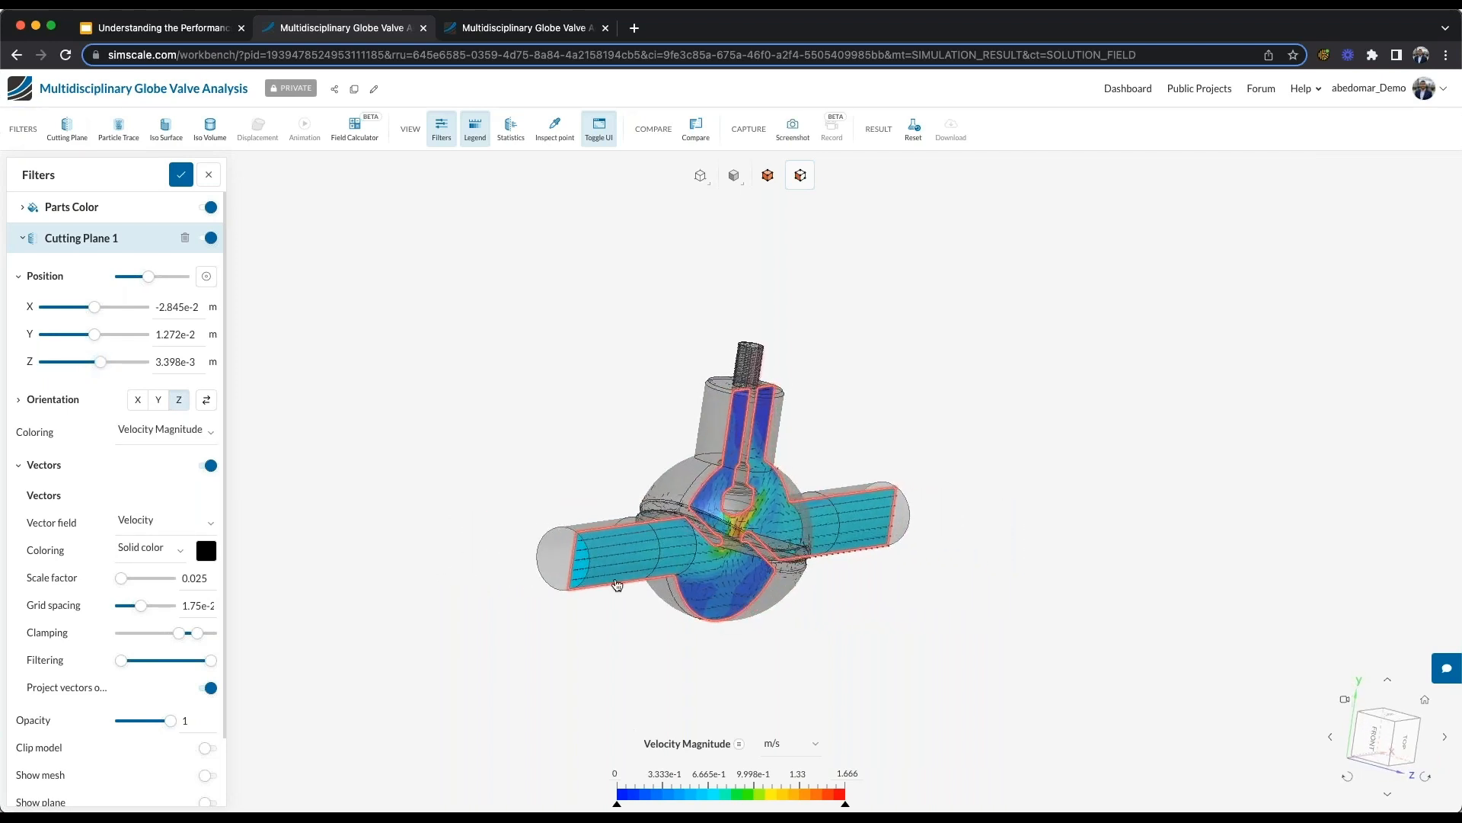
click(1406, 745)
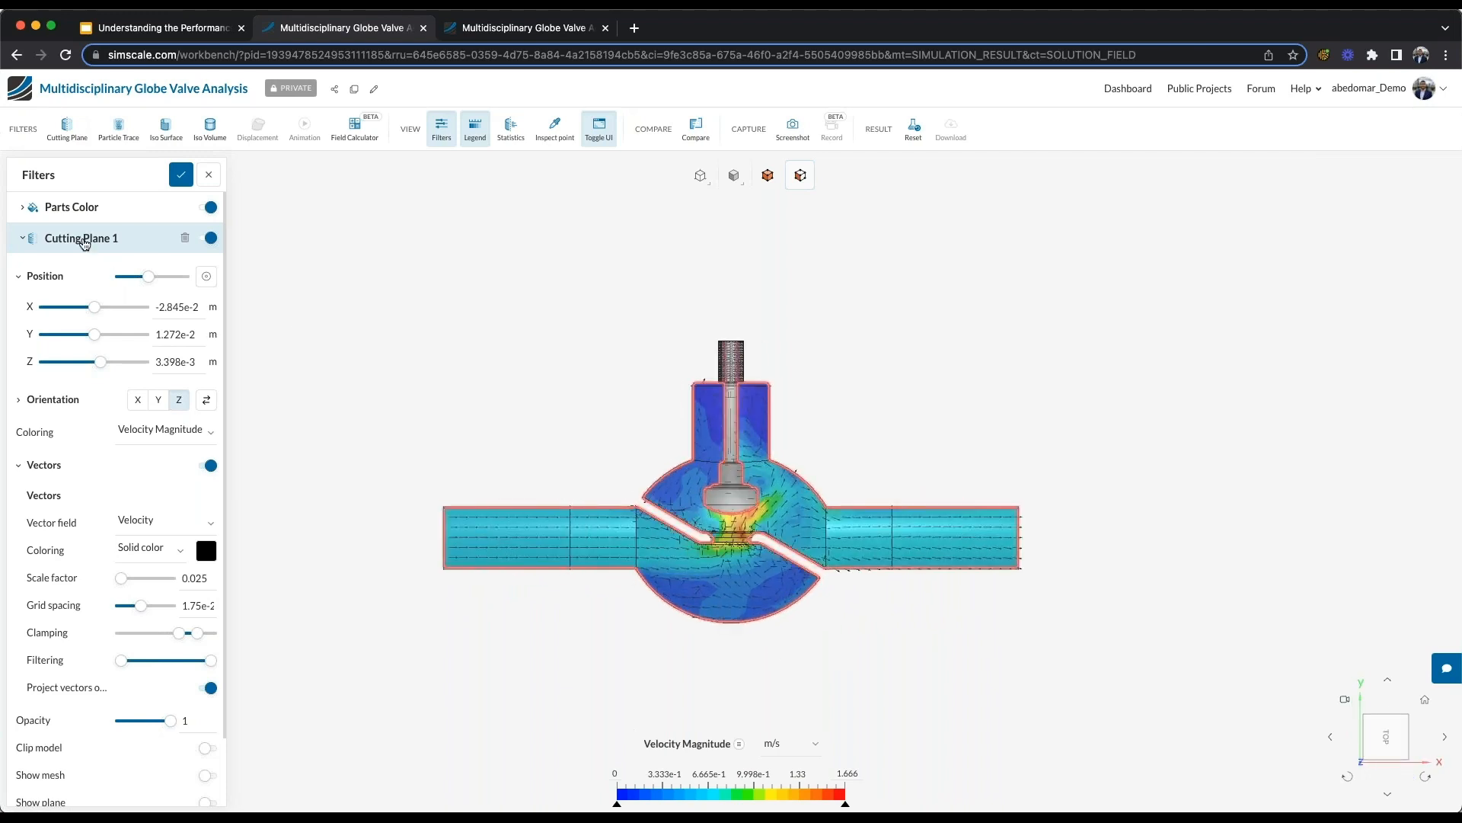
- Hide Parts Color and inspect the velocity magnitude at the valve throat and two points downstream of it on Cutting Plane 1
click(83, 240)
click(209, 208)
click(555, 128)
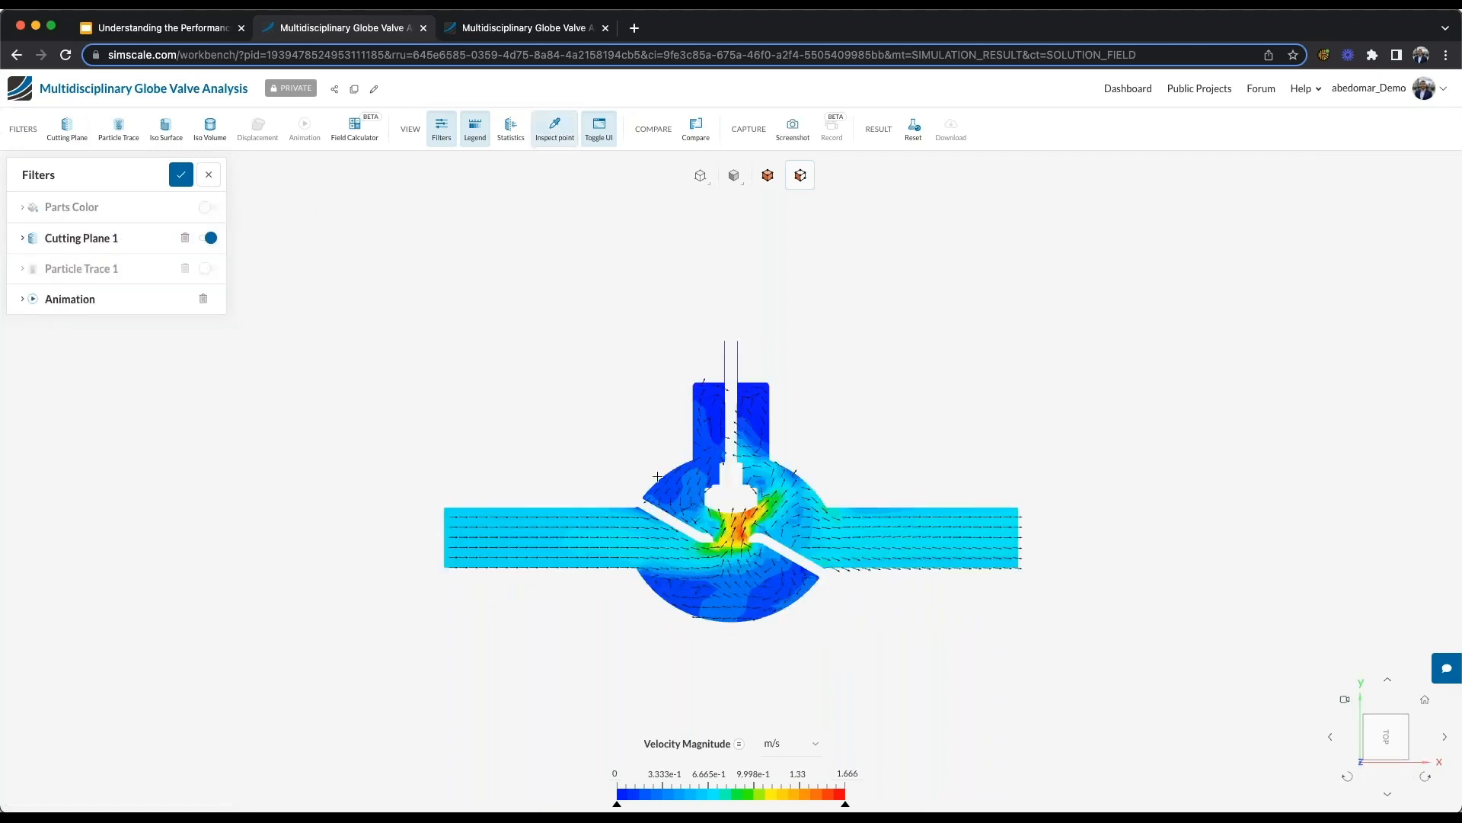
scroll(739, 533, up, 5)
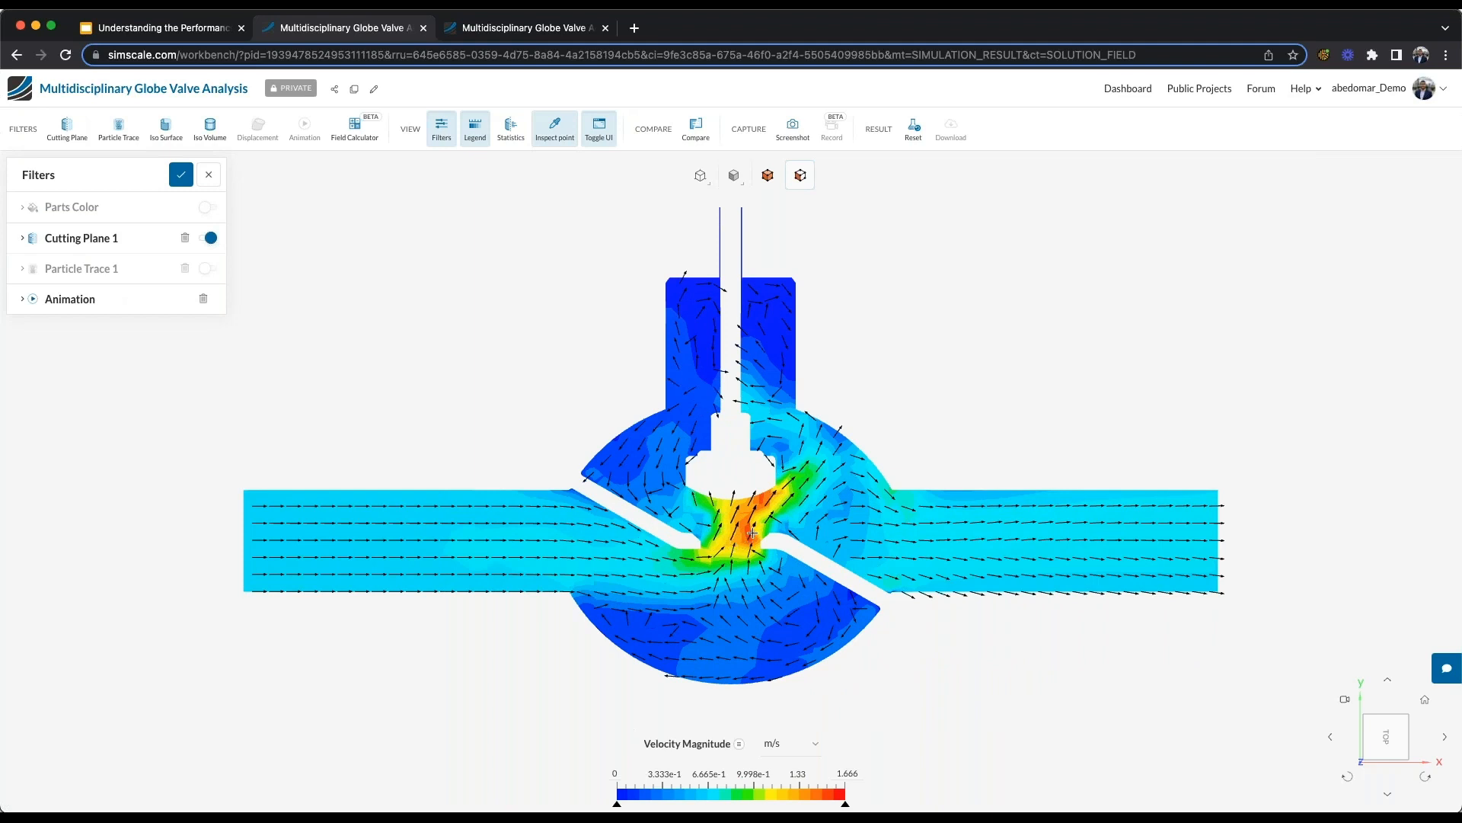
click(752, 533)
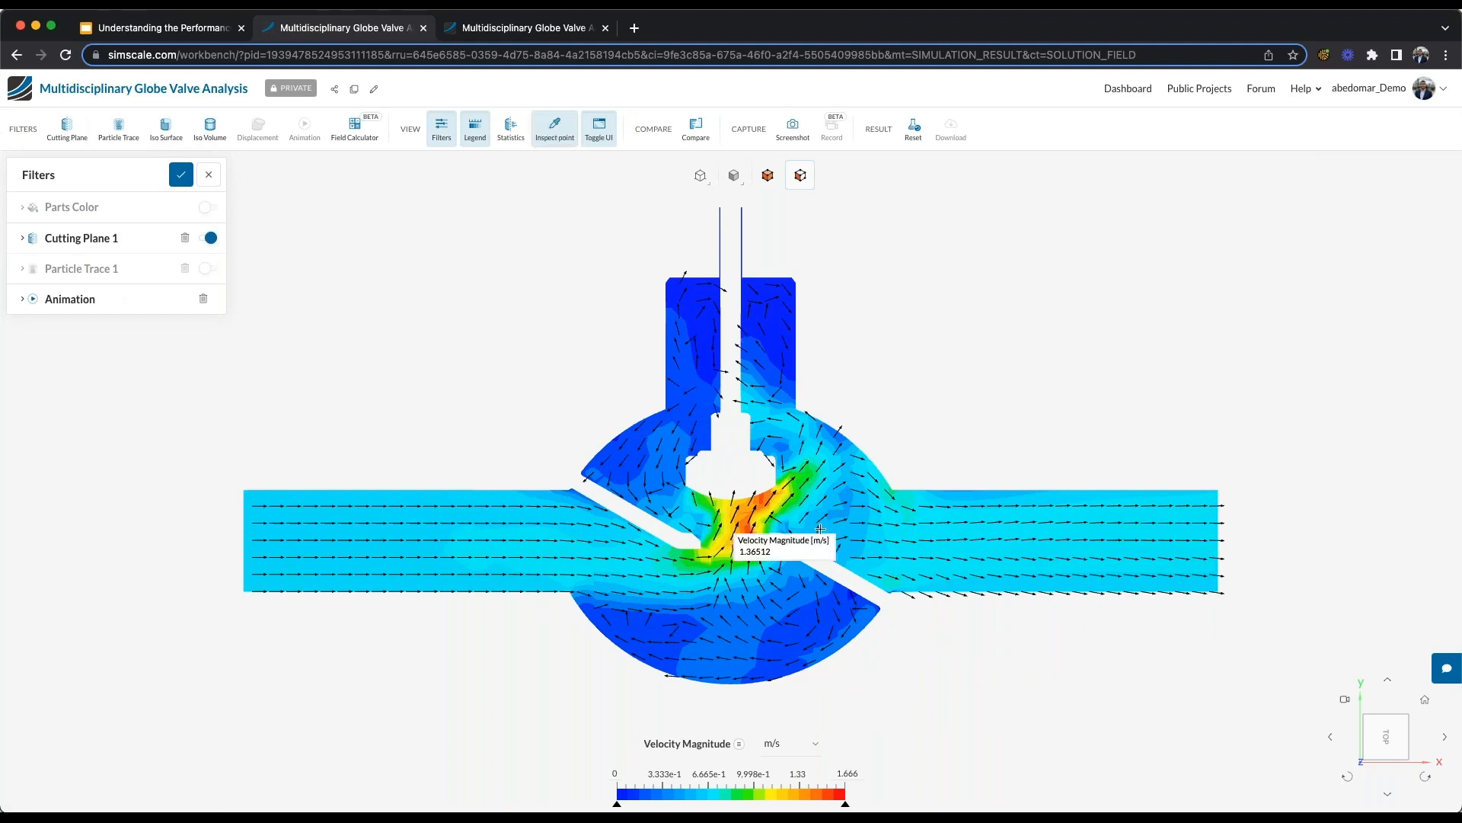
click(821, 461)
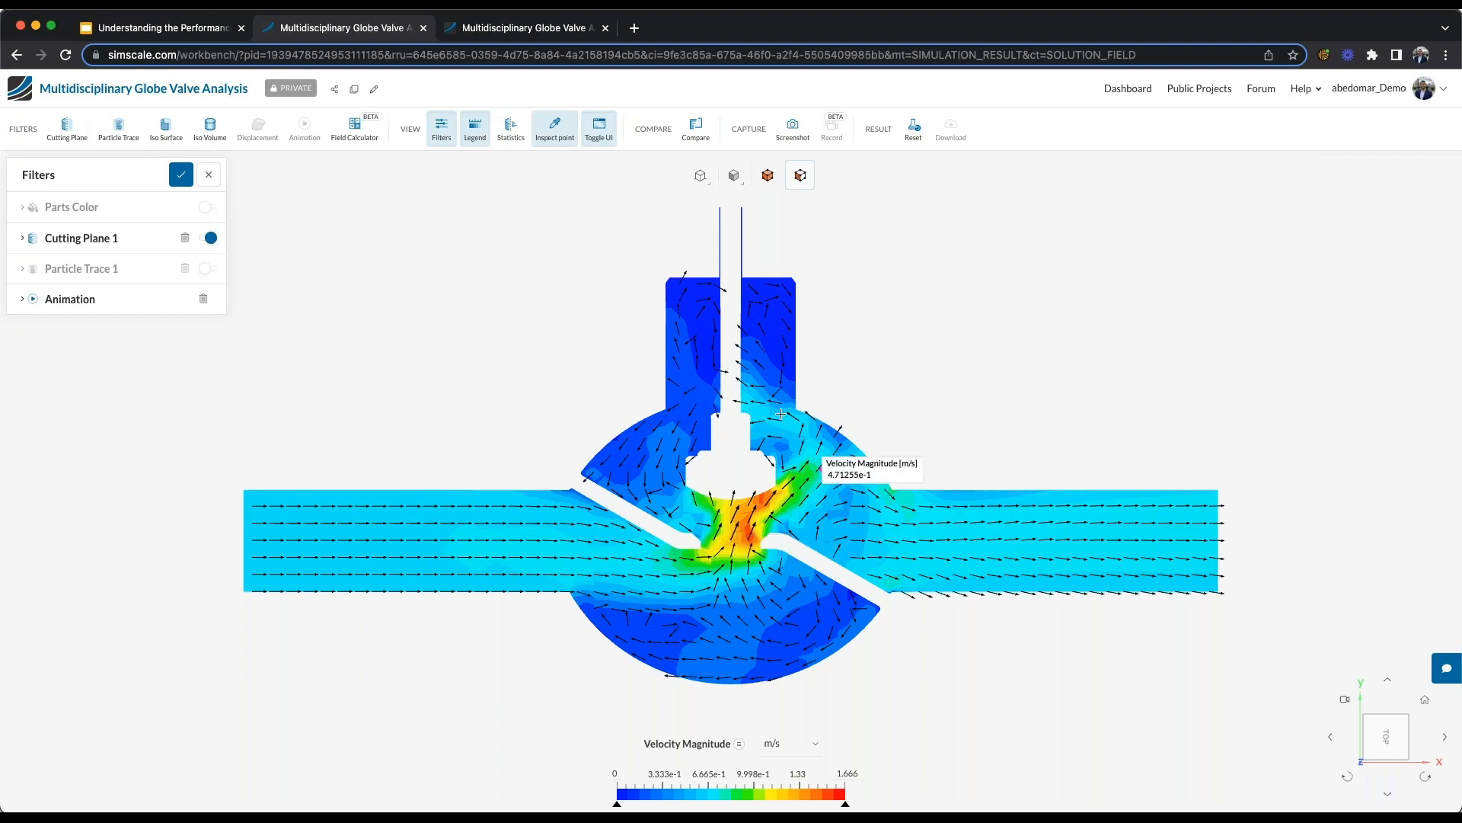
click(780, 413)
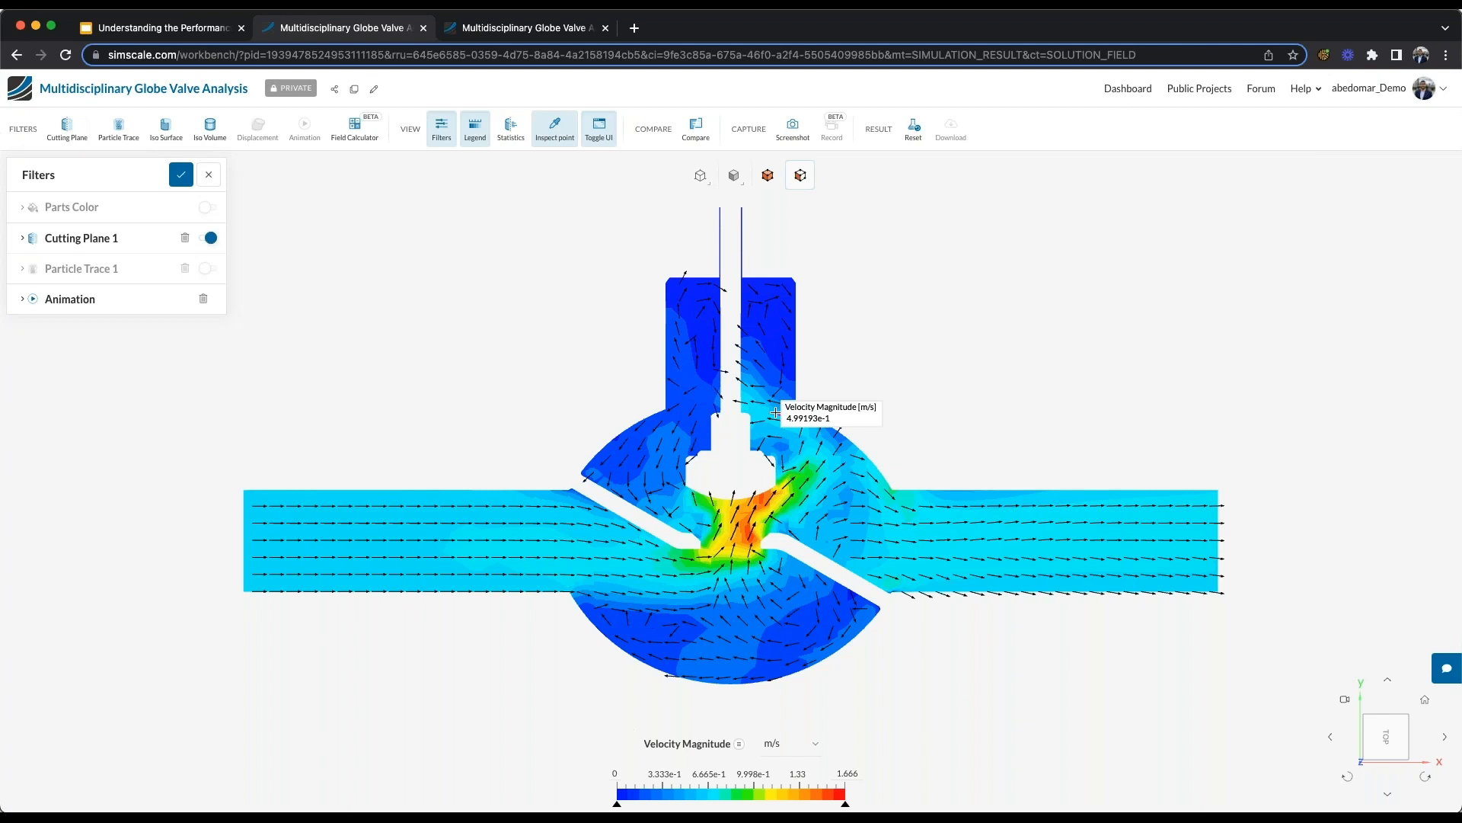
click(554, 128)
- Set the coloring of Cutting Plane 1 to Pressure
click(126, 240)
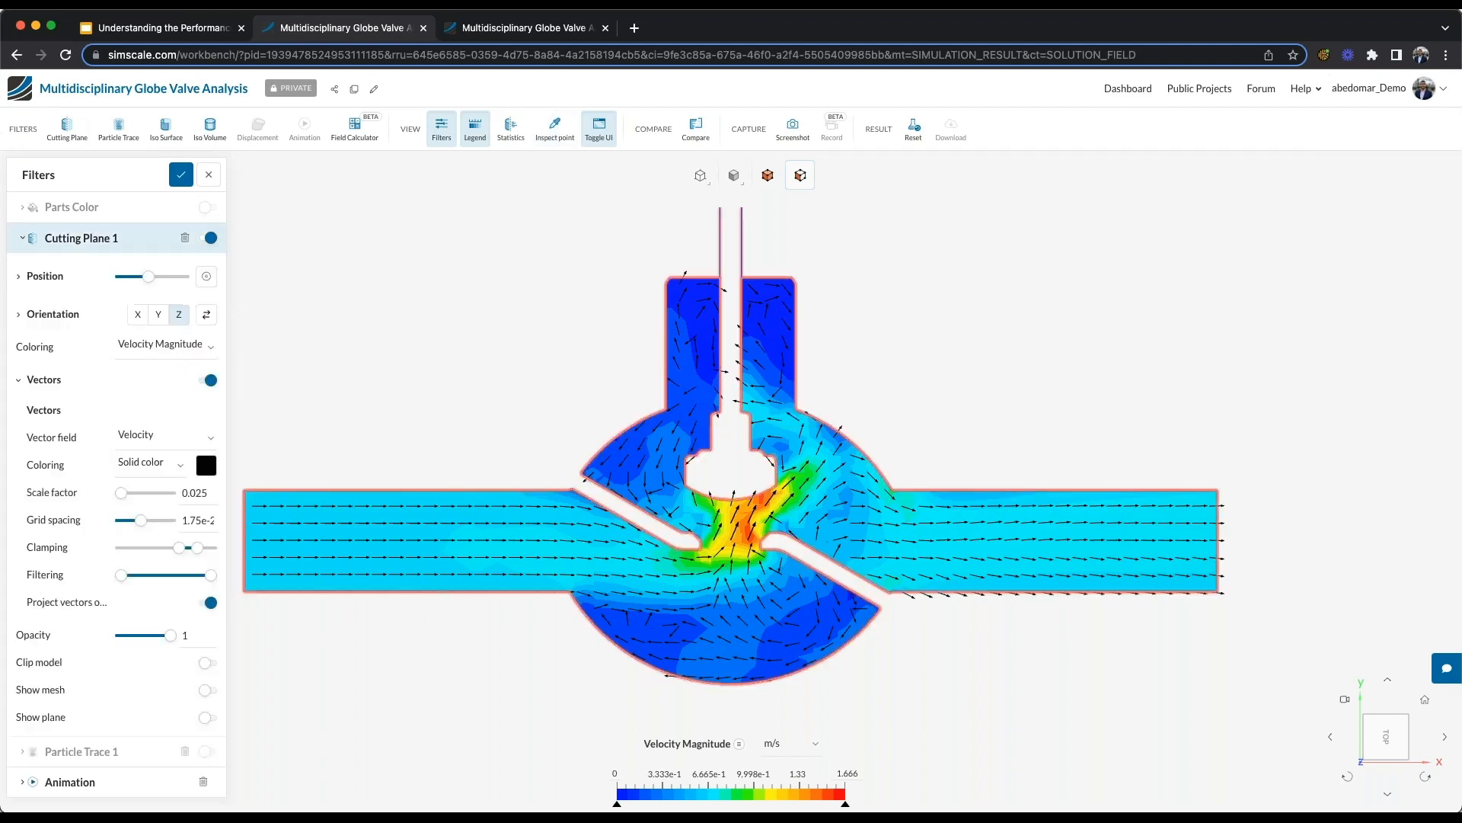
click(88, 379)
click(186, 349)
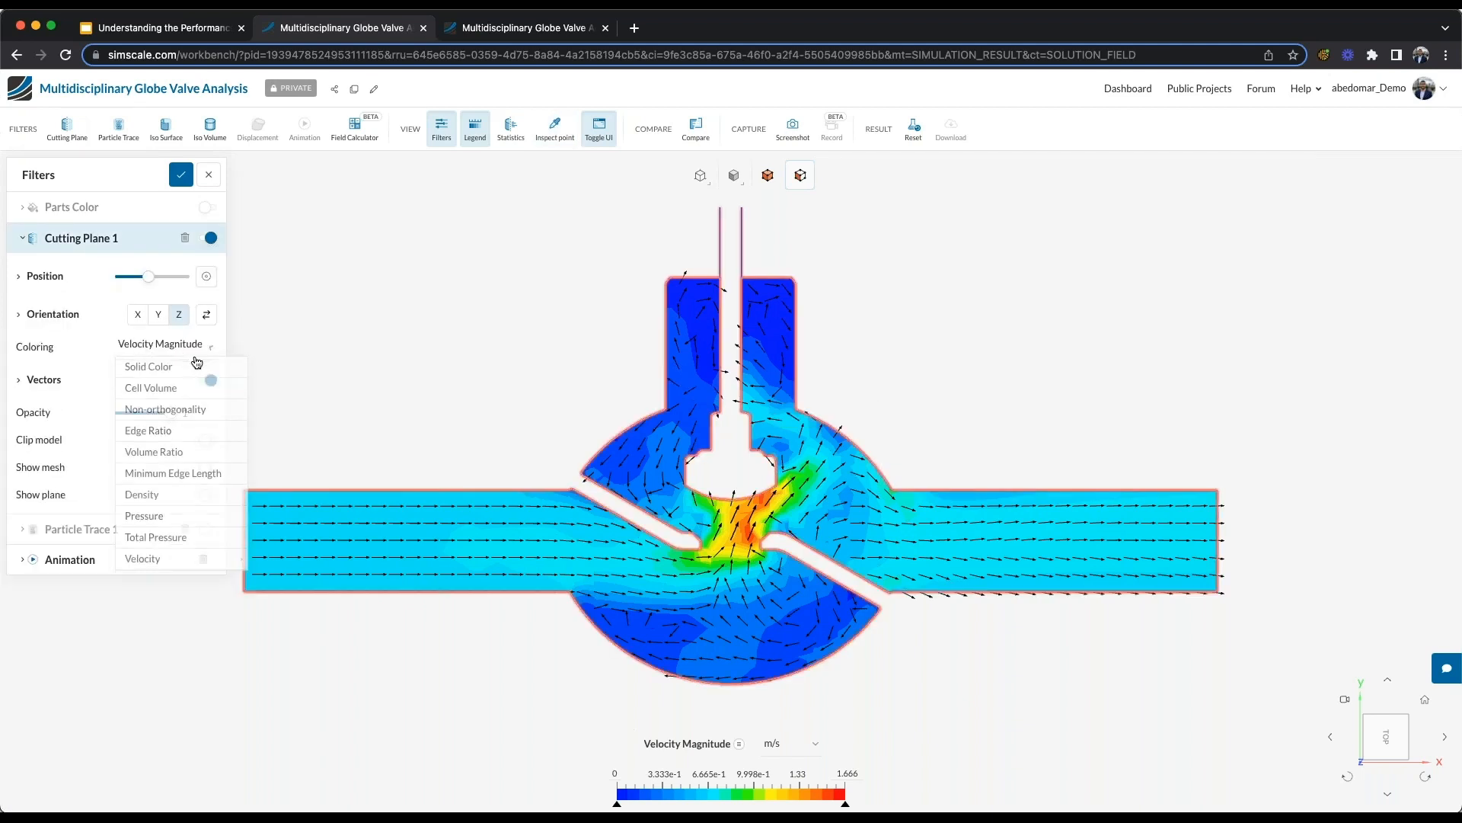
click(153, 518)
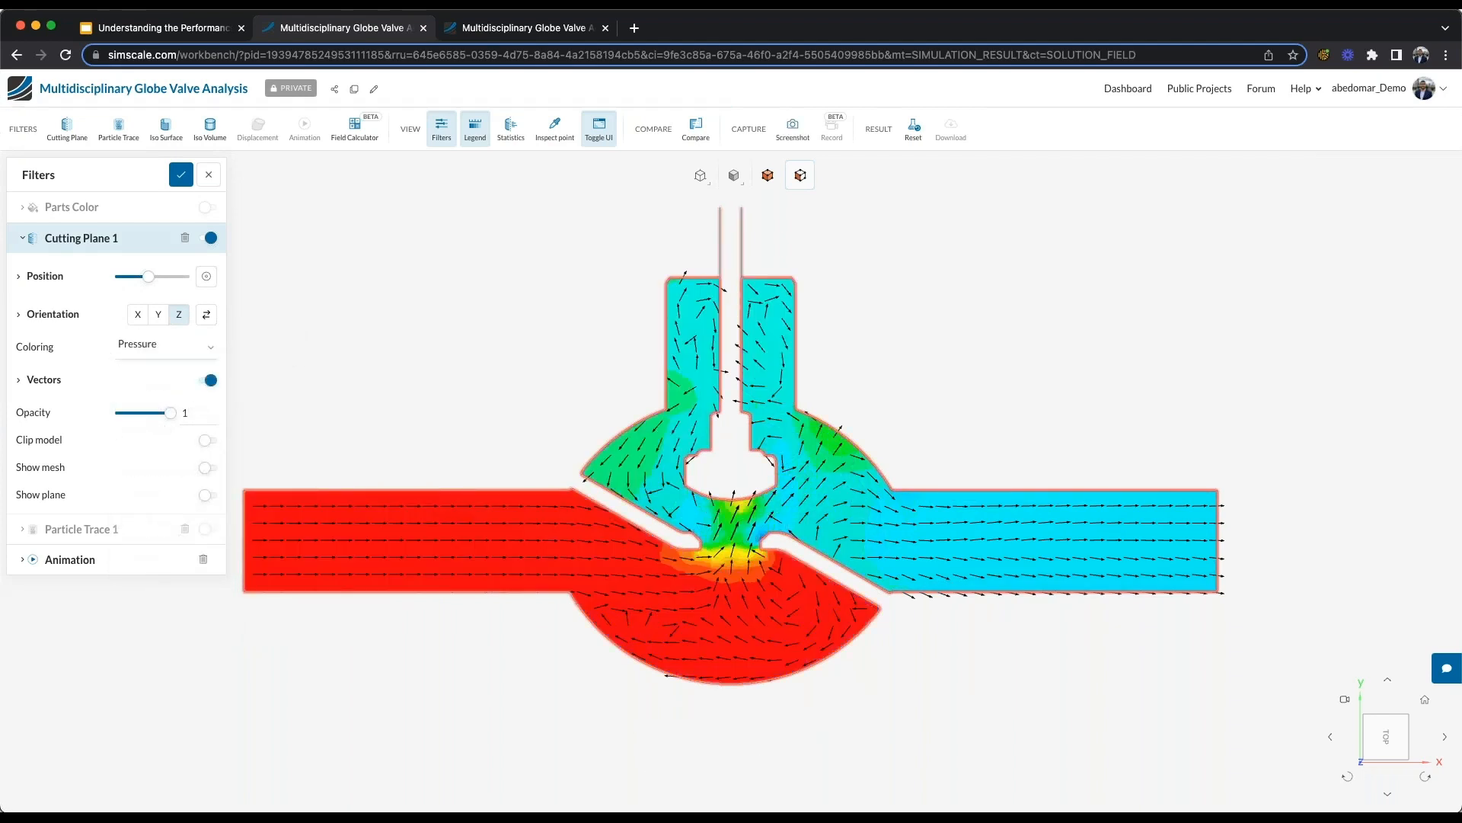
- Set the coloring of Cutting Plane 1 back to Velocity Magnitude and close its settings
click(164, 344)
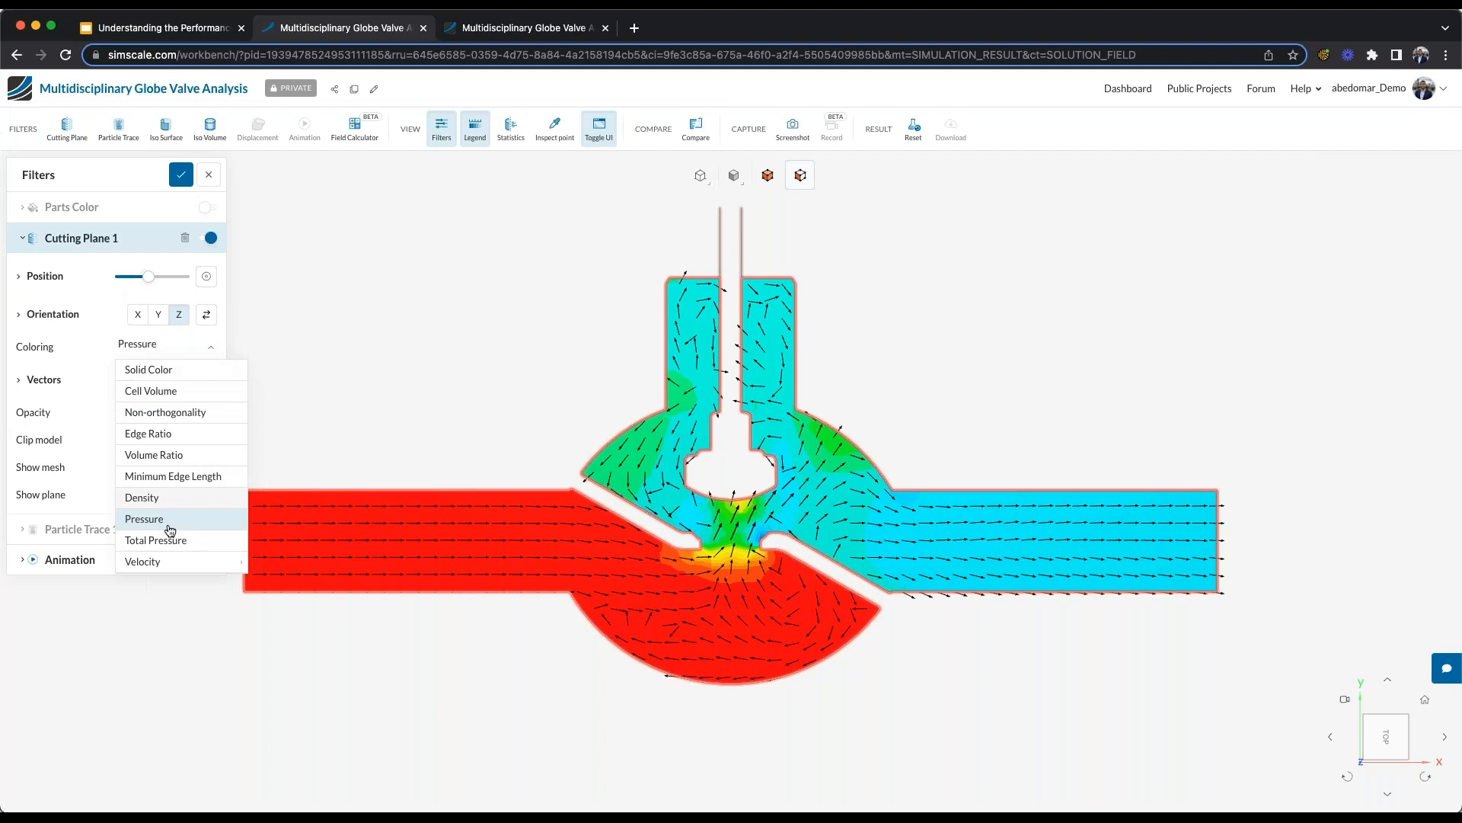
mouse_move(182, 561)
click(291, 623)
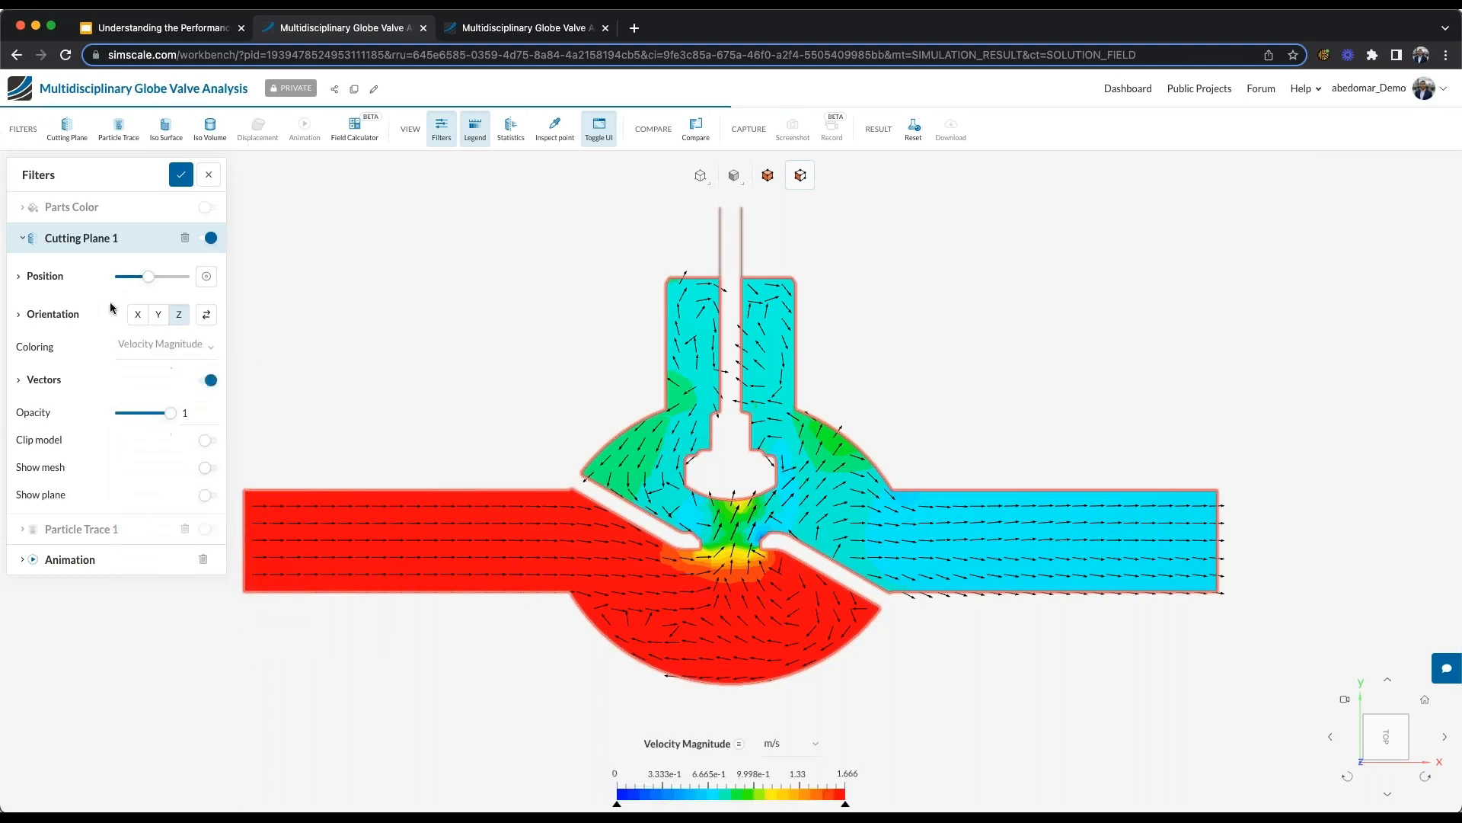
click(102, 250)
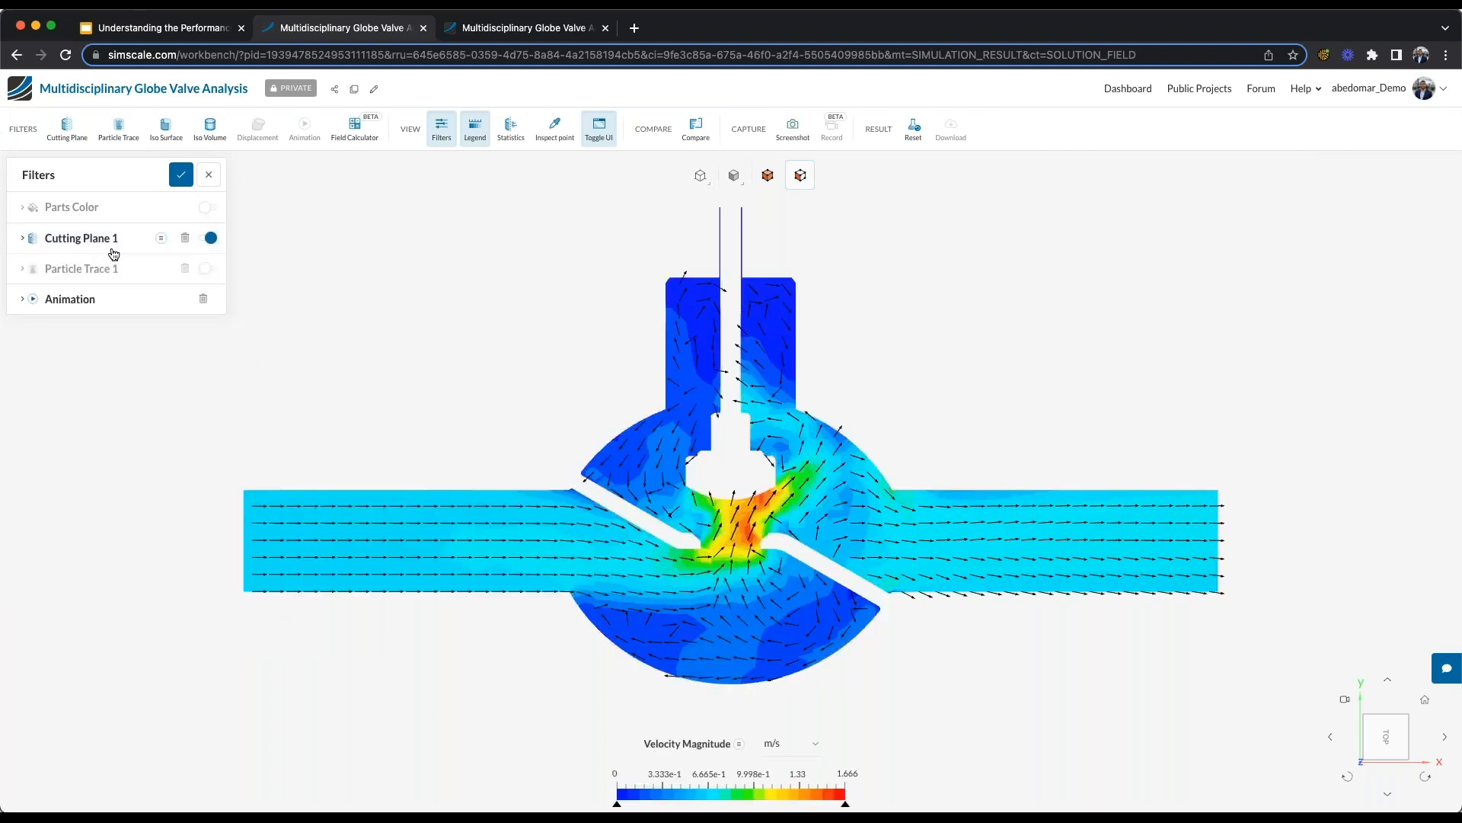
- Hide Cutting Plane 1 and add an iso volume of Velocity Magnitude with a range of about 1.183 to 1.666 m/s
click(211, 239)
click(211, 208)
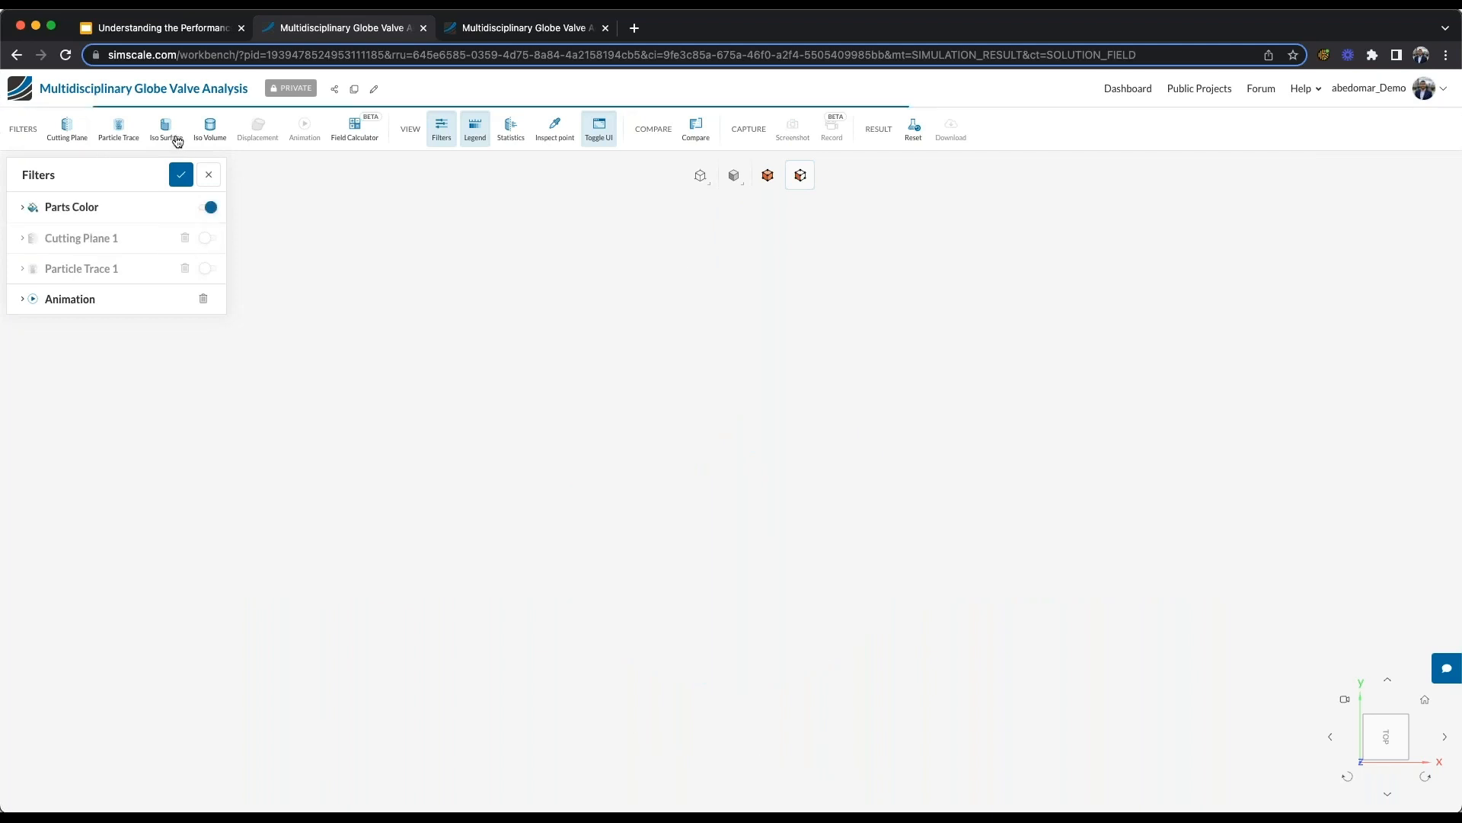
click(210, 127)
click(75, 269)
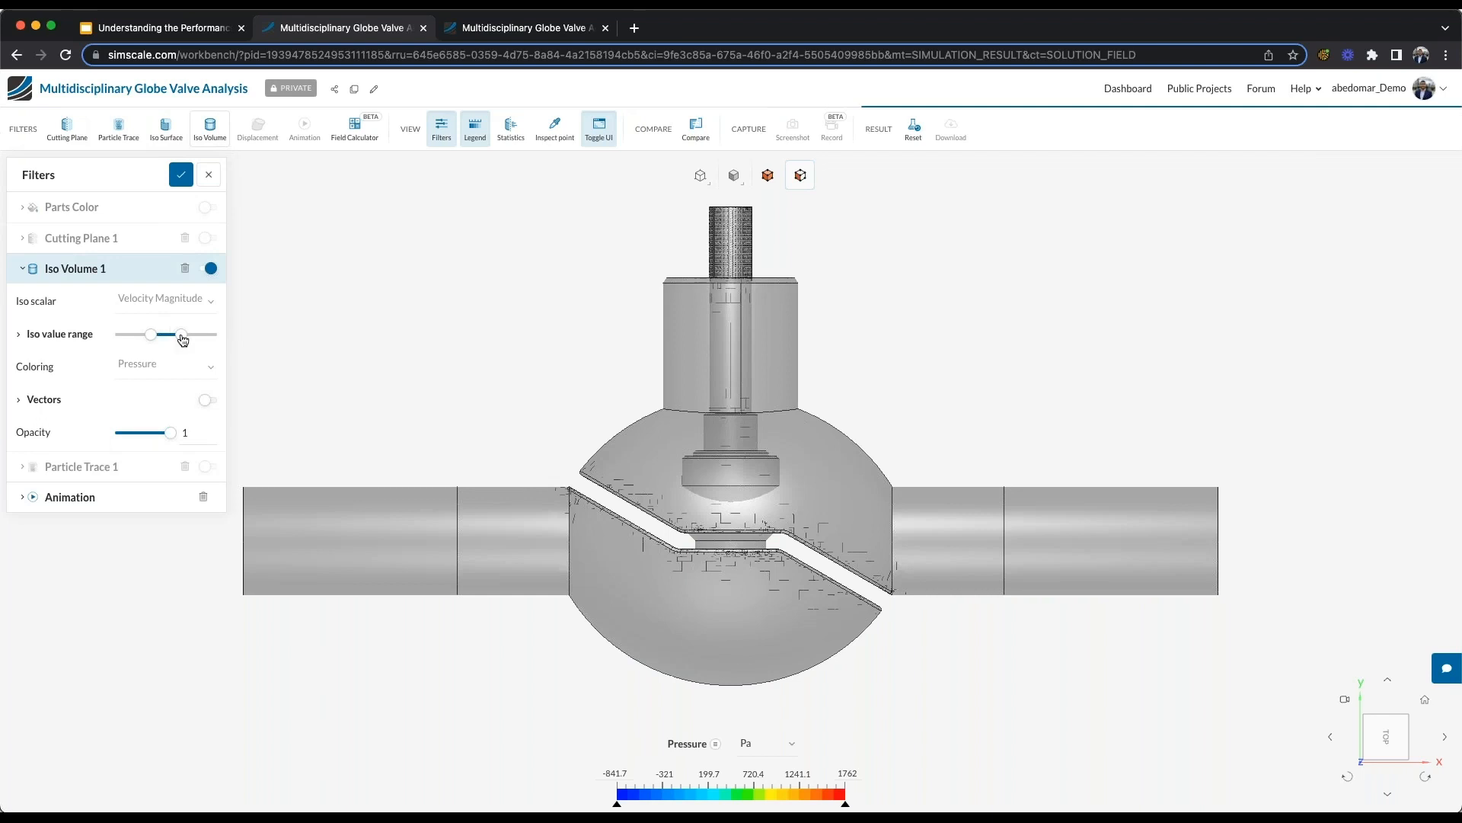
drag(151, 335, 185, 335)
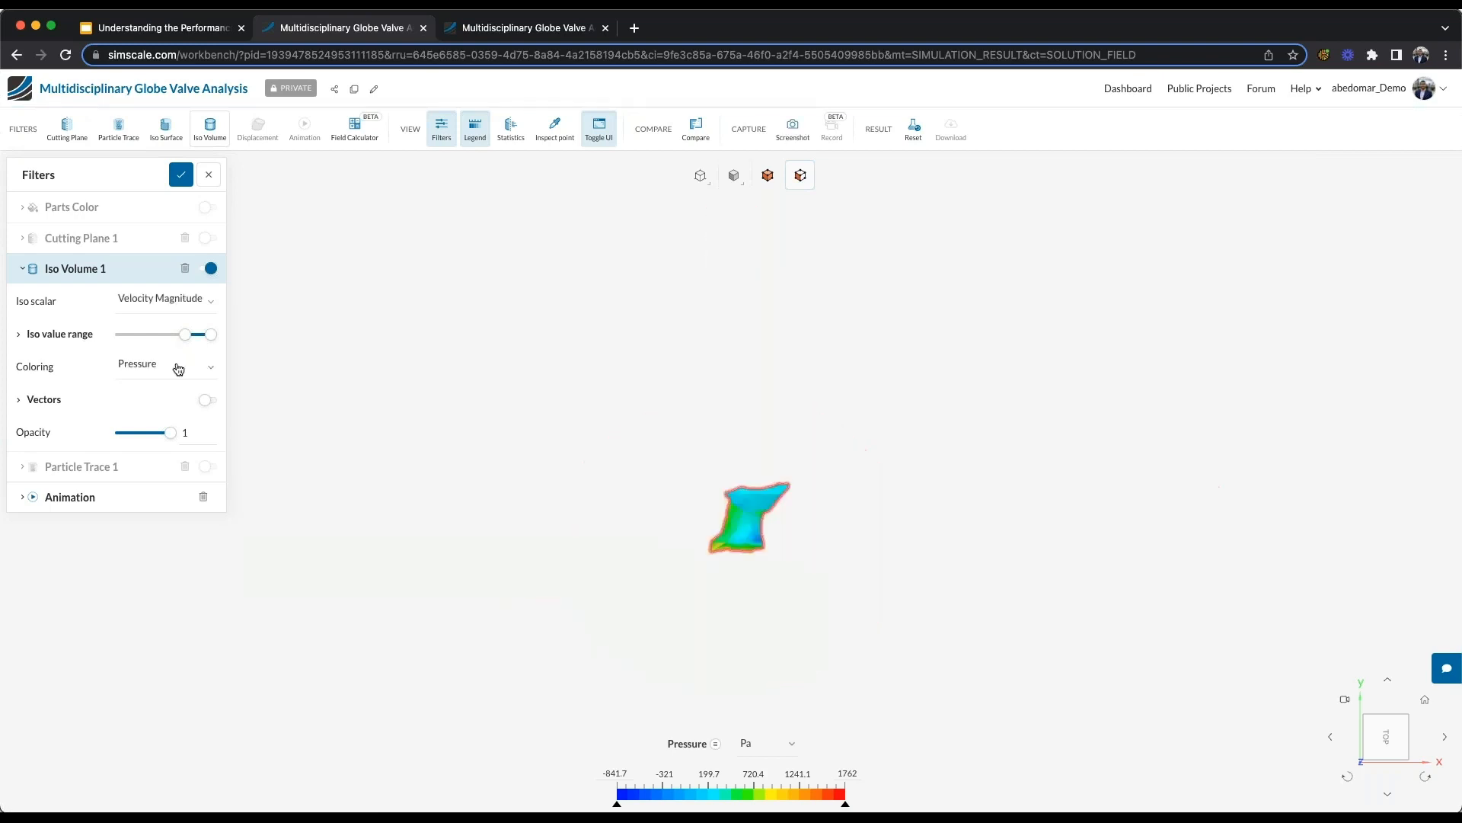
- Set the coloring of Iso Volume 1 to Velocity Magnitude
click(178, 370)
mouse_move(160, 582)
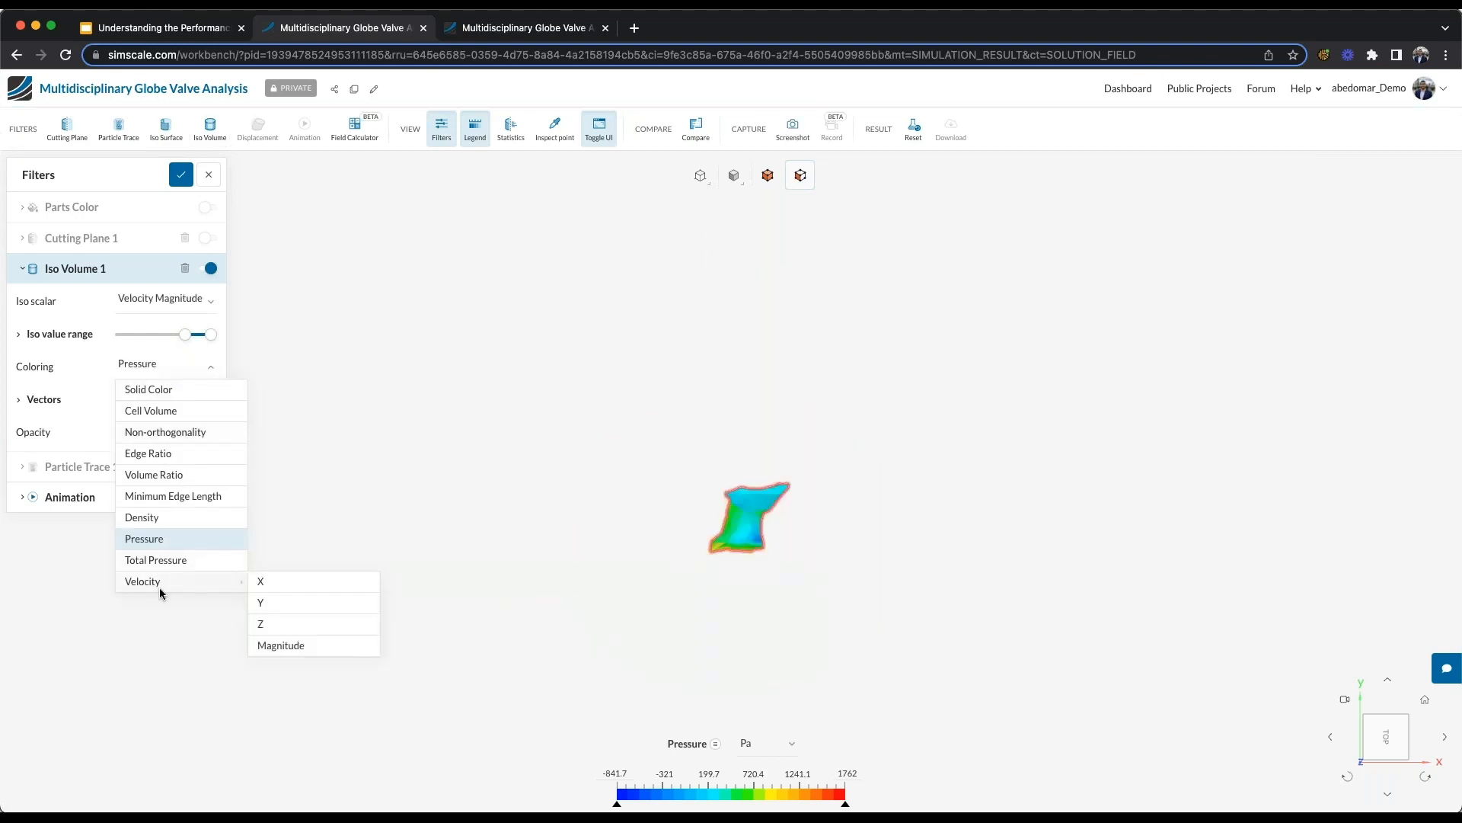
click(287, 646)
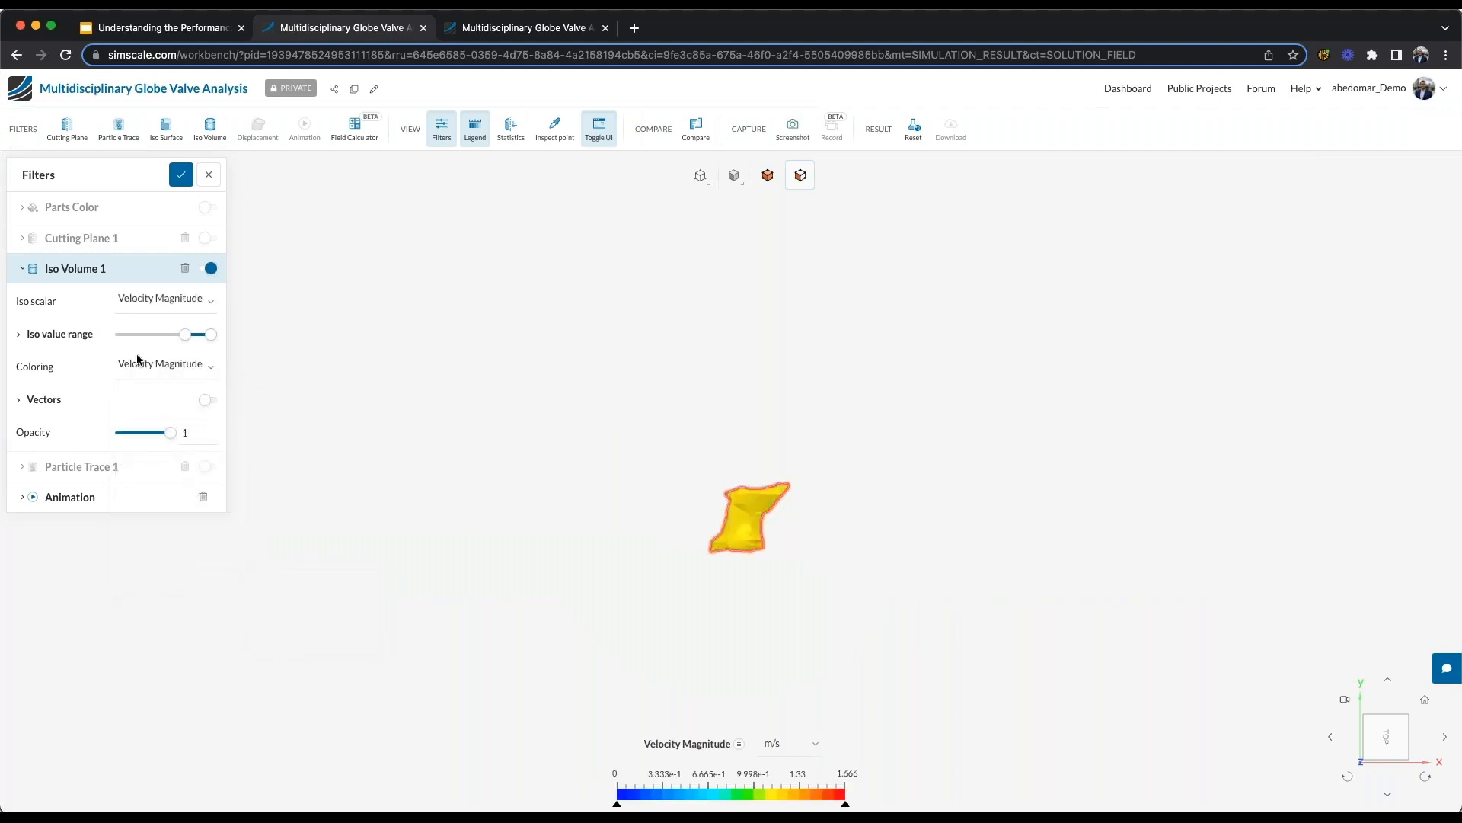
- Show Parts Color around Iso Volume 1 and expand its iso value range to examine the high-velocity region inside the valve
click(206, 207)
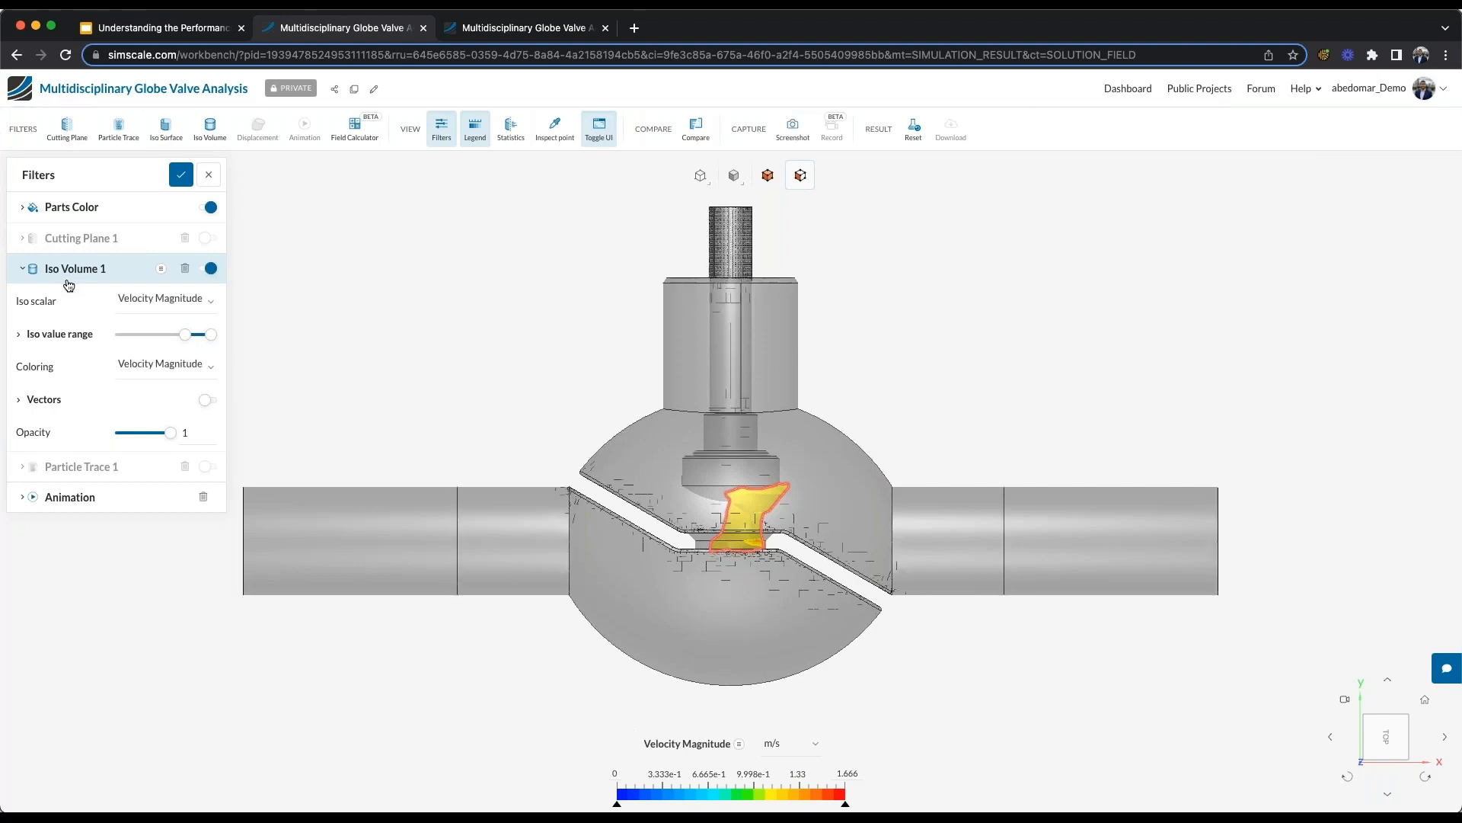
click(40, 332)
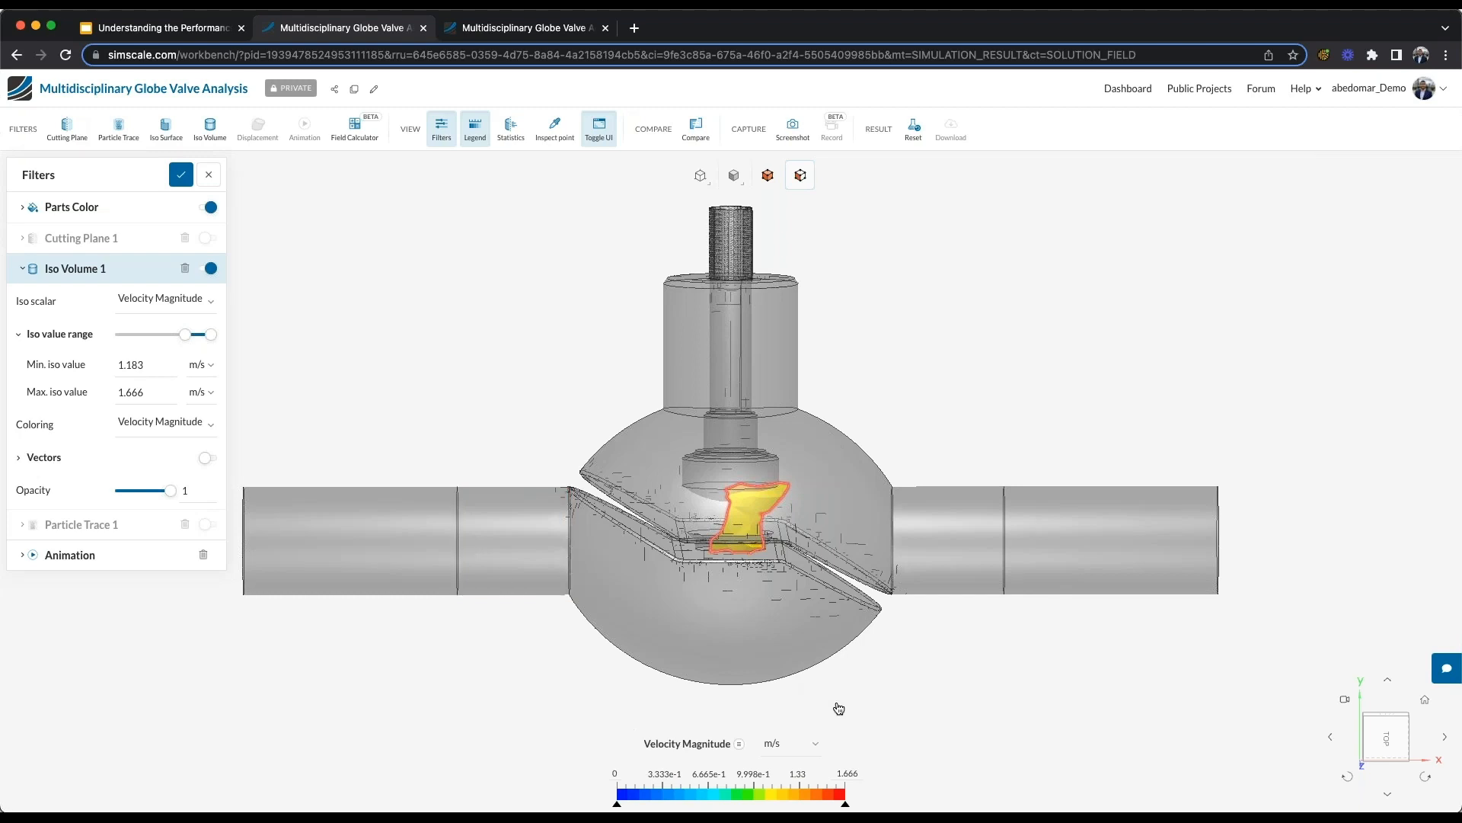
drag(835, 705, 901, 711)
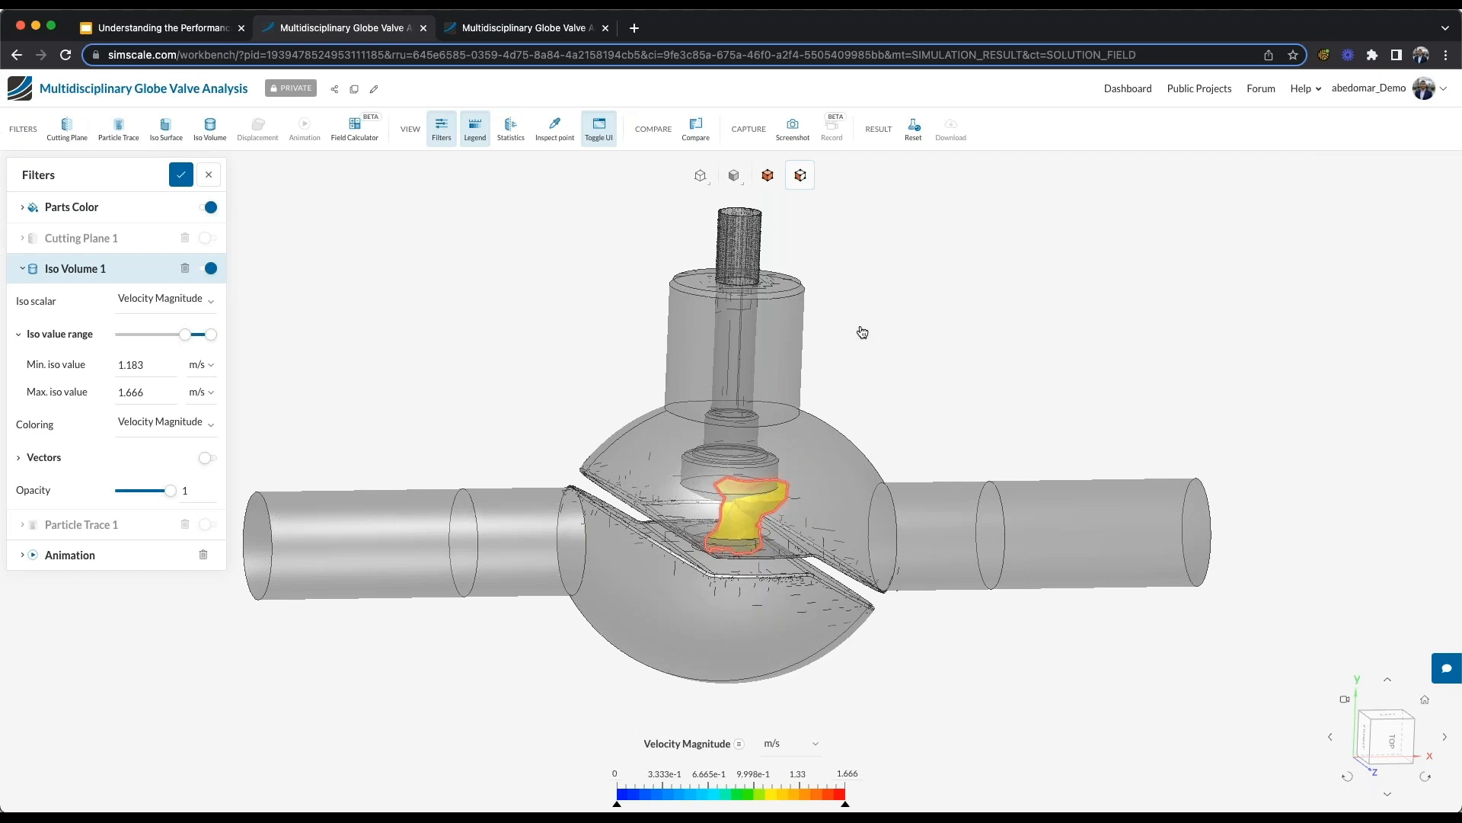
- Switch to the browser tab with the Von Mises stress results, restore the project tree and open the Valve Assembly - Original geometry
click(507, 32)
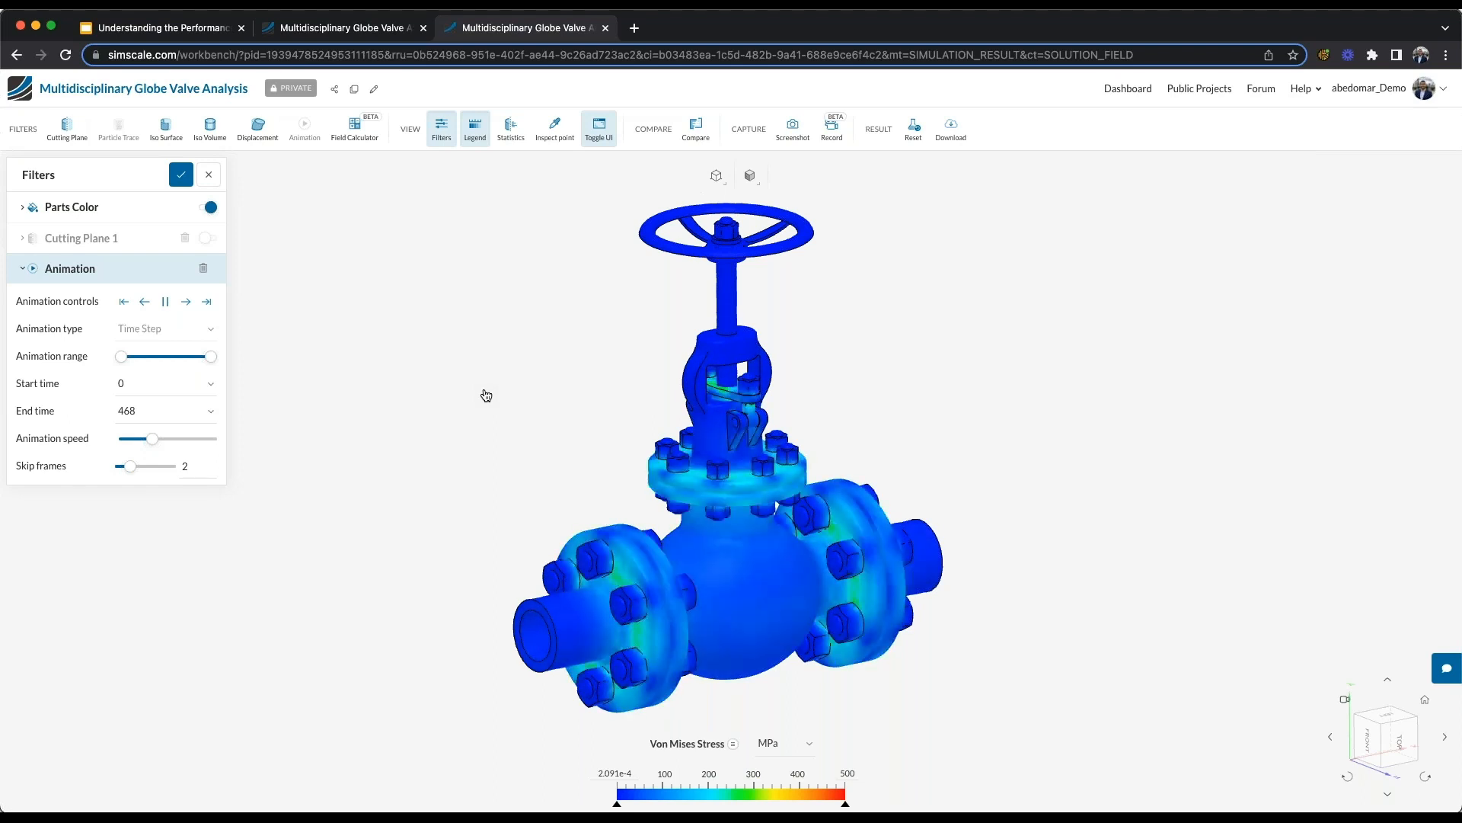
click(600, 131)
scroll(121, 313, up, 3)
click(21, 223)
click(97, 174)
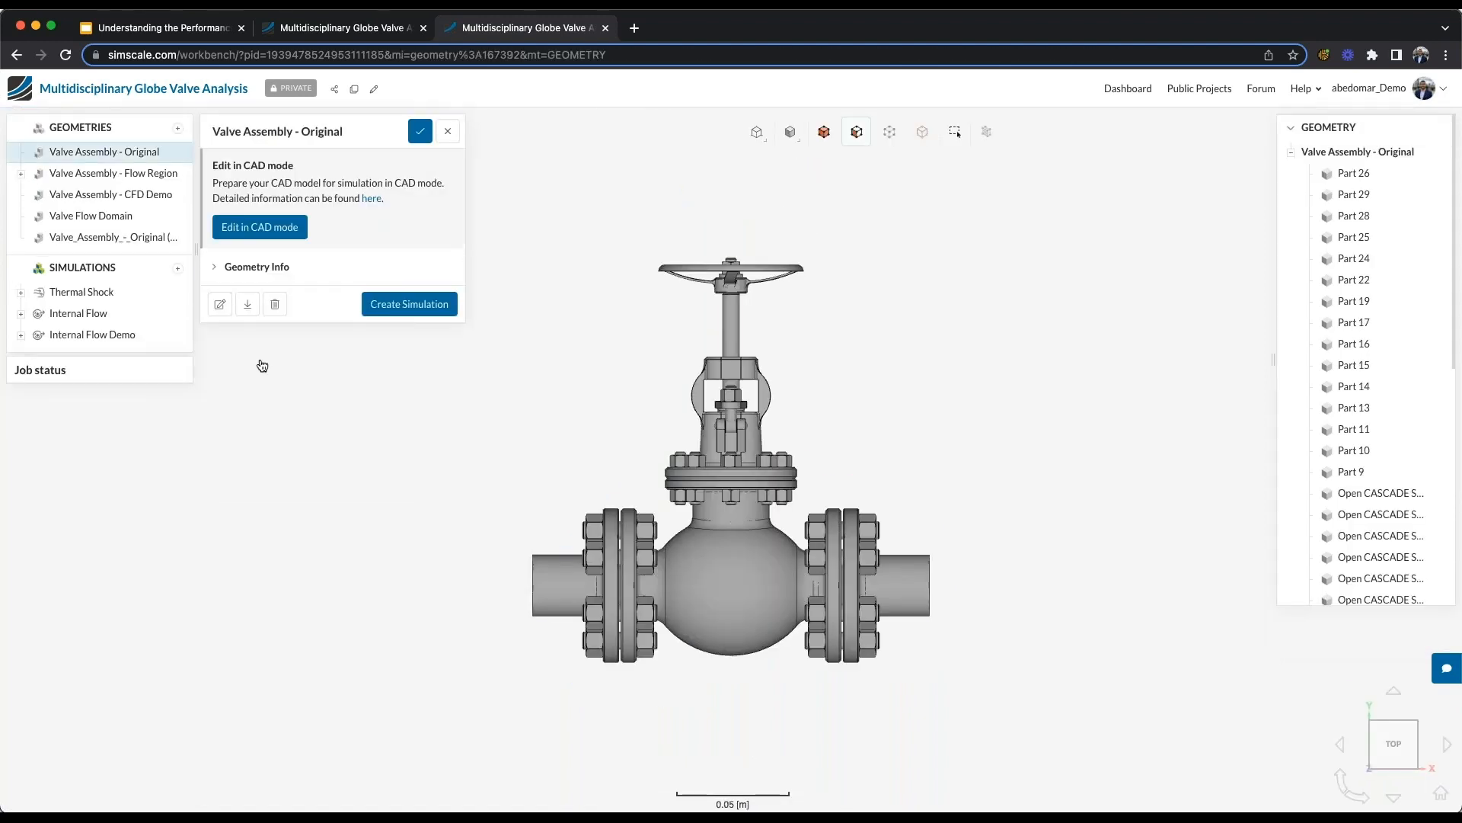
- Create a Thermomechanical simulation from the Valve Assembly - Original geometry
drag(583, 477, 634, 493)
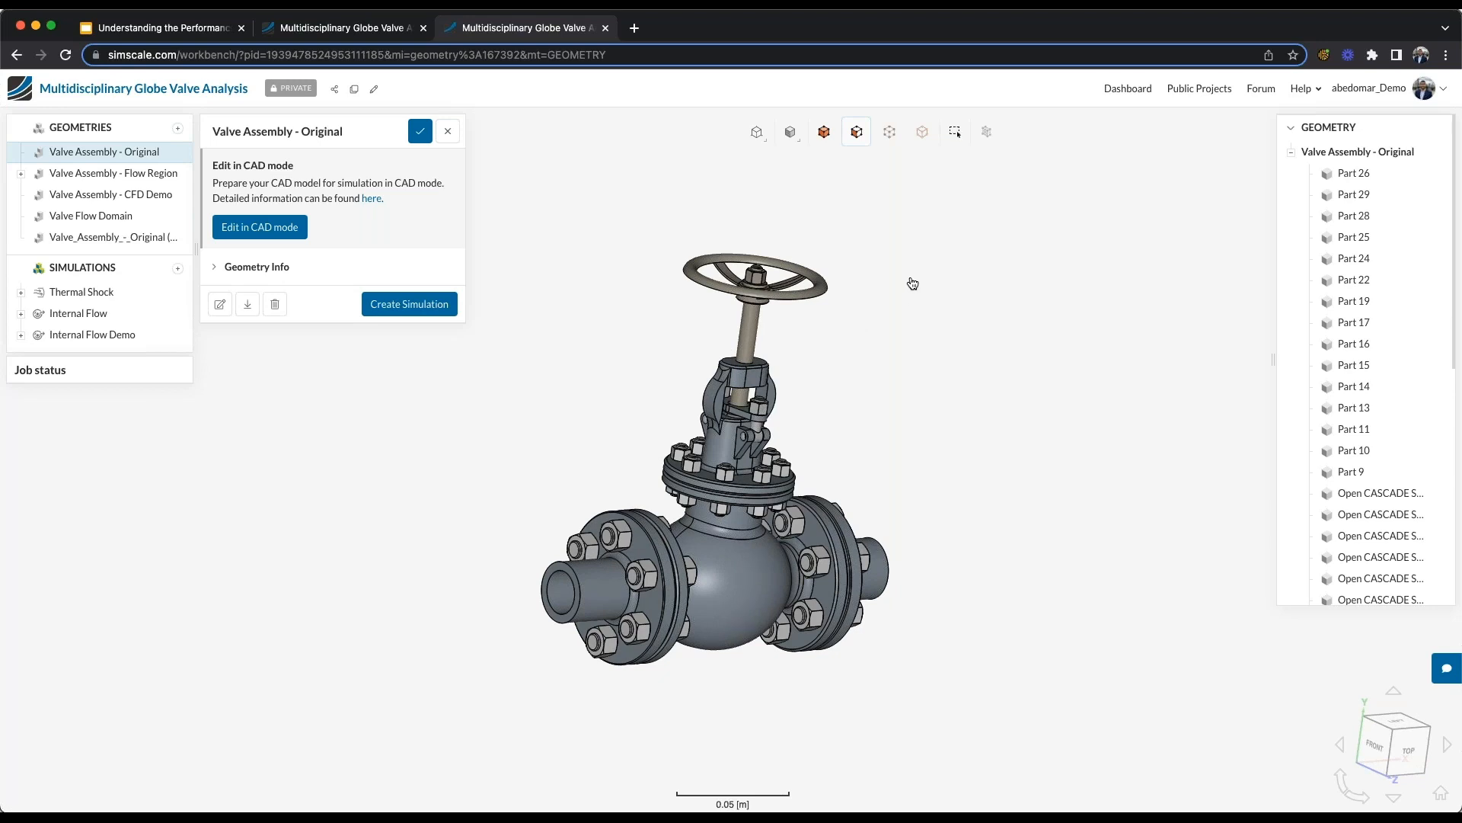
scroll(1371, 270, down, 1)
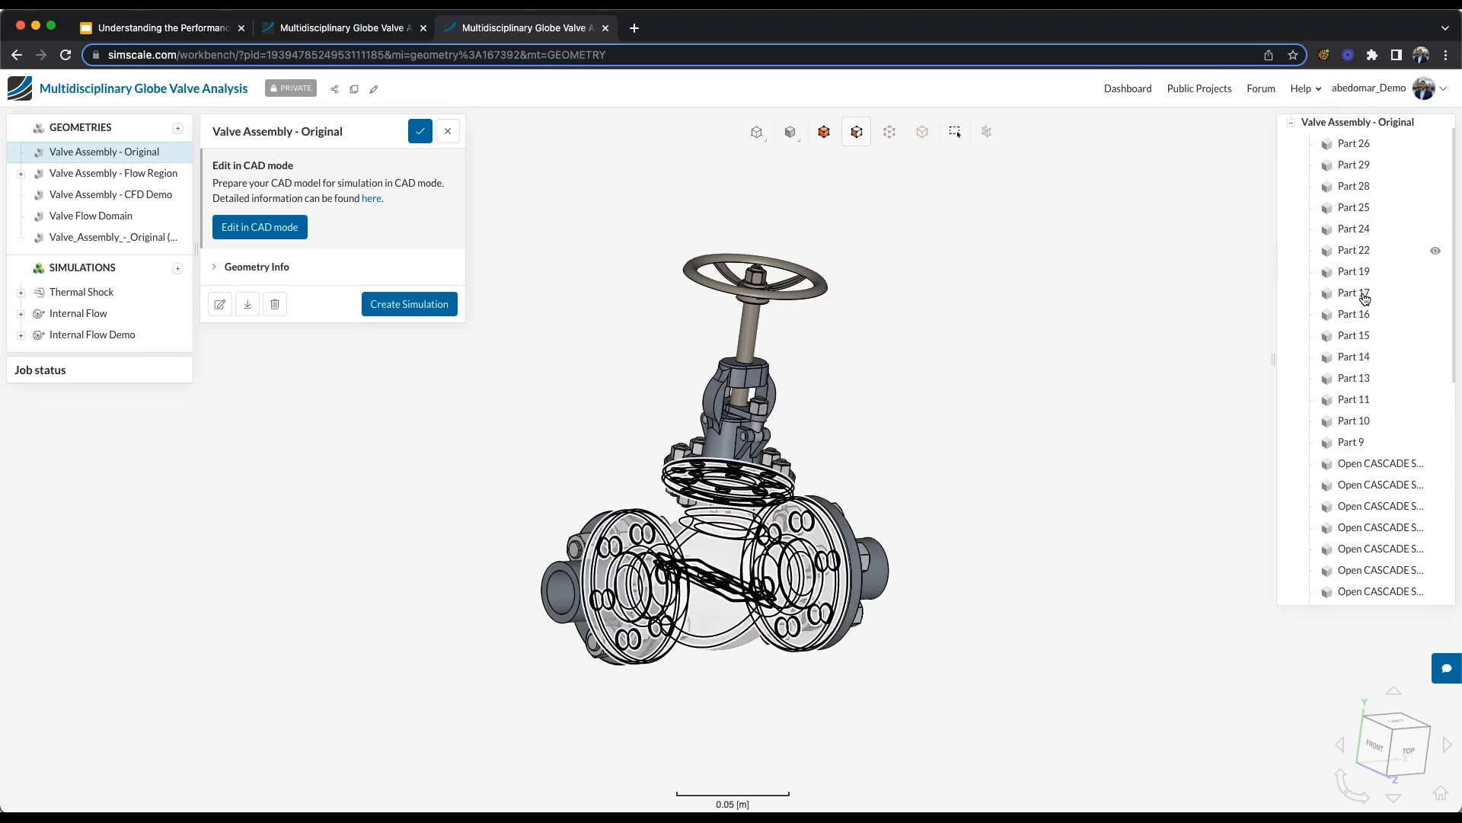
scroll(1364, 320, down, 5)
scroll(1360, 350, down, 4)
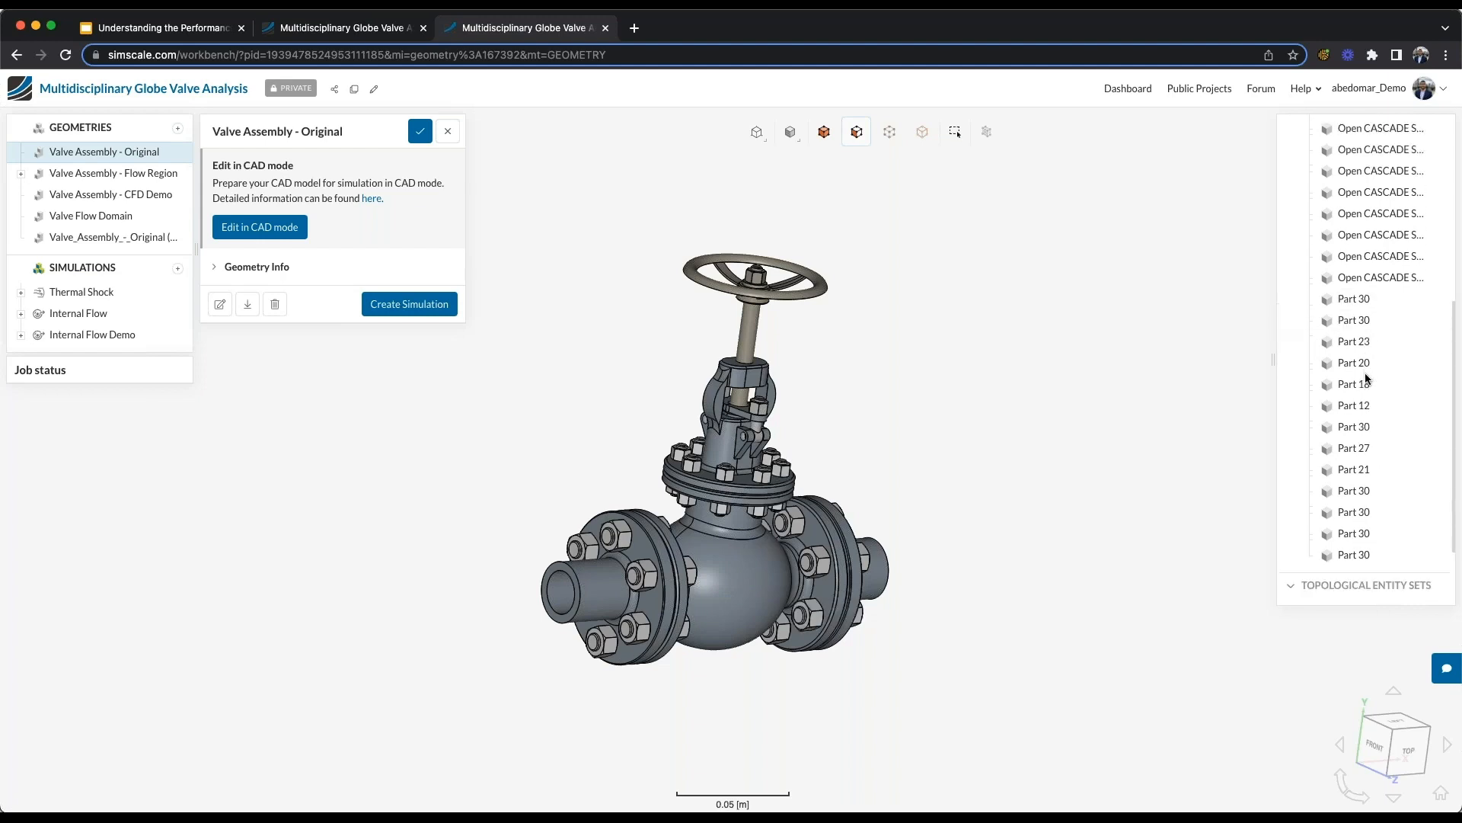
scroll(1357, 374, up, 10)
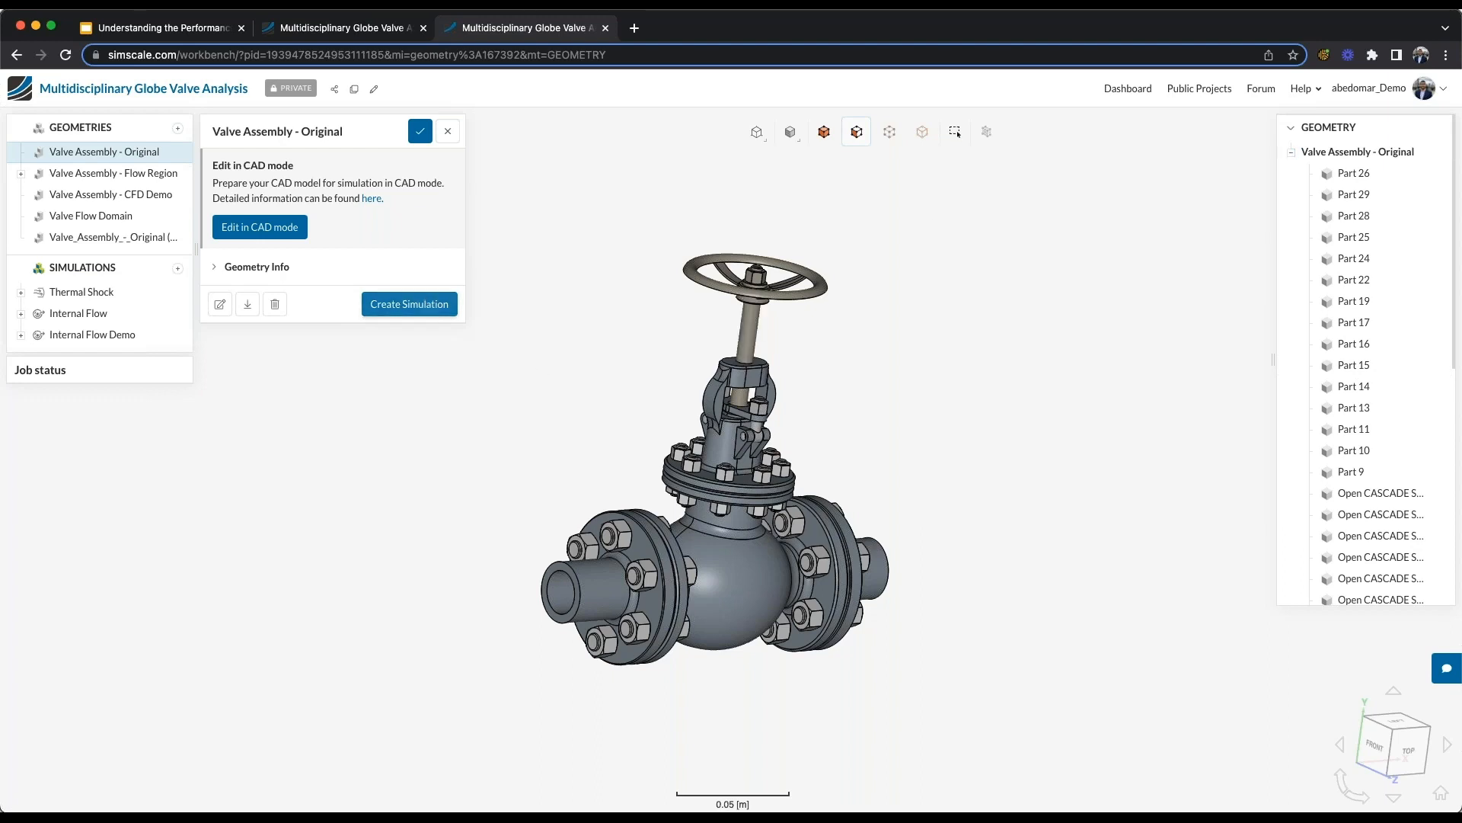
click(409, 303)
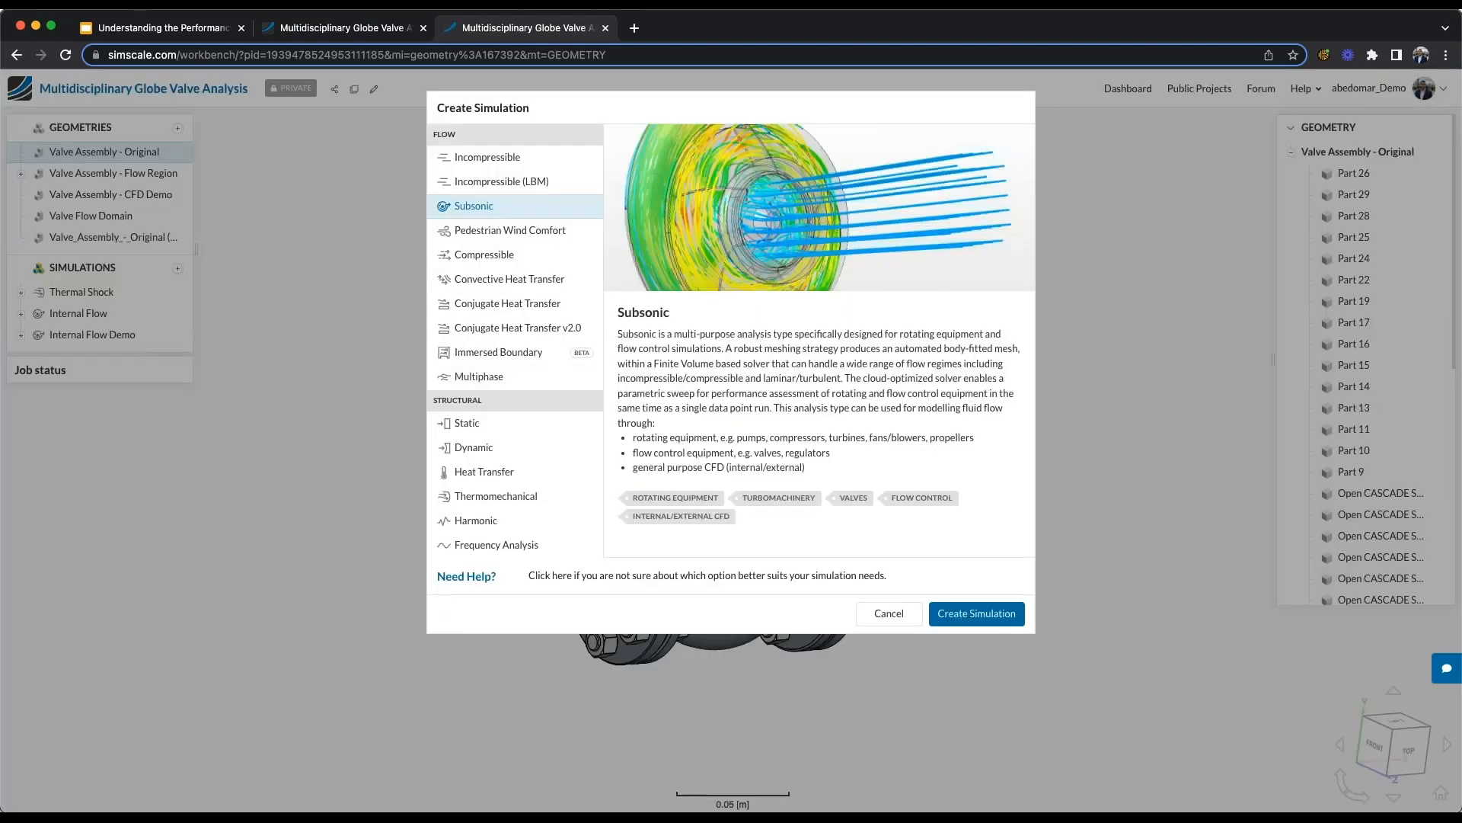
click(495, 418)
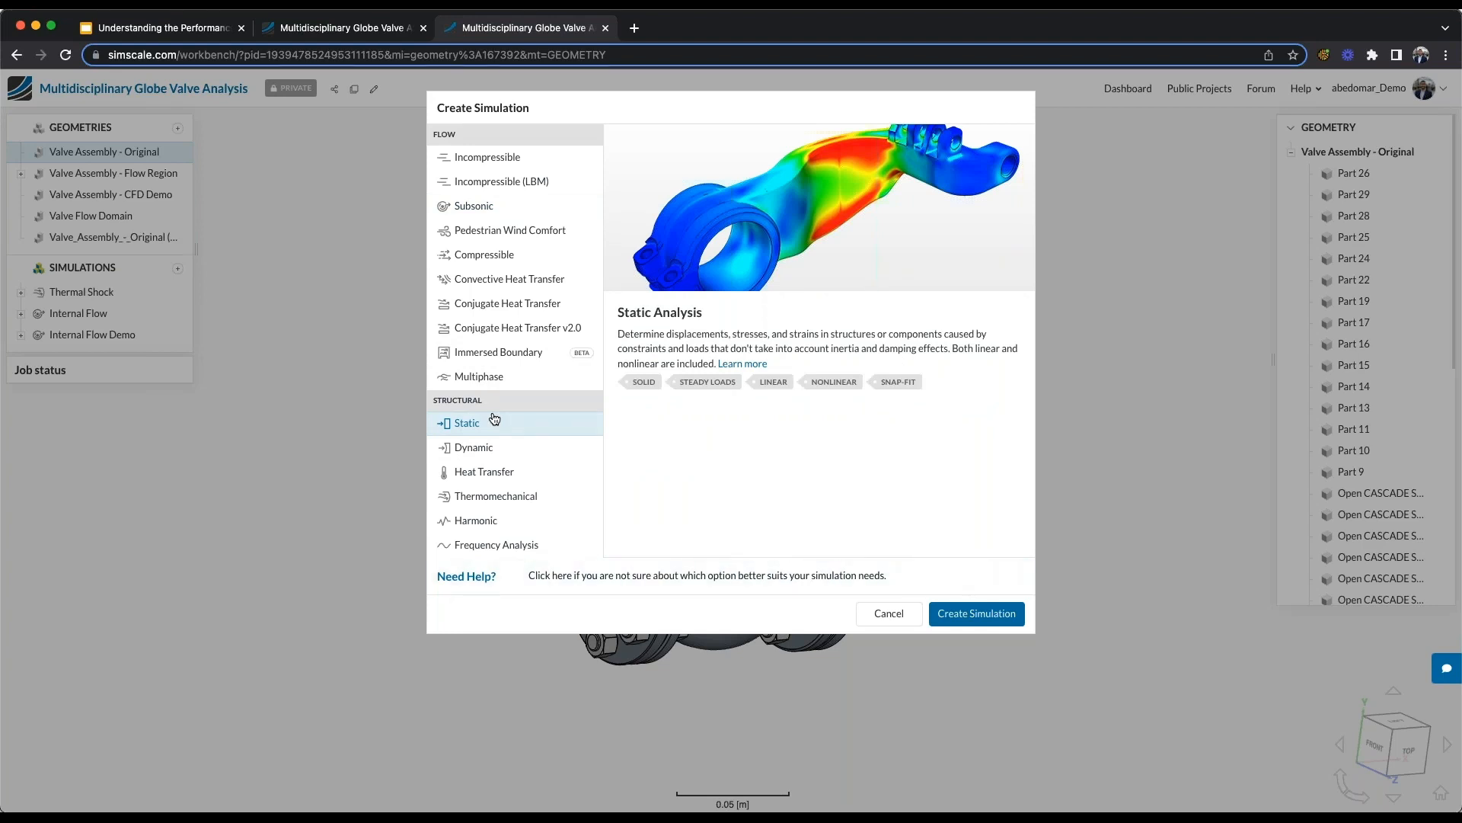
click(462, 447)
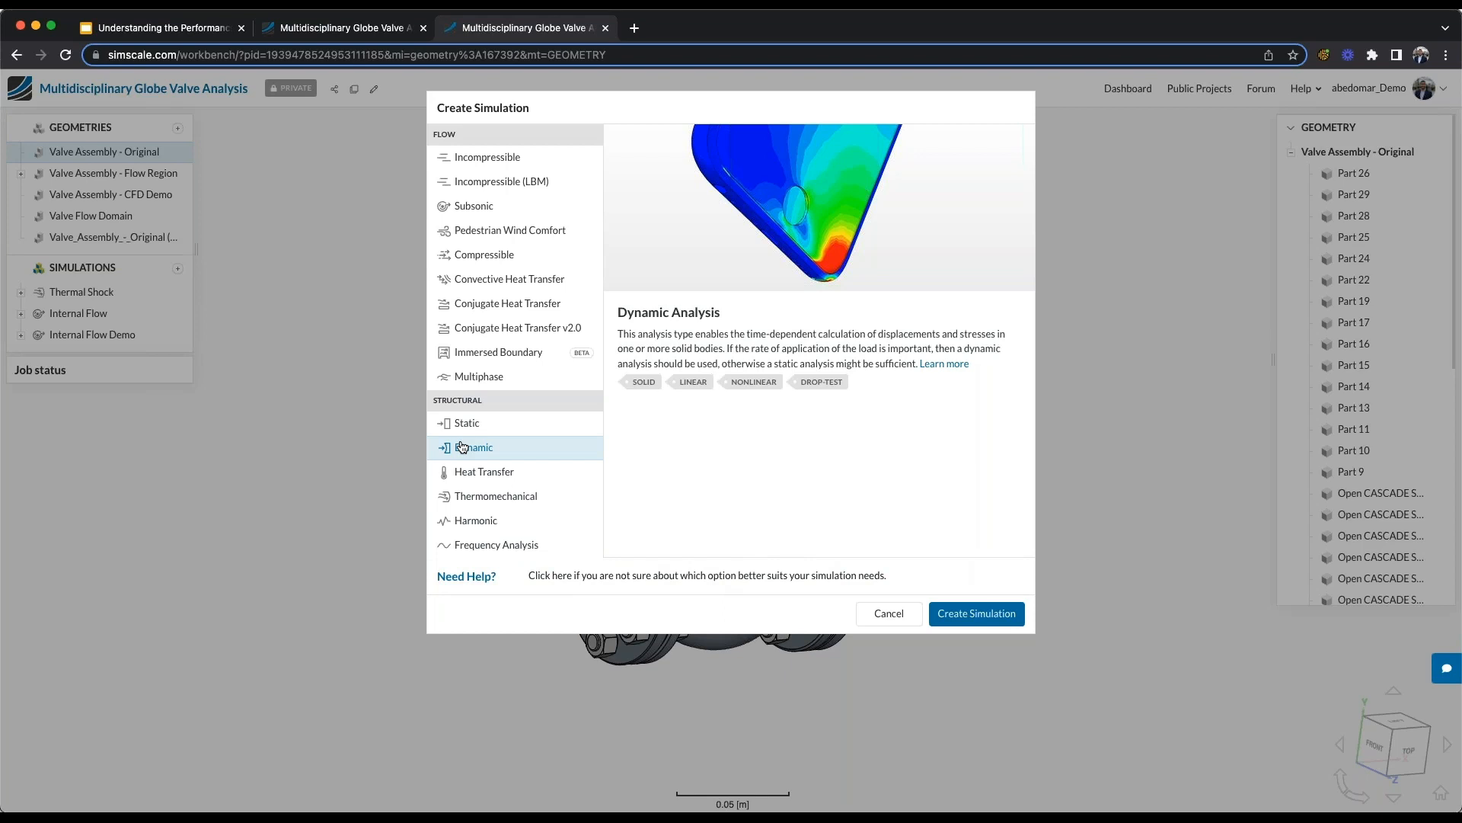
click(471, 502)
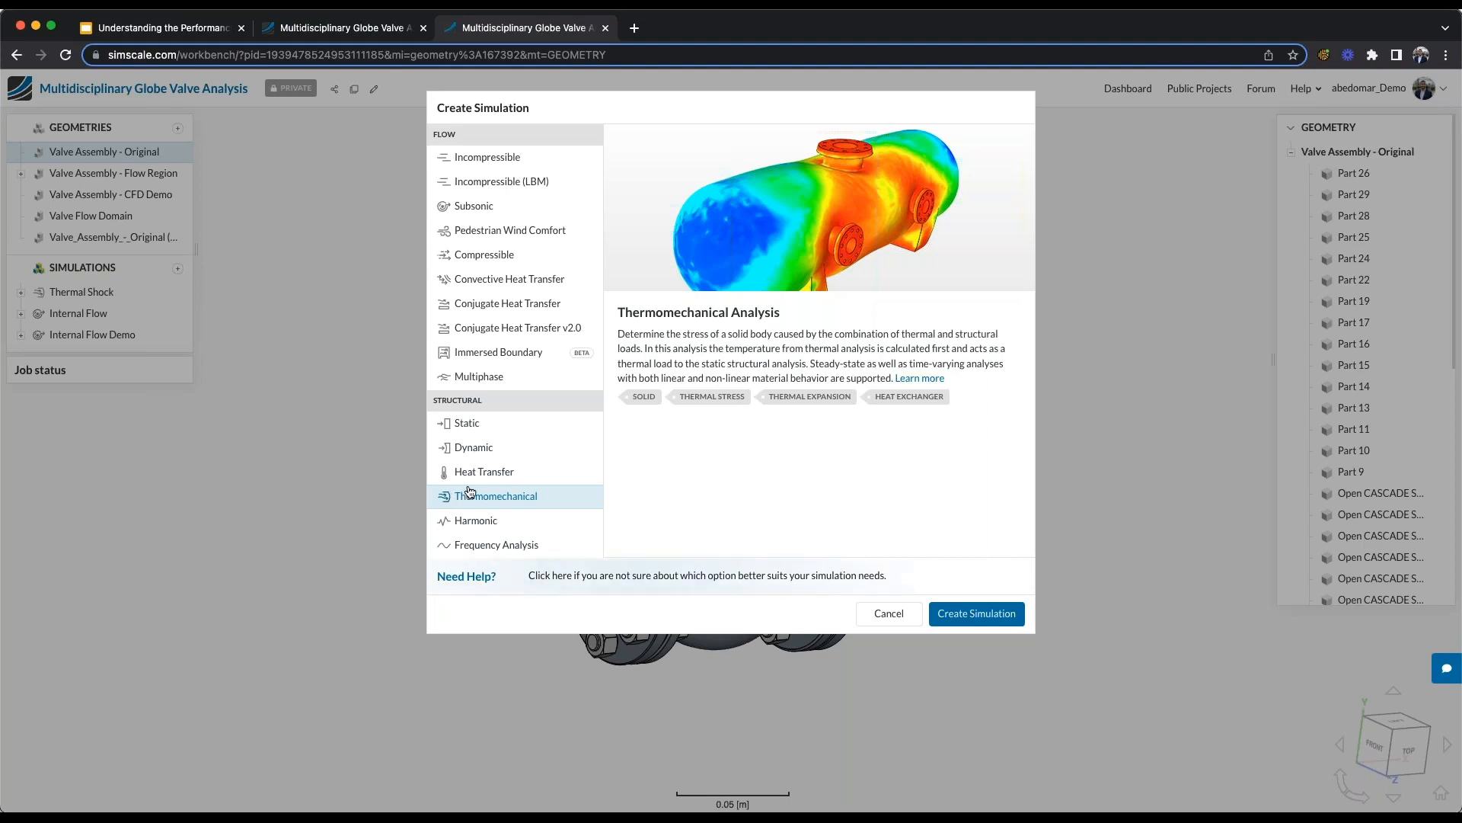
click(958, 617)
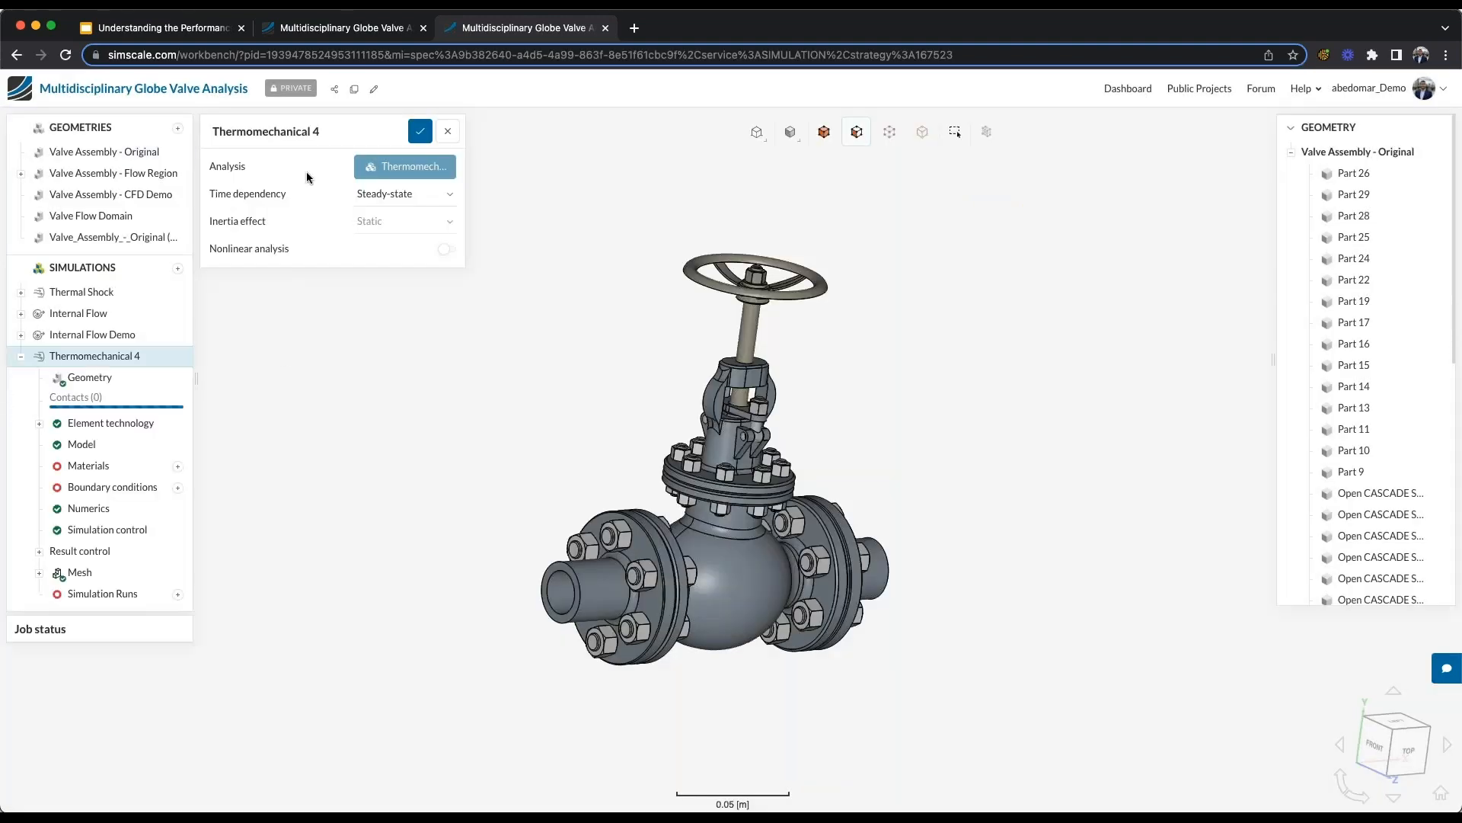
- Rename the new thermomechanical simulation as Thermal Shock Demo and save its settings
click(317, 132)
click(317, 131)
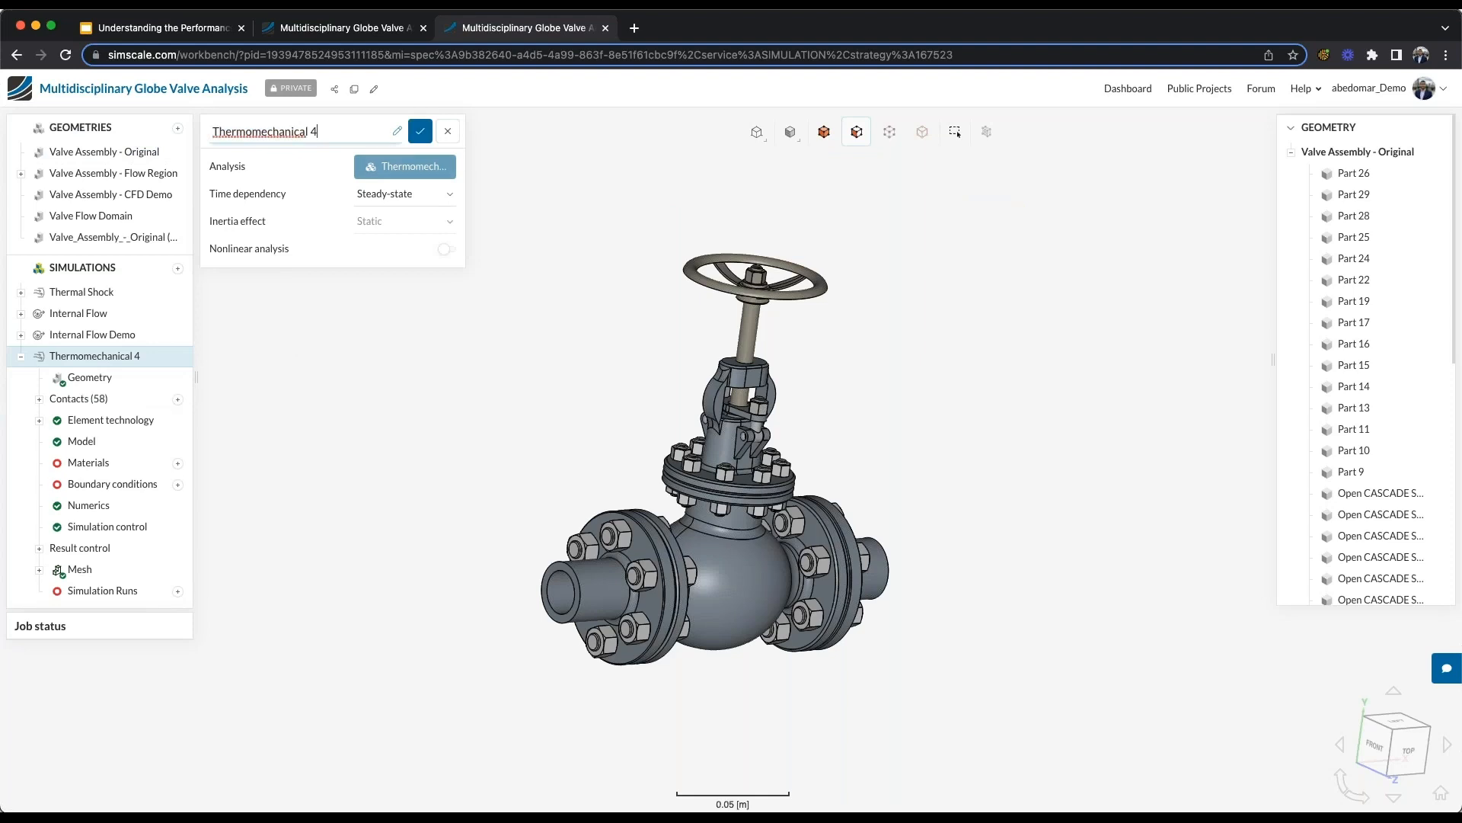
key(super+a)
text(Thermal Shock Demo)
click(419, 132)
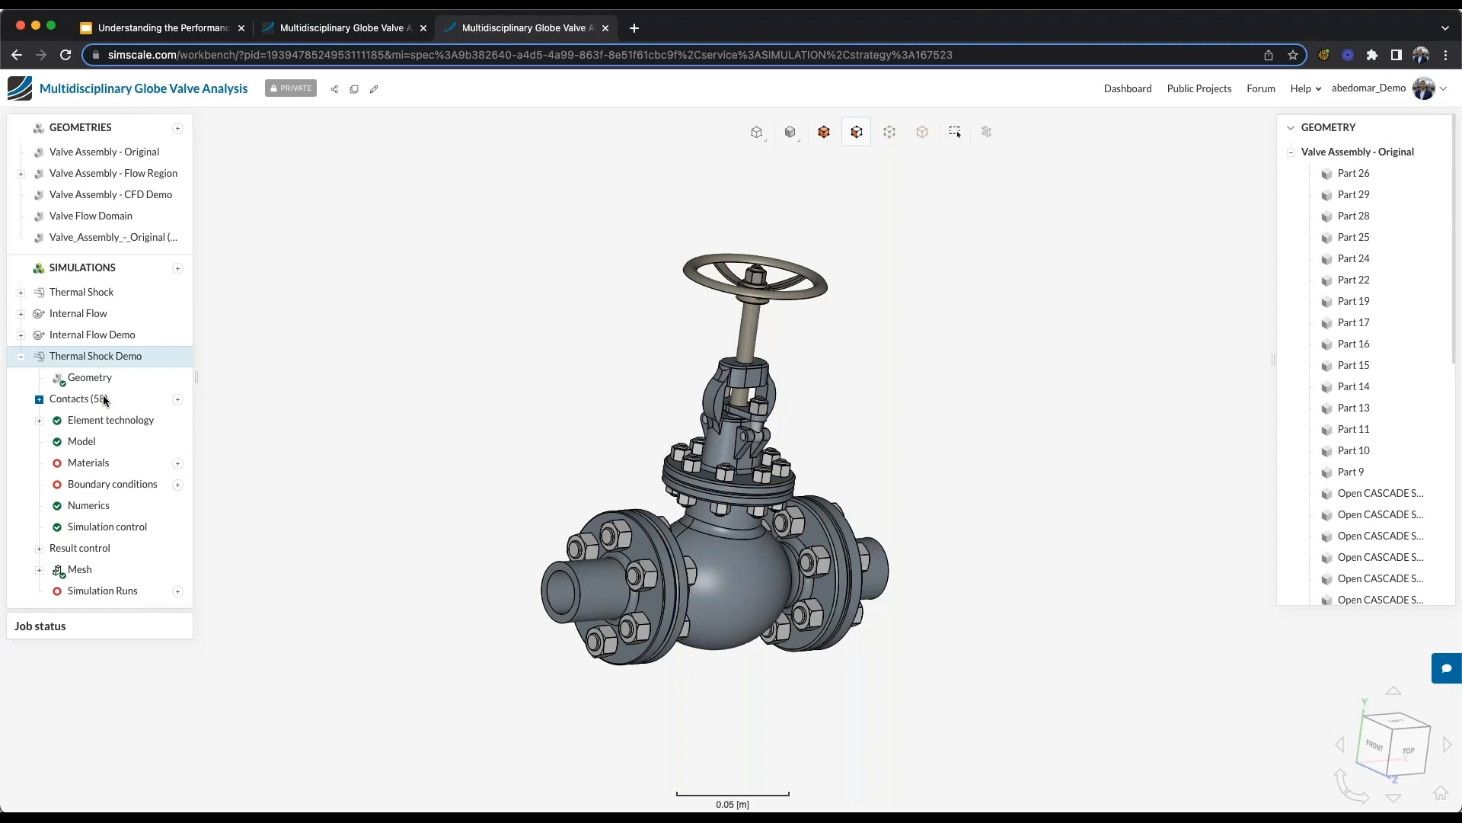
- Review the contacts belonging to the bolted pipe flange (Part 29) and check their connection settings
click(38, 399)
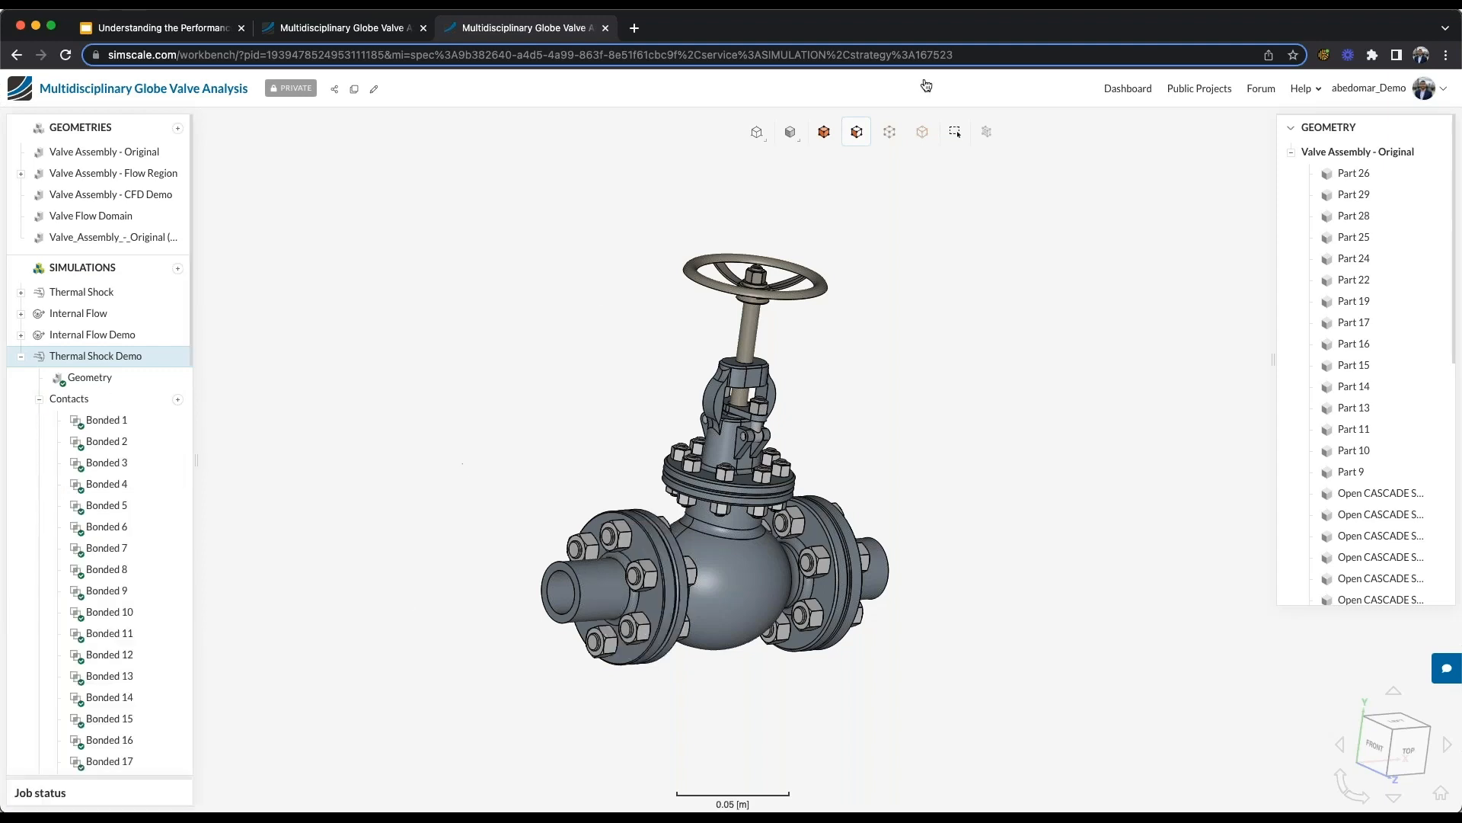
click(821, 135)
scroll(464, 343, up, 3)
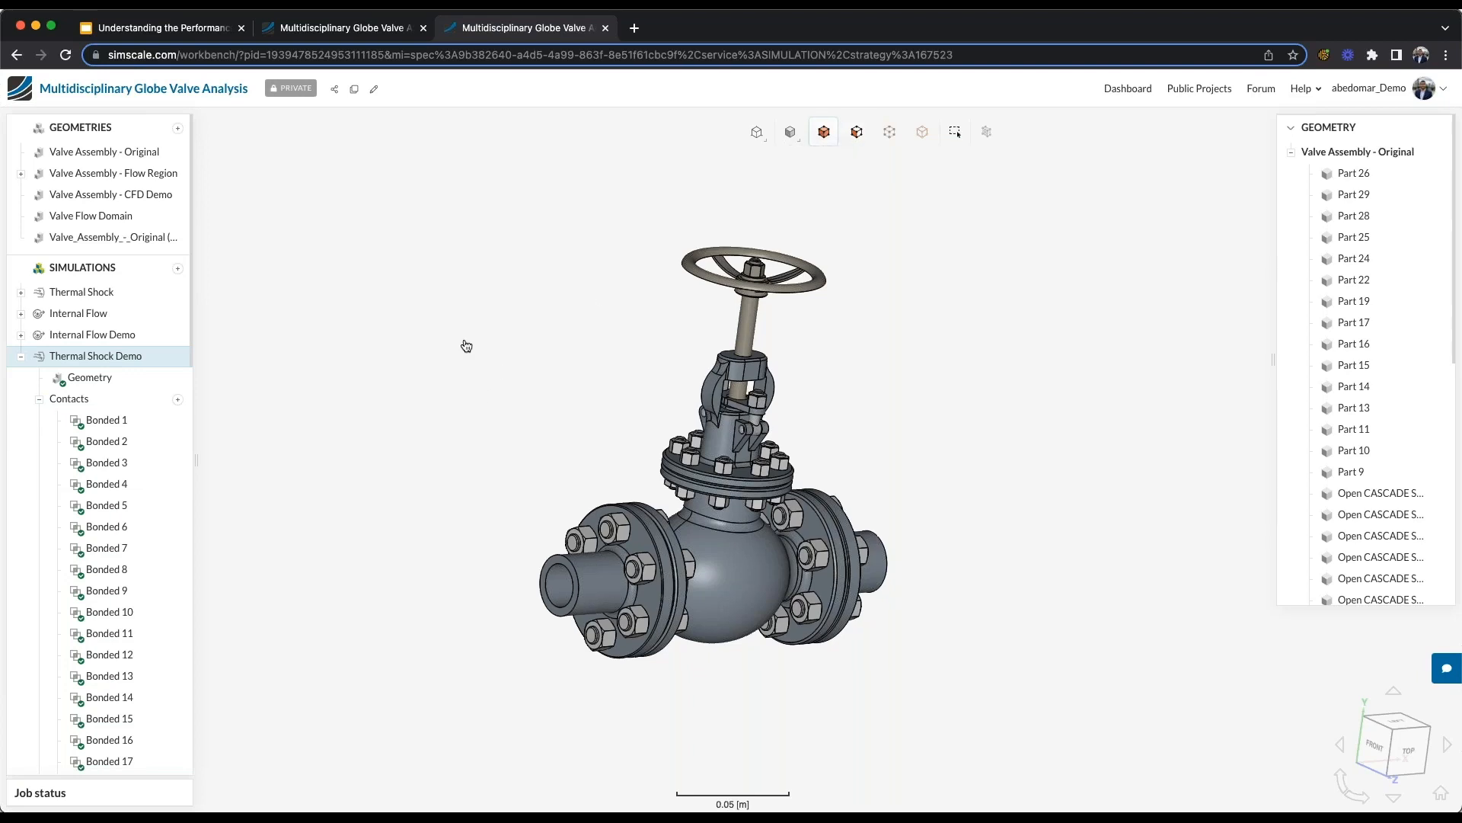
click(618, 455)
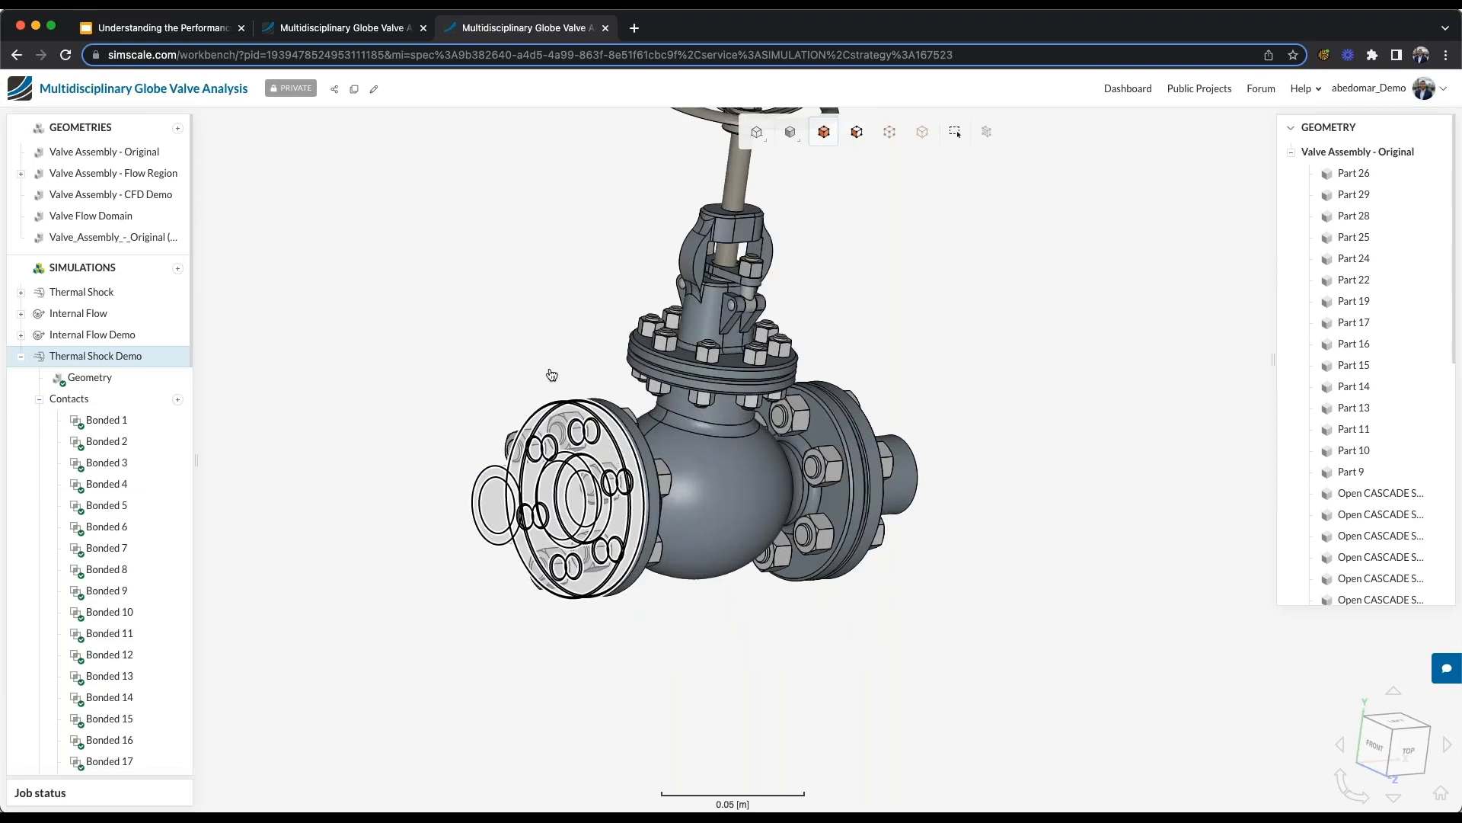
right_click(601, 436)
click(685, 601)
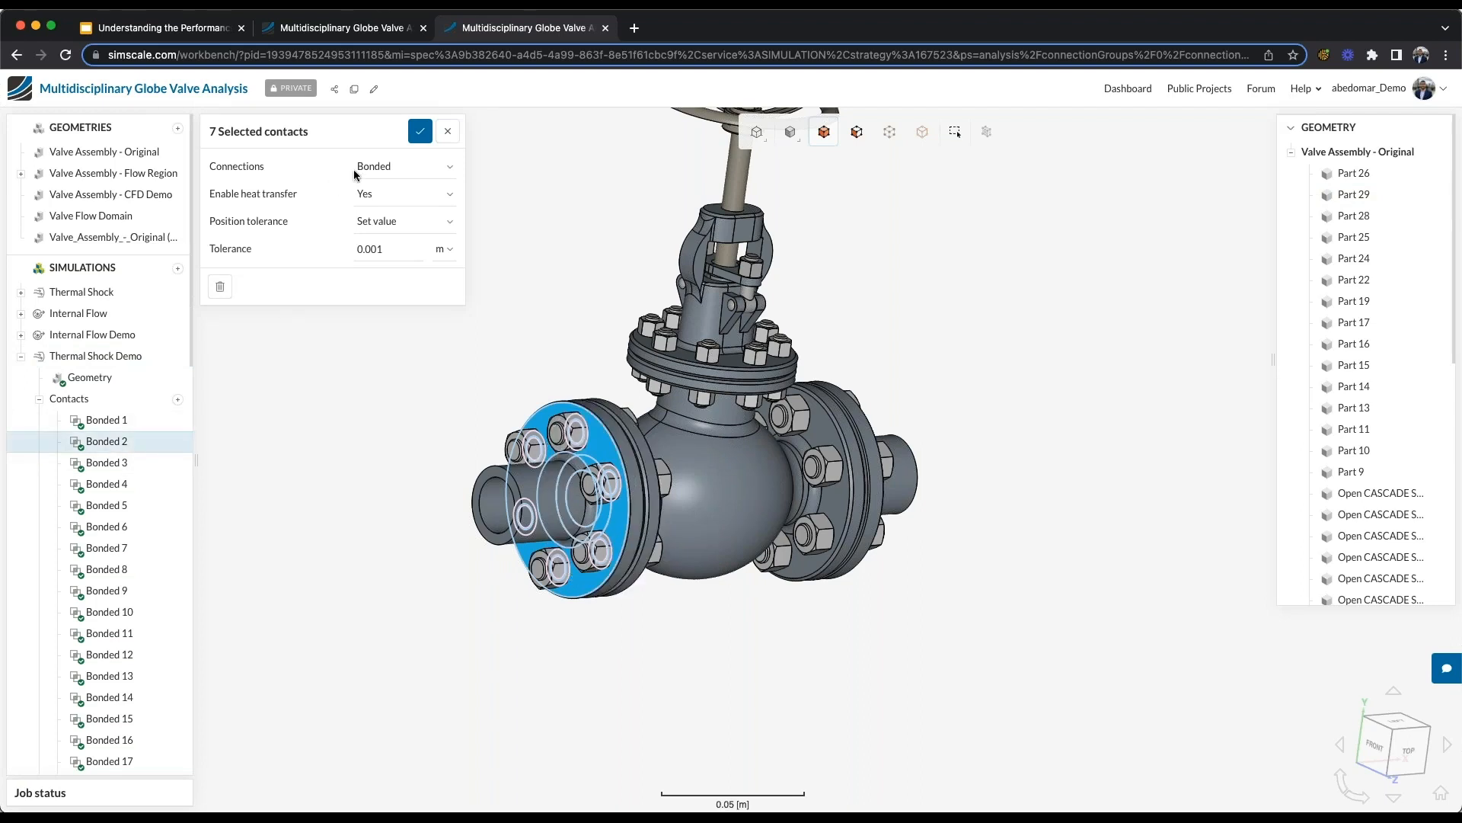
click(415, 134)
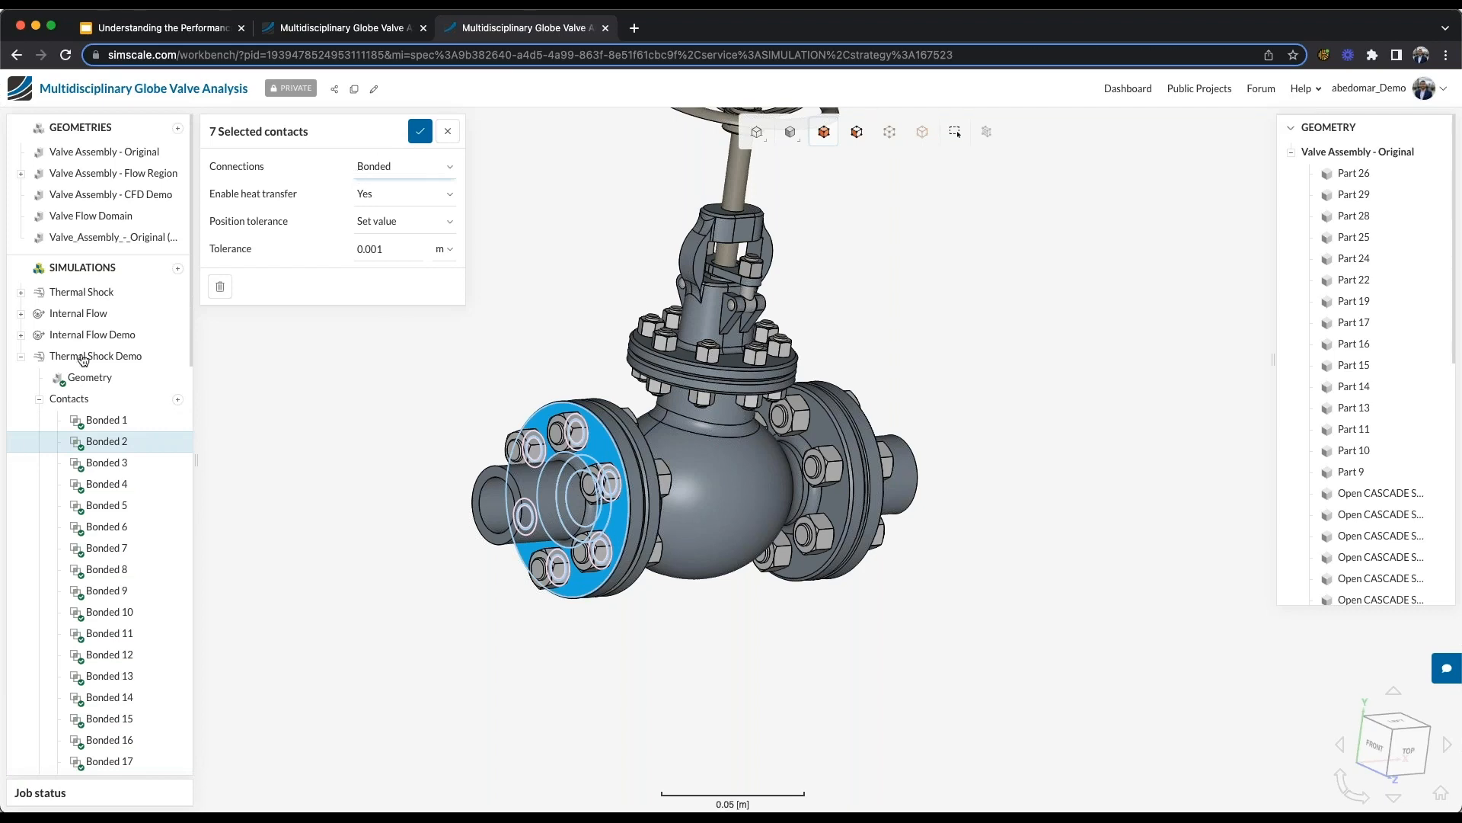
click(39, 400)
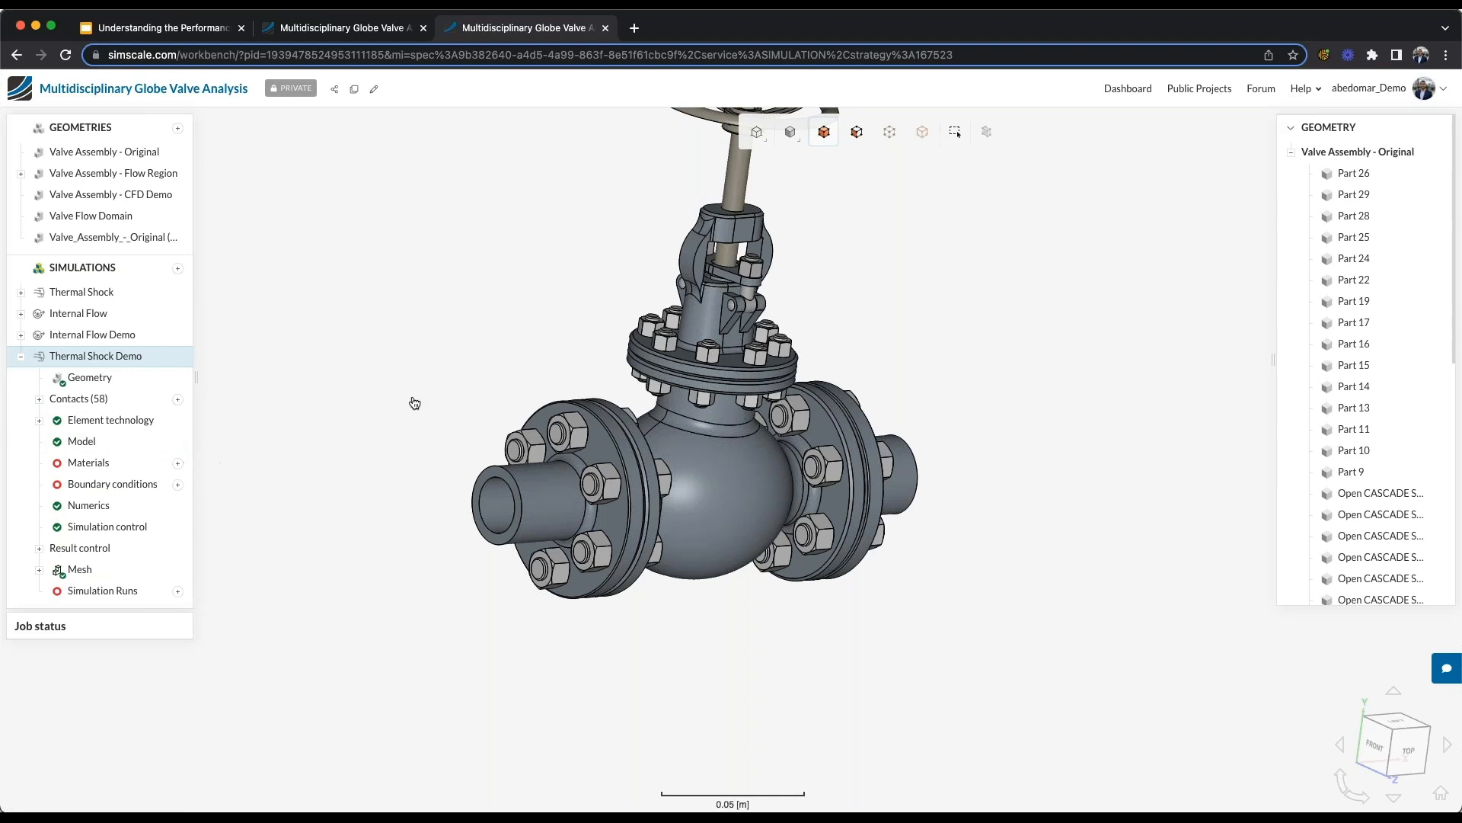
- Add Aluminium from the default material library to the Thermal Shock Demo simulation
scroll(421, 379, down, 3)
right_drag(452, 349, 451, 450)
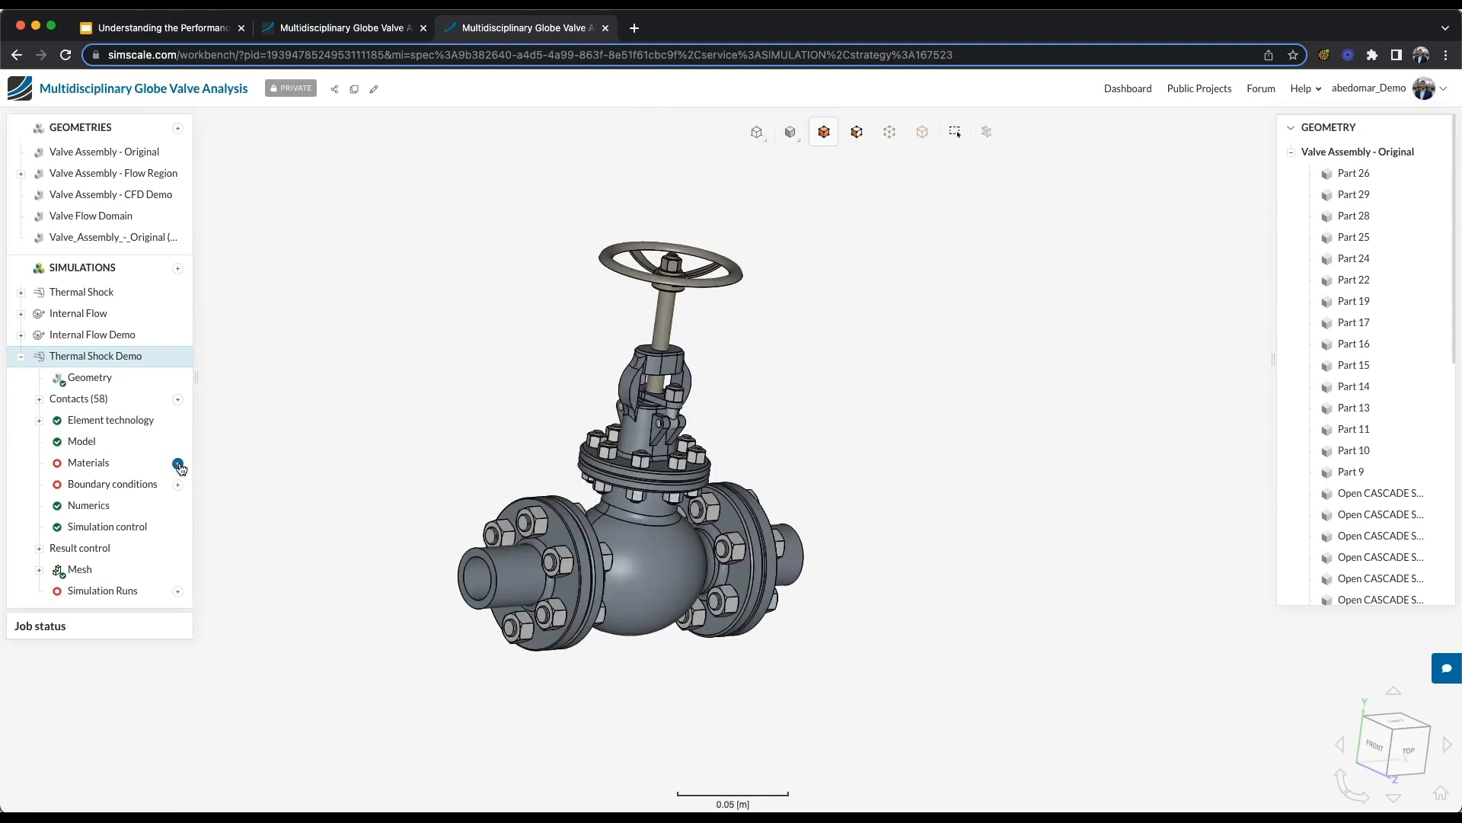
click(177, 464)
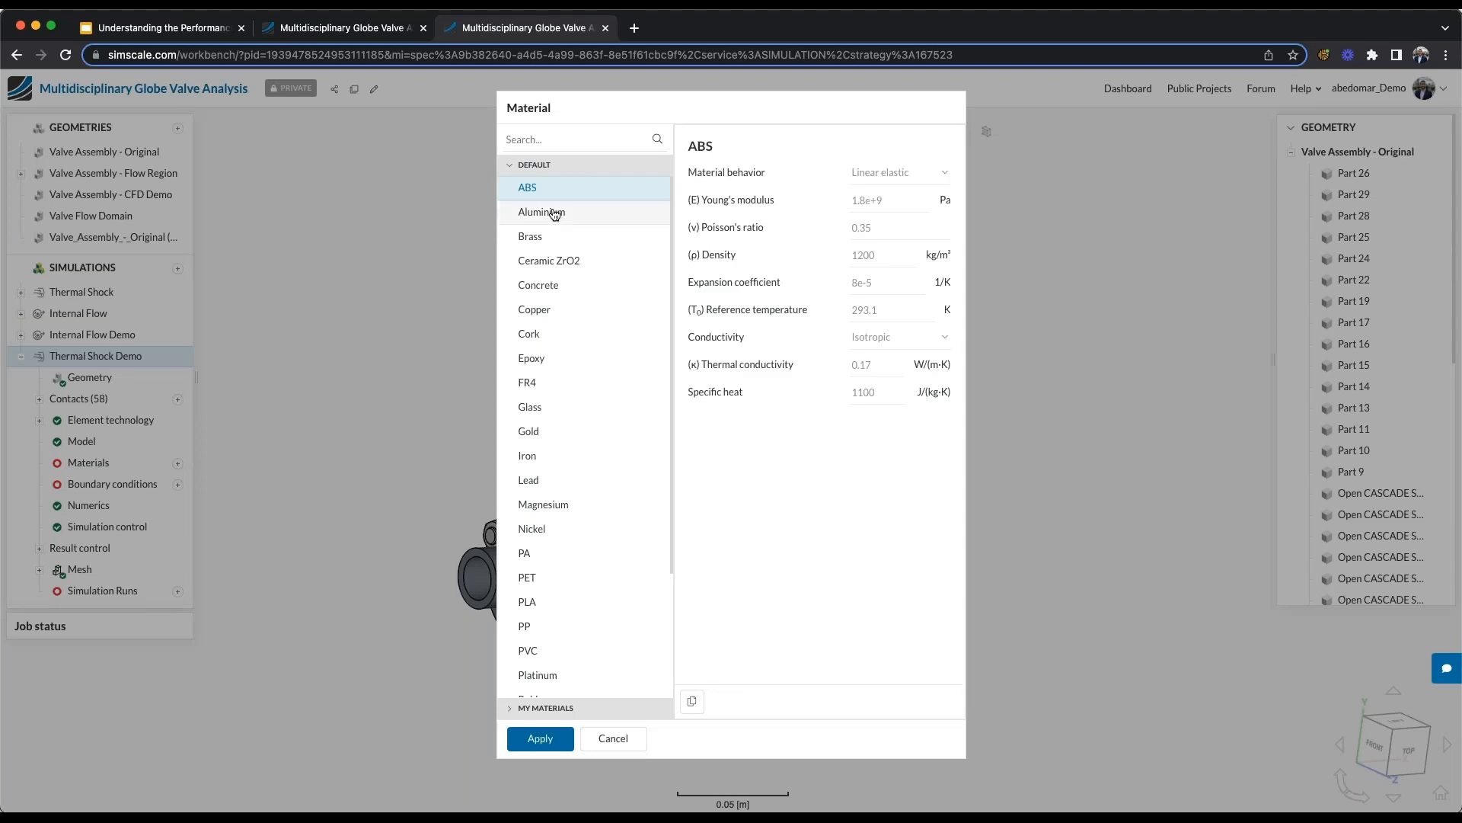
click(568, 213)
click(540, 739)
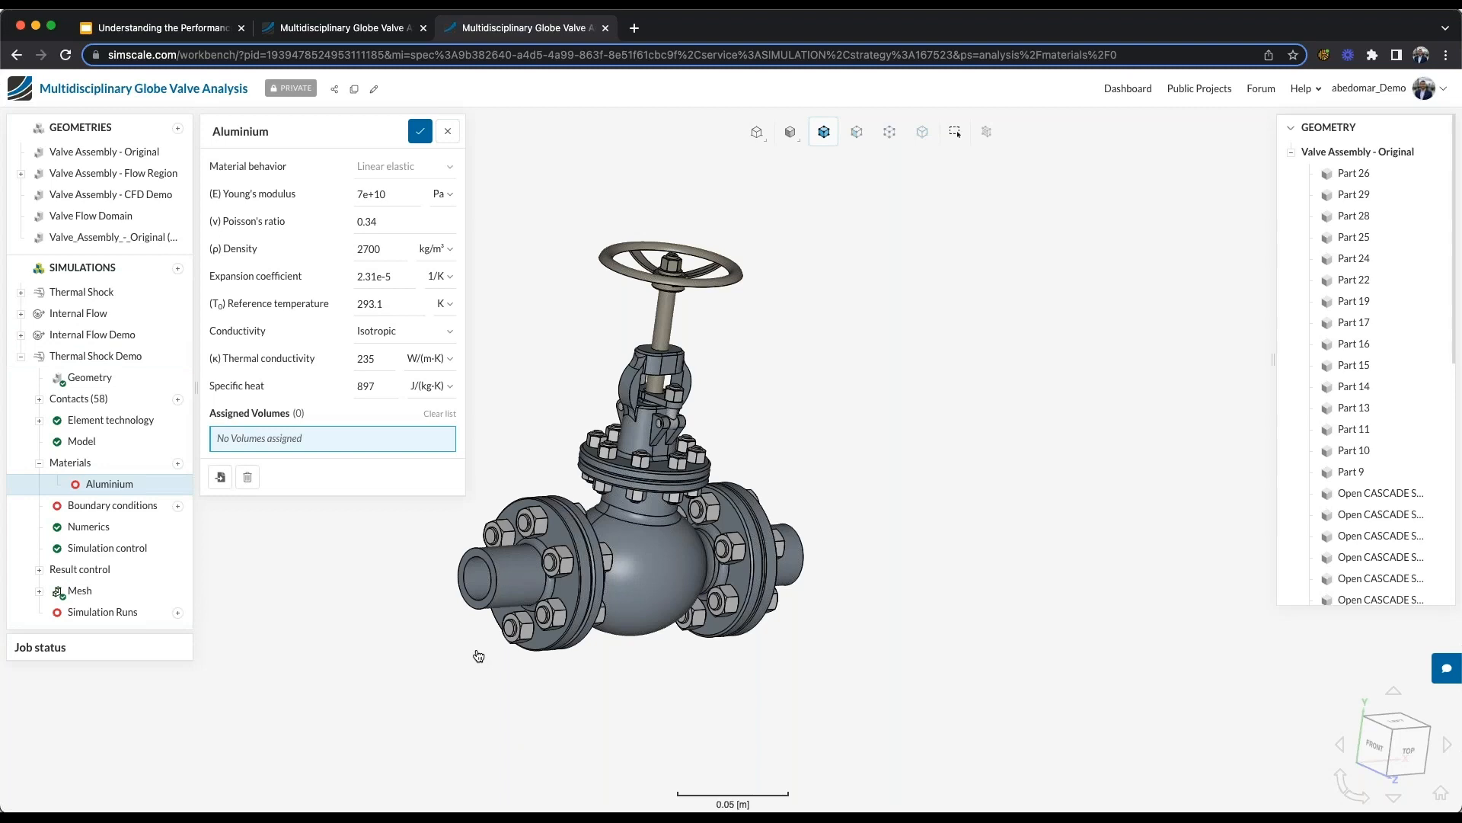
- Assign the Aluminium material to all volumes of the valve assembly with a box selection and save it
right_drag(391, 562, 445, 579)
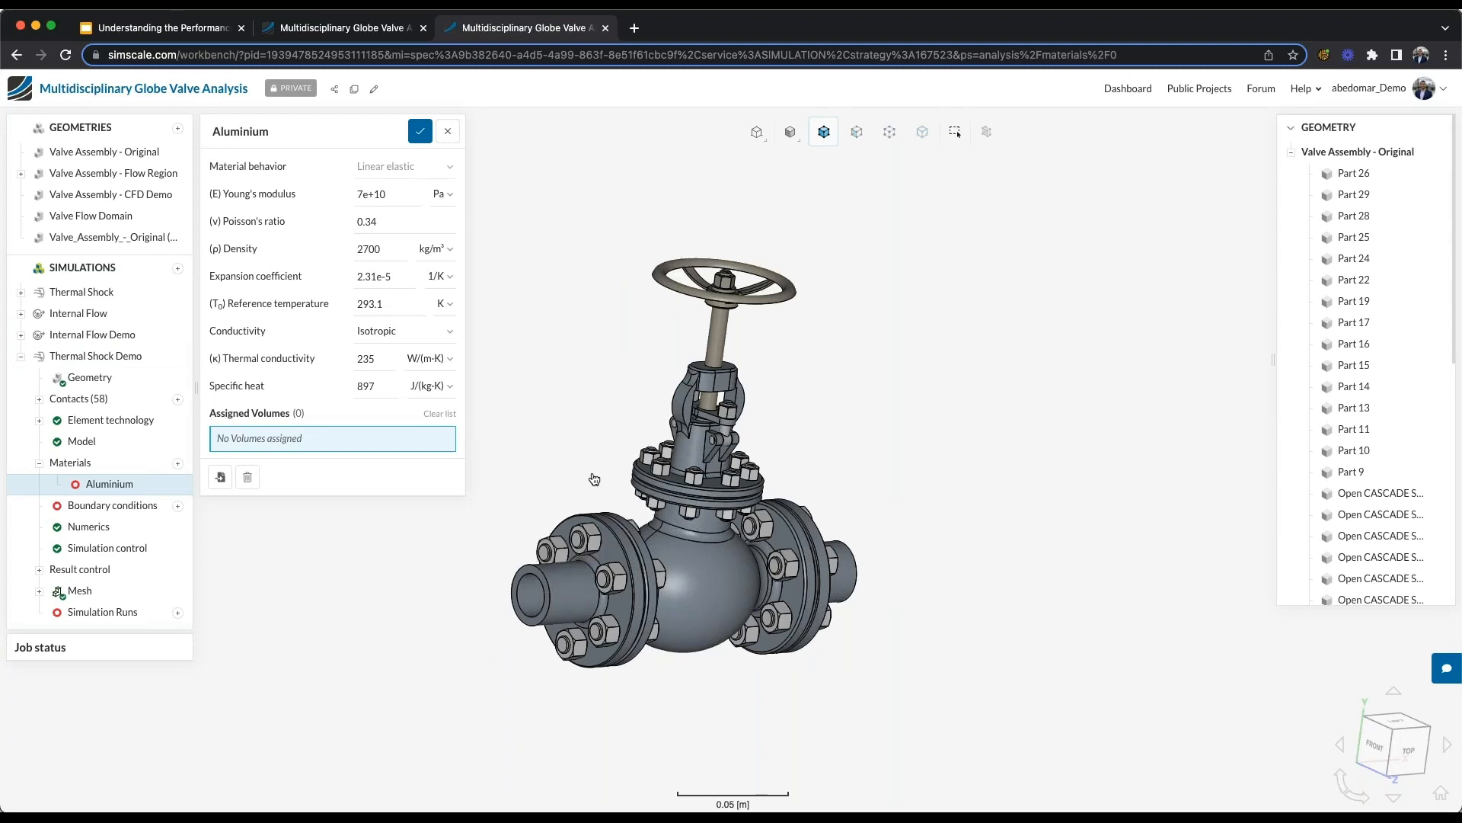
click(955, 131)
drag(481, 217, 961, 708)
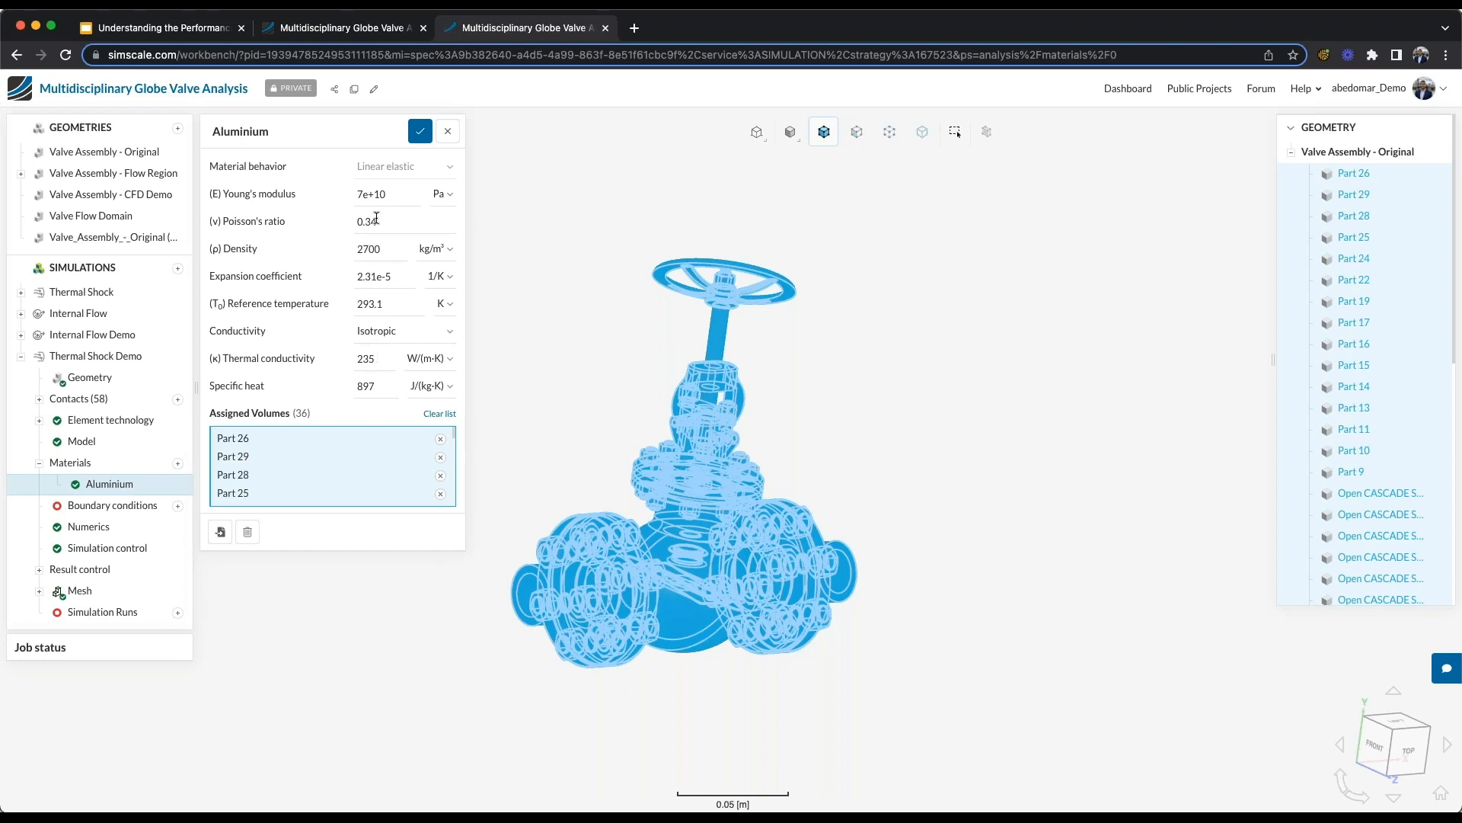
click(287, 136)
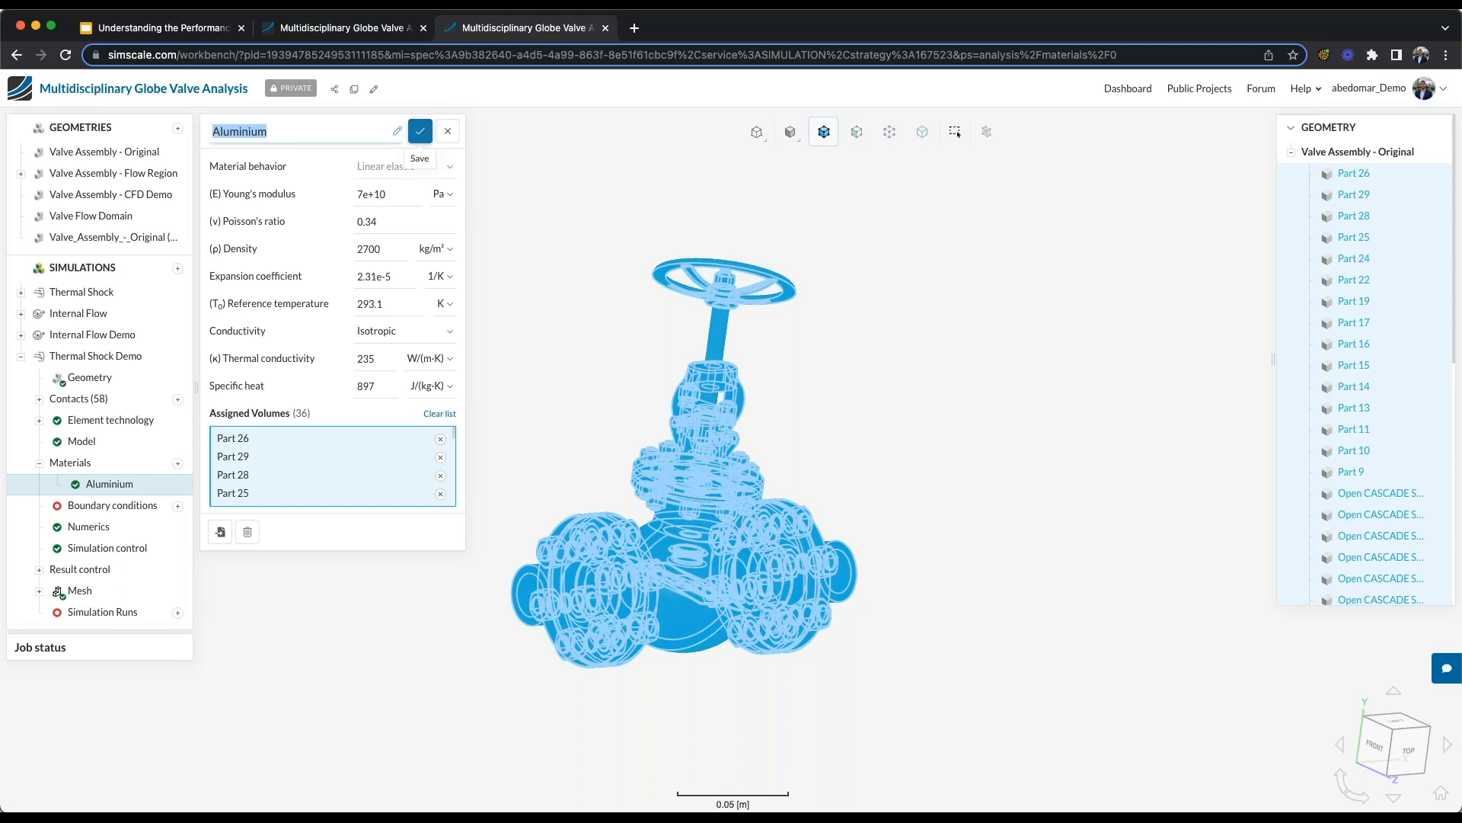
click(420, 131)
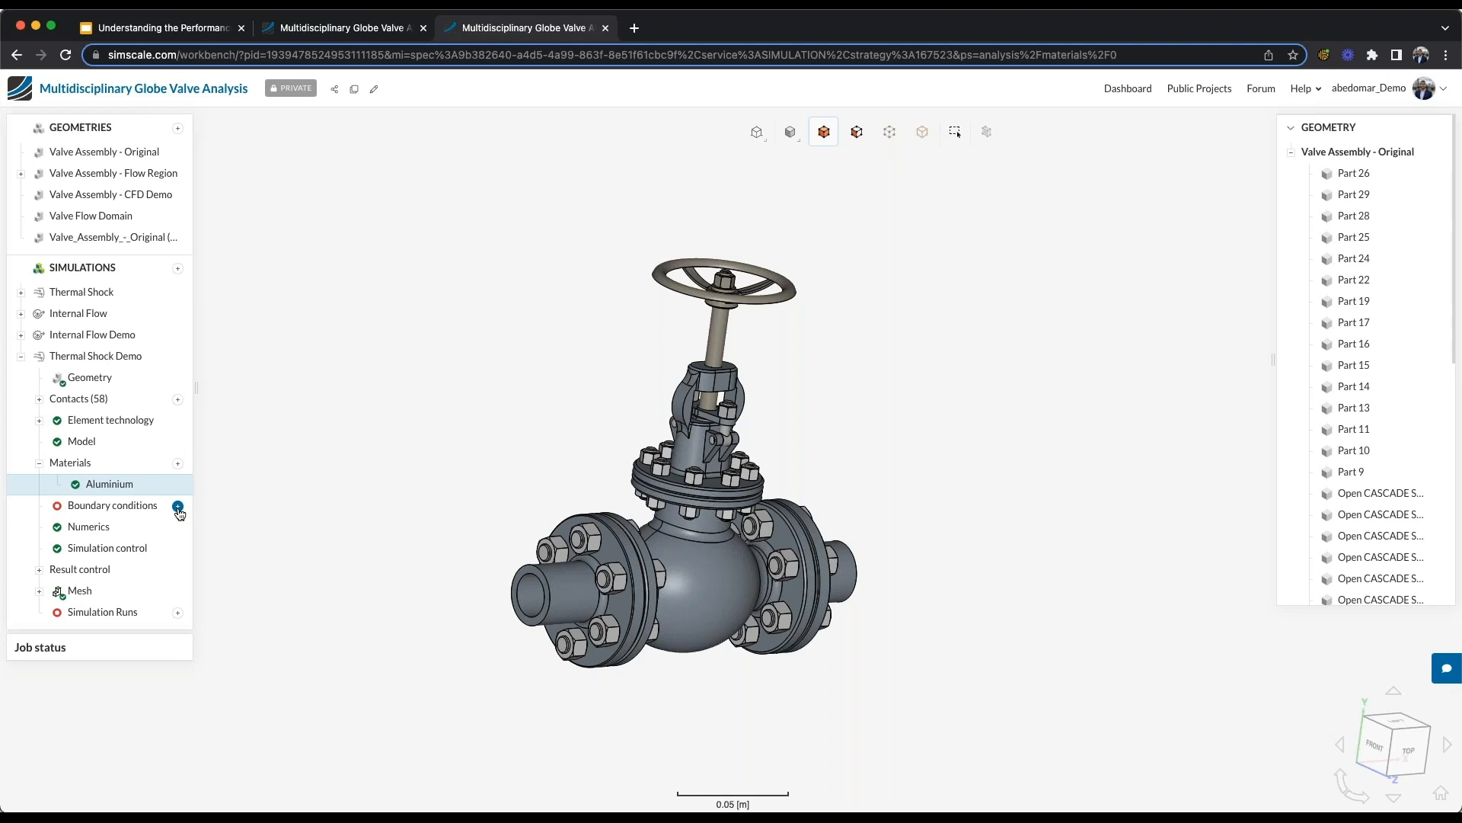
- Add a Pressure boundary condition of 6e+7 Pa and assign it to the Internal faces set
click(178, 507)
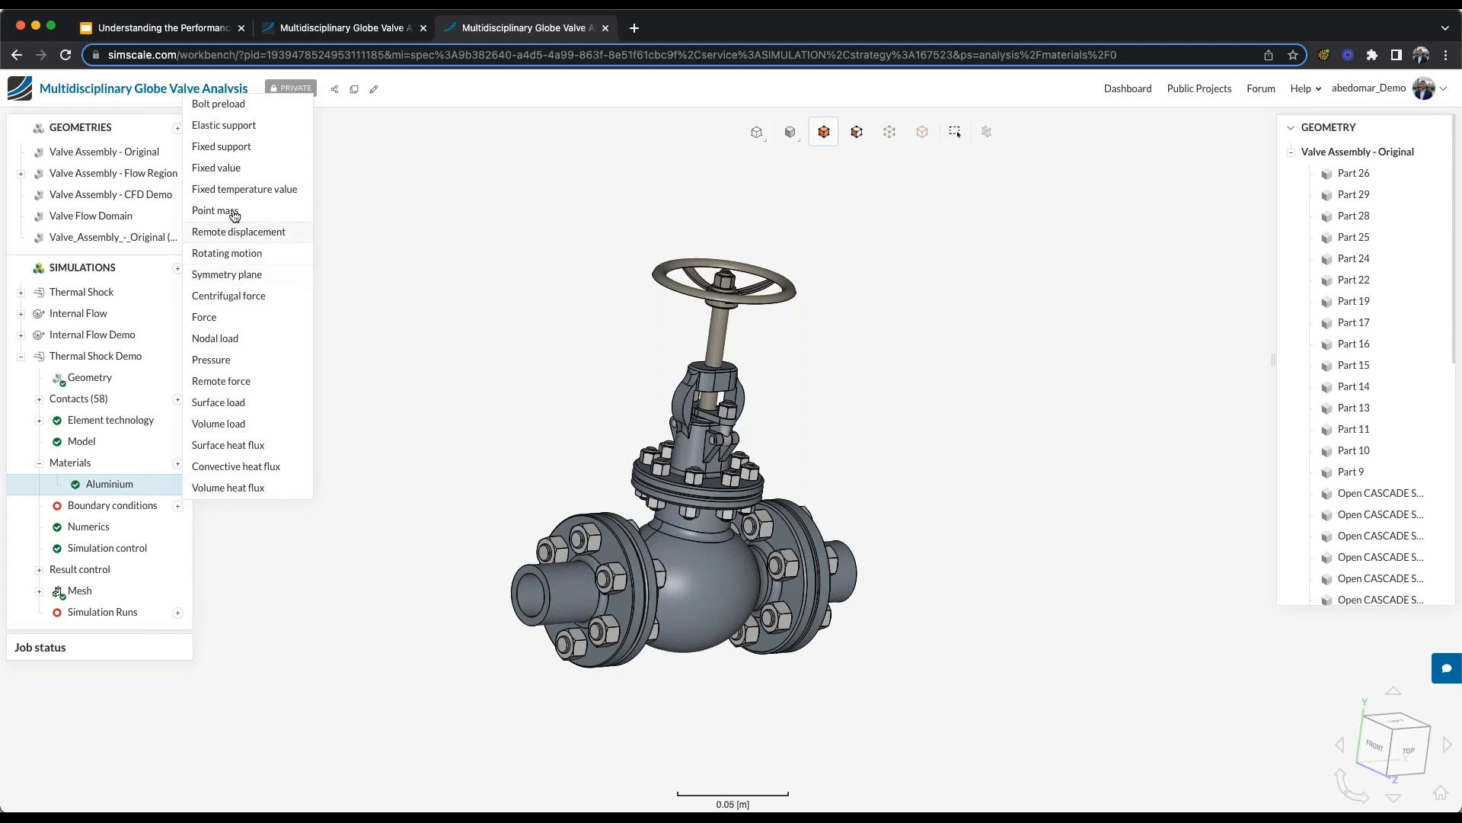
click(227, 360)
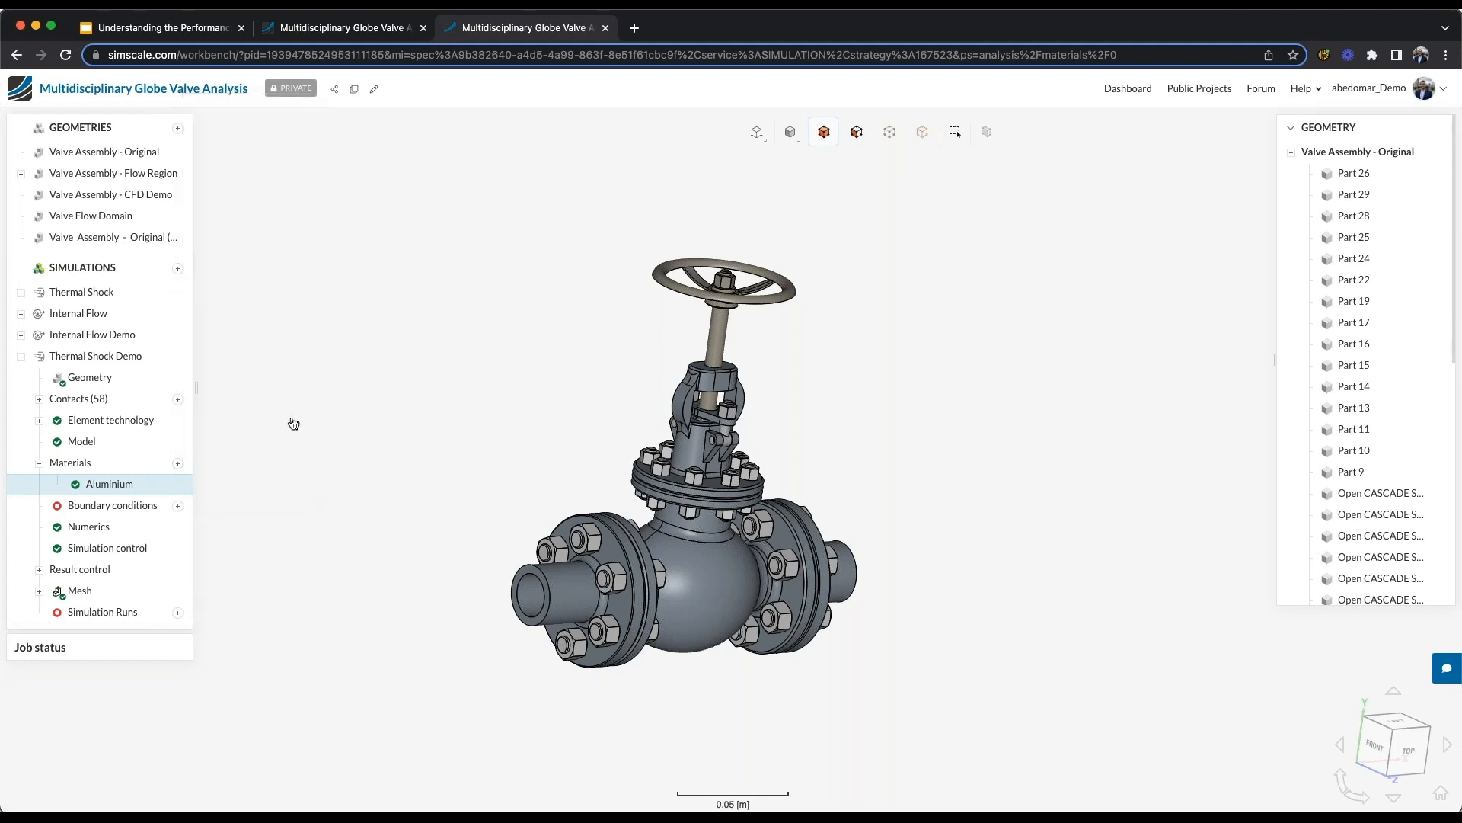
double_click(398, 224)
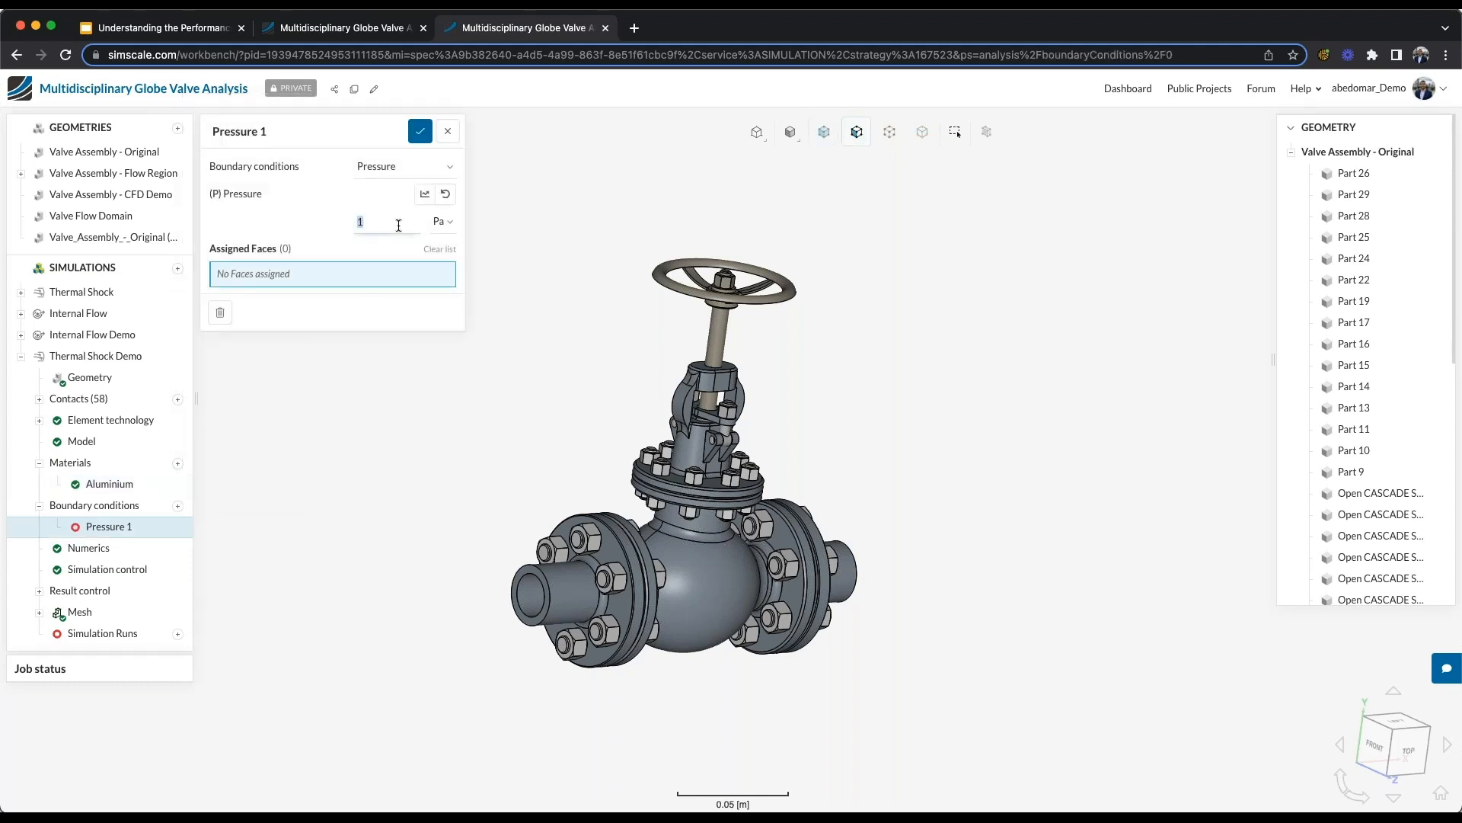
click(1291, 153)
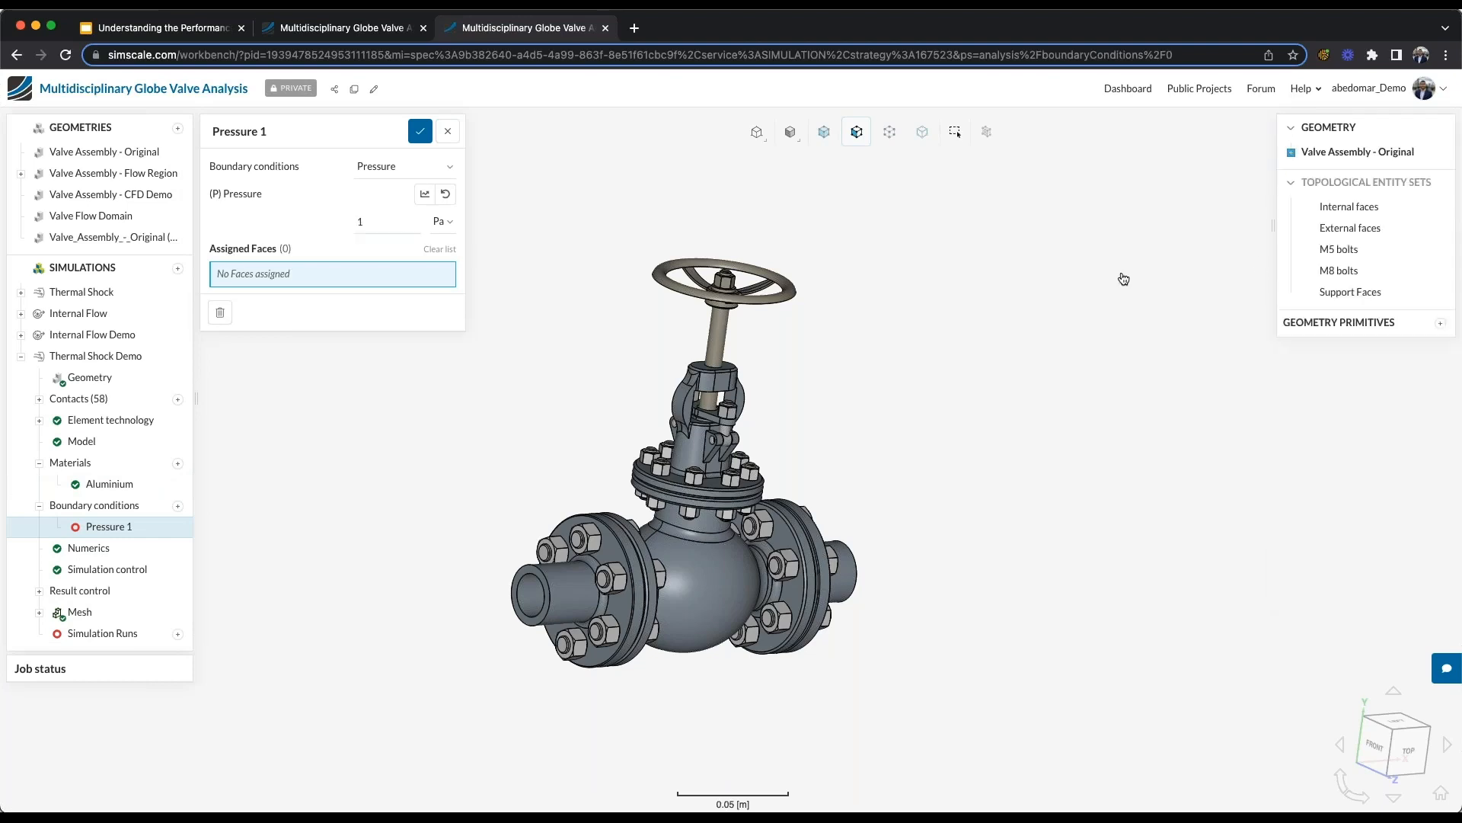
click(393, 223)
text(6000000)
double_click(371, 219)
click(388, 221)
click(1354, 212)
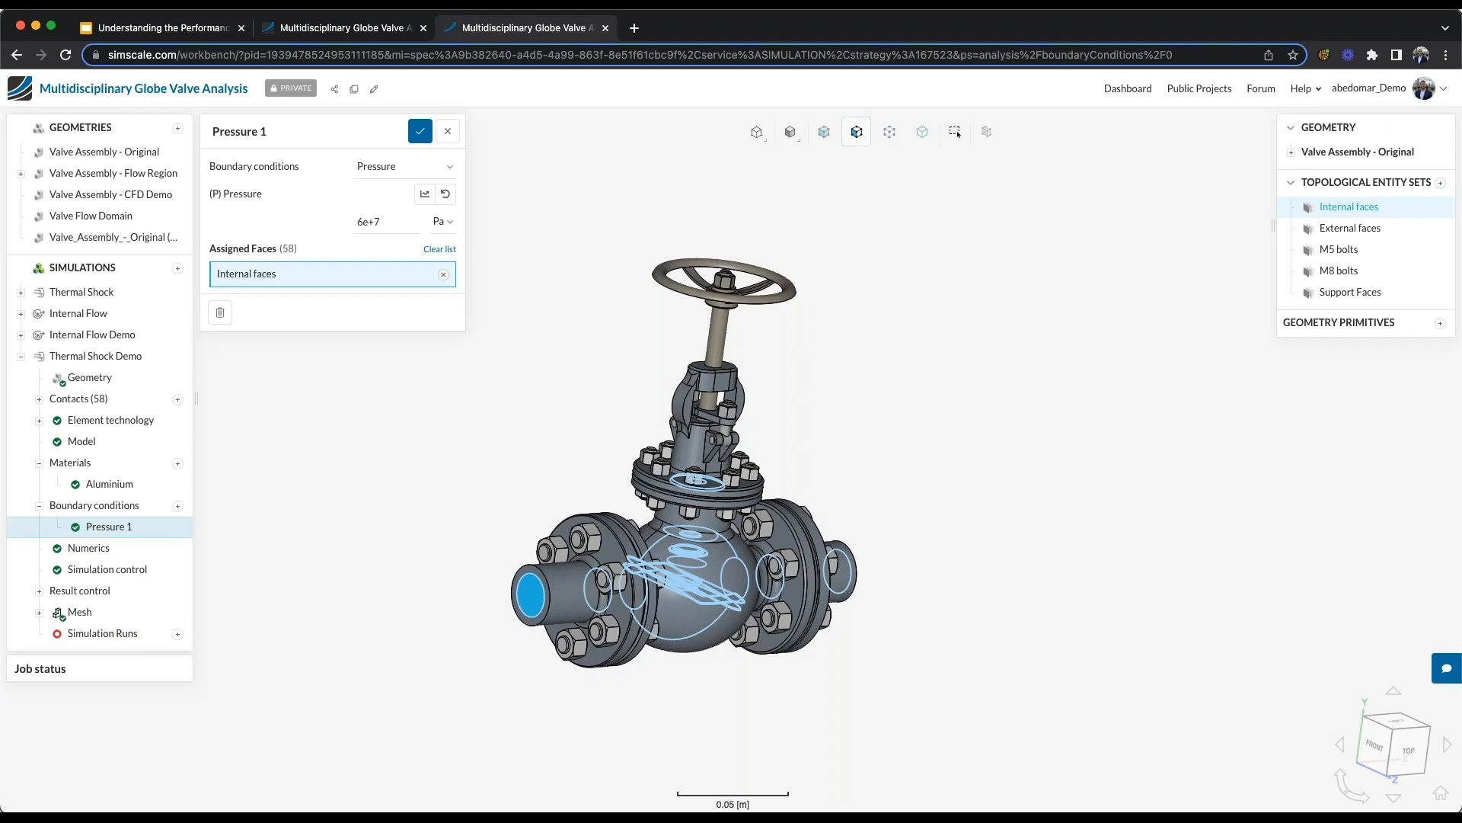
- Switch the pressure value to a table definition with time t as the independent variable
double_click(371, 223)
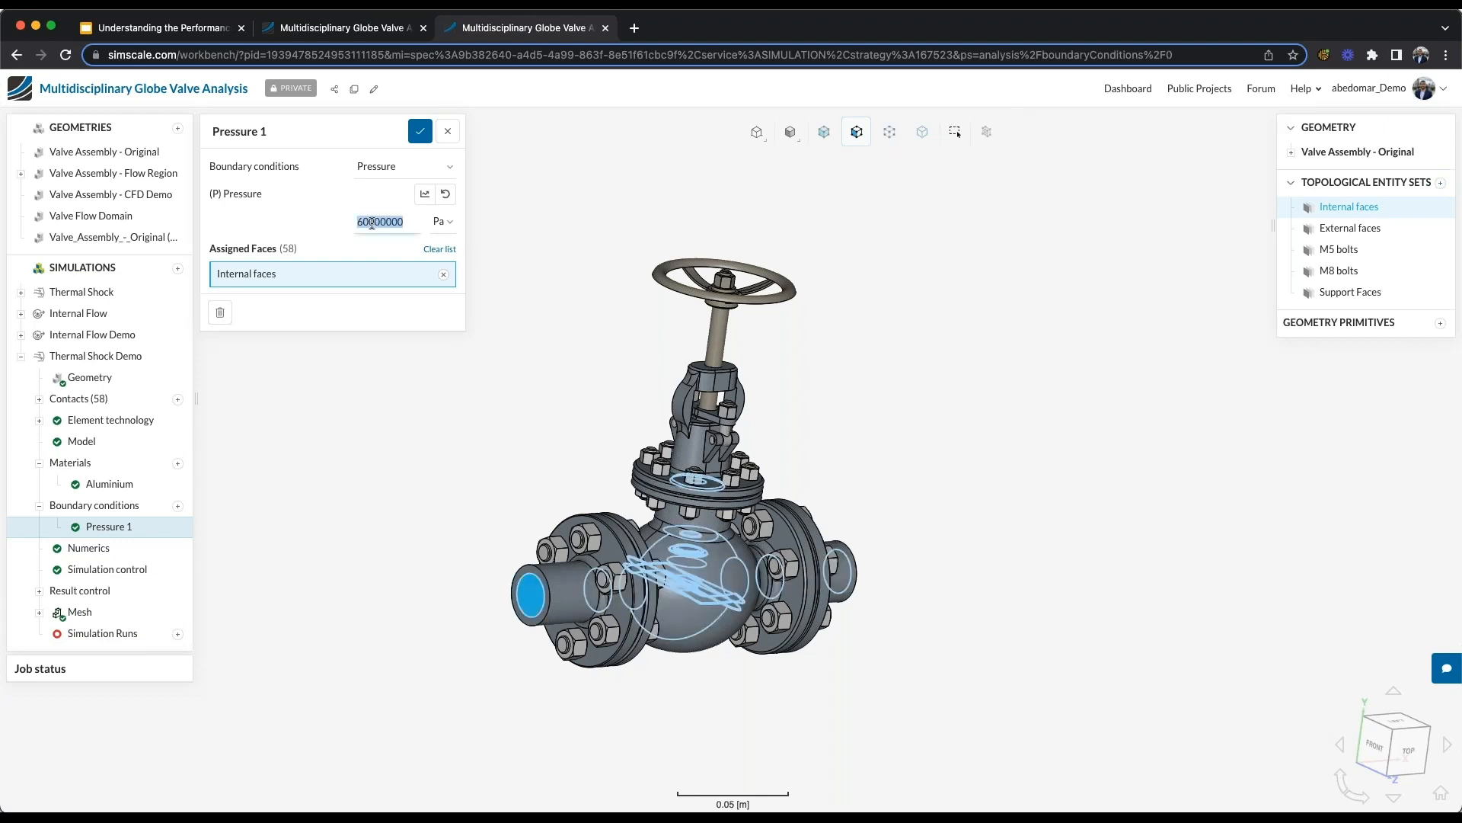
key(Return)
click(425, 194)
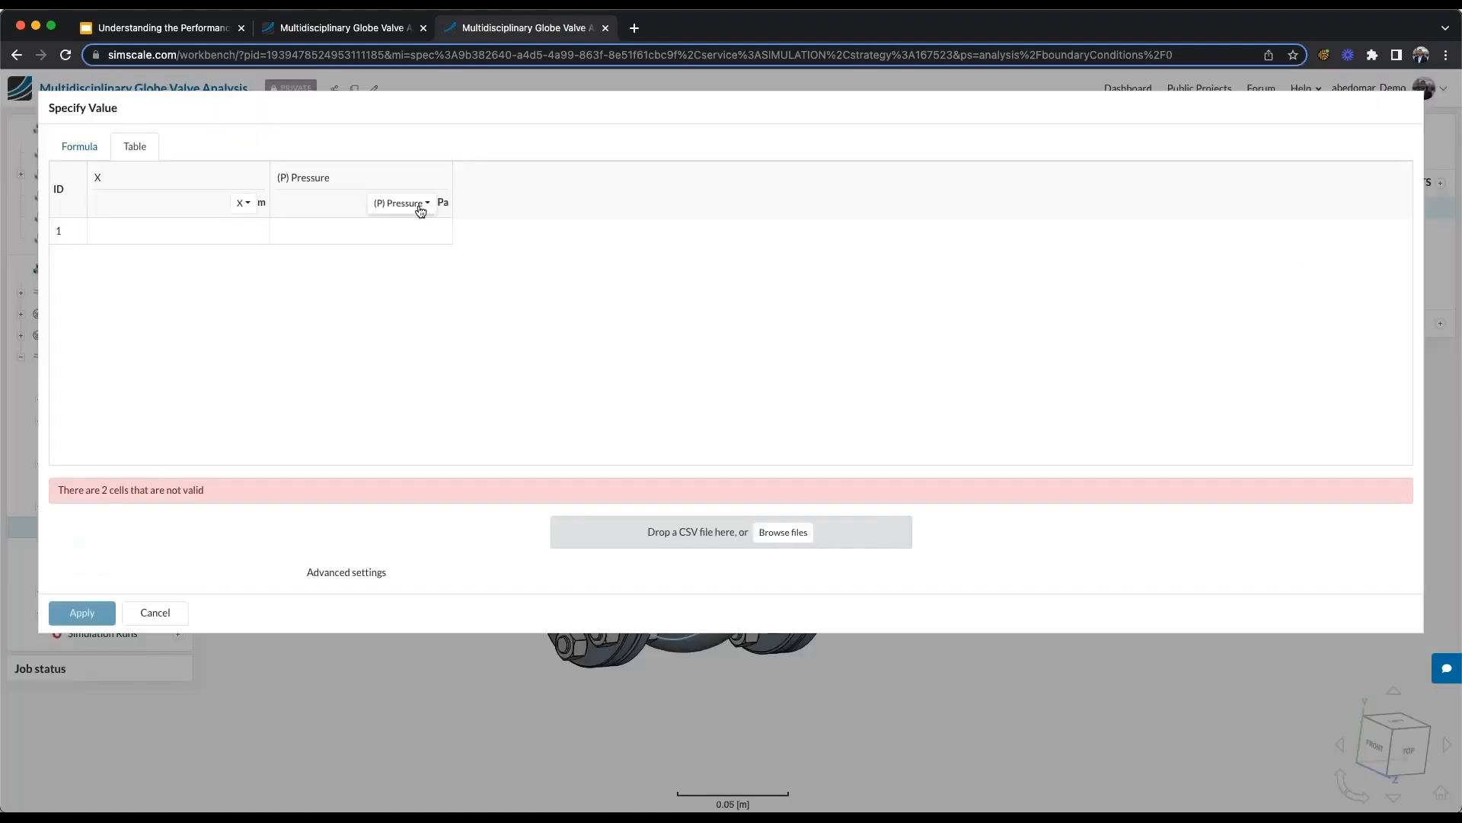
click(244, 202)
click(258, 316)
- Fill the first two pressure table rows with 0 Pa at 0 s and 60000000 Pa at 10 s
click(195, 234)
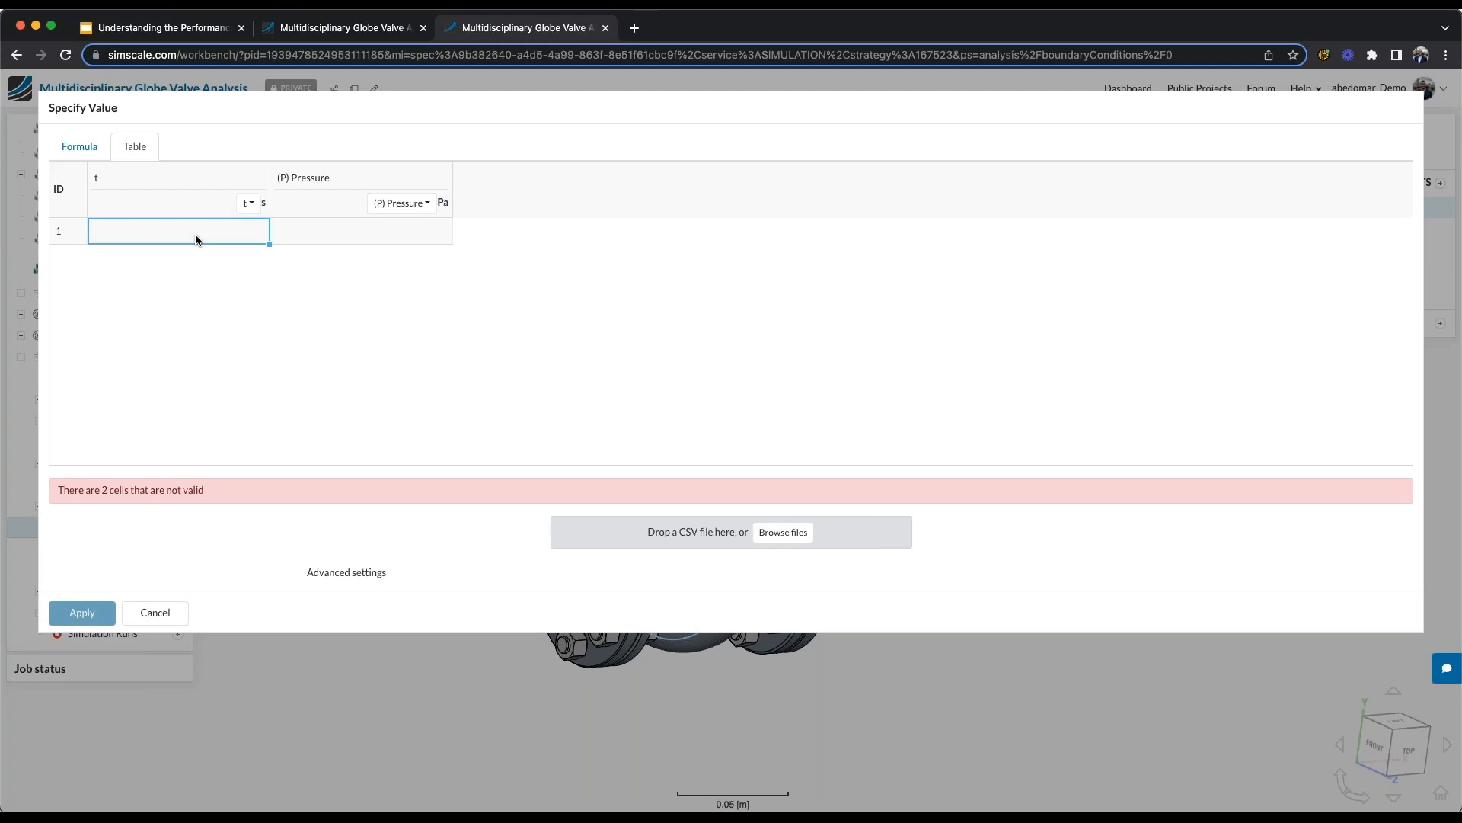
text(0)
click(348, 236)
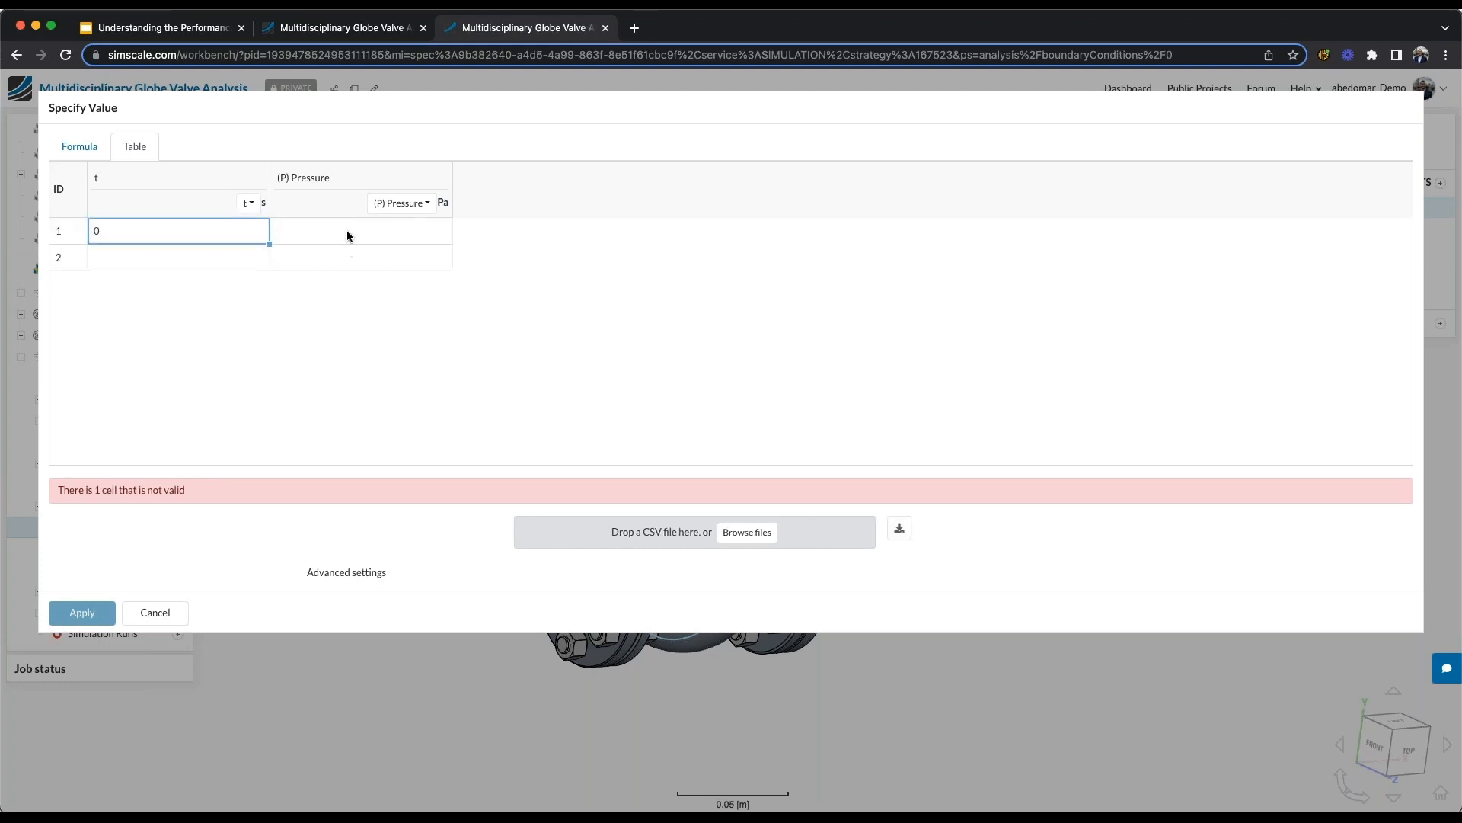
click(347, 237)
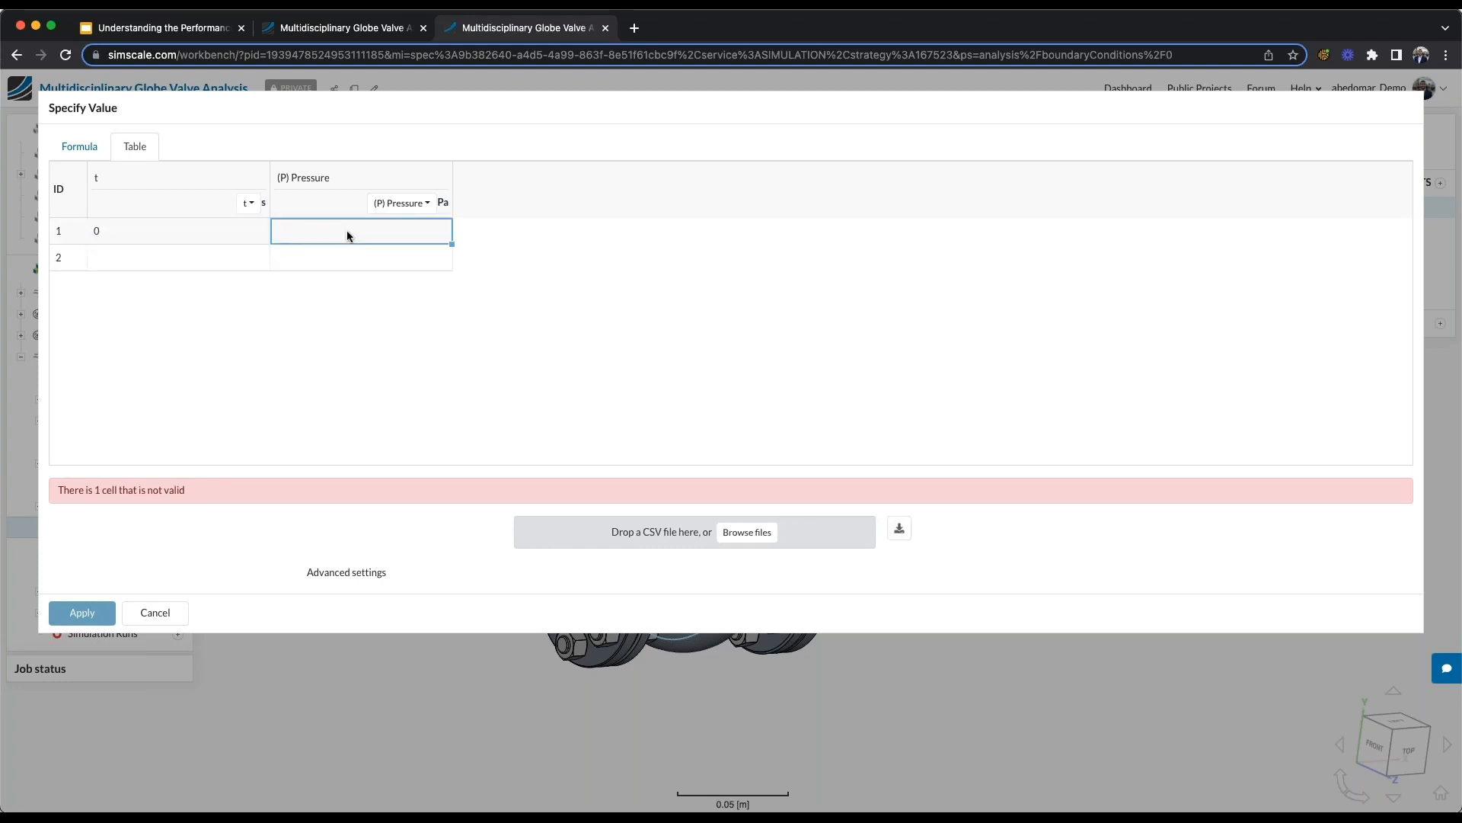
text(0)
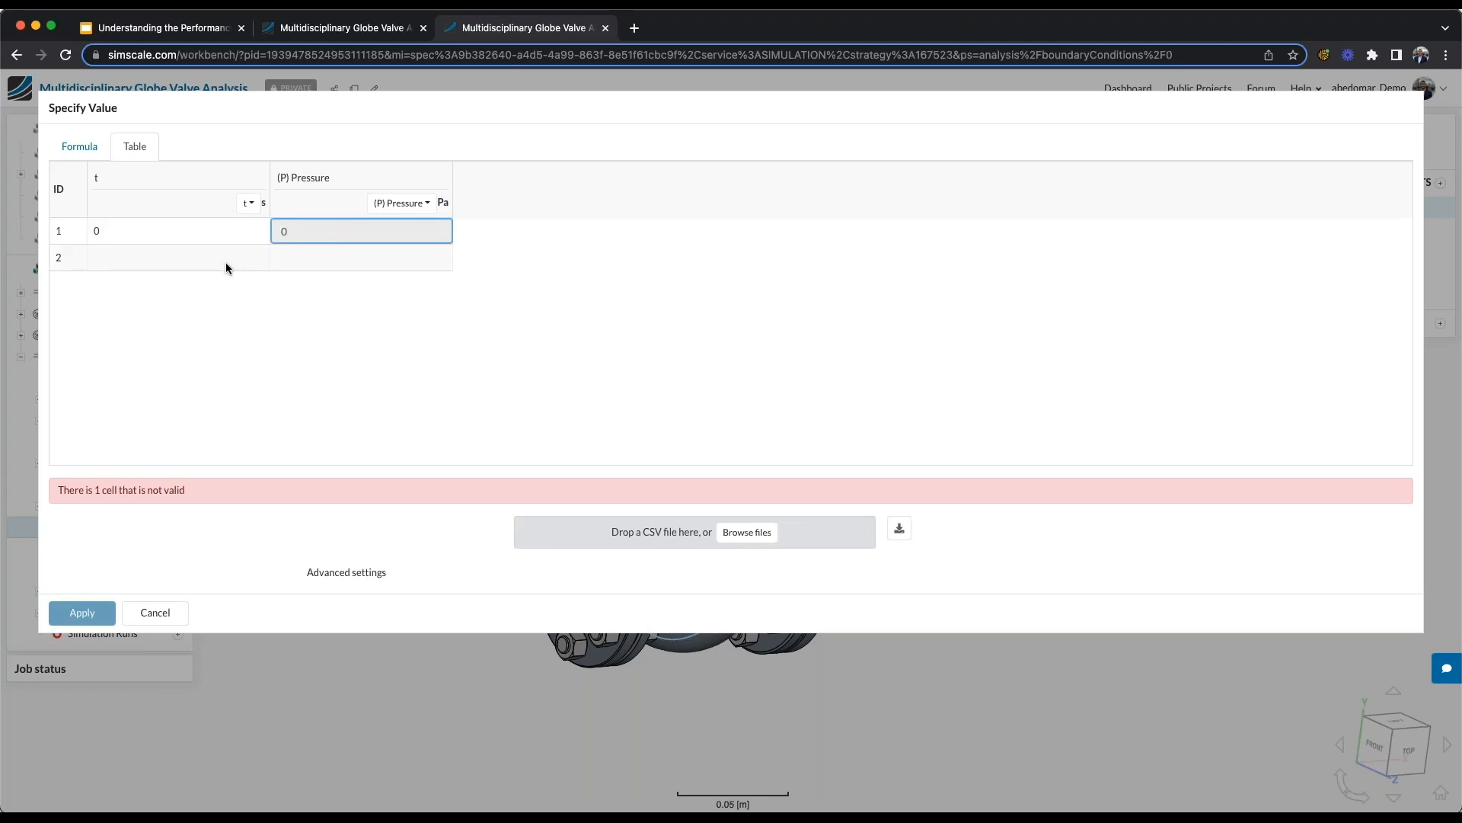
click(225, 265)
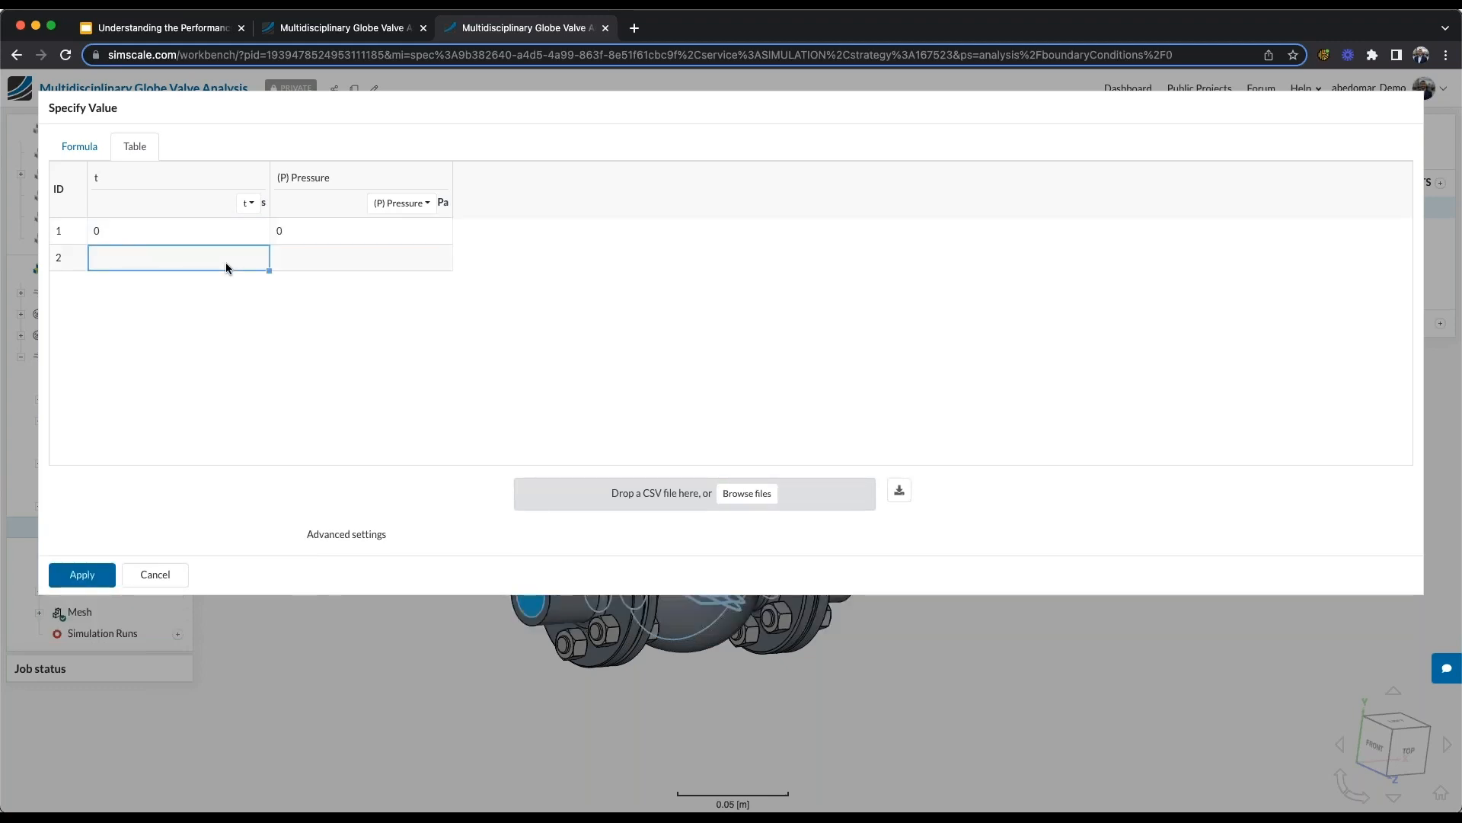
text(10)
click(378, 268)
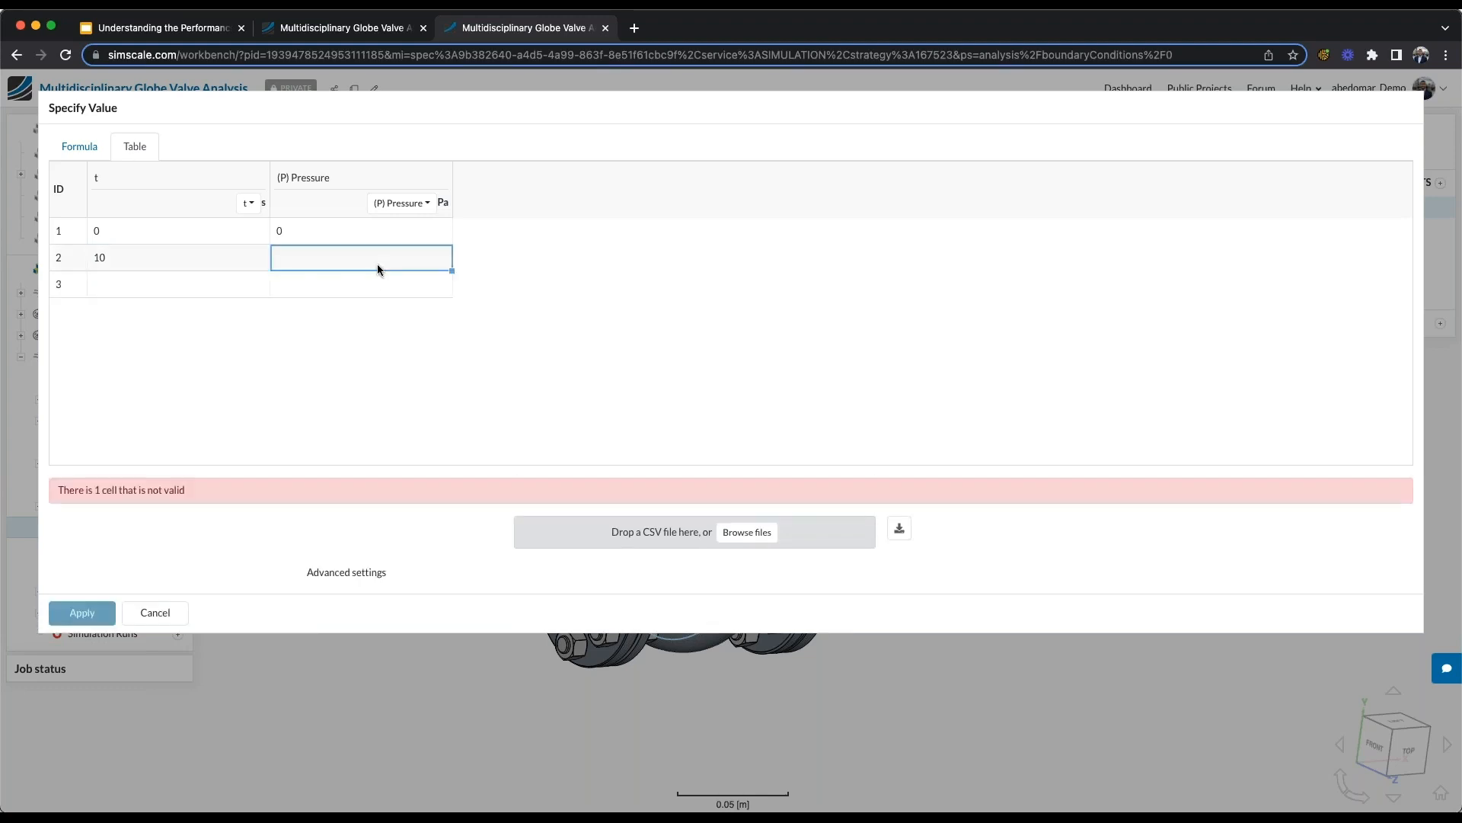
text(60000000)
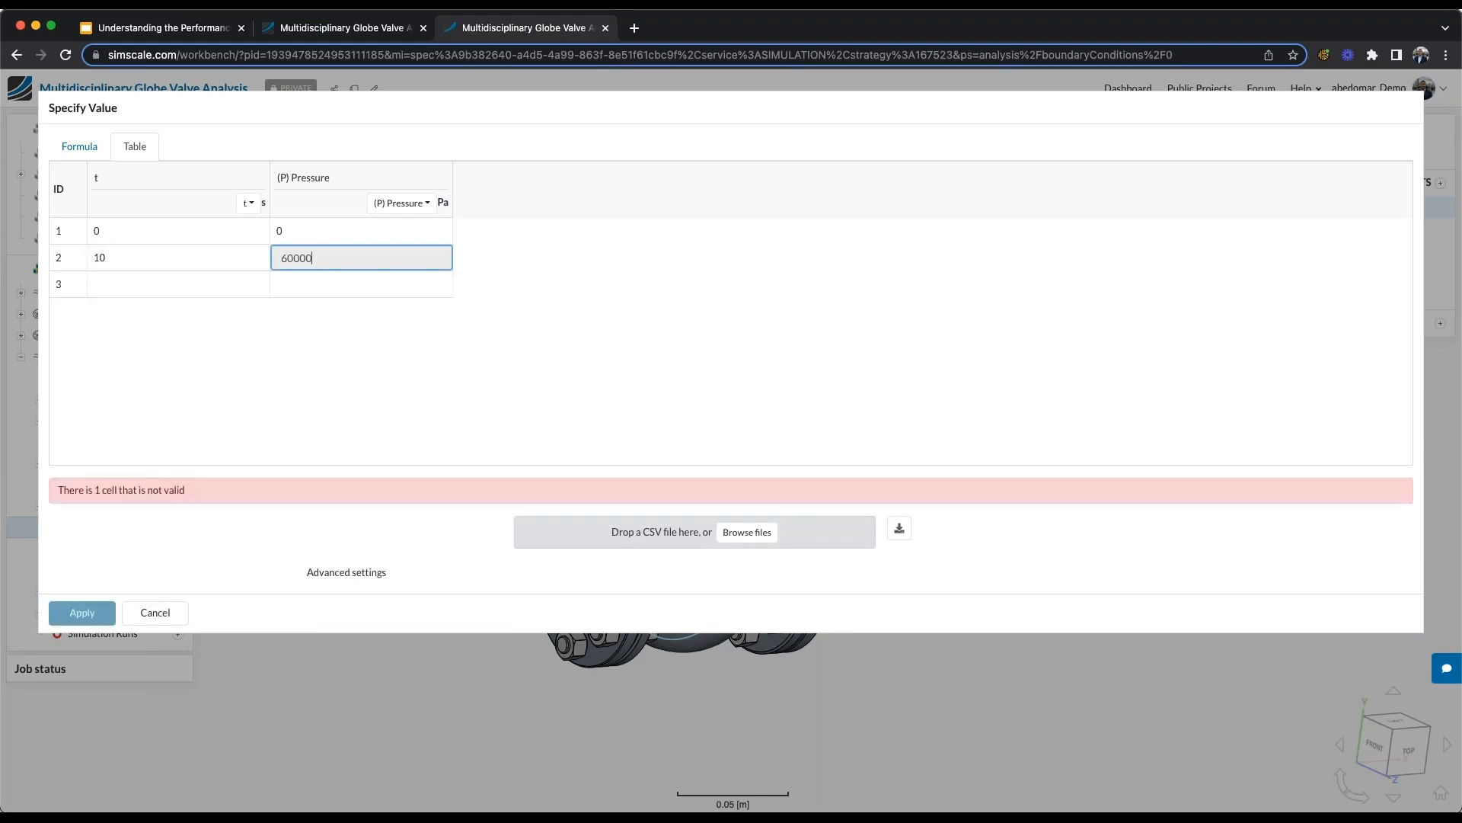
- Add a third pressure table row with 0 Pa at 130 s, apply the table and save the pressure boundary condition
click(174, 285)
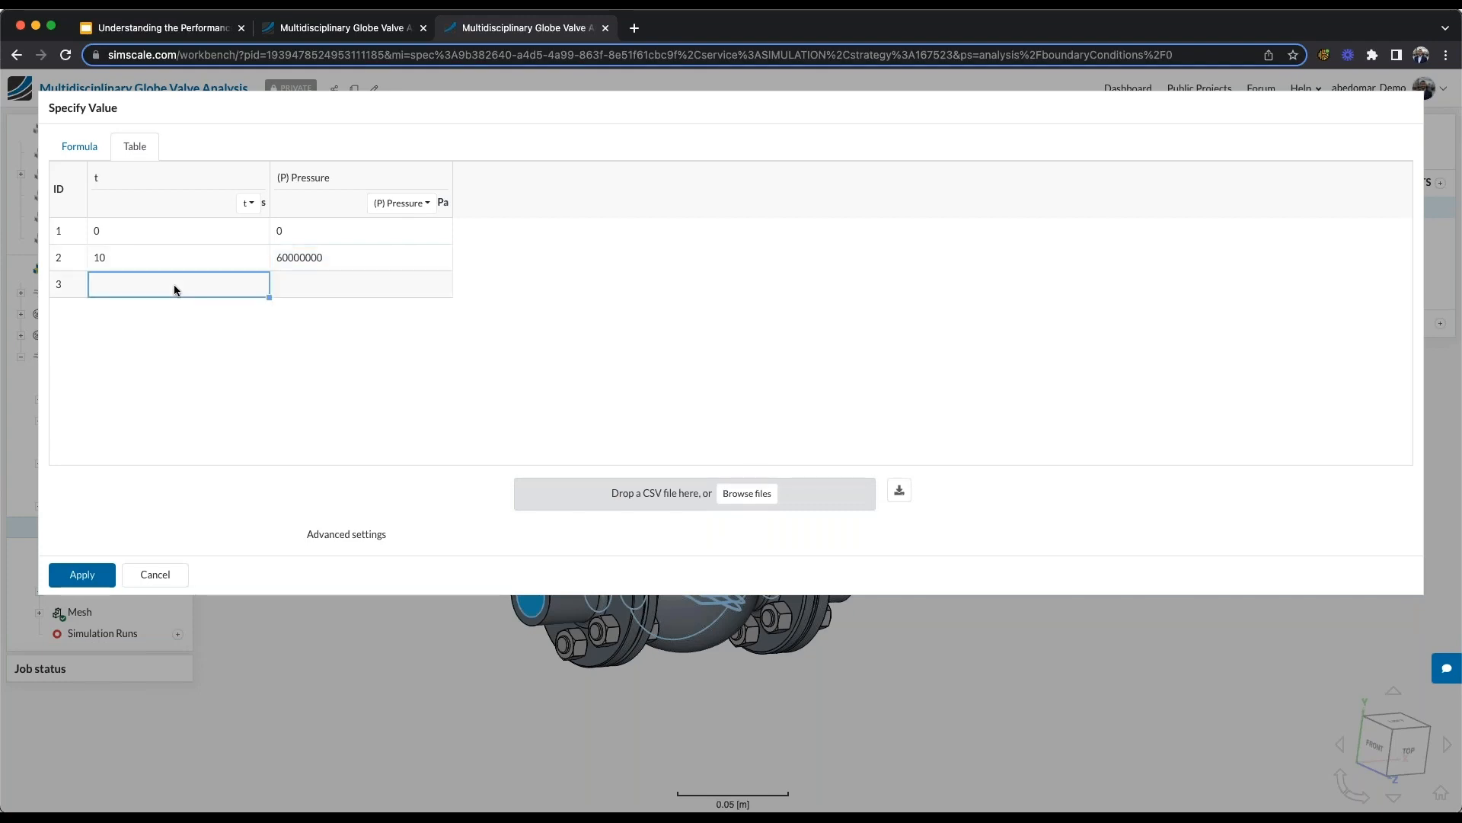
text(130)
click(306, 287)
text(0)
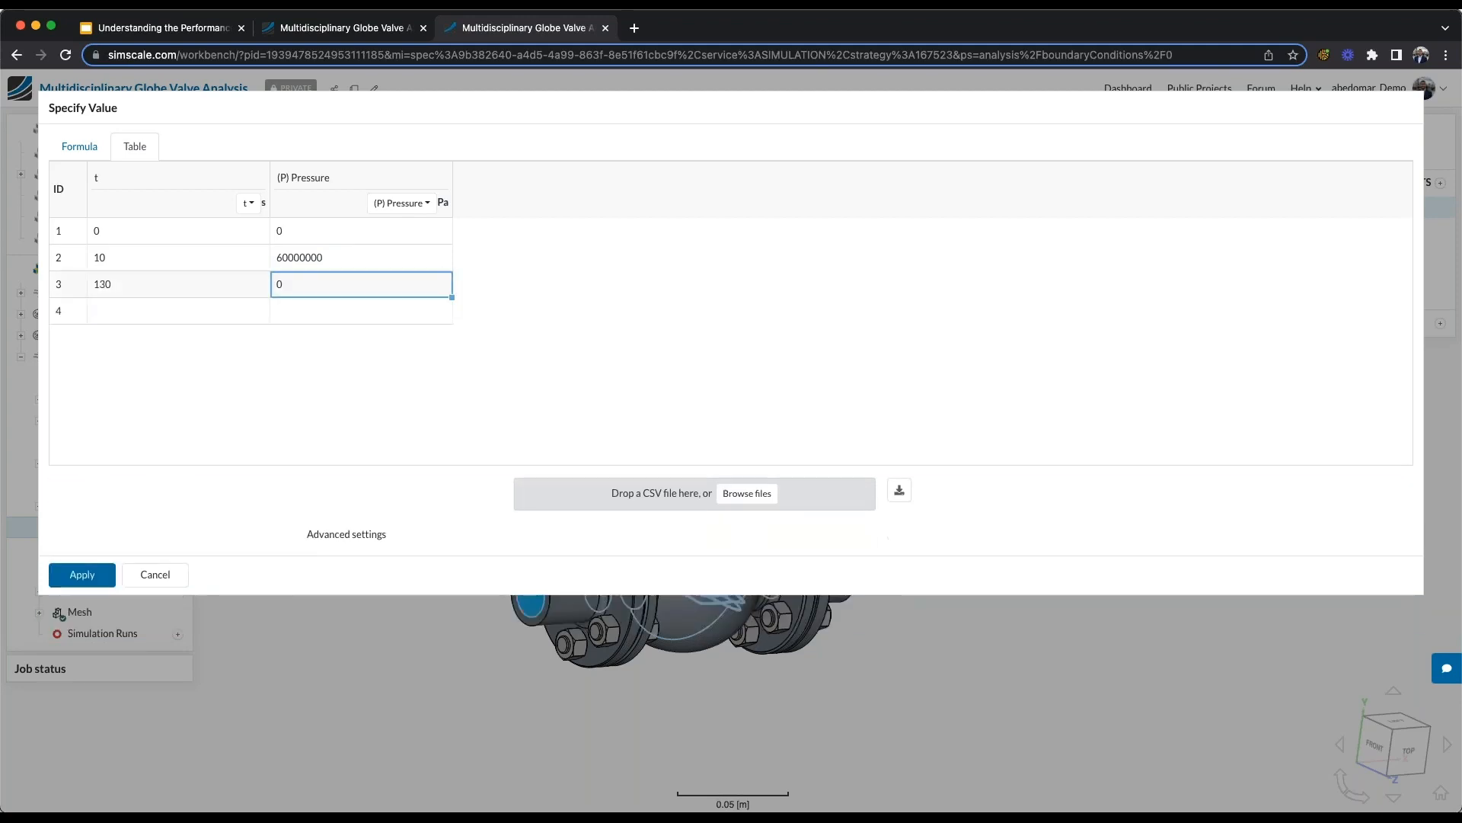
click(92, 581)
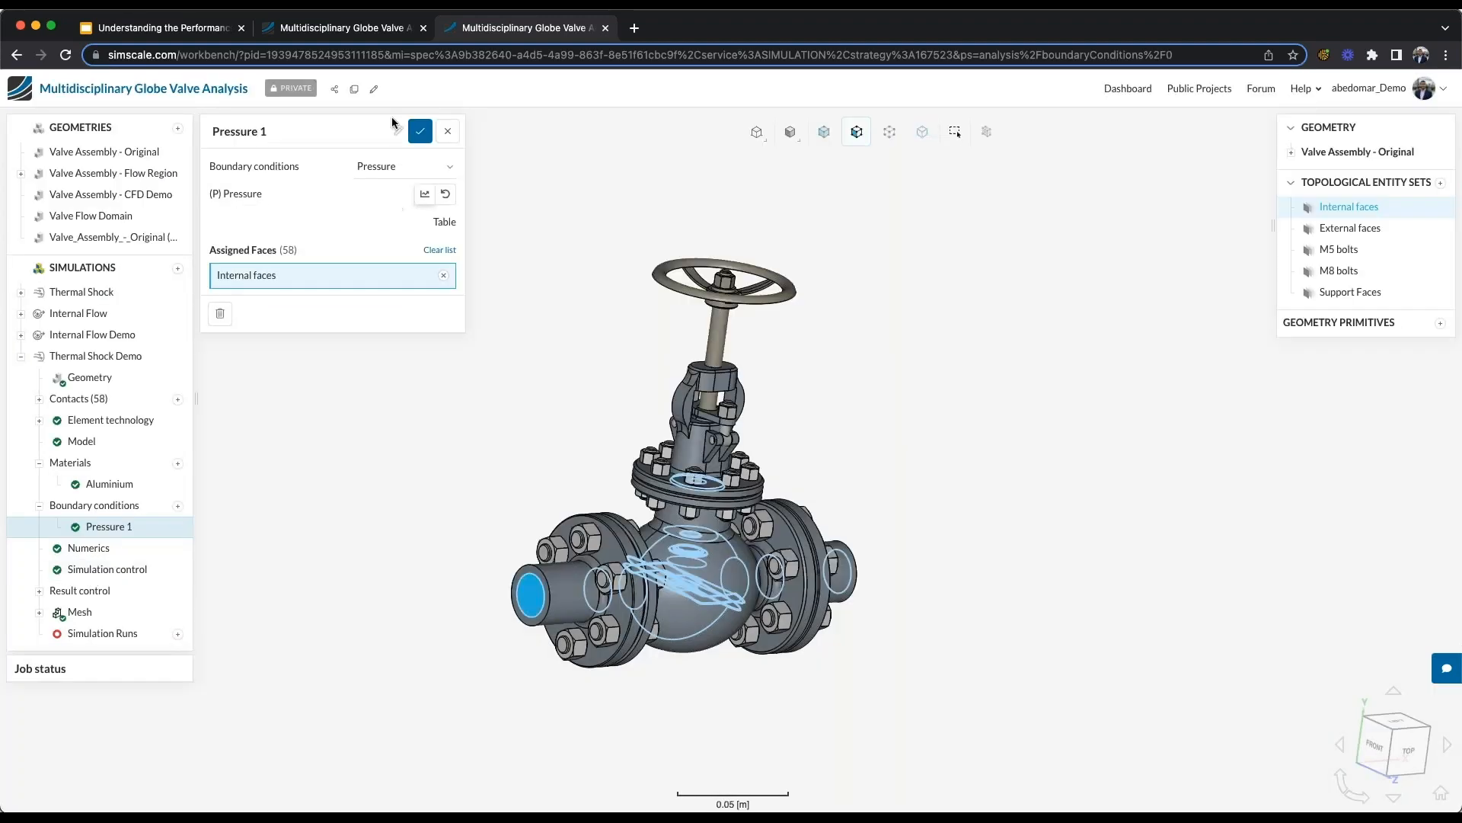
click(418, 139)
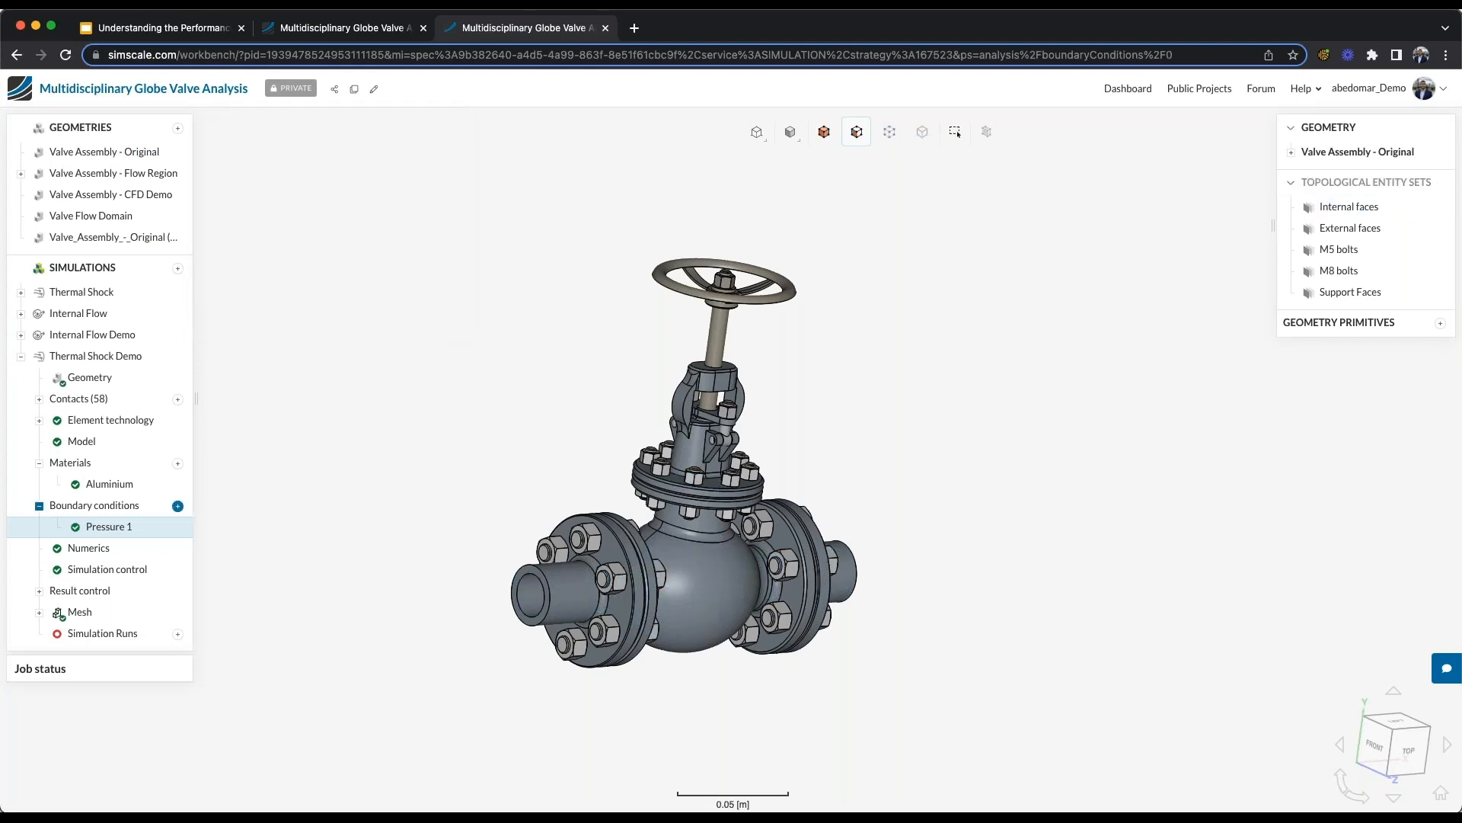
- Add a Fixed temperature value boundary condition and switch its temperature to a table with time t as the independent variable
click(178, 506)
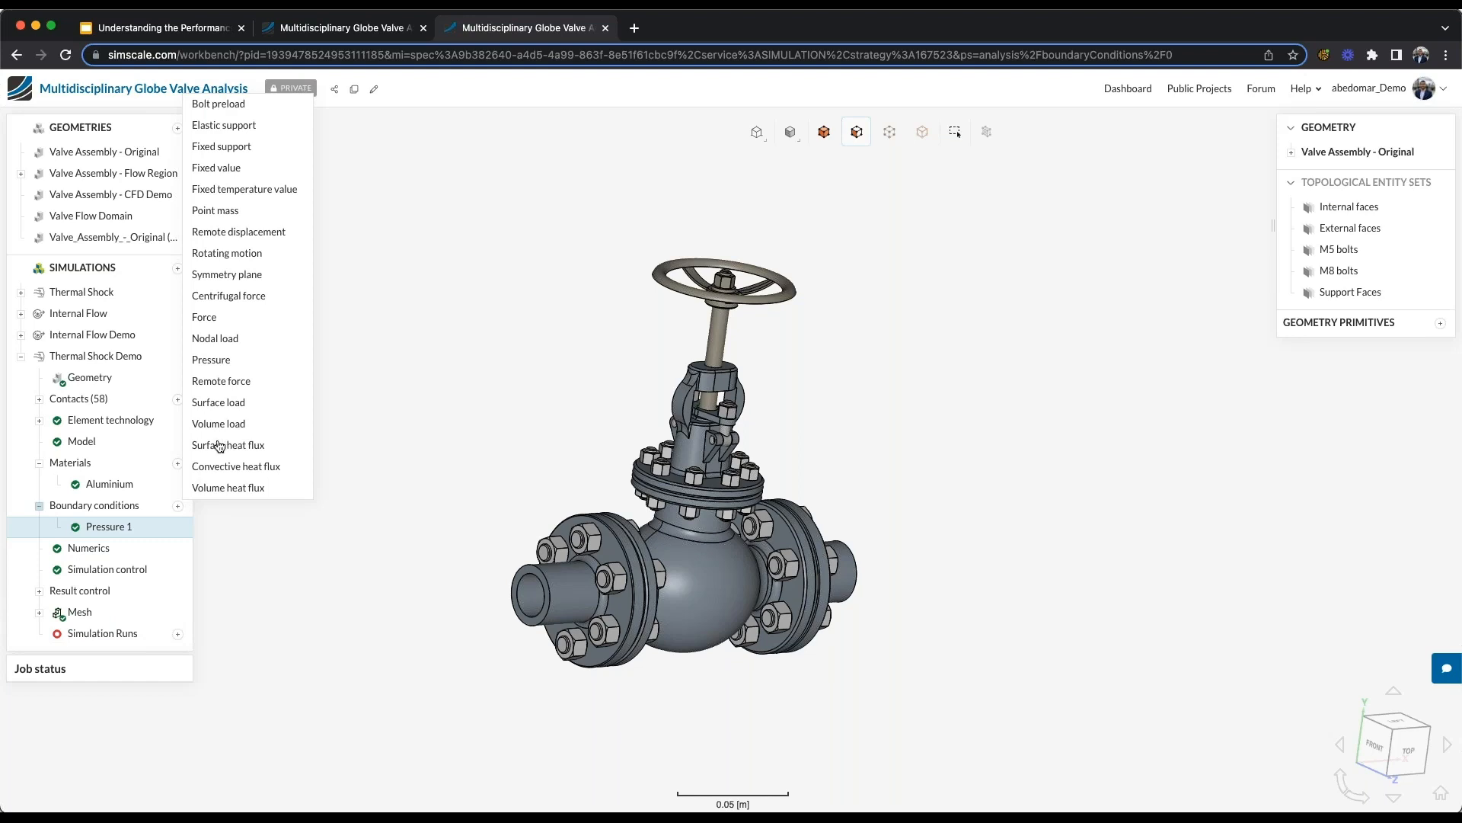
click(264, 191)
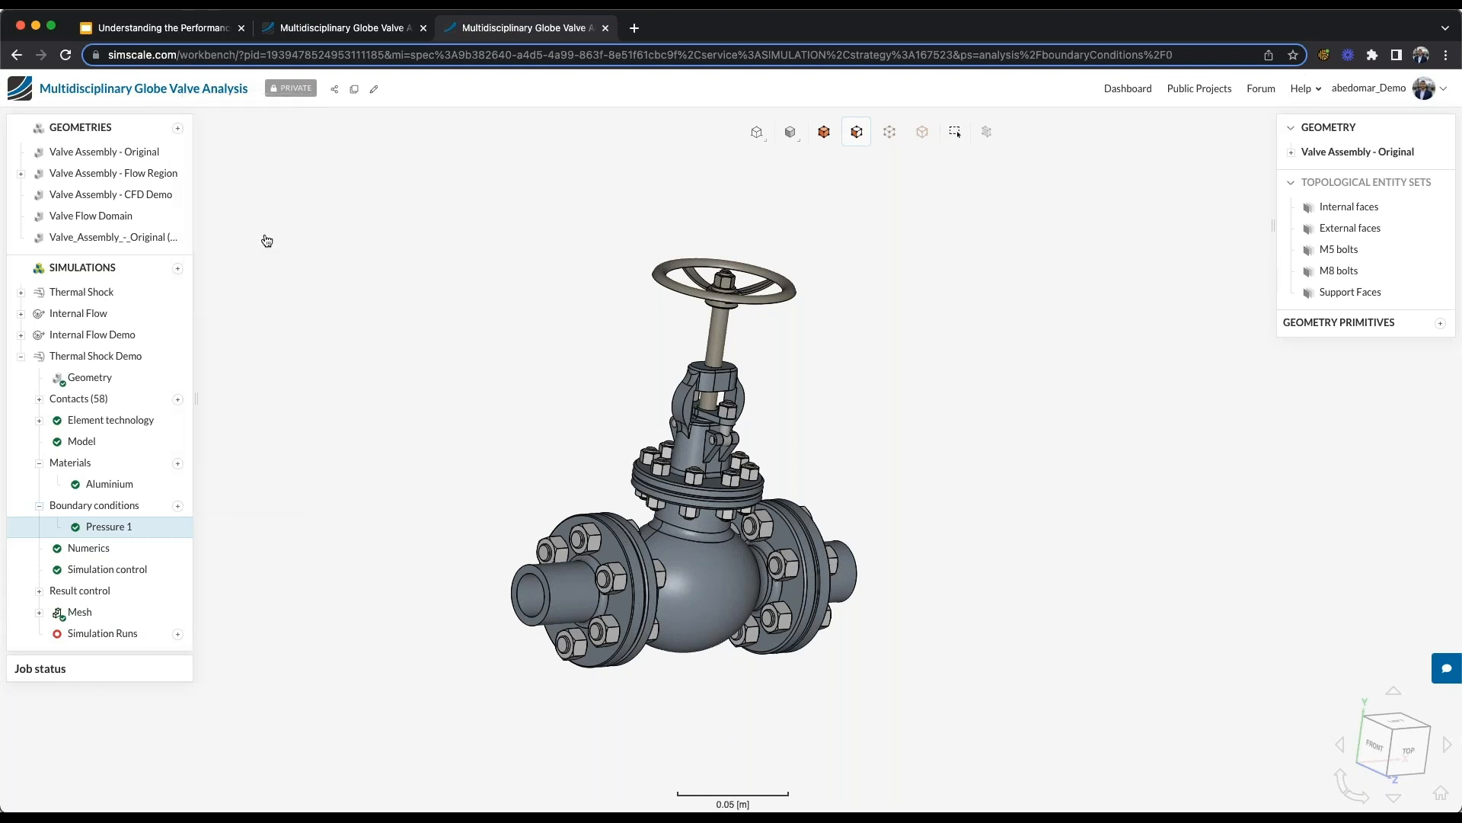
click(399, 226)
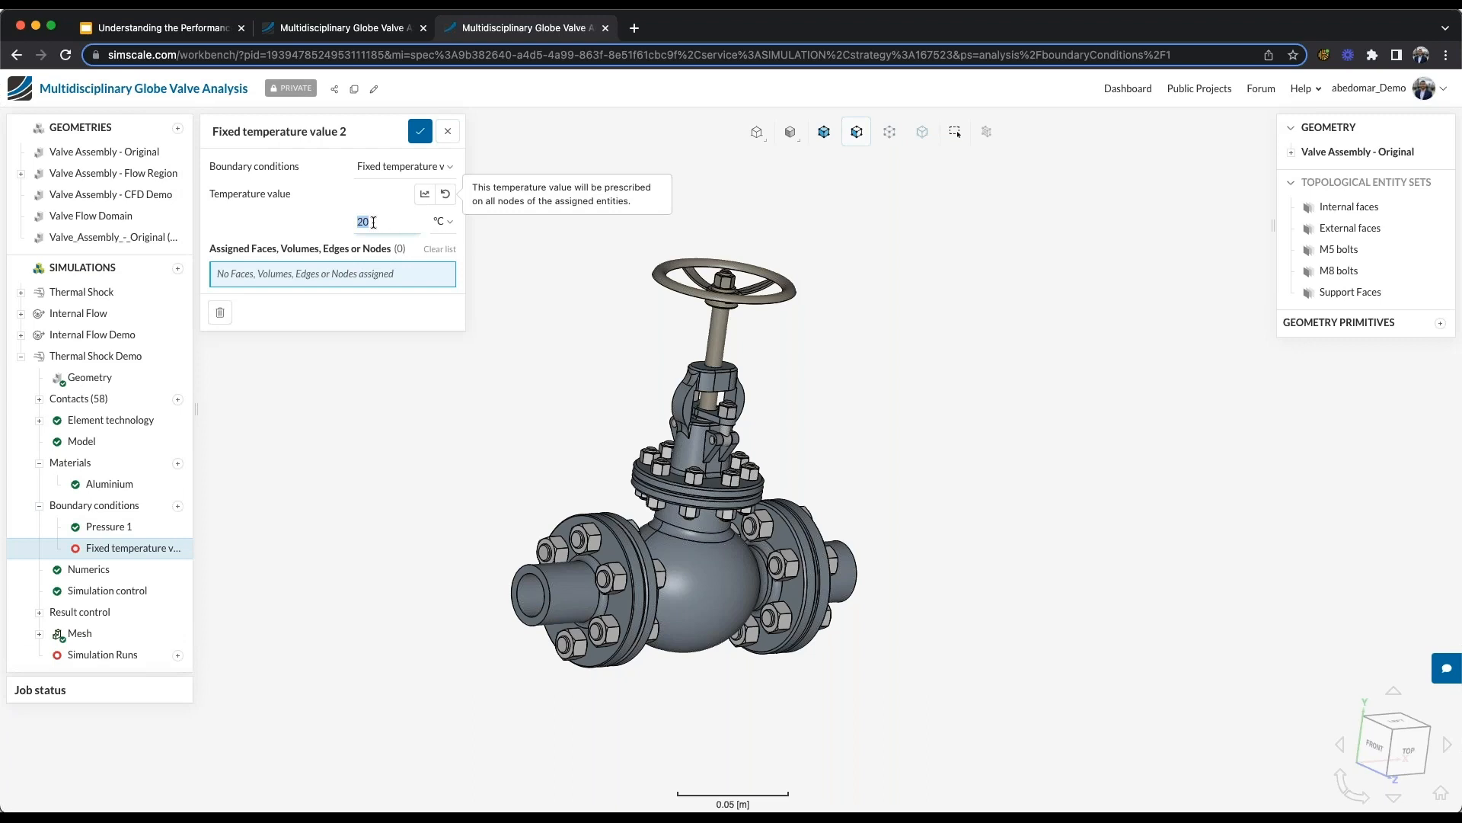
click(425, 193)
click(242, 204)
click(262, 254)
- Fill the first two temperature table rows with 30 °C at 0 s and 300 °C at 10 s
click(188, 240)
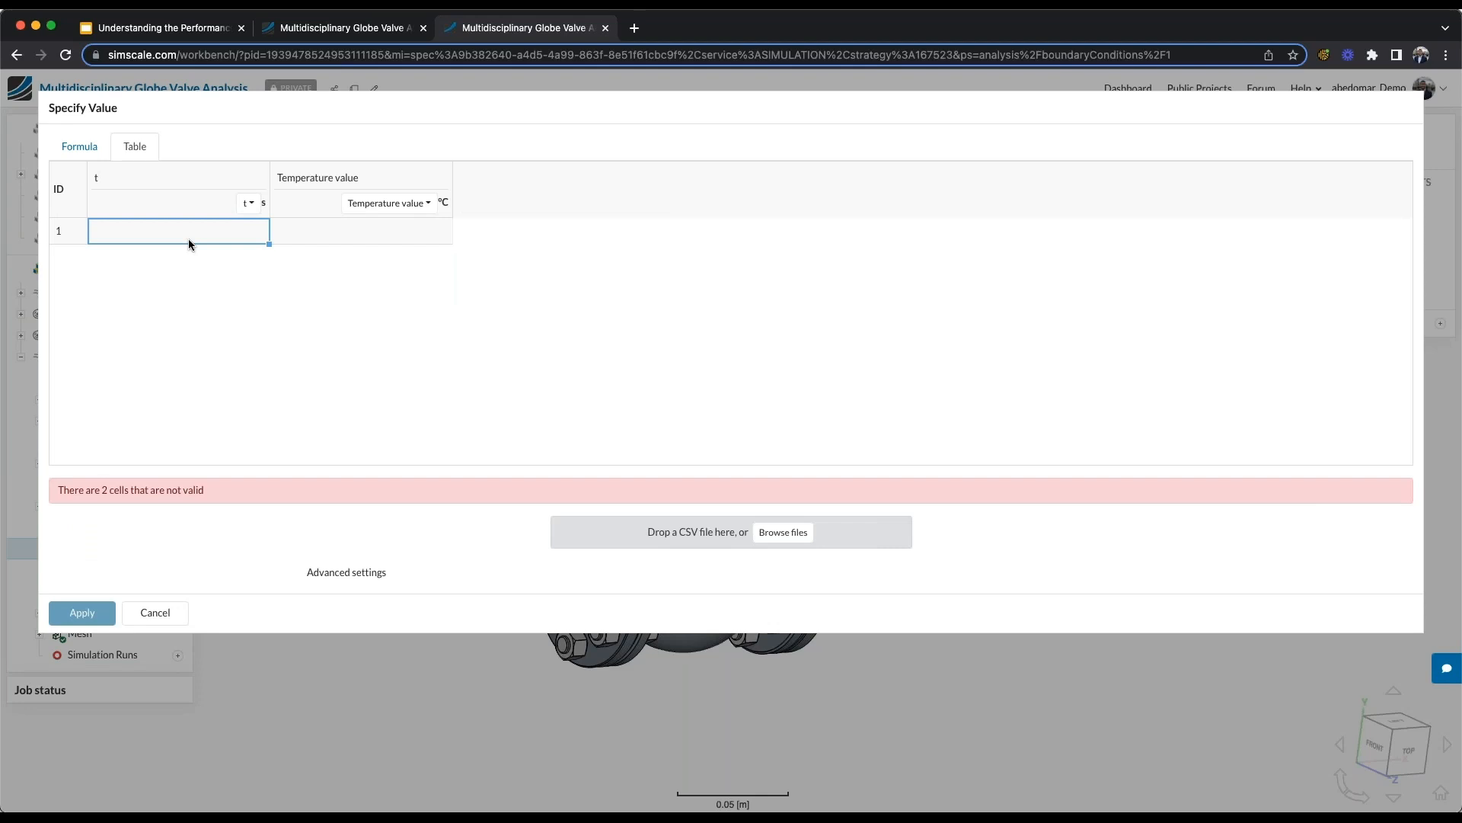
text(0)
click(331, 230)
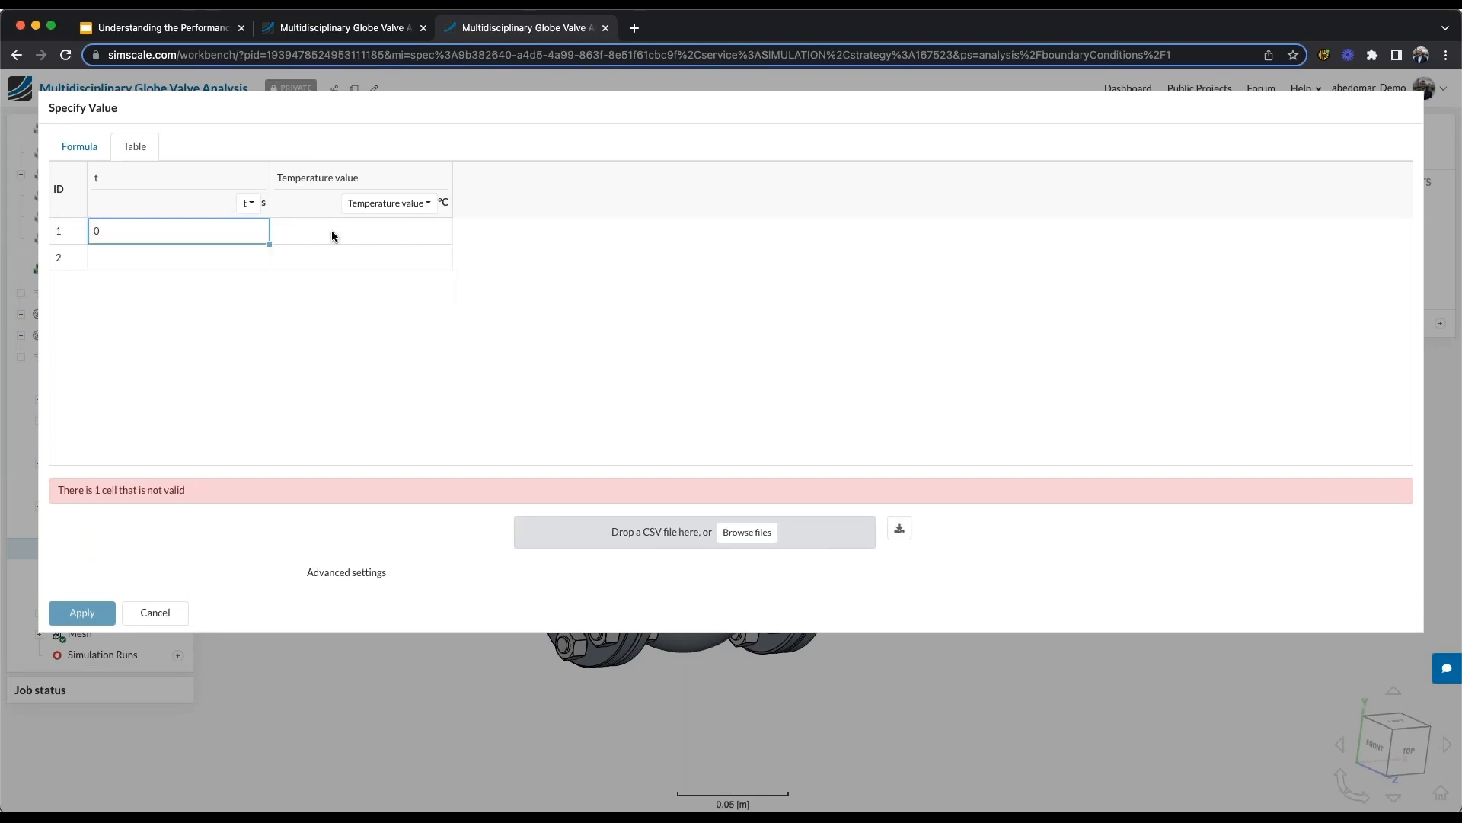
click(333, 236)
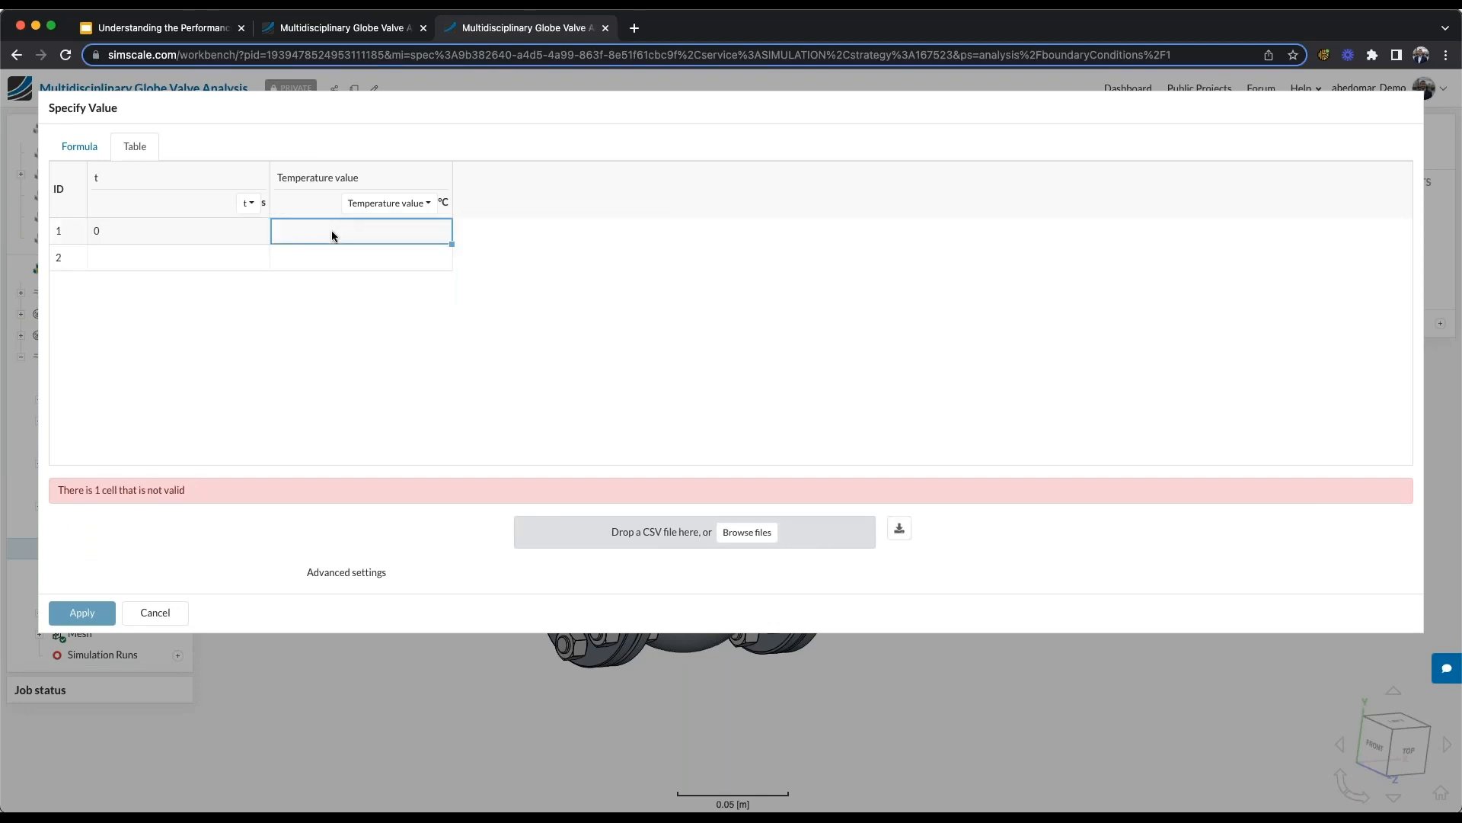
text(30)
click(240, 265)
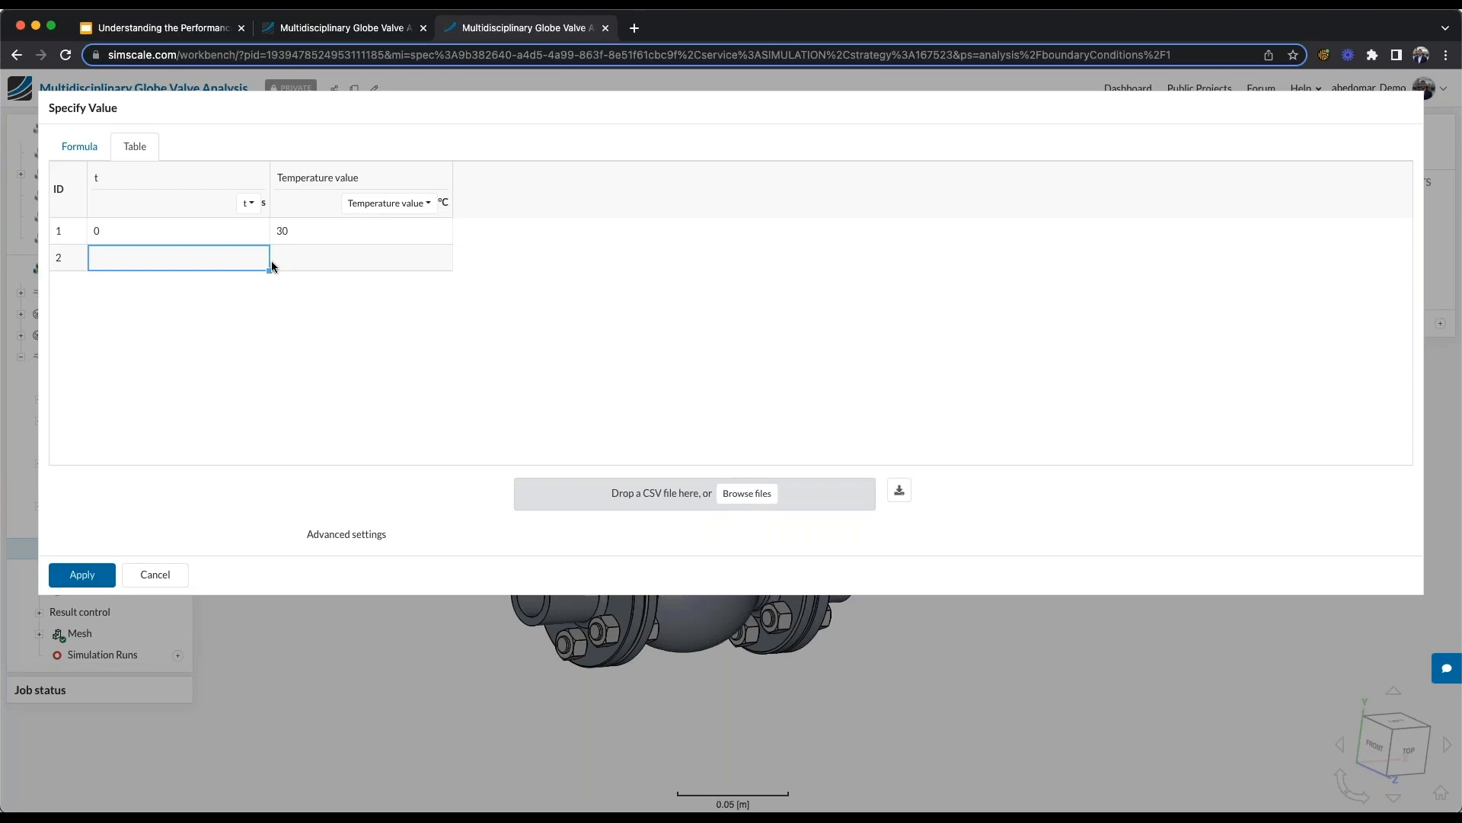
text(10)
click(421, 256)
click(414, 253)
text(300)
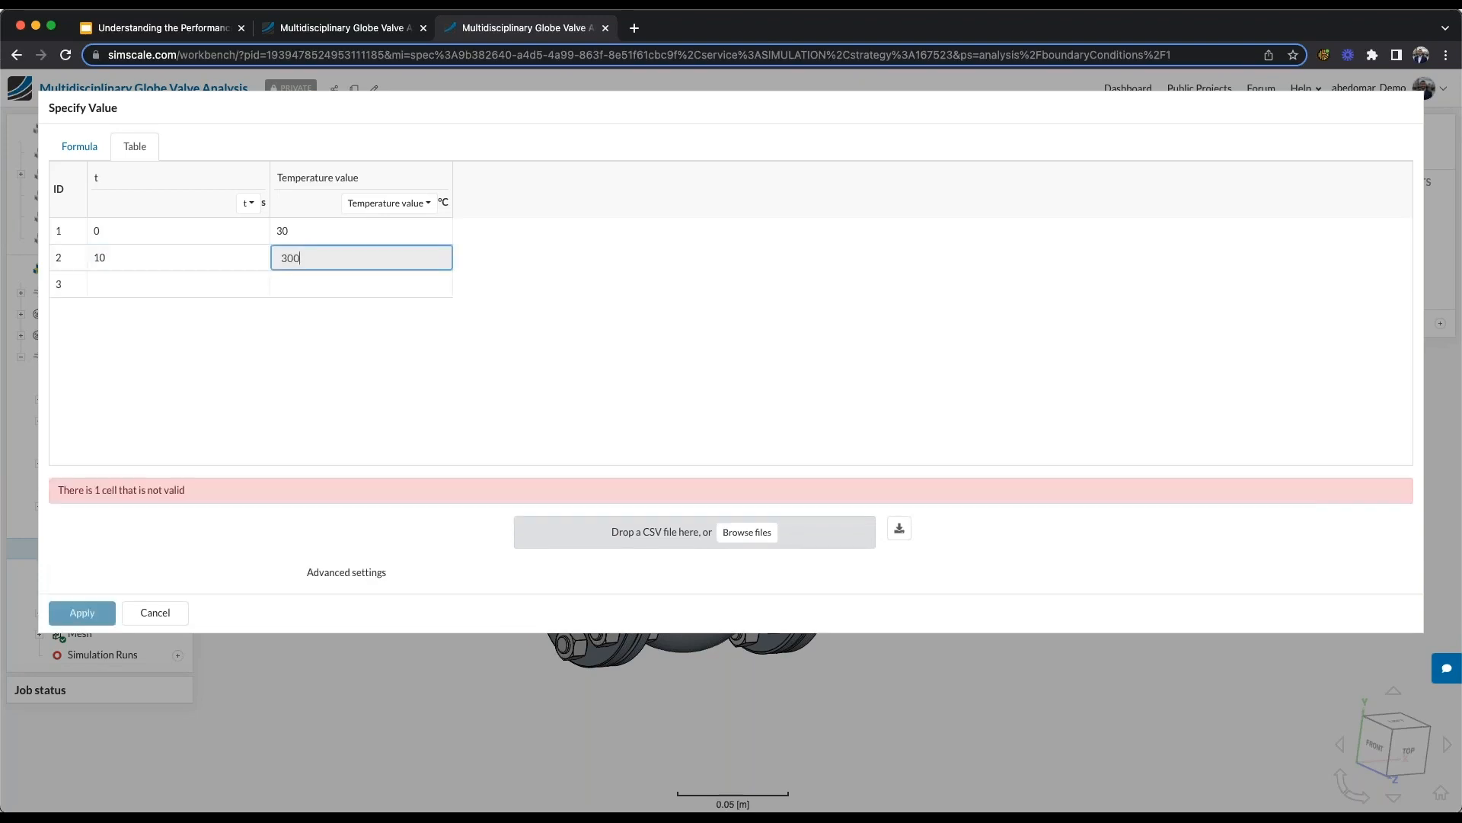
- Add a third temperature table row with 300 °C at 130 s
click(213, 288)
text(120)
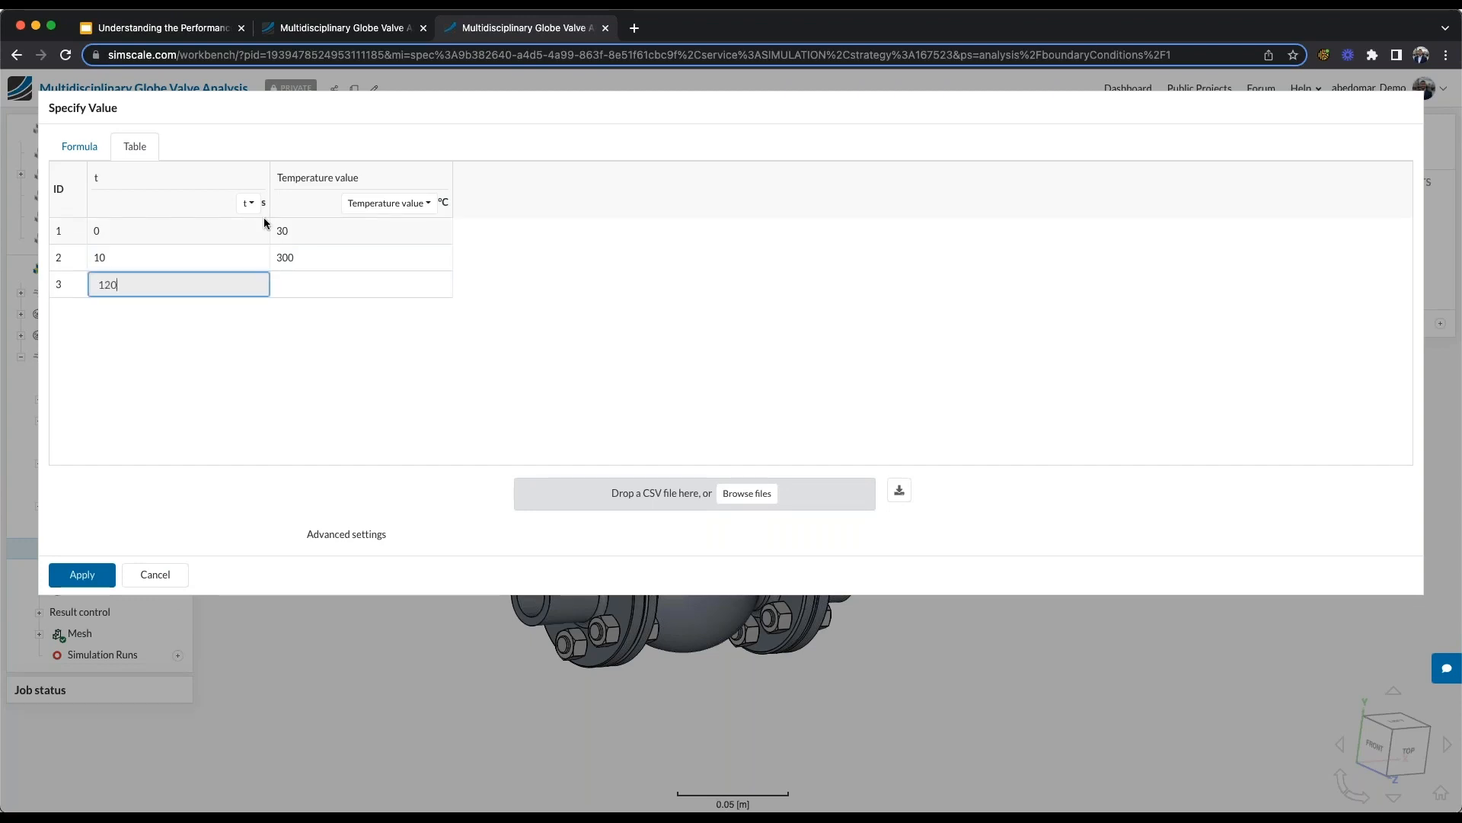
key(BackSpace)
key(BackSpace)
text(30)
click(358, 286)
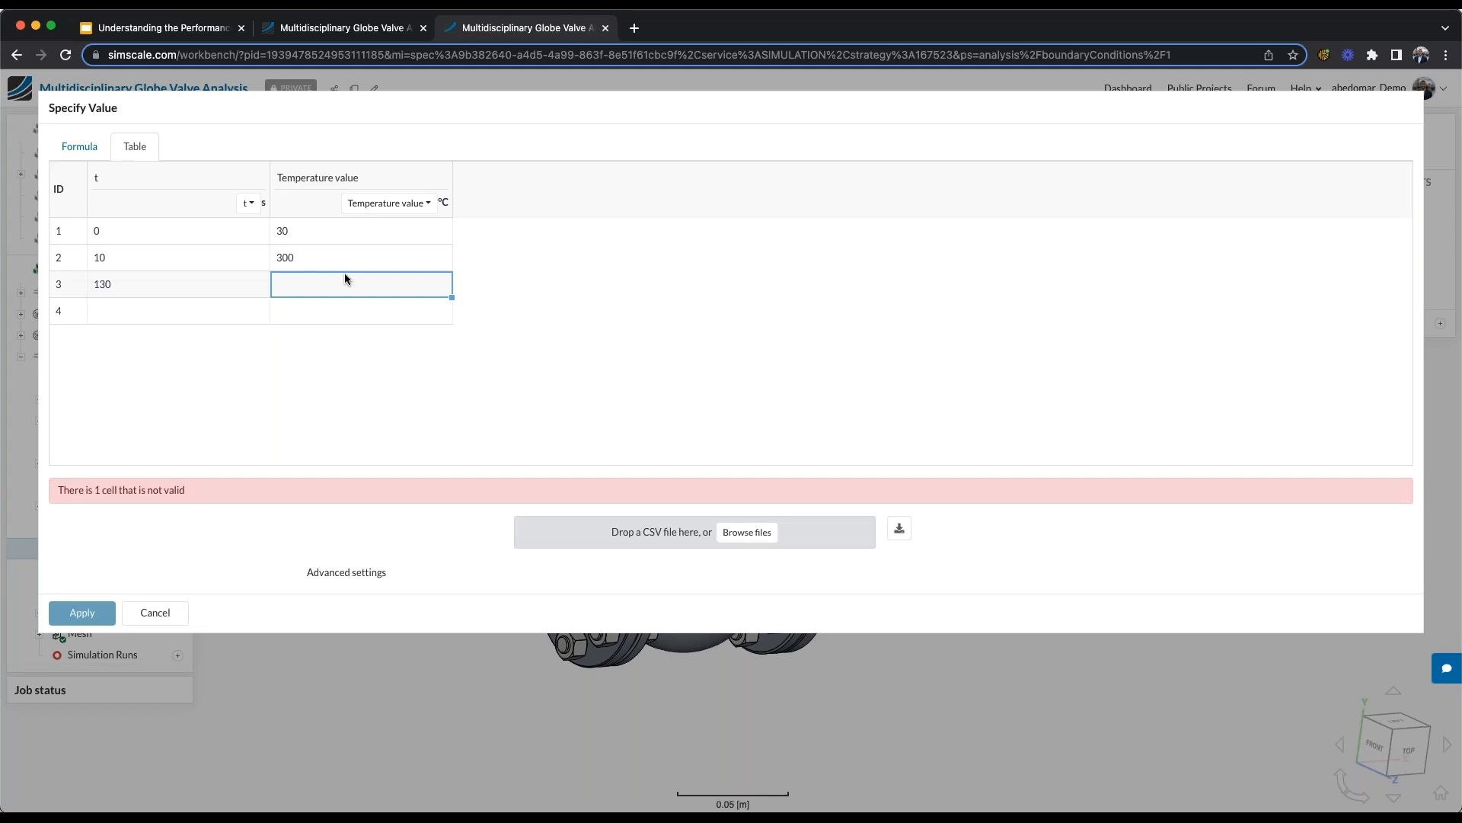
text(300)
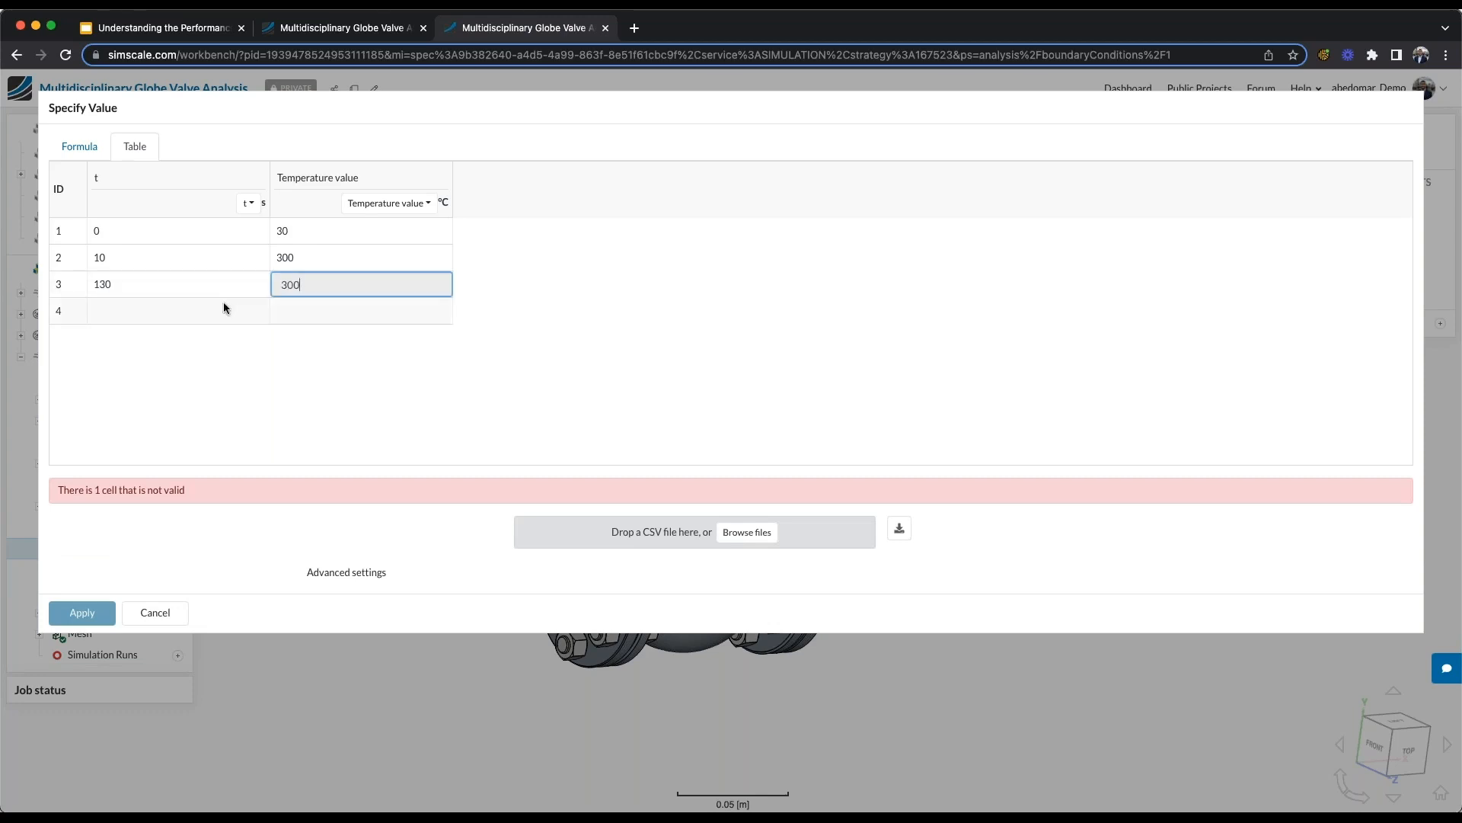
- Finish the temperature table with a final value of 30 °C and assign the saved fixed temperature condition to the Internal faces set
click(196, 309)
text(1)
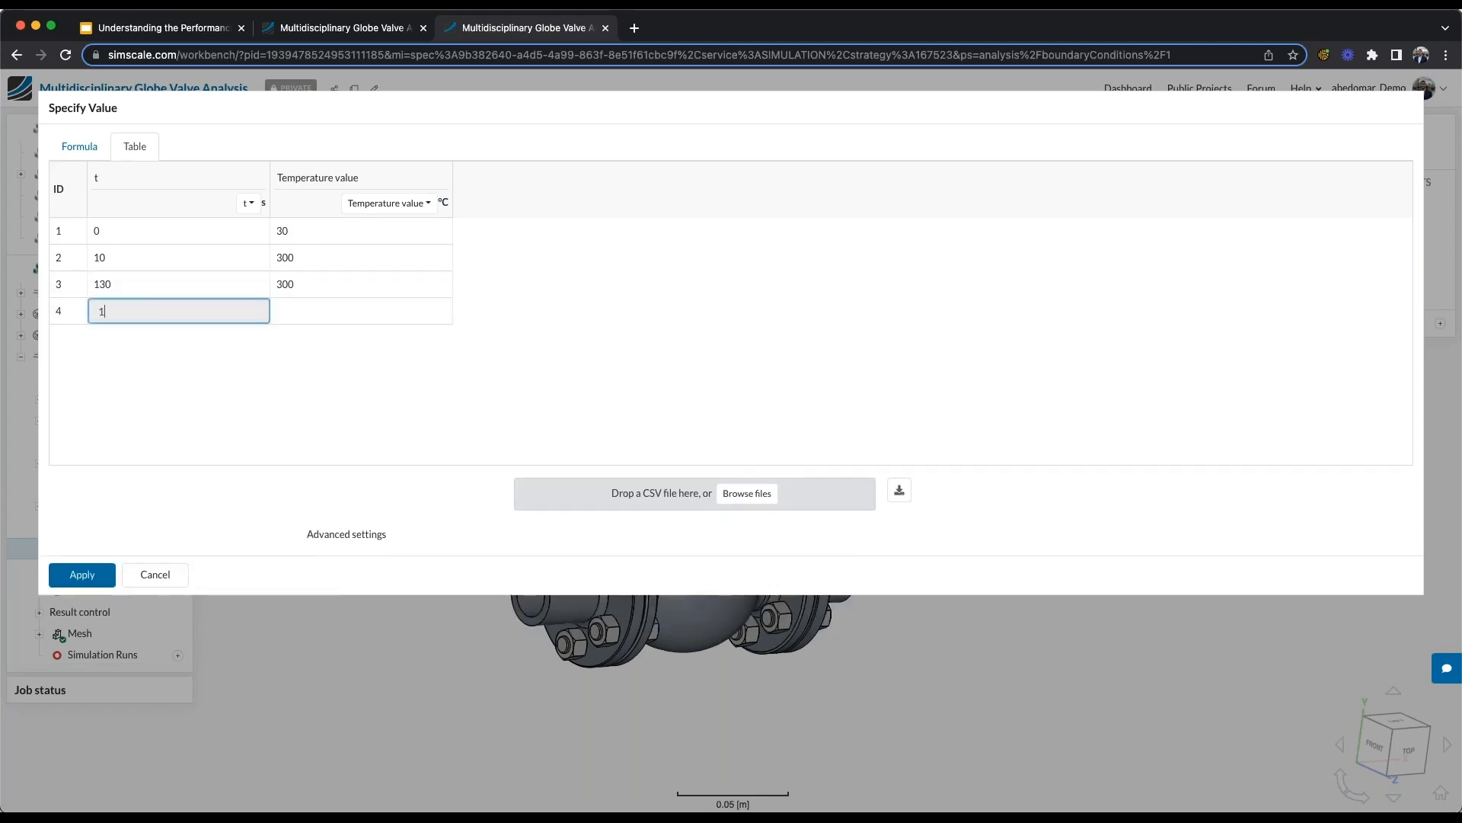
click(326, 285)
text(30)
key(Return)
click(82, 574)
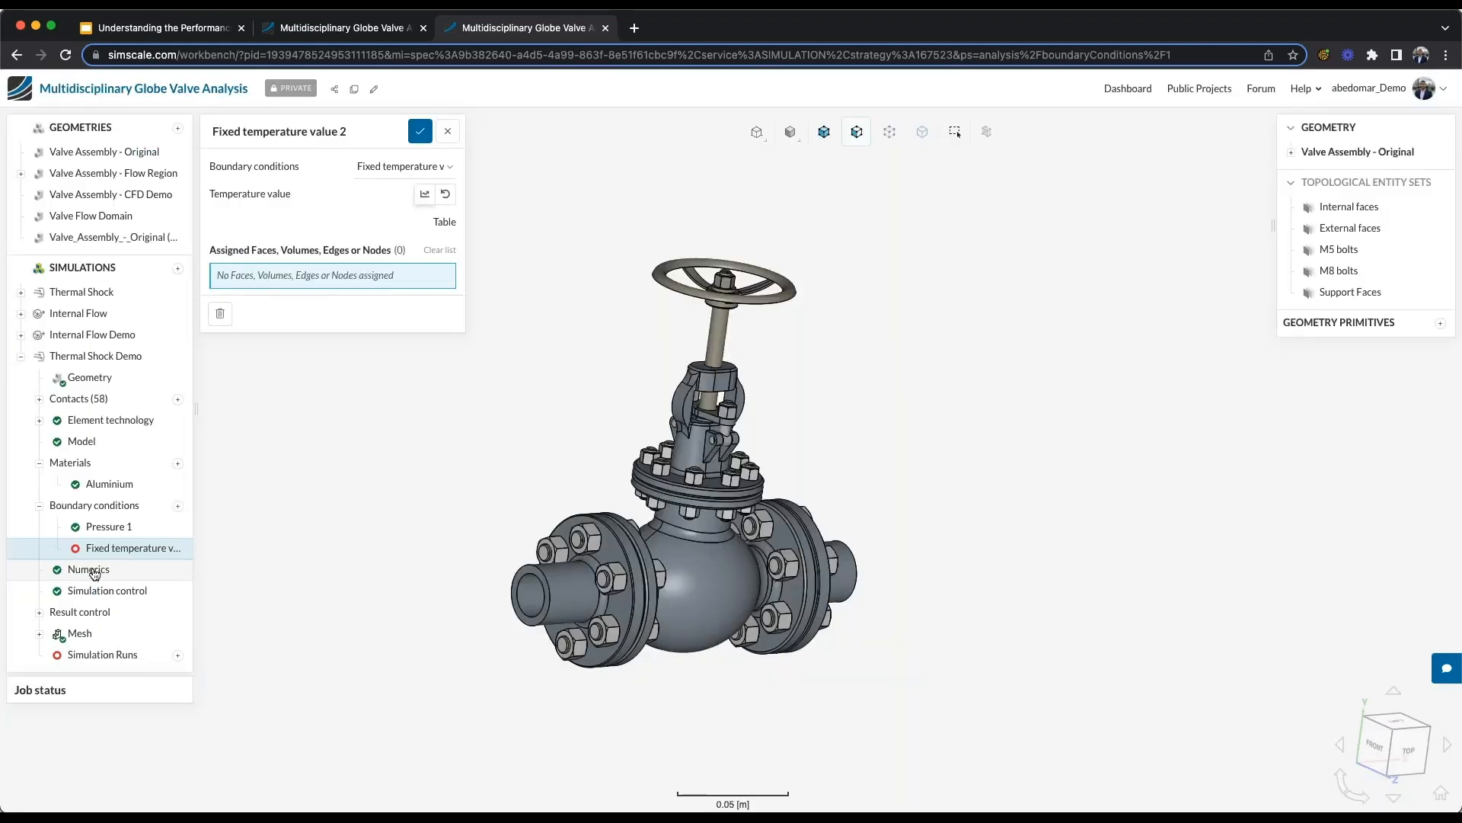
click(1347, 206)
click(420, 131)
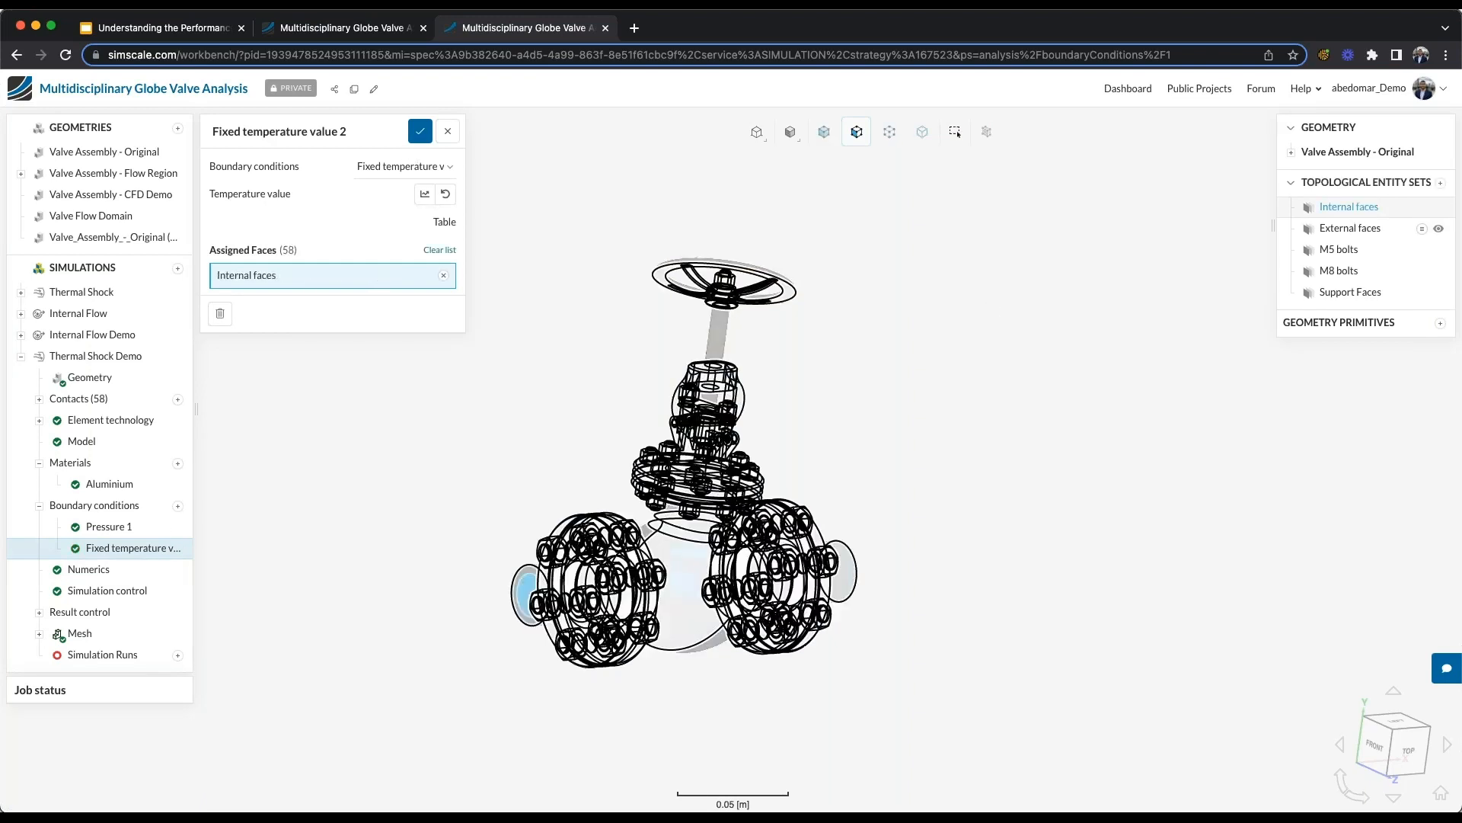
- Add an isotropic Elastic support with a total stiffness K of 1e+7 N/m on the ring-shaped pipe end face and save it
drag(318, 455, 298, 483)
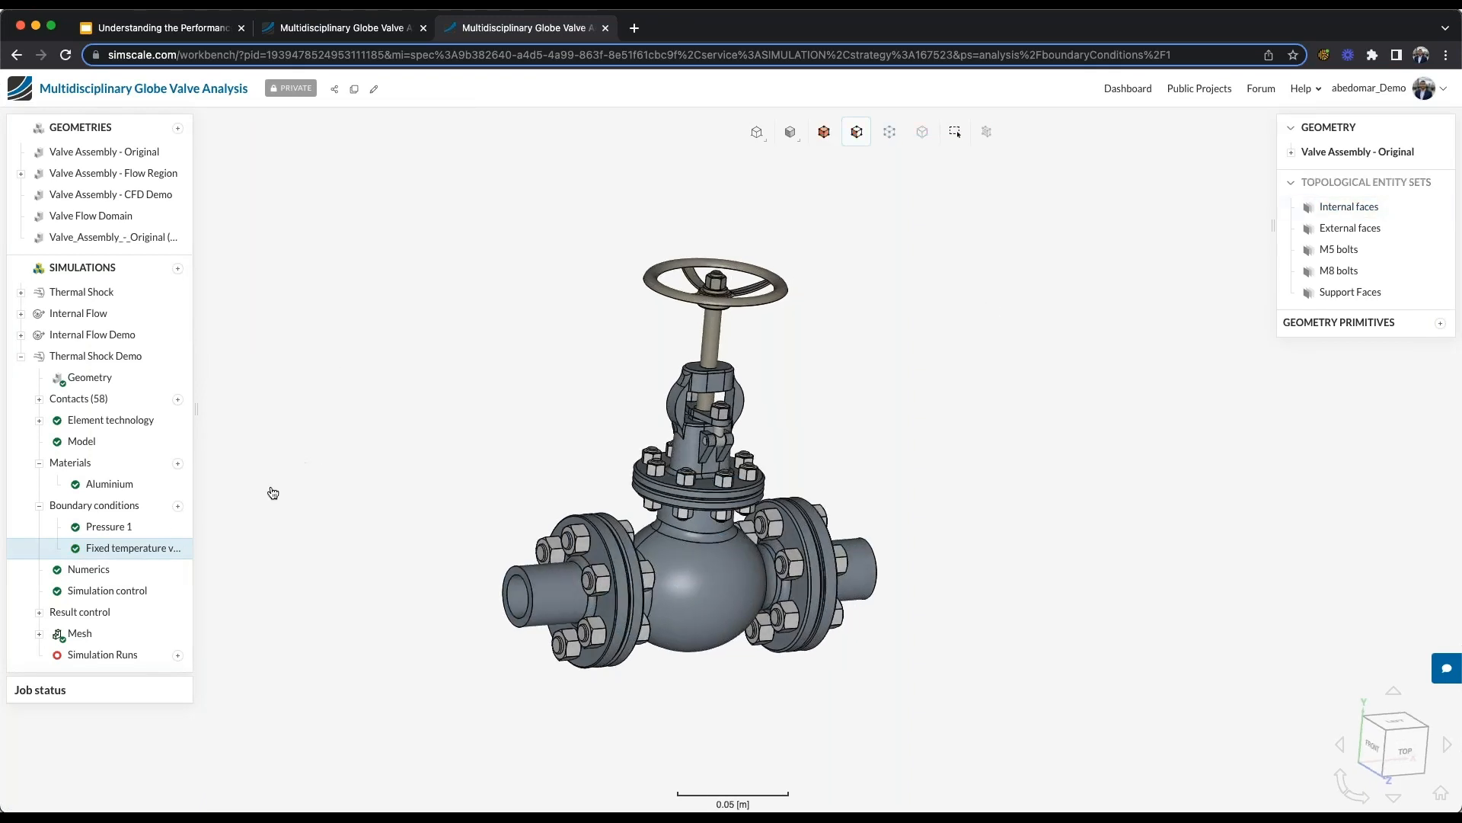
click(179, 507)
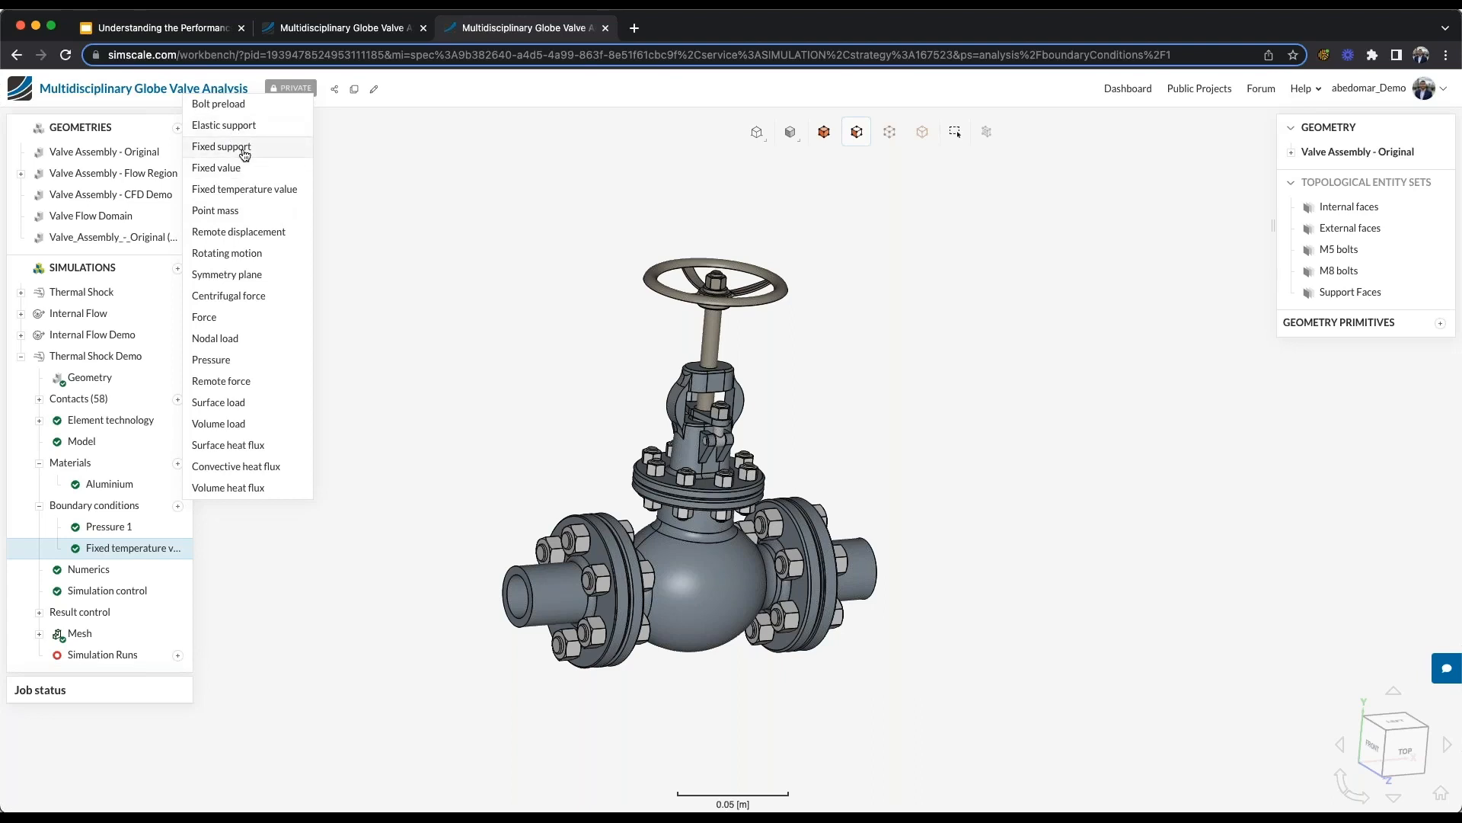
click(234, 125)
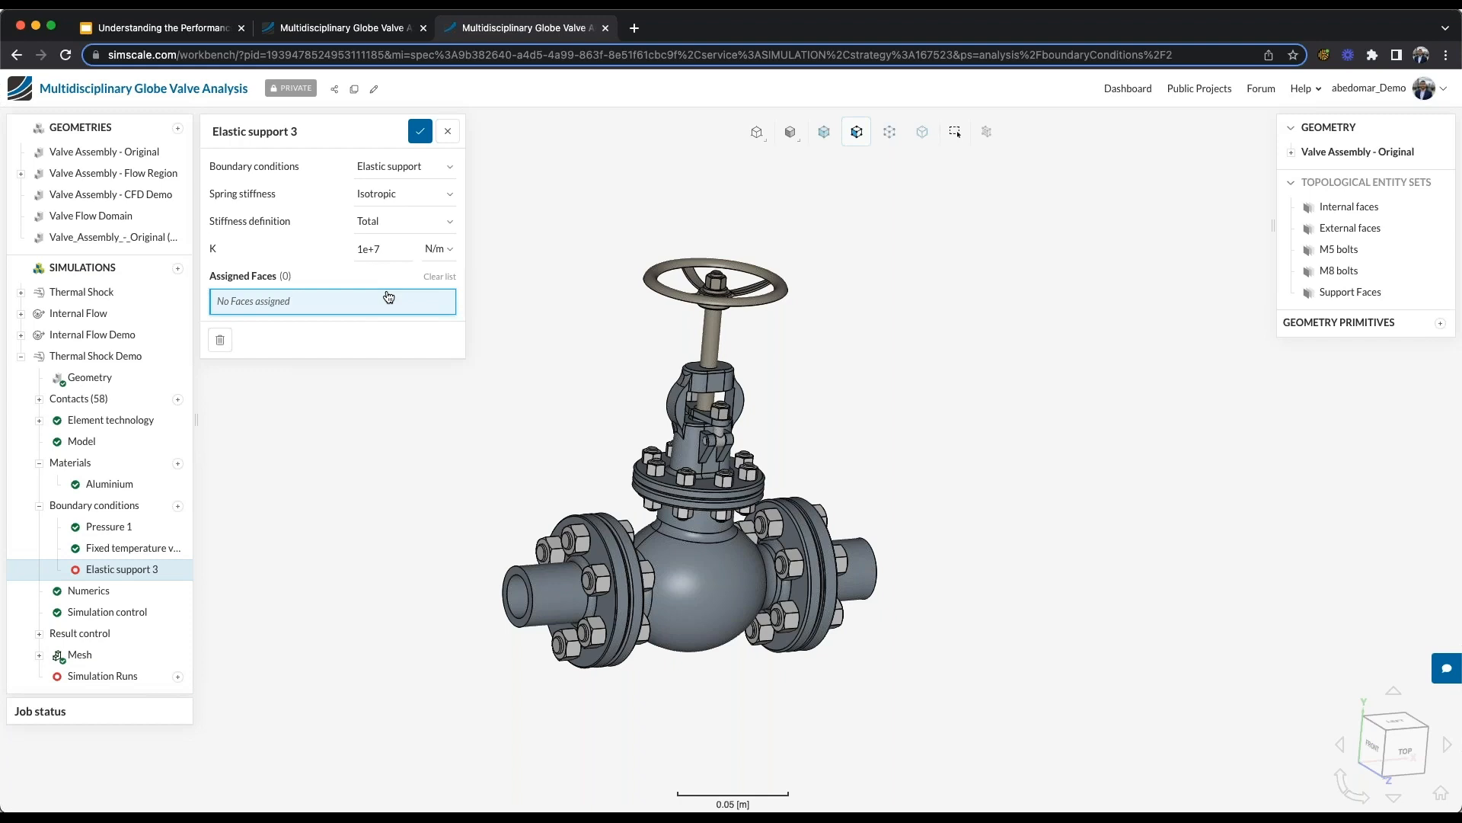
click(517, 594)
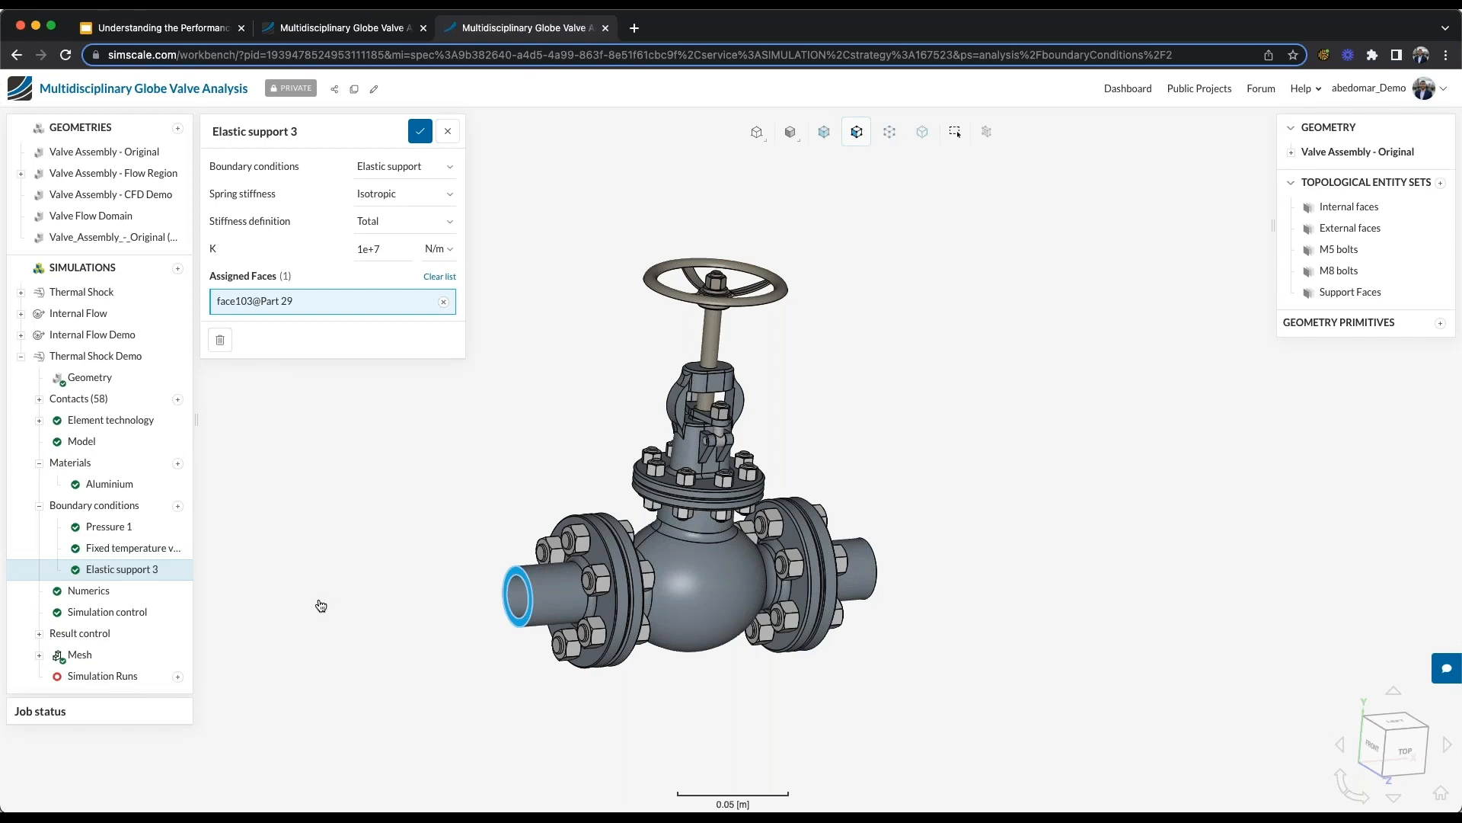
double_click(385, 247)
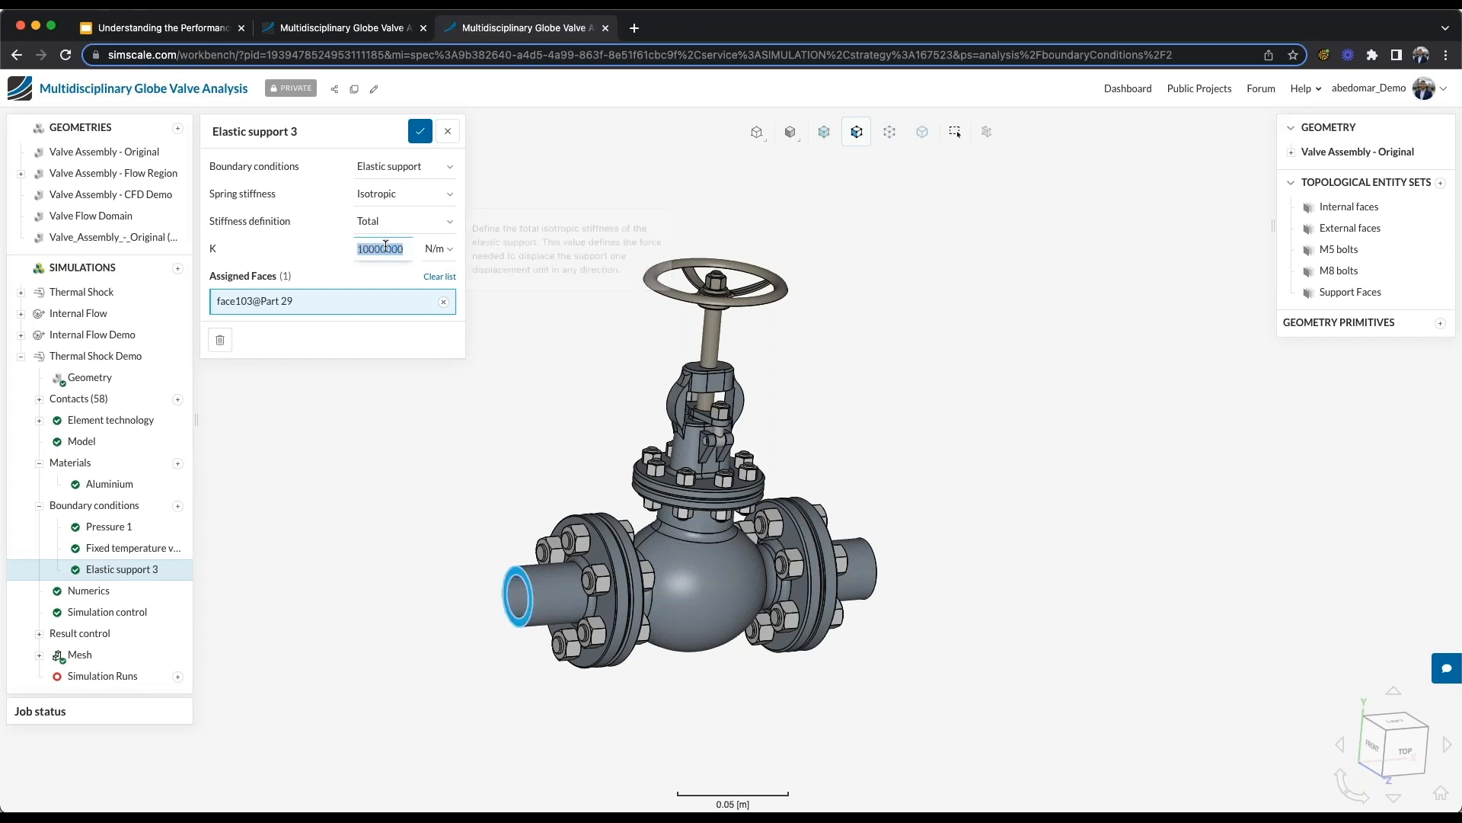
text(1e+7)
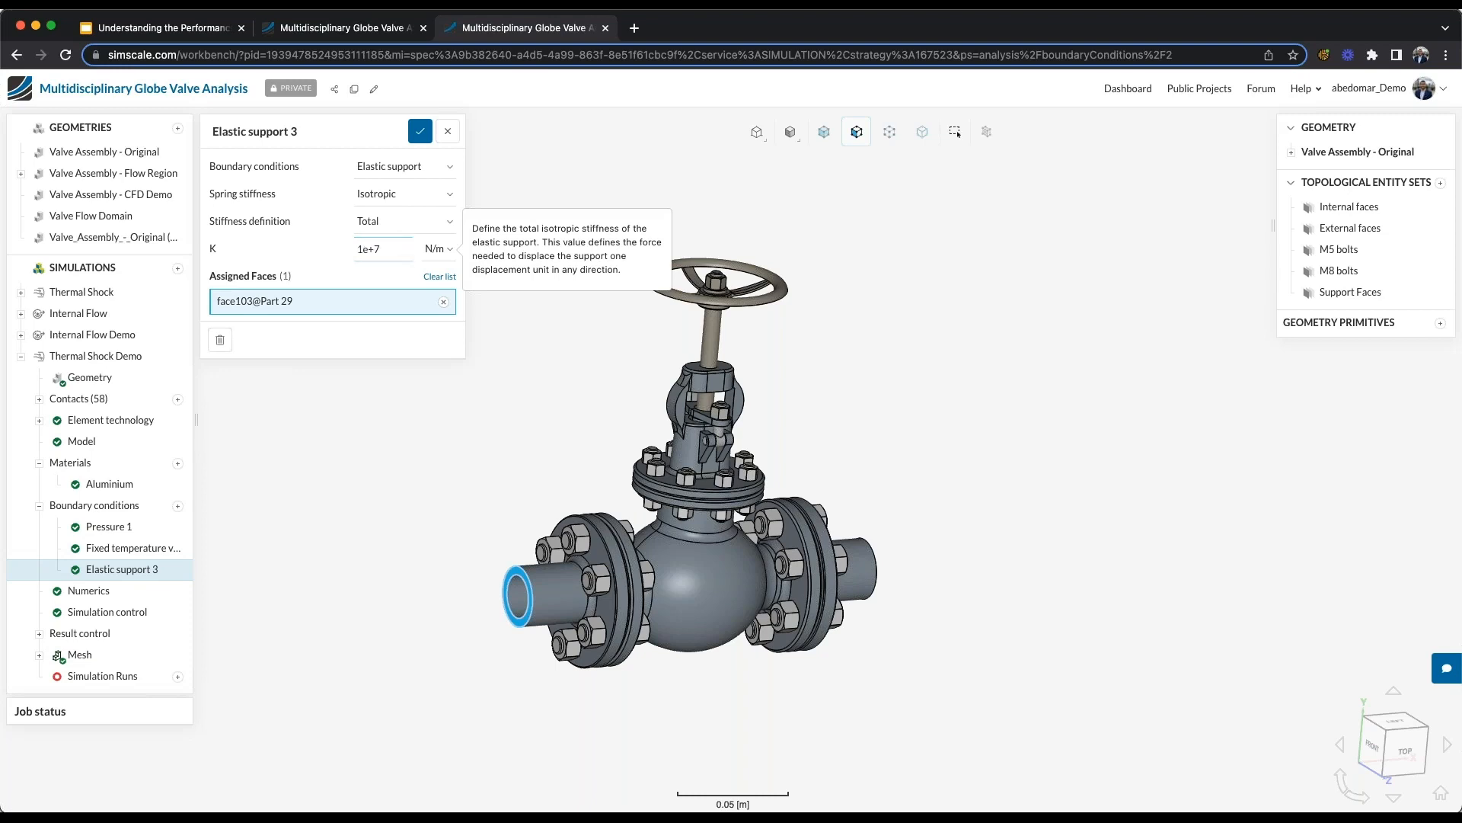
click(387, 243)
click(397, 245)
click(420, 131)
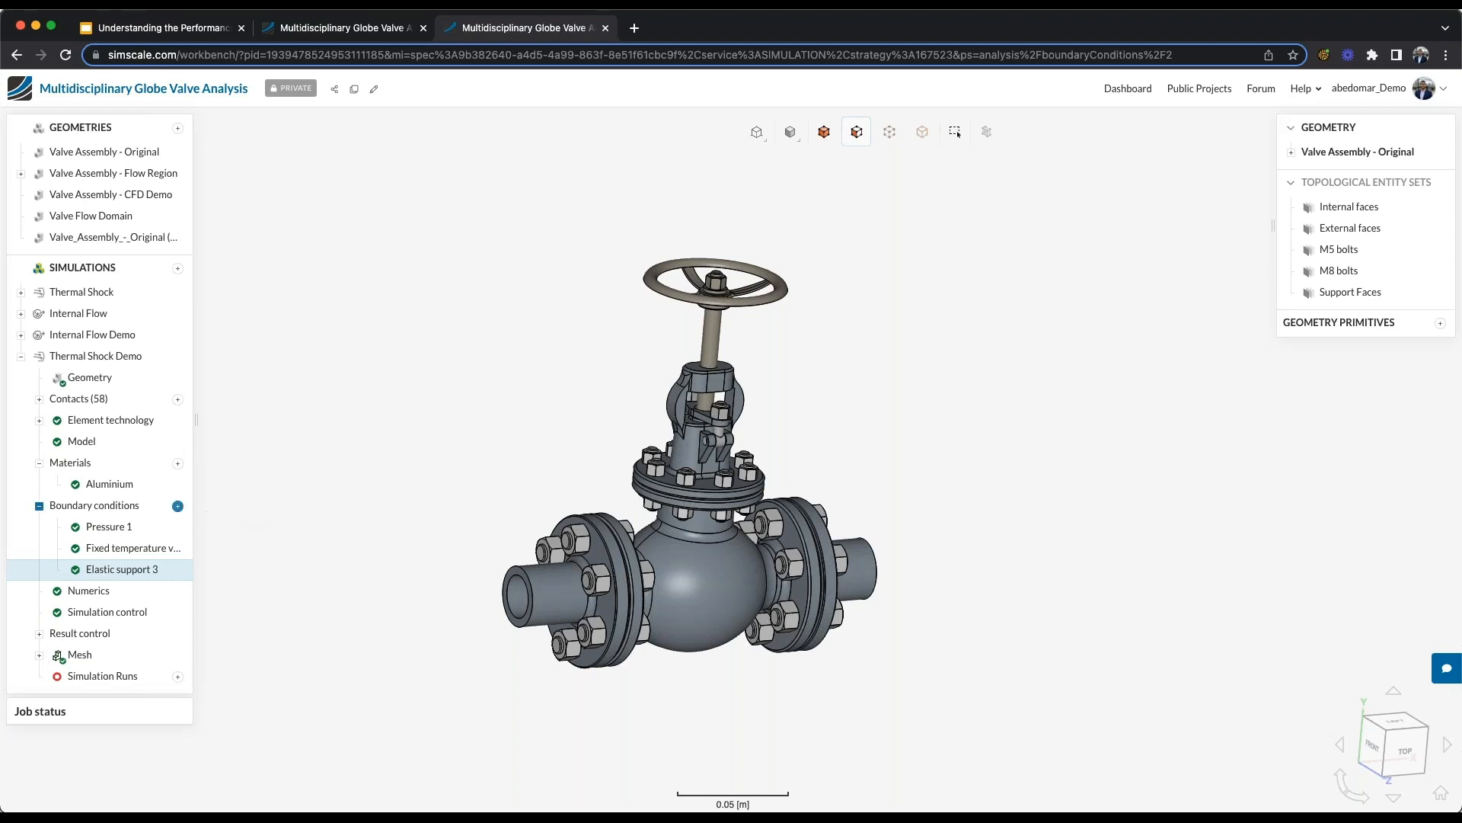
- Add a convective heat flux with a 20 °C reference temperature and 10 W/(K·m²) coefficient on the External faces set and save it
click(178, 506)
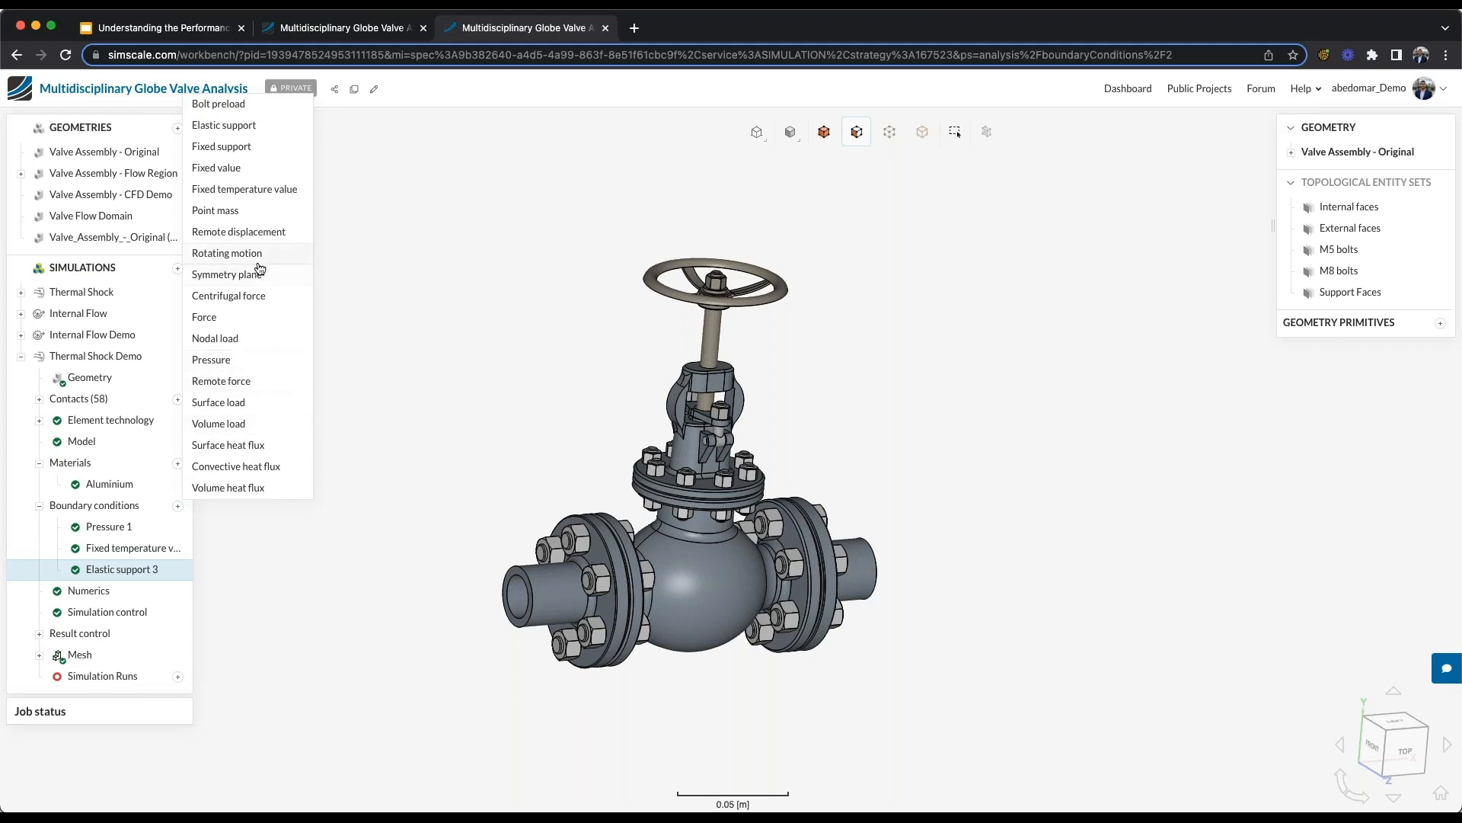
click(260, 466)
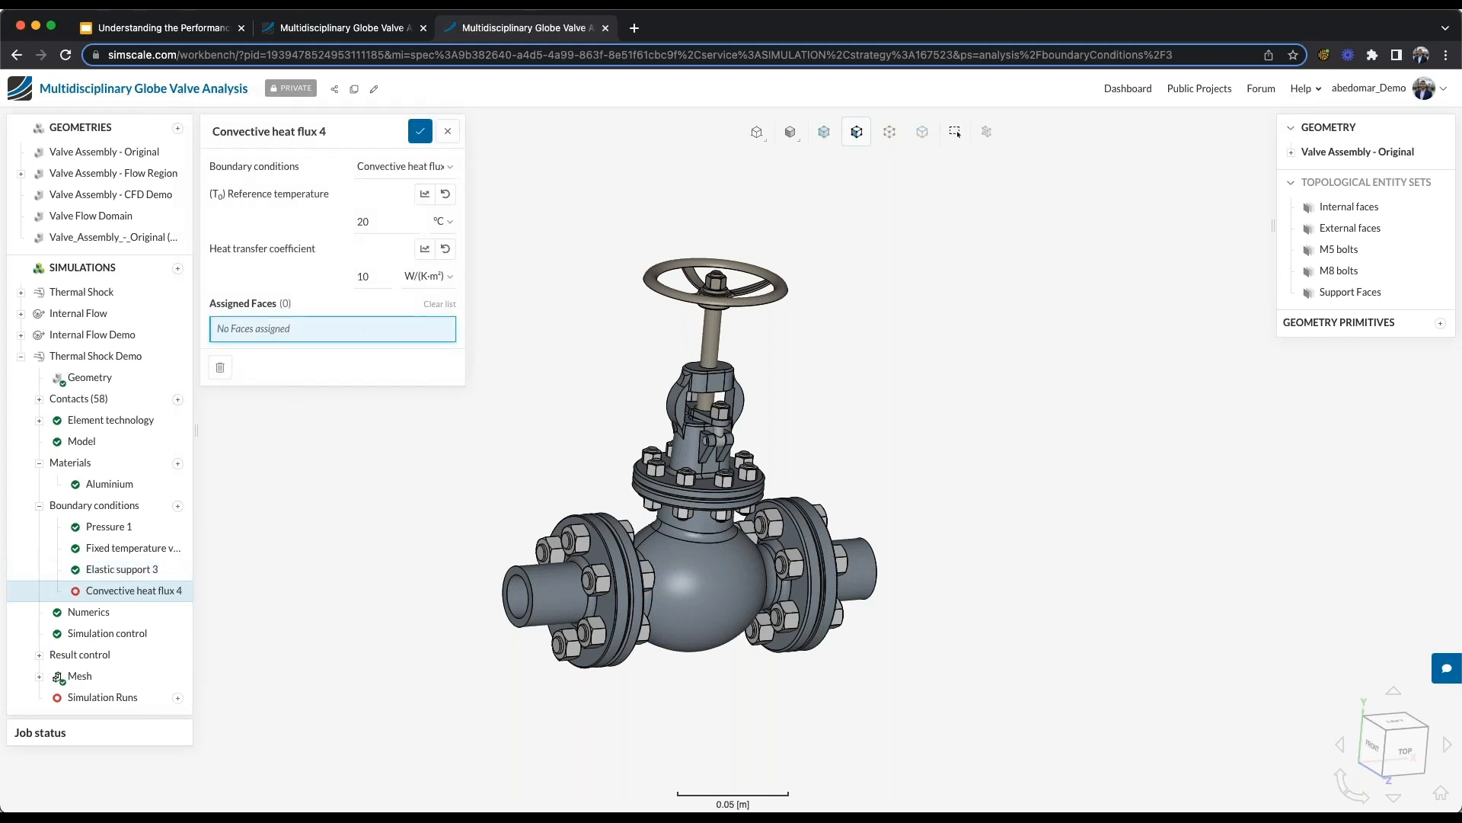
double_click(370, 223)
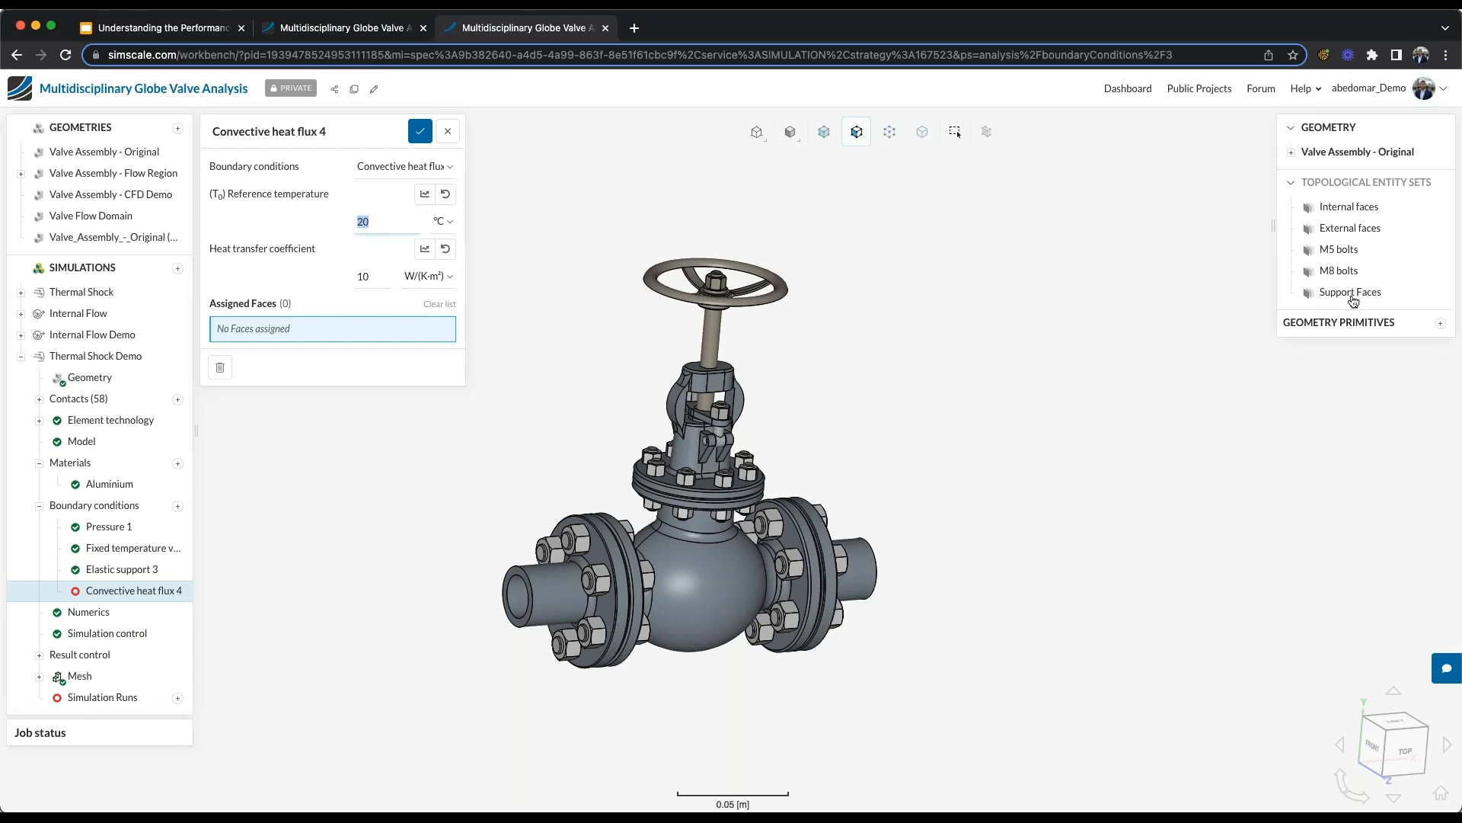
mouse_move(1358, 296)
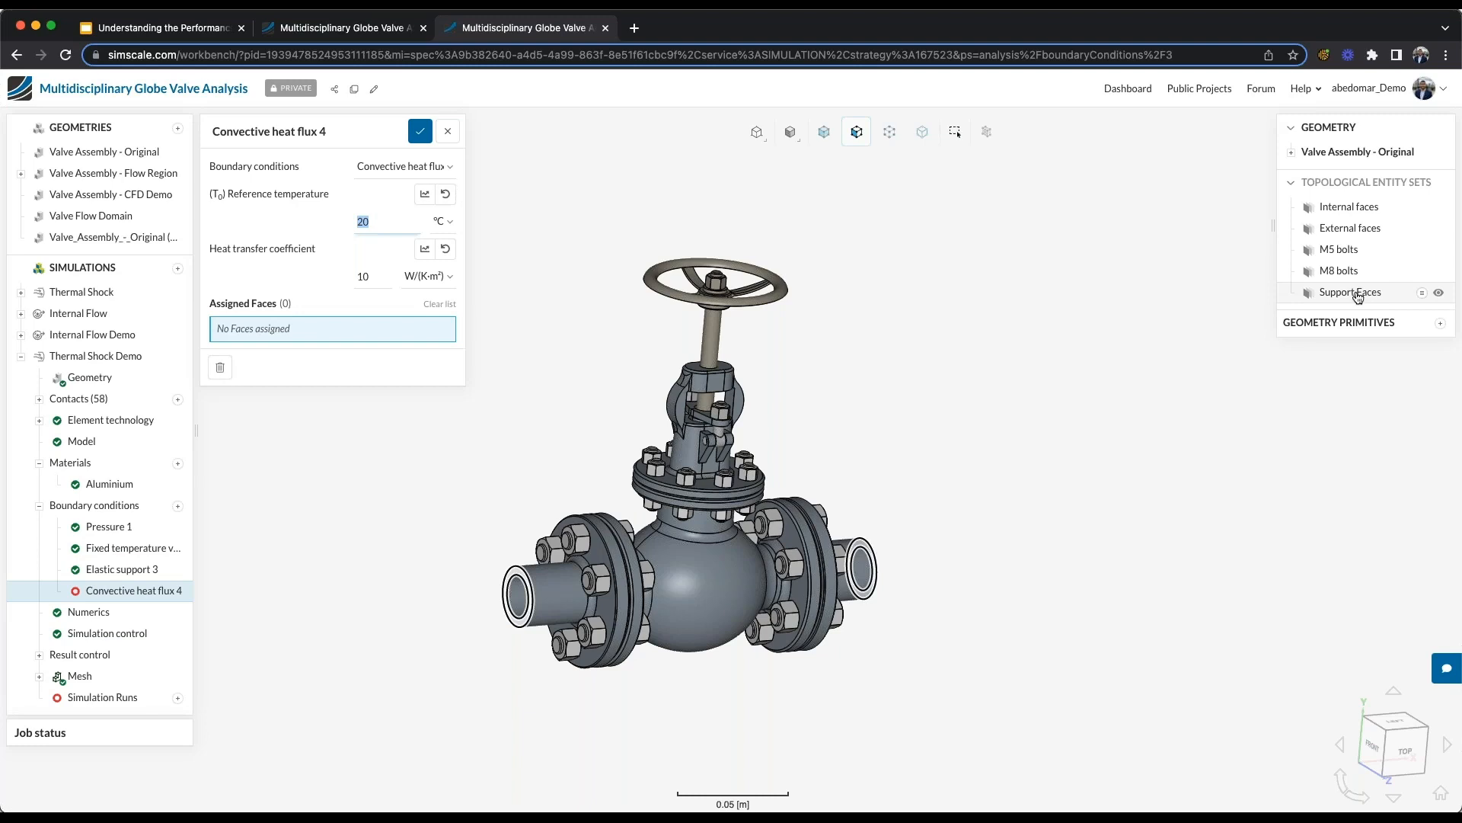
click(1352, 235)
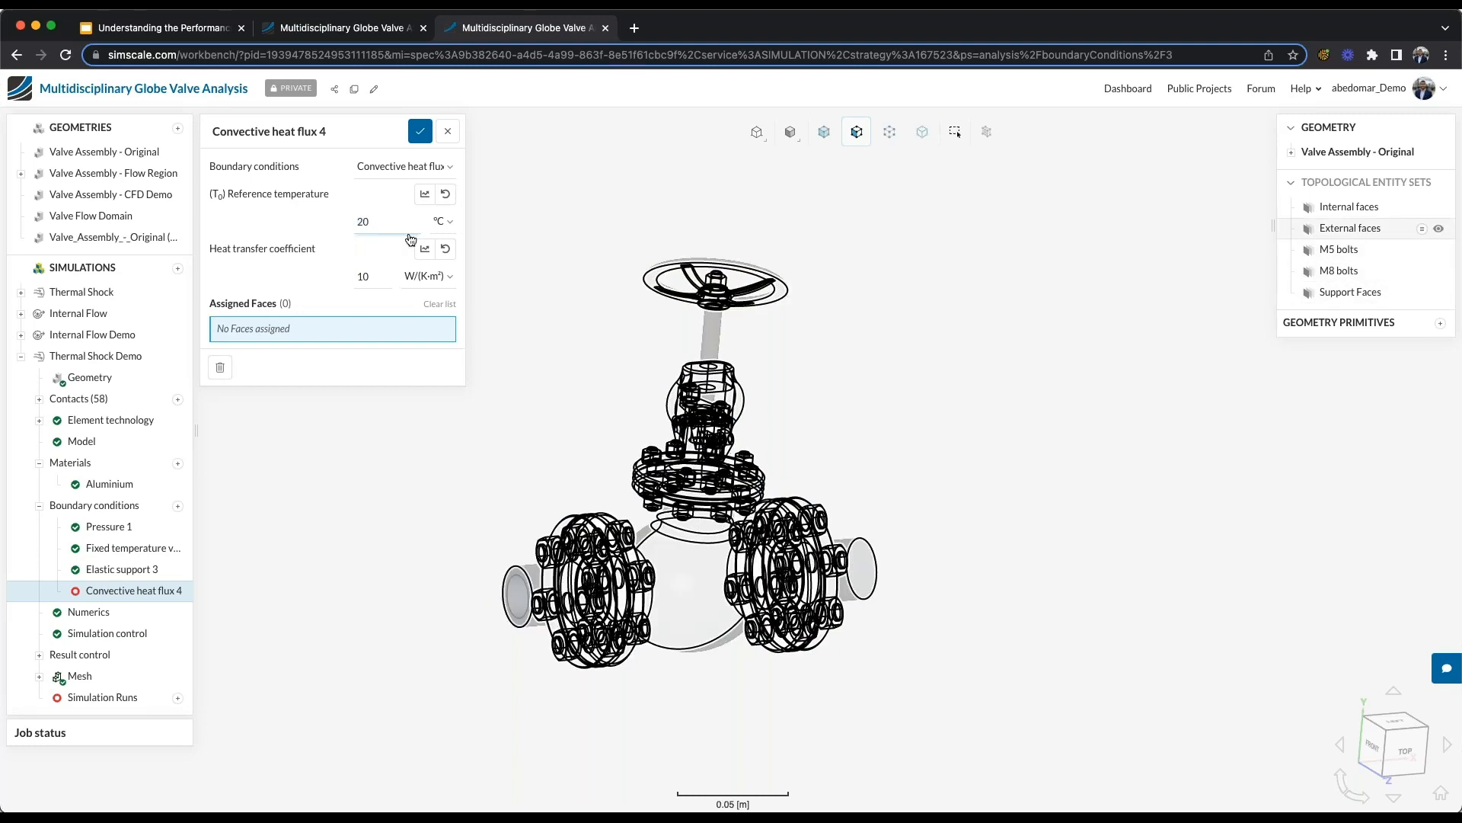
click(420, 133)
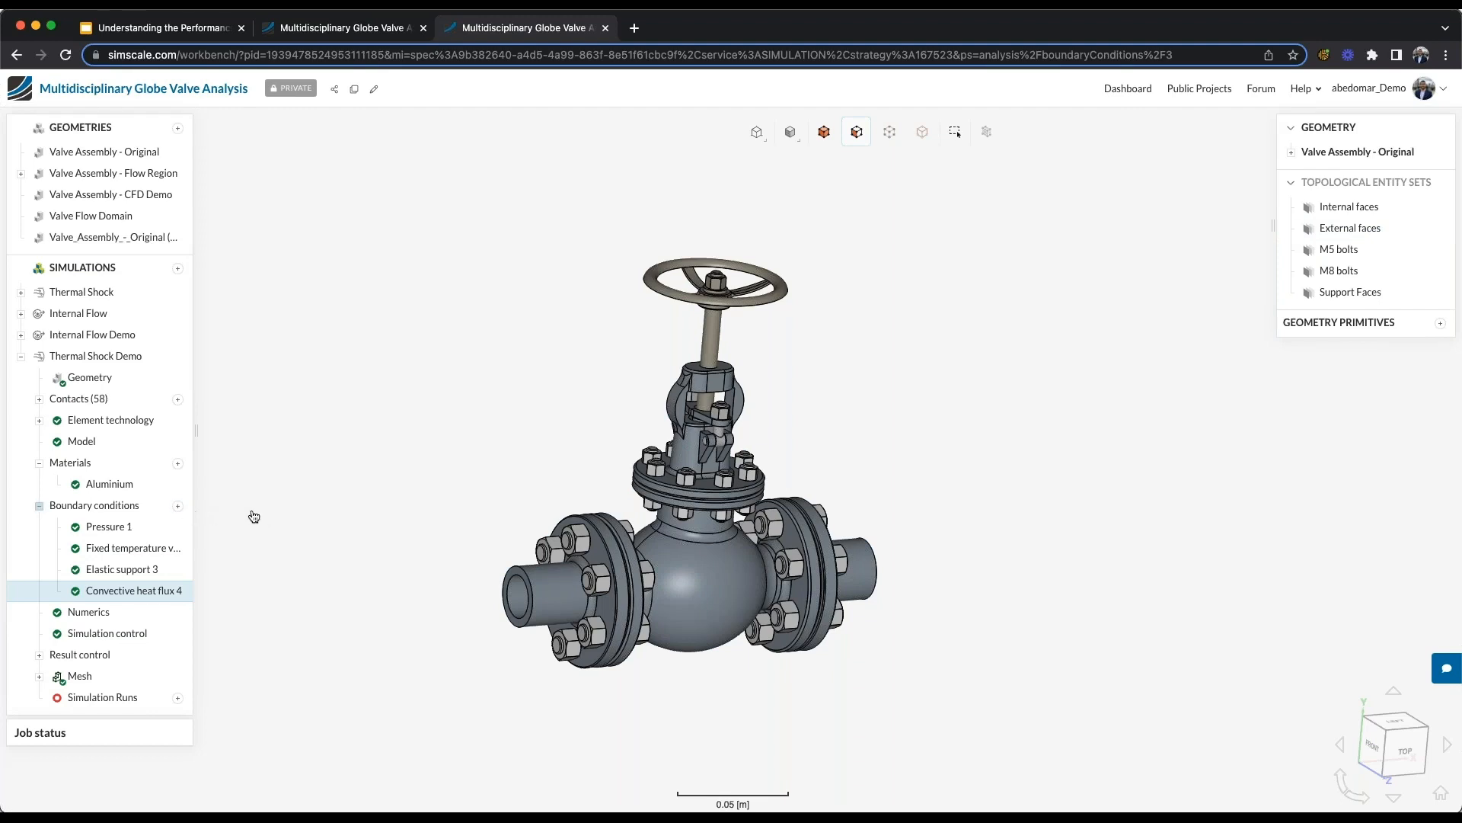
- Add a bolt preload with a force of 2000 N on the M5 bolts and M8 bolts sets and save it
click(179, 506)
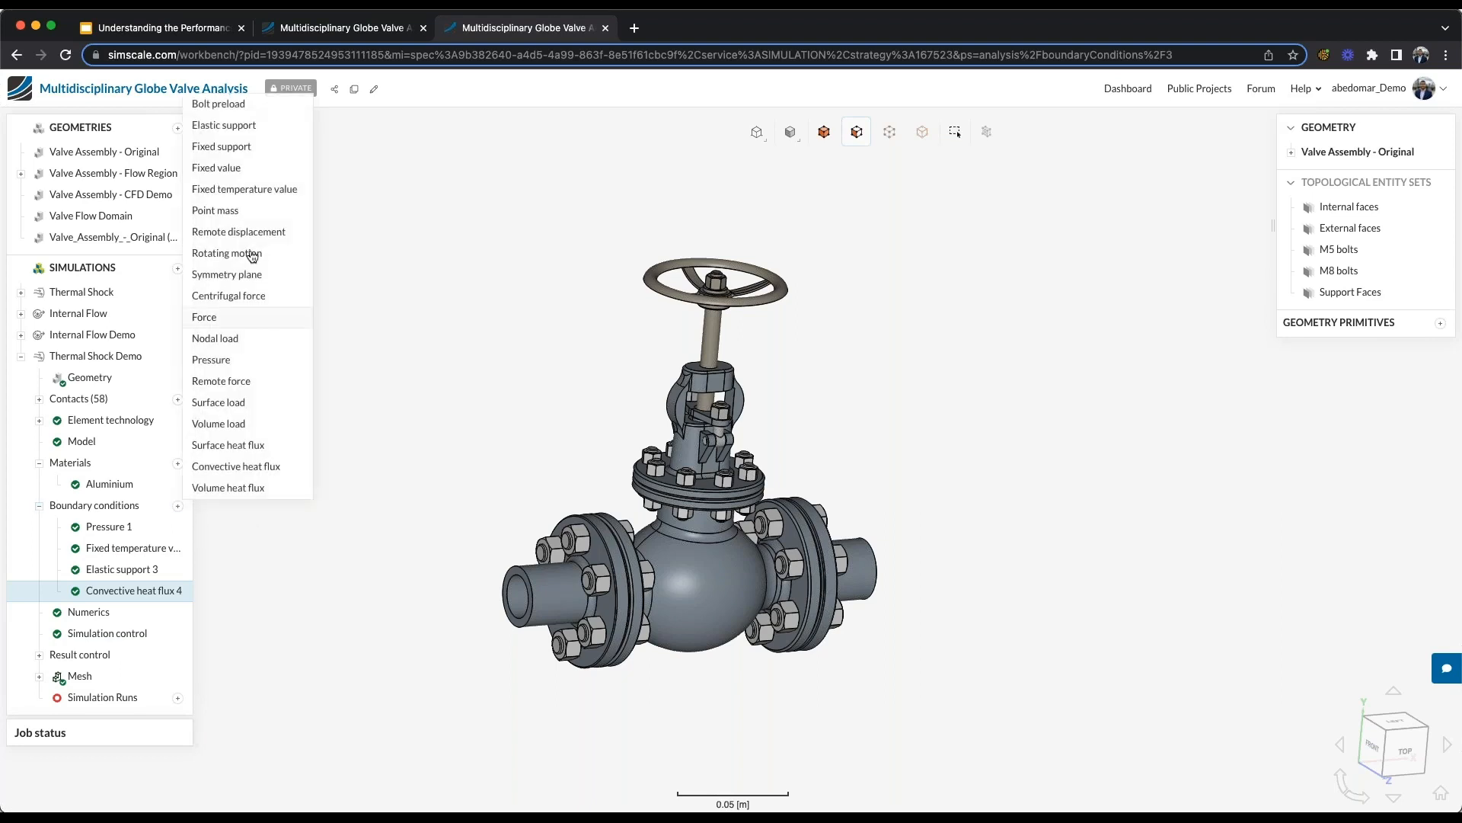
click(282, 195)
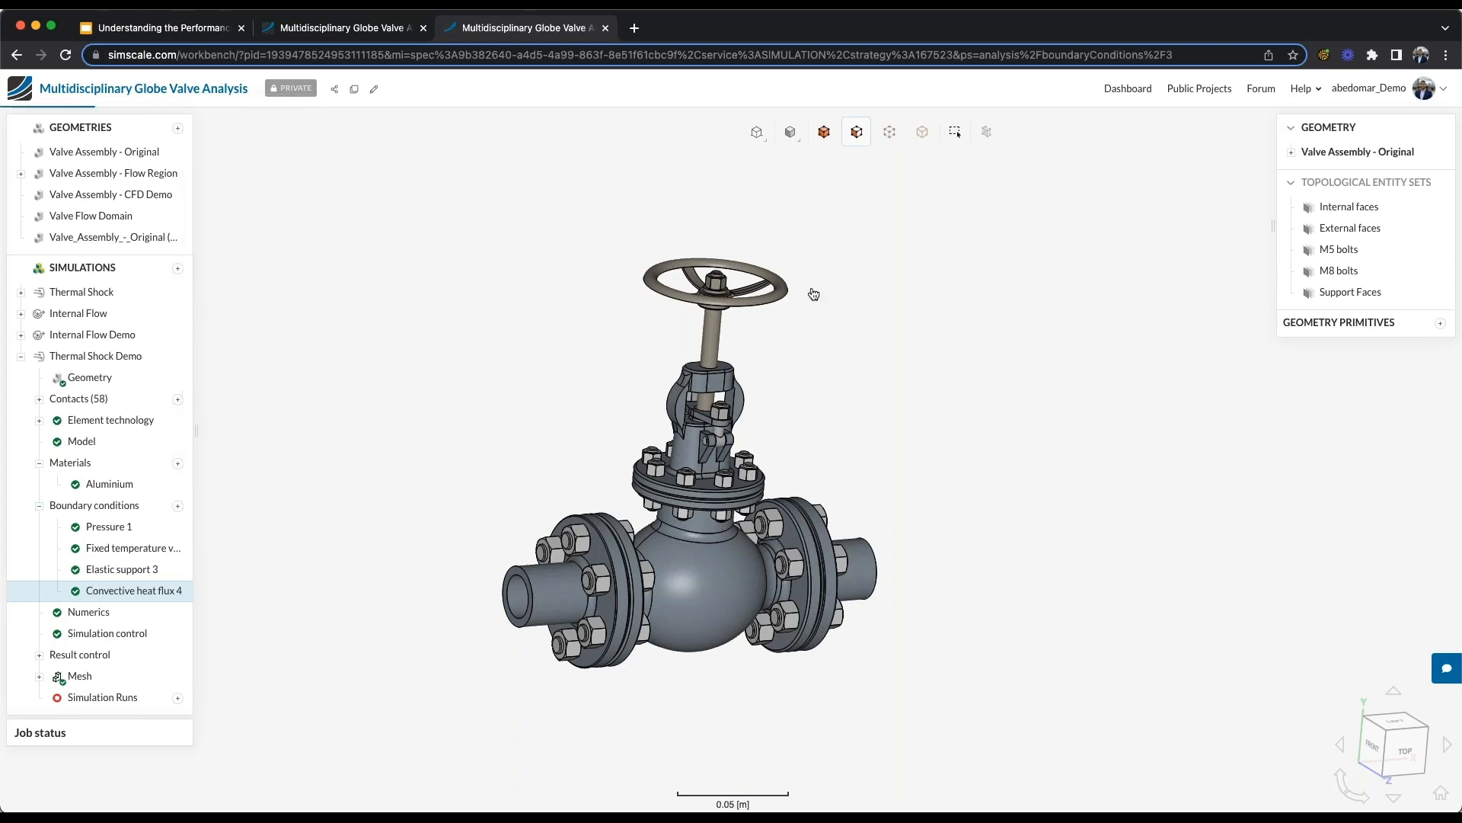
click(1351, 253)
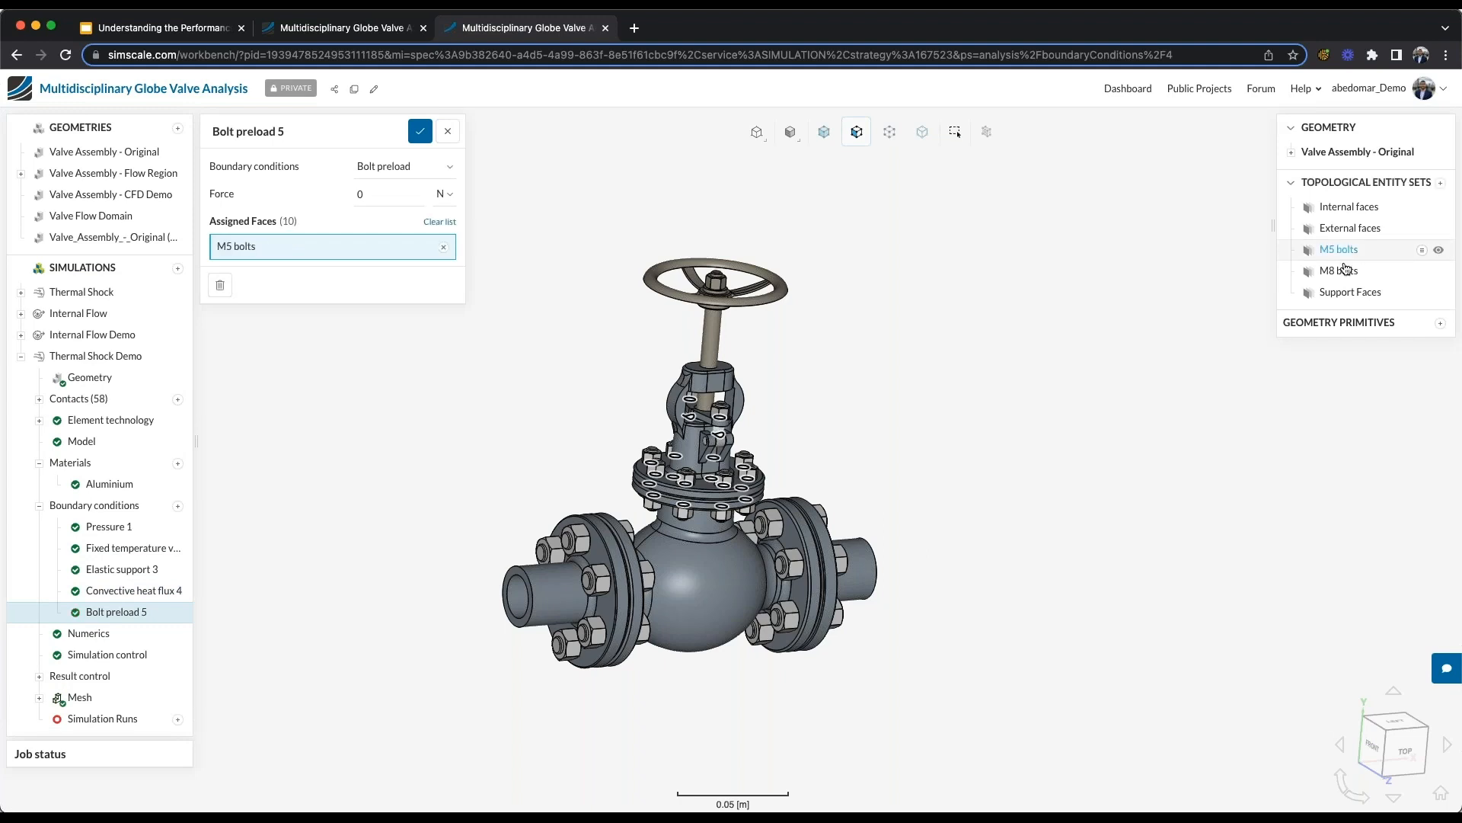
click(1339, 273)
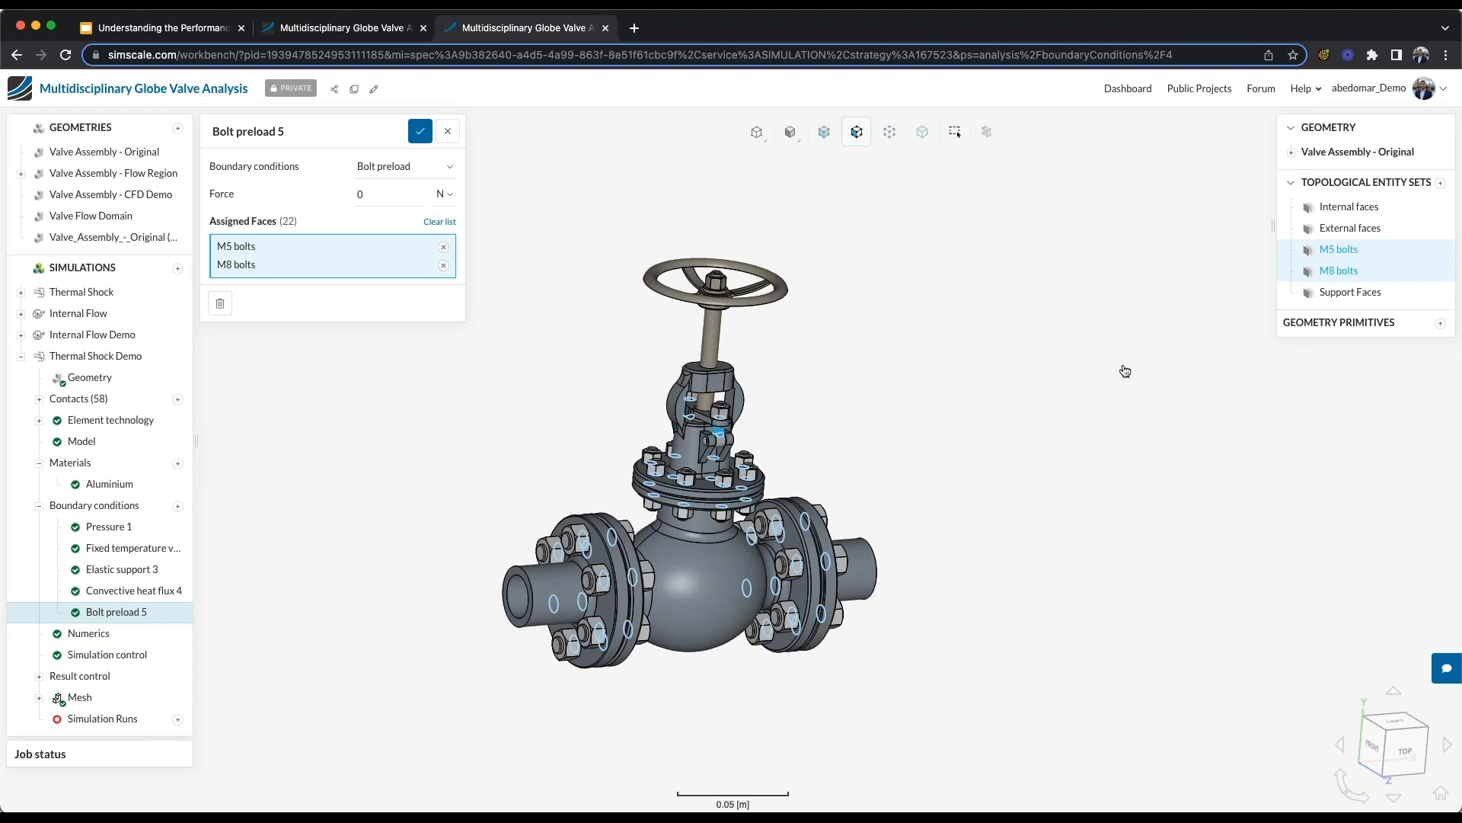
click(401, 200)
text(2000)
click(419, 133)
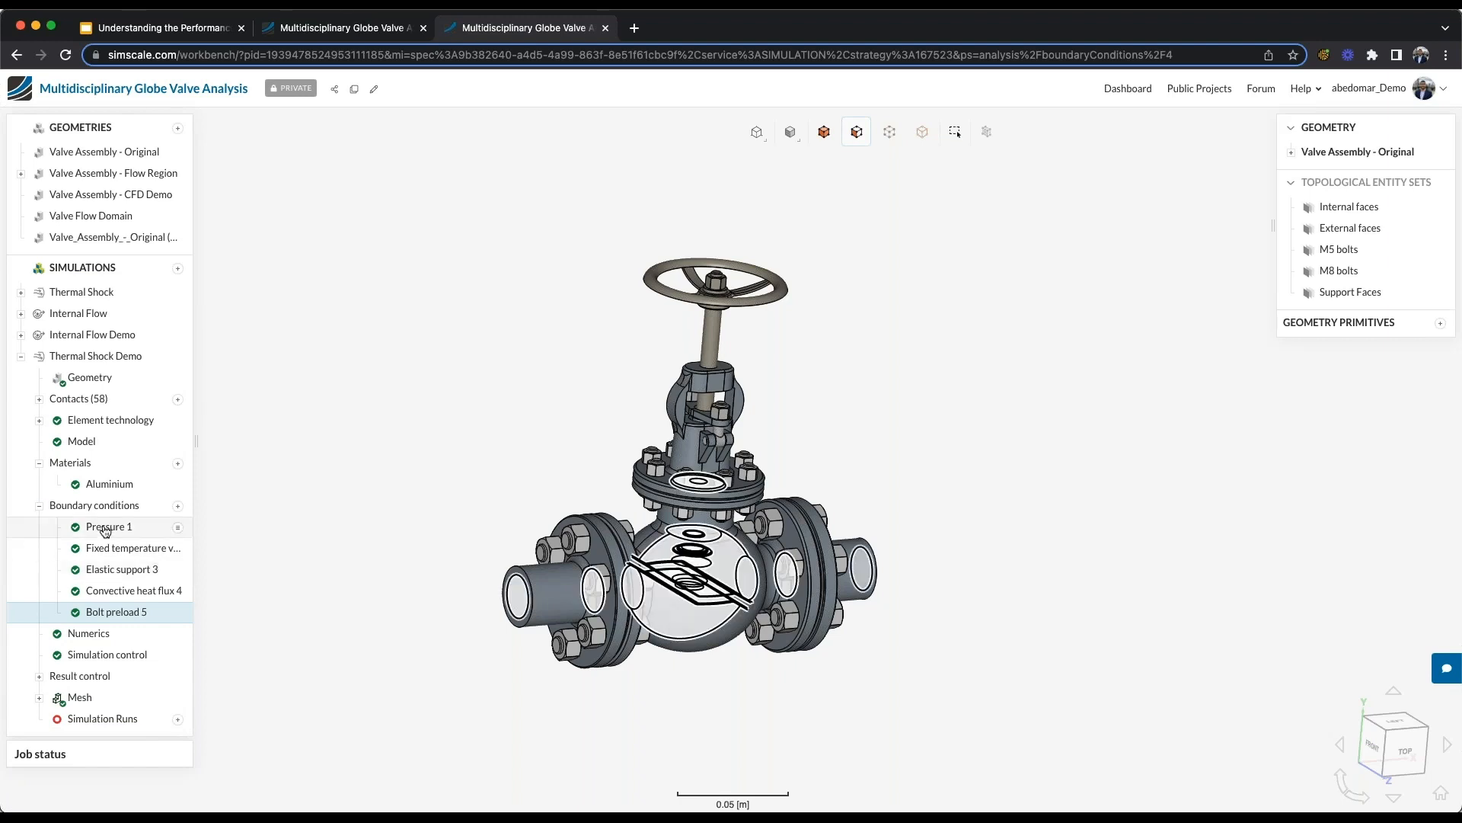
- Review the settings and assigned faces of the elastic support, convective heat flux and bolt preload conditions
click(115, 577)
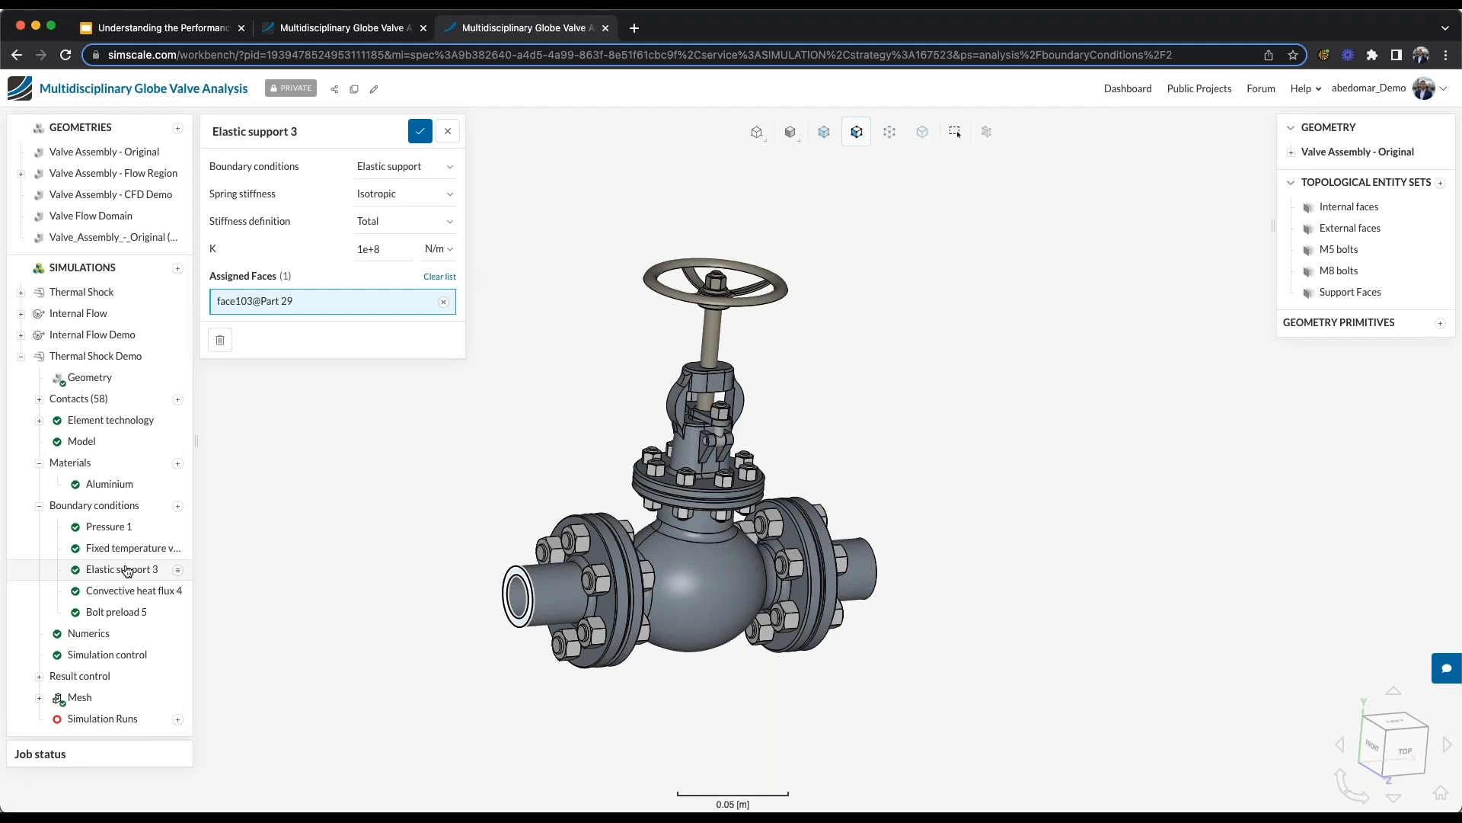
click(122, 570)
click(420, 131)
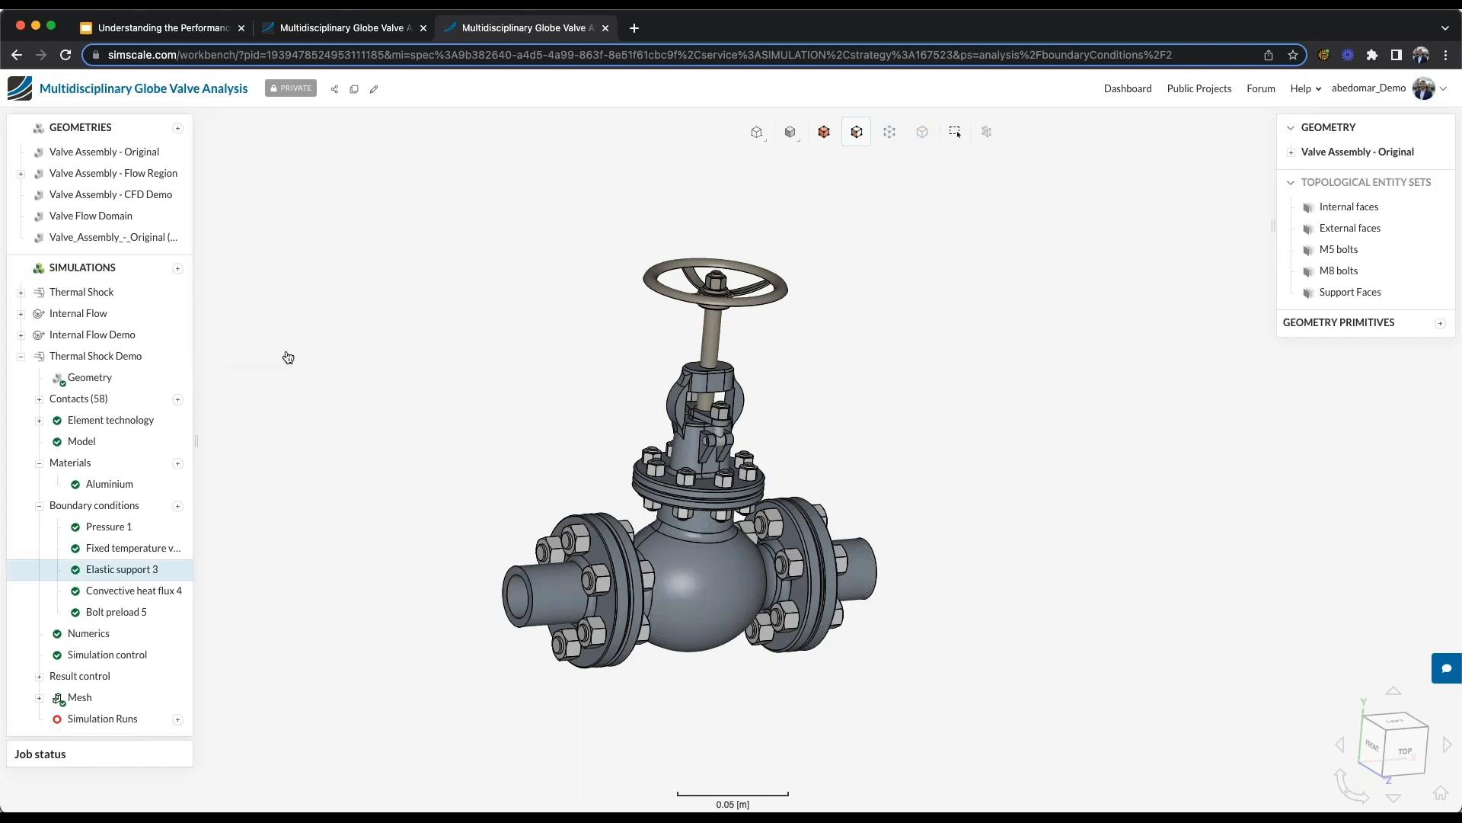
click(128, 593)
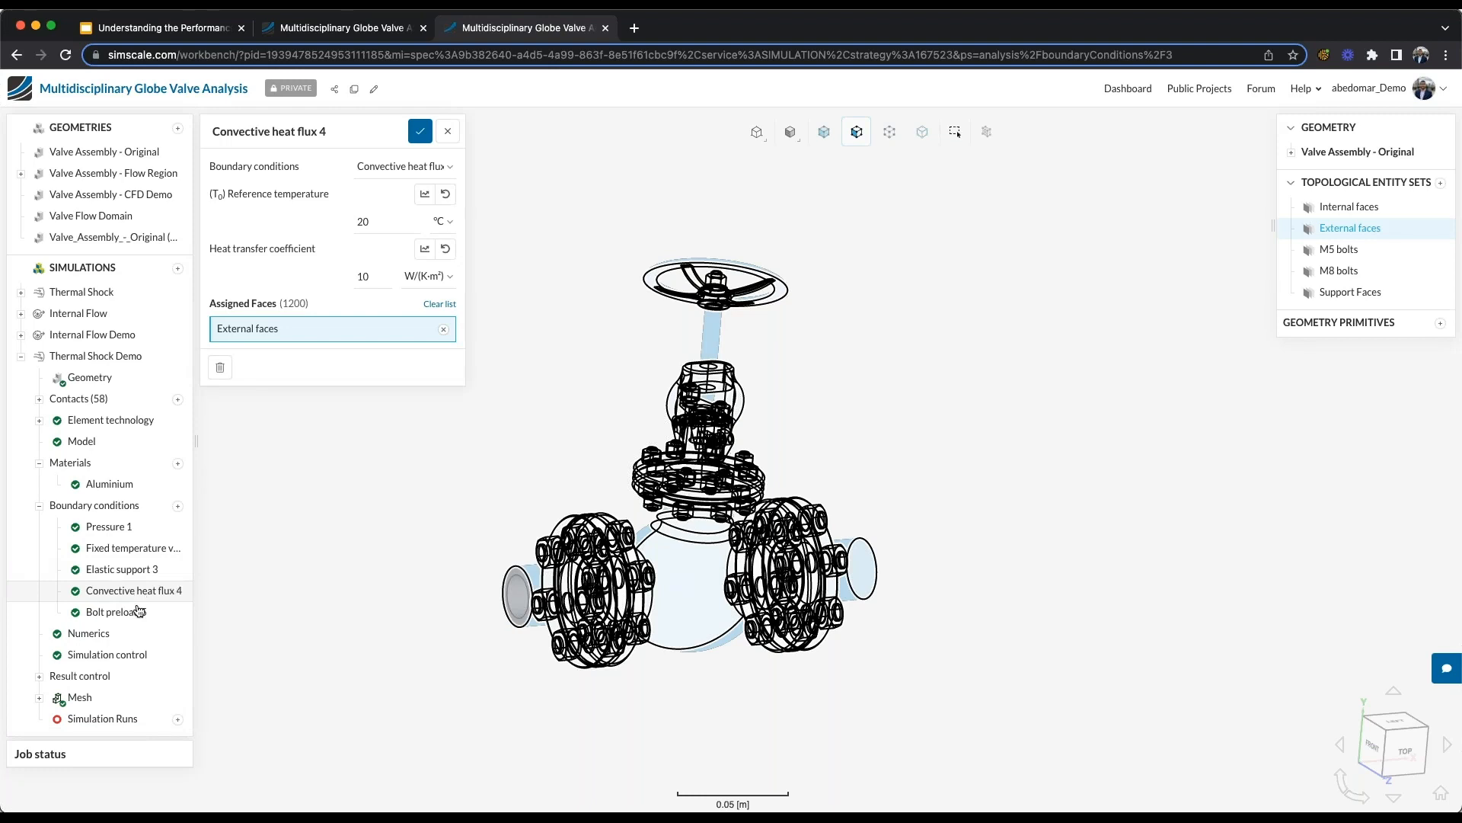
click(114, 612)
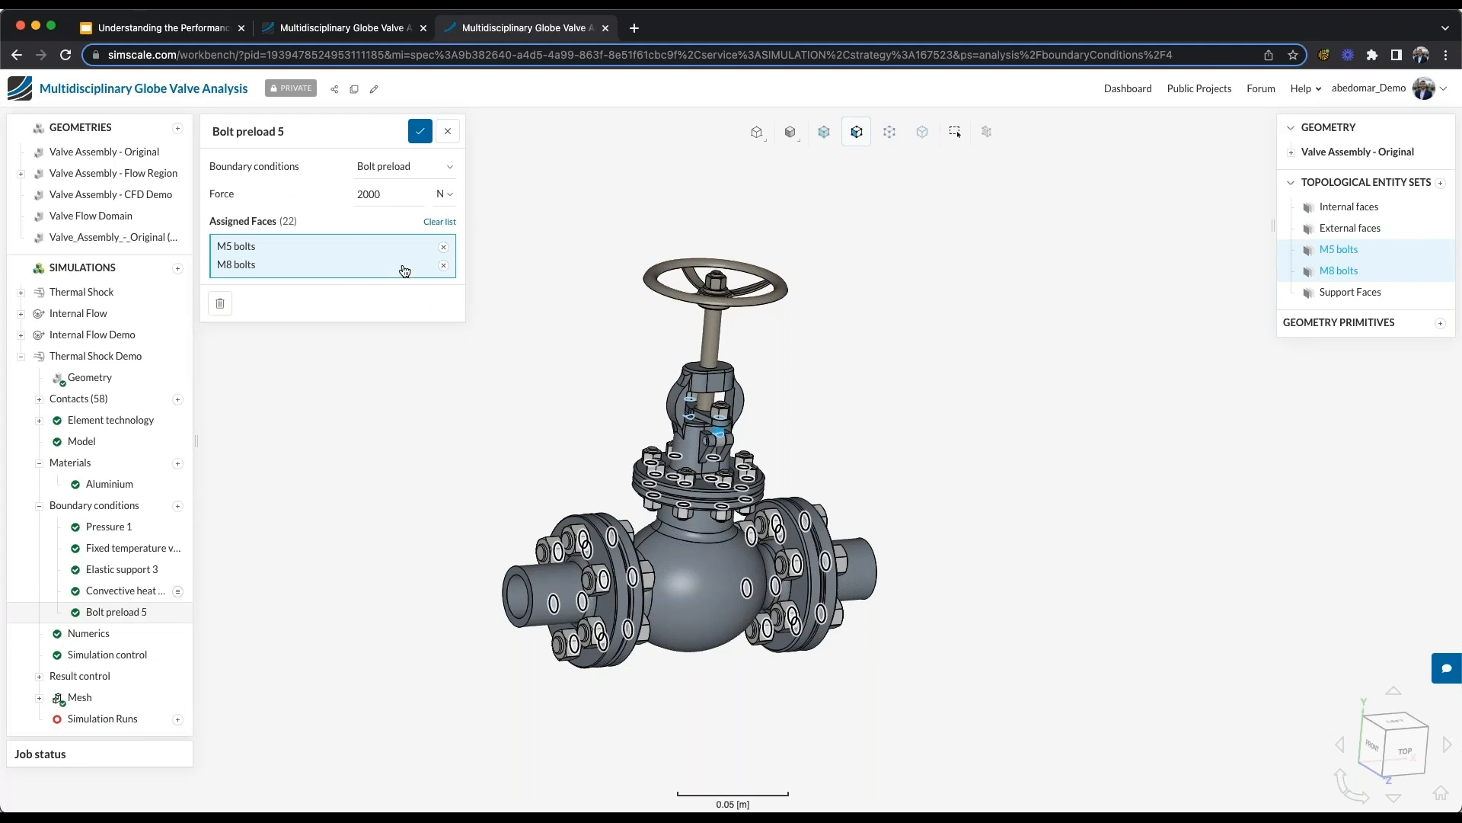
click(421, 131)
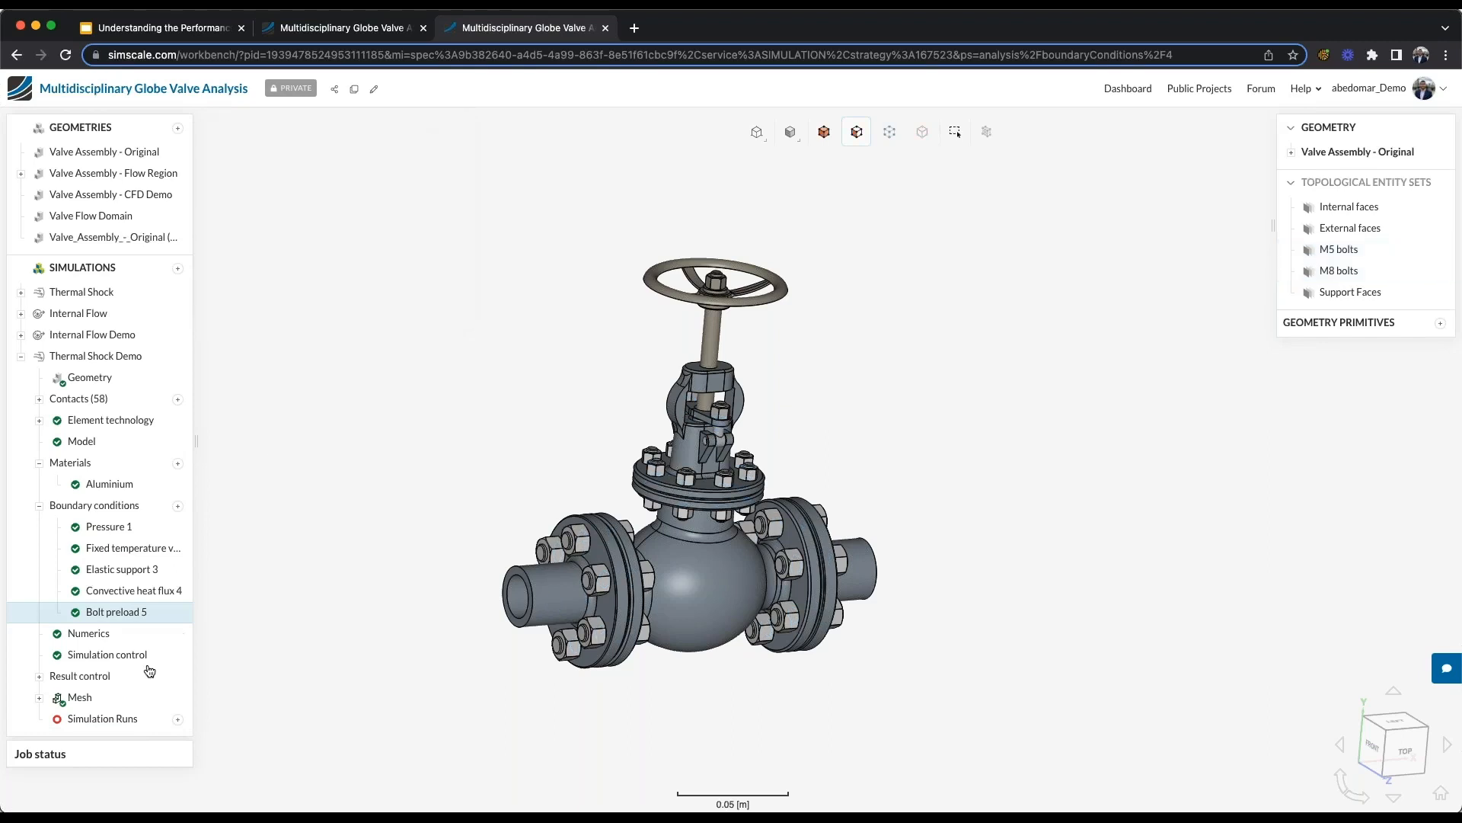
- Check the maximum runtime in the simulation control settings and look at the numerics settings
click(122, 657)
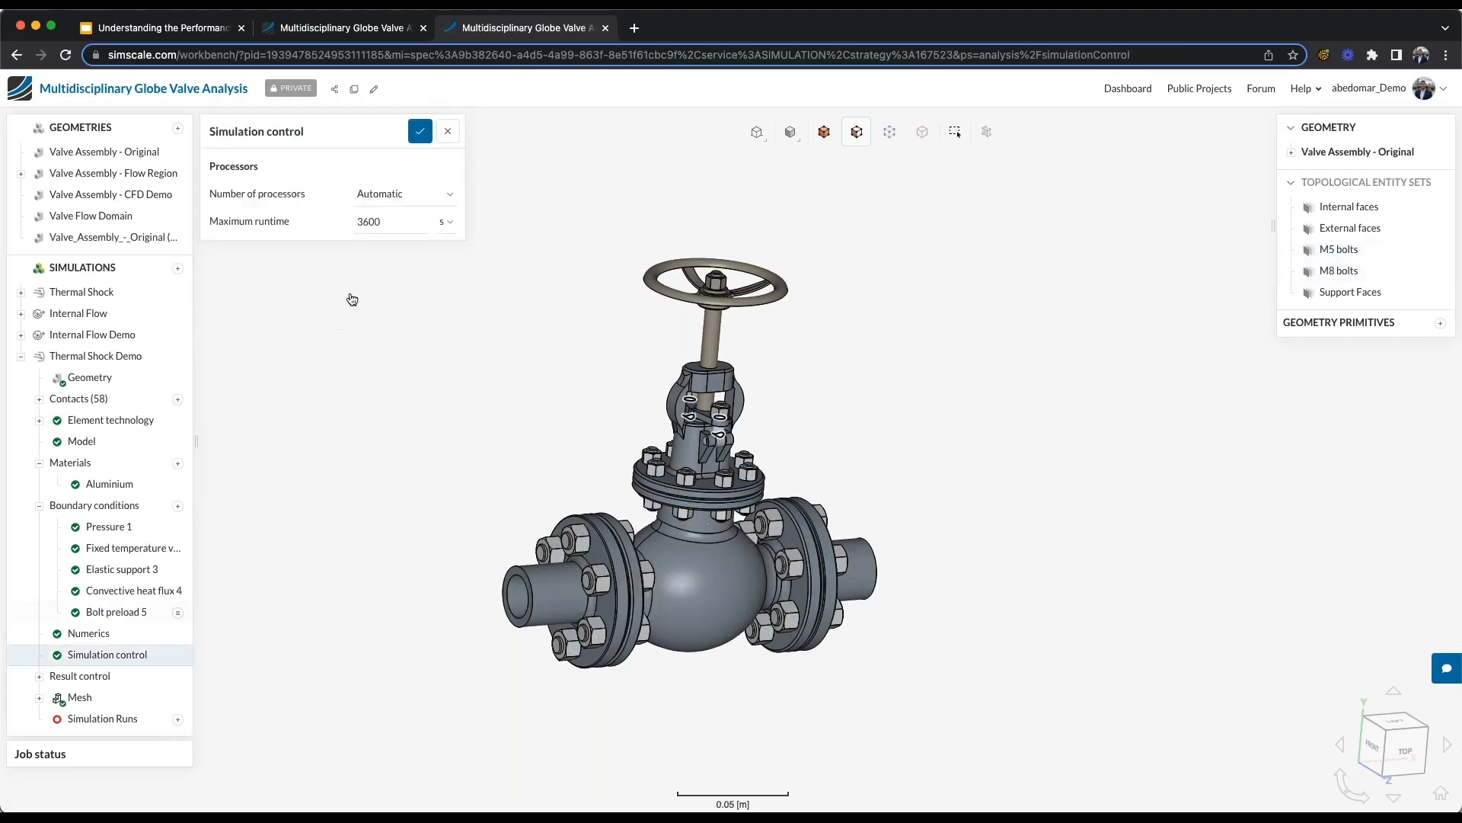
double_click(385, 223)
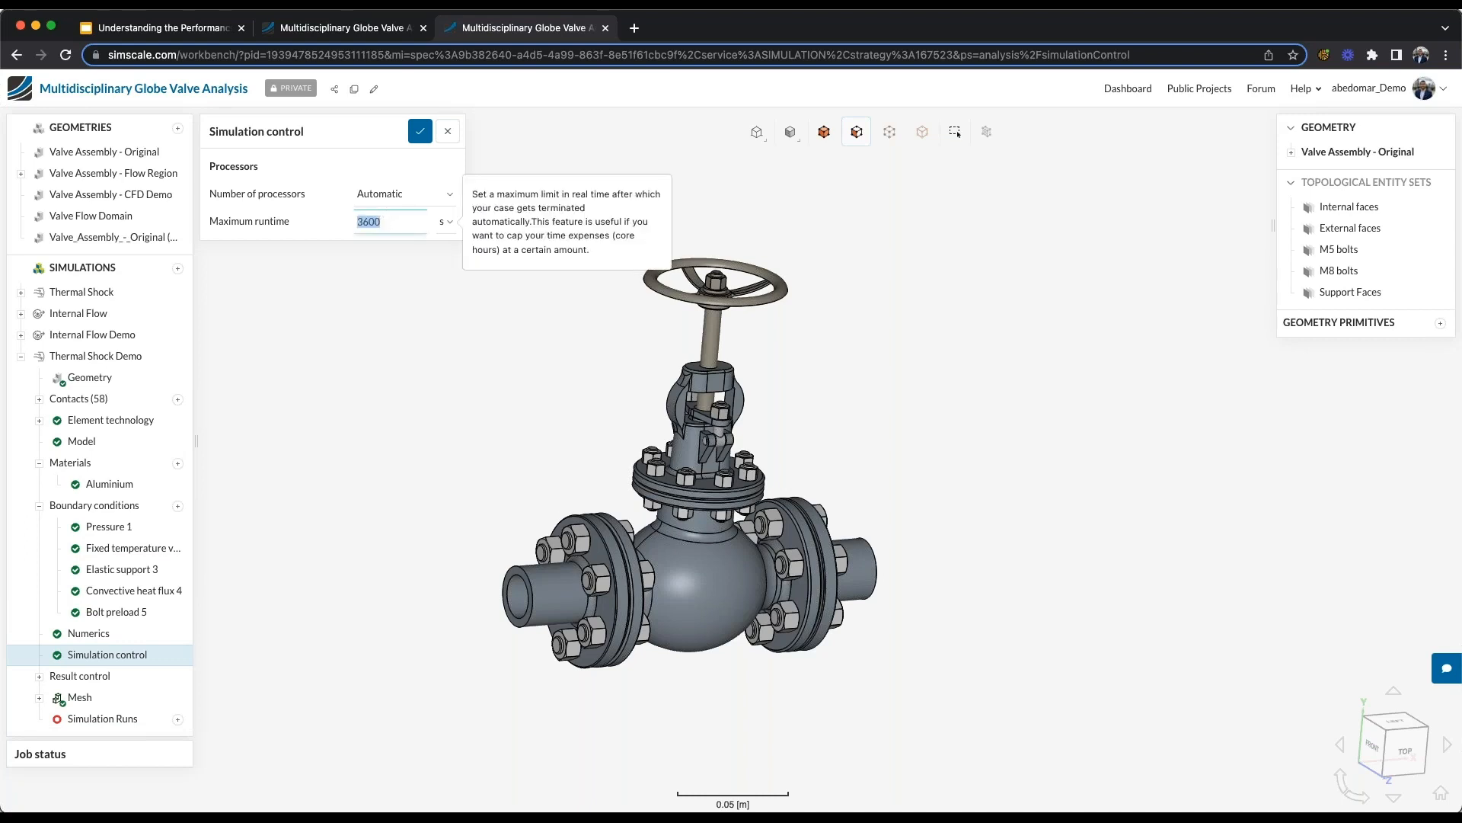
click(420, 131)
click(100, 640)
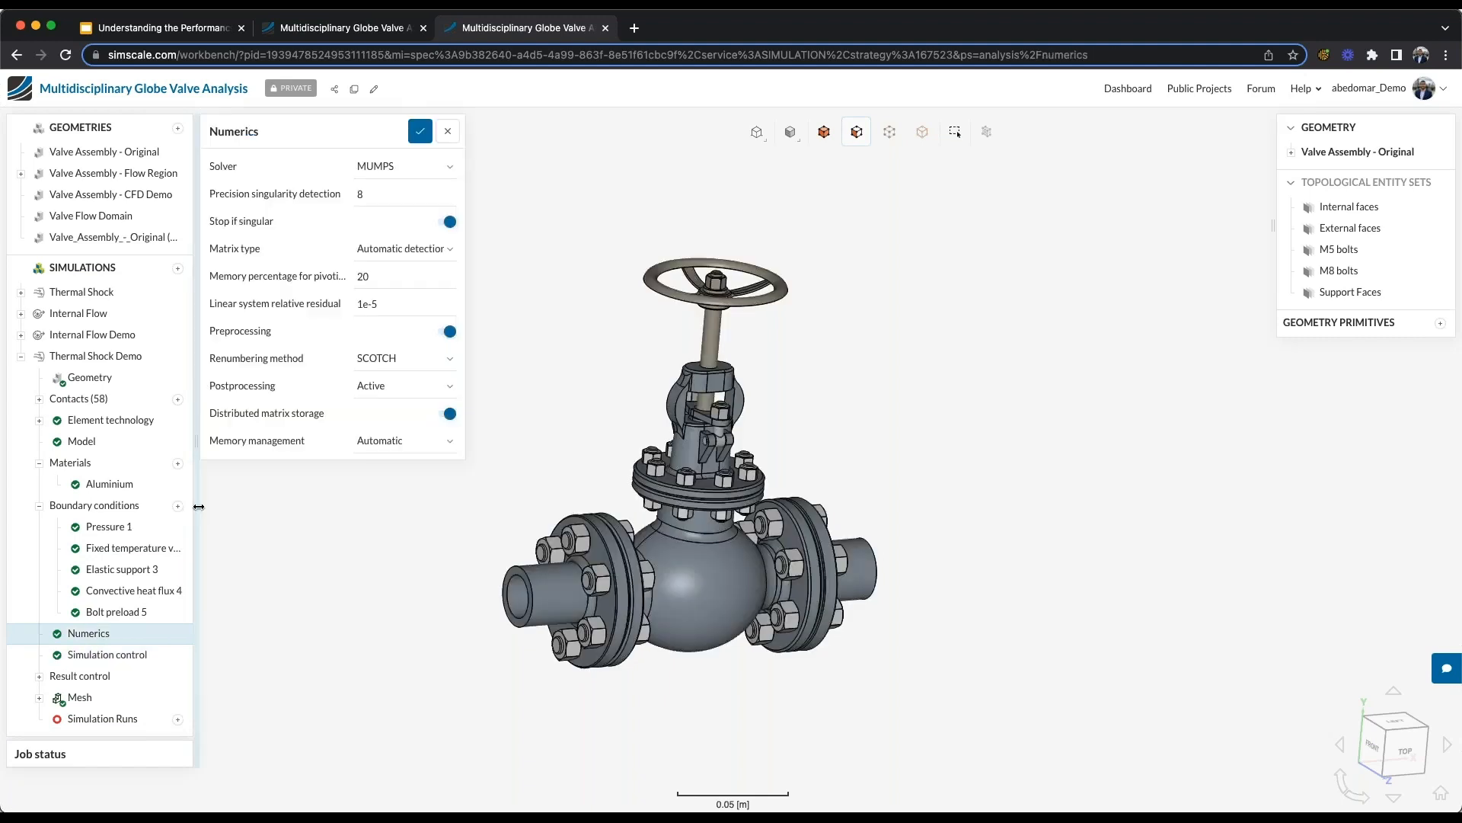
- Set the time dependency of the Thermal Shock Demo simulation to Transient and save it
click(113, 357)
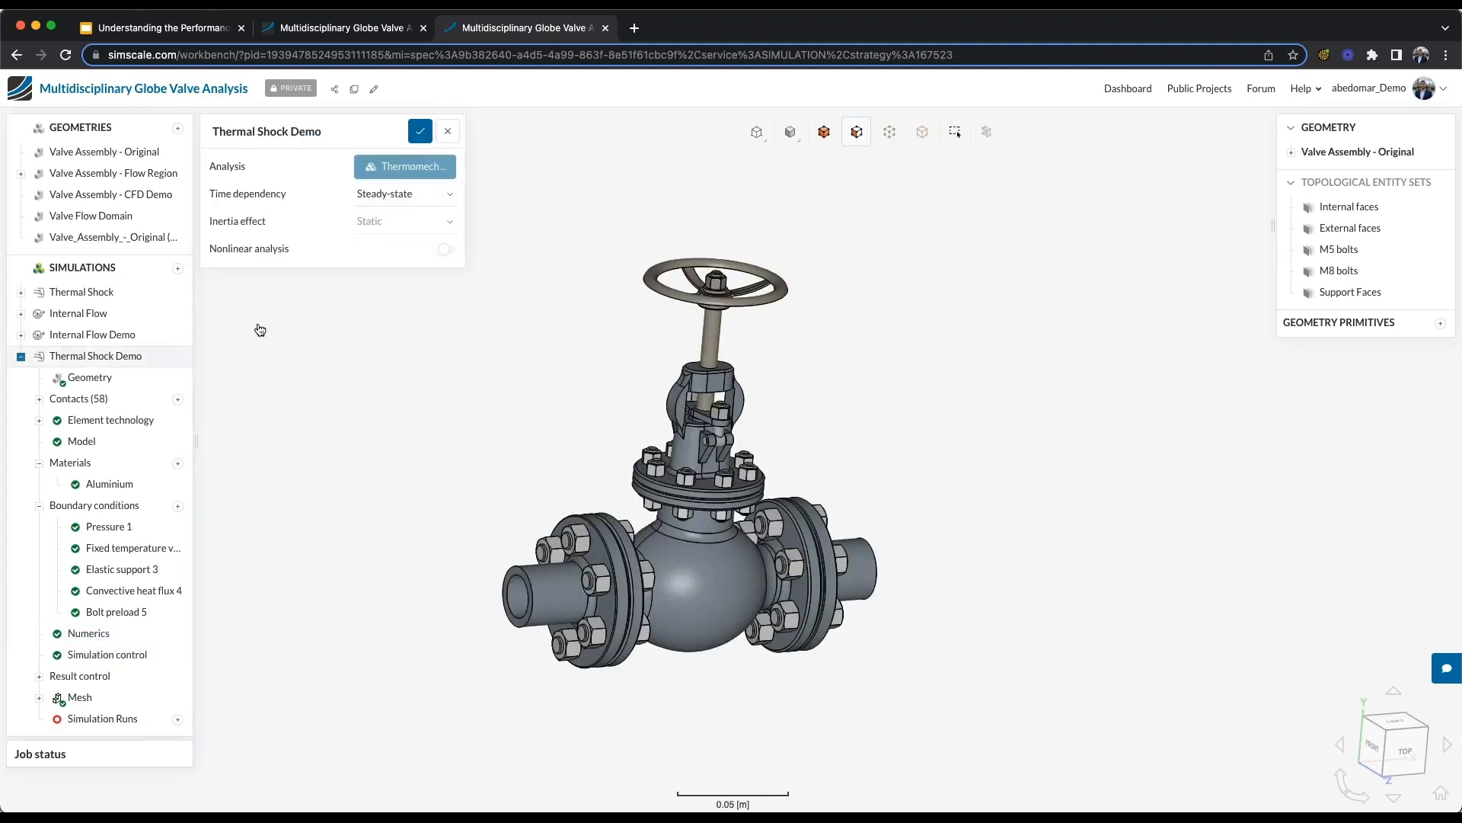
click(417, 195)
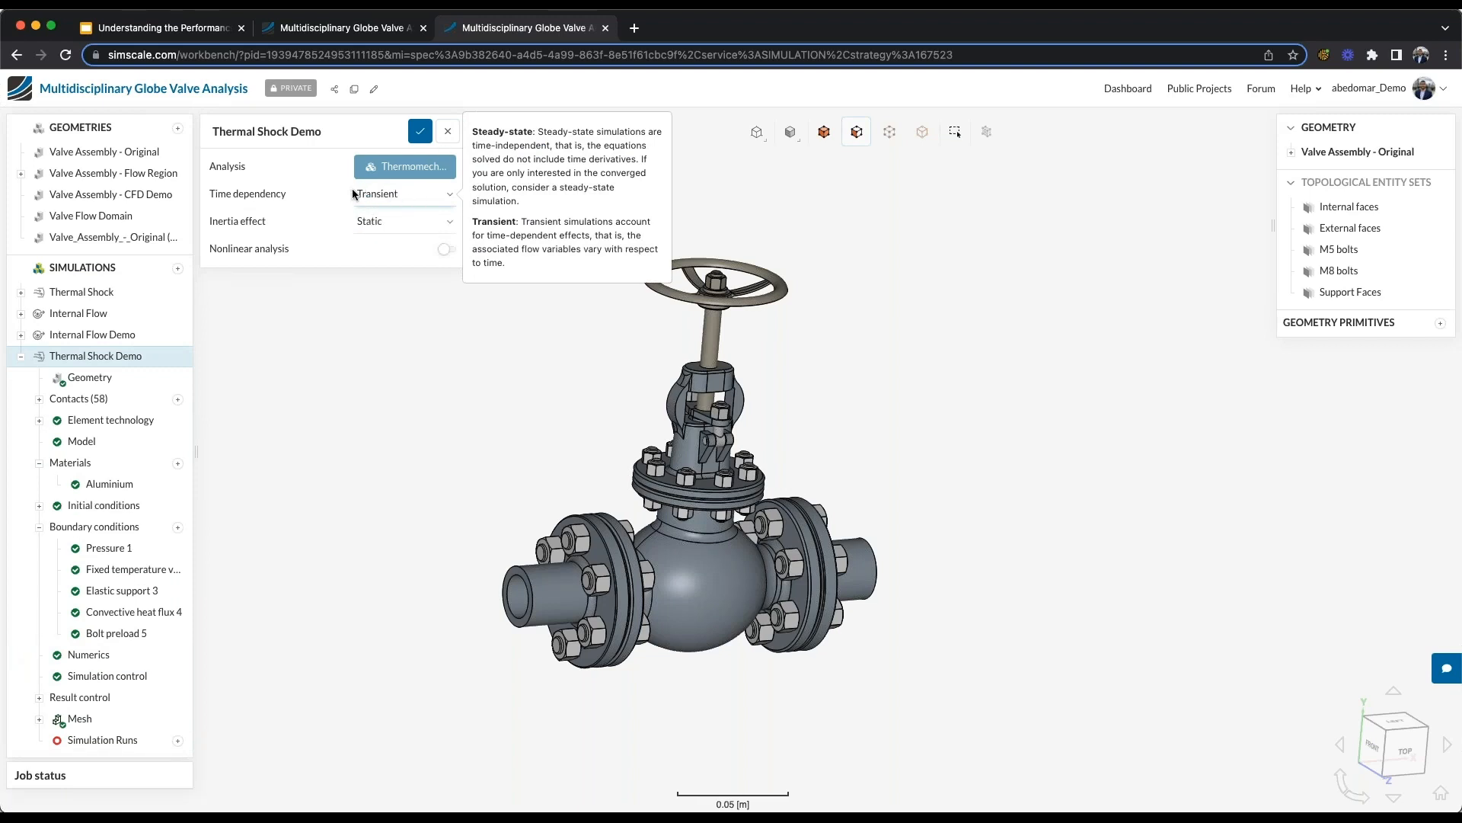
click(420, 131)
- Set the simulation intervals to 10 s, save the simulation control settings and cancel the new run
click(140, 680)
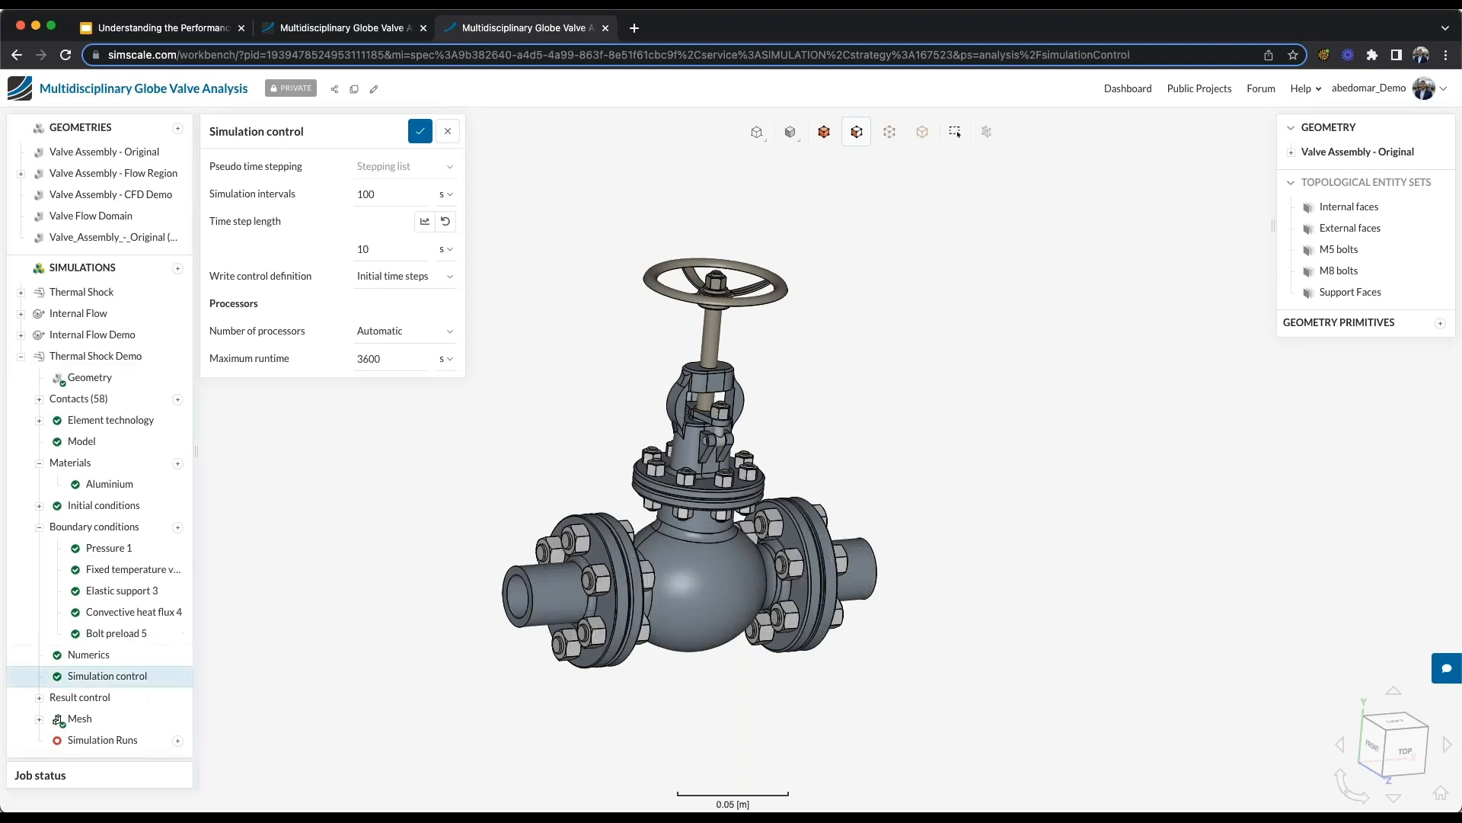
double_click(367, 194)
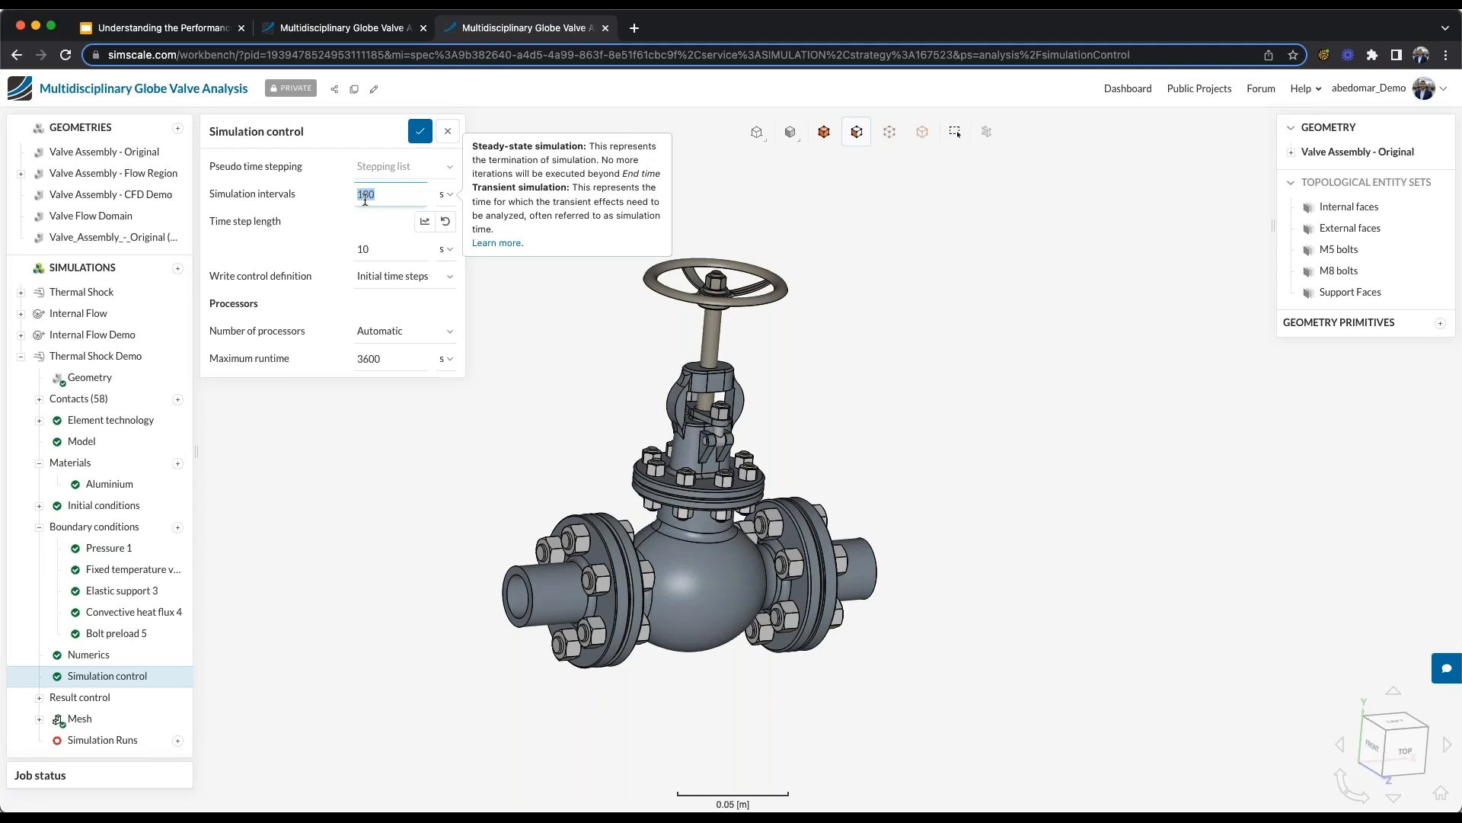
text(10)
click(420, 131)
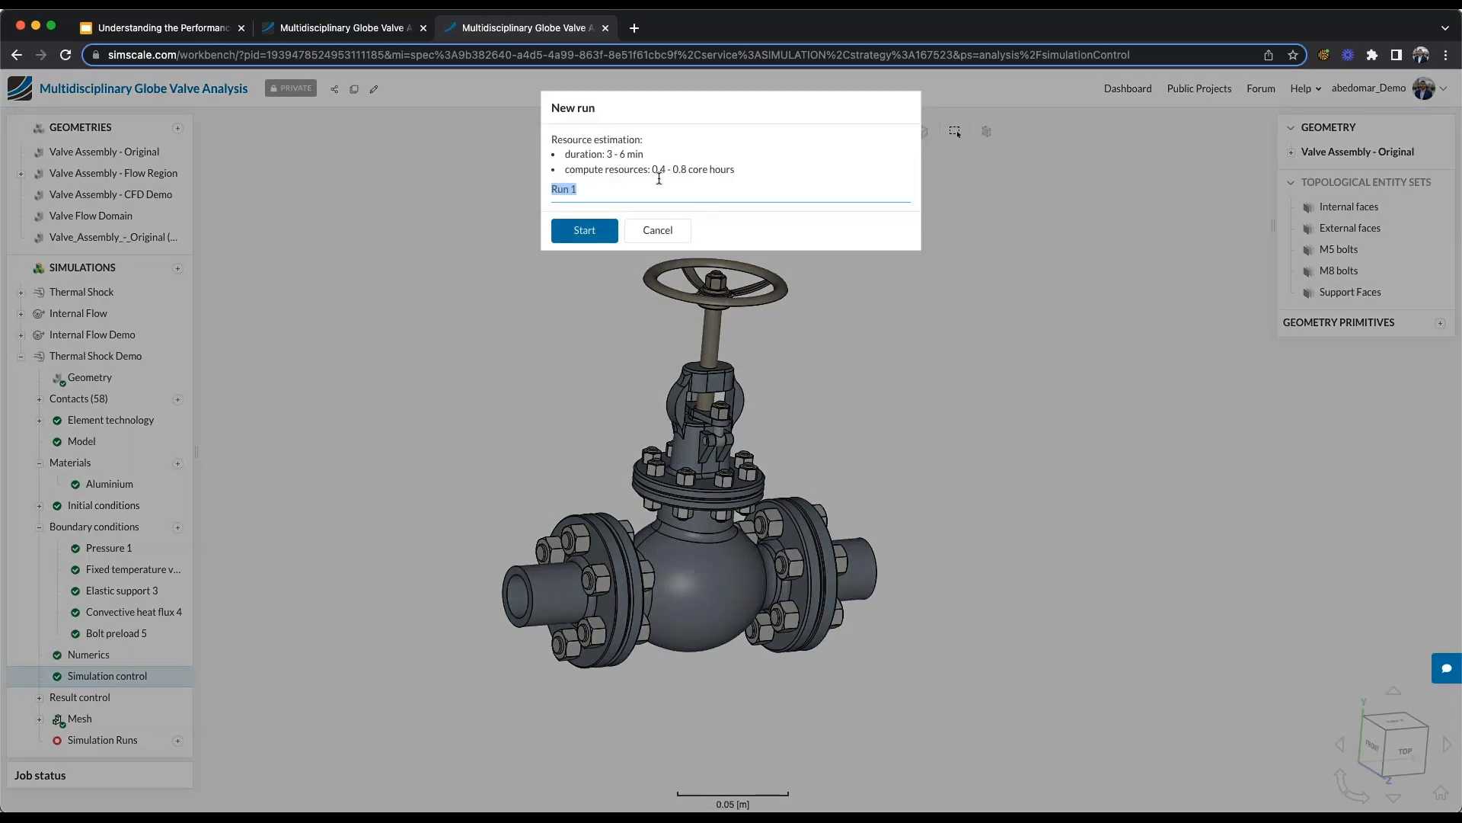
click(640, 237)
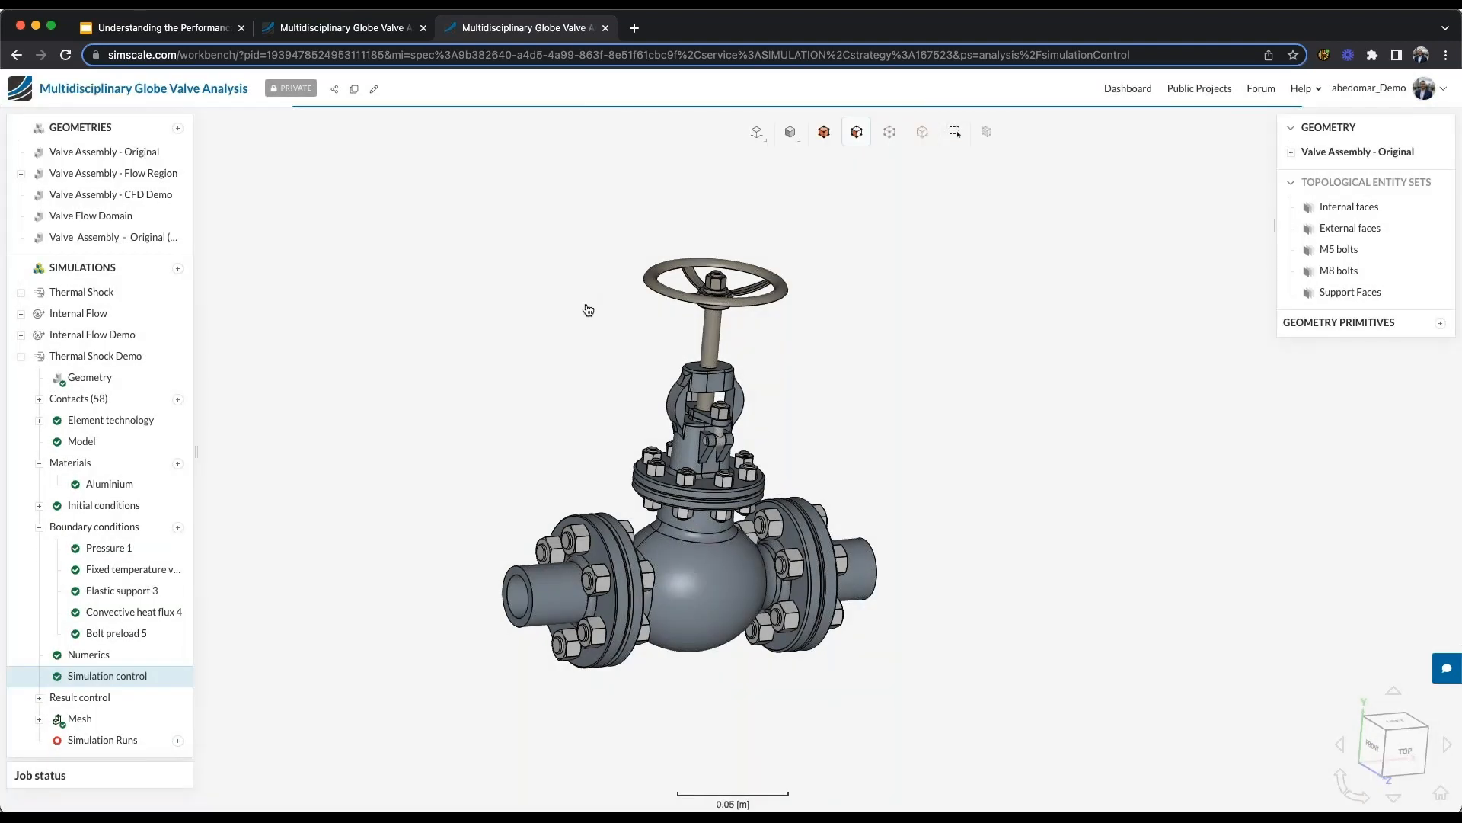